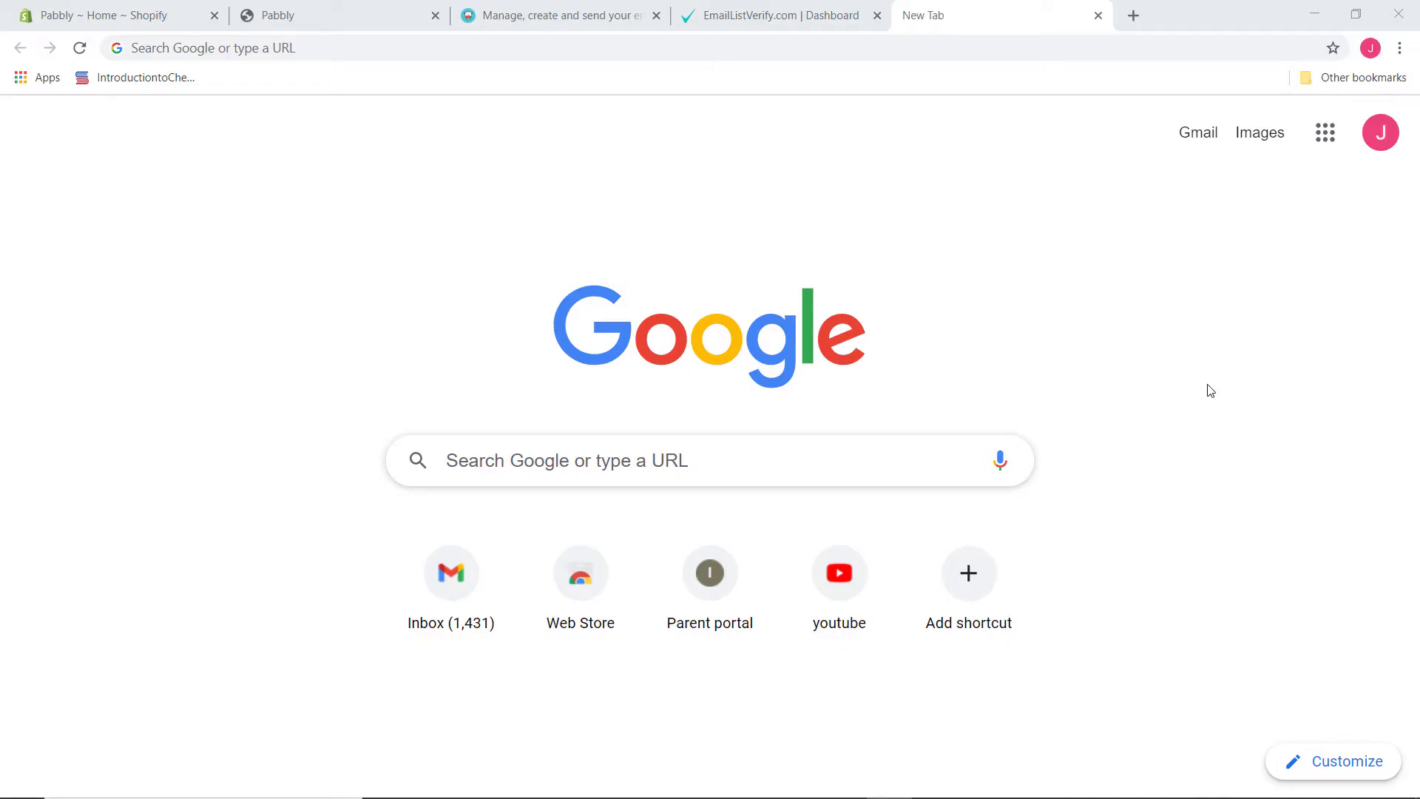
Load pabbly.com, go to the Pabbly Connect product page and sign in
{"action": "left_click", "coordinate": [695, 51]}
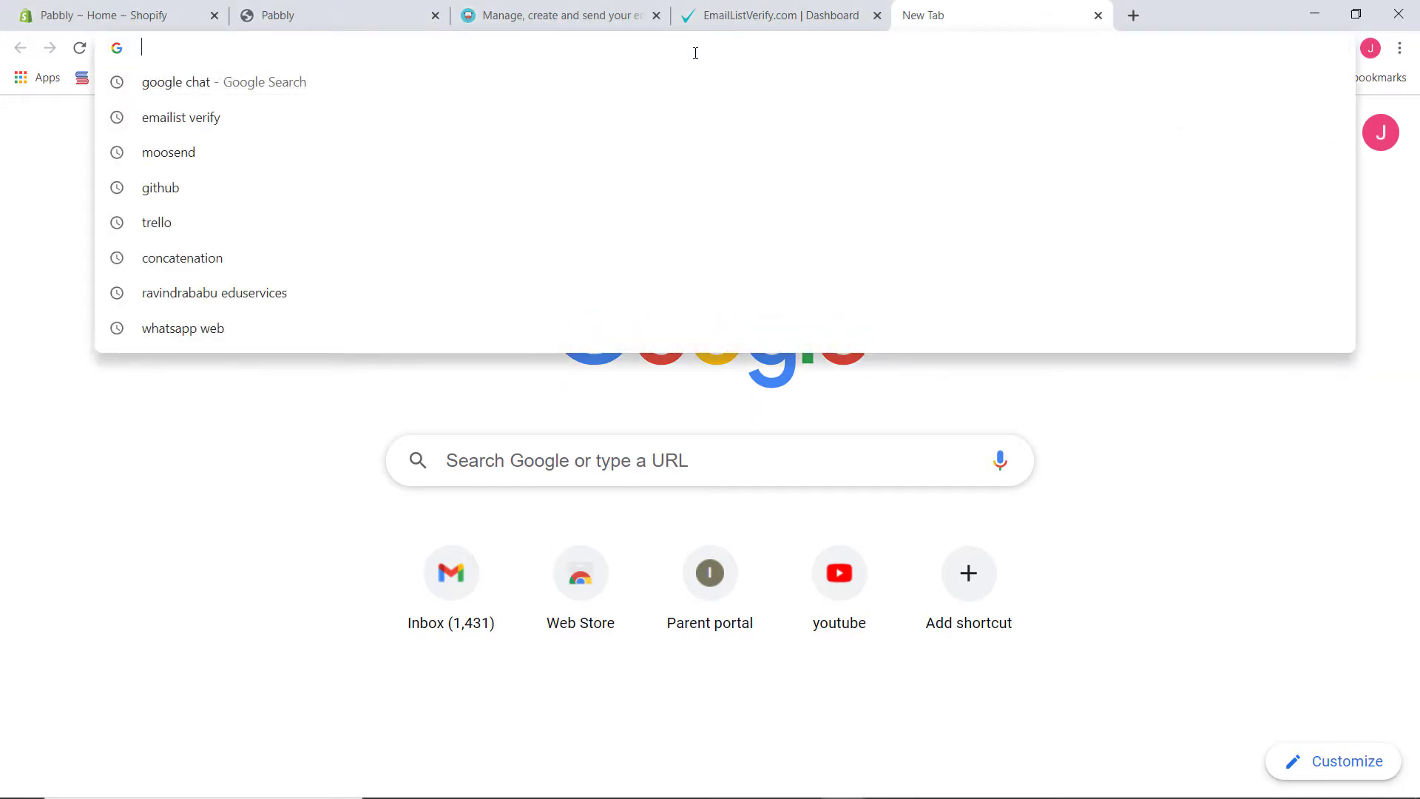
{"action": "type", "text": "pabbly.co"}
{"action": "key", "text": "Return"}
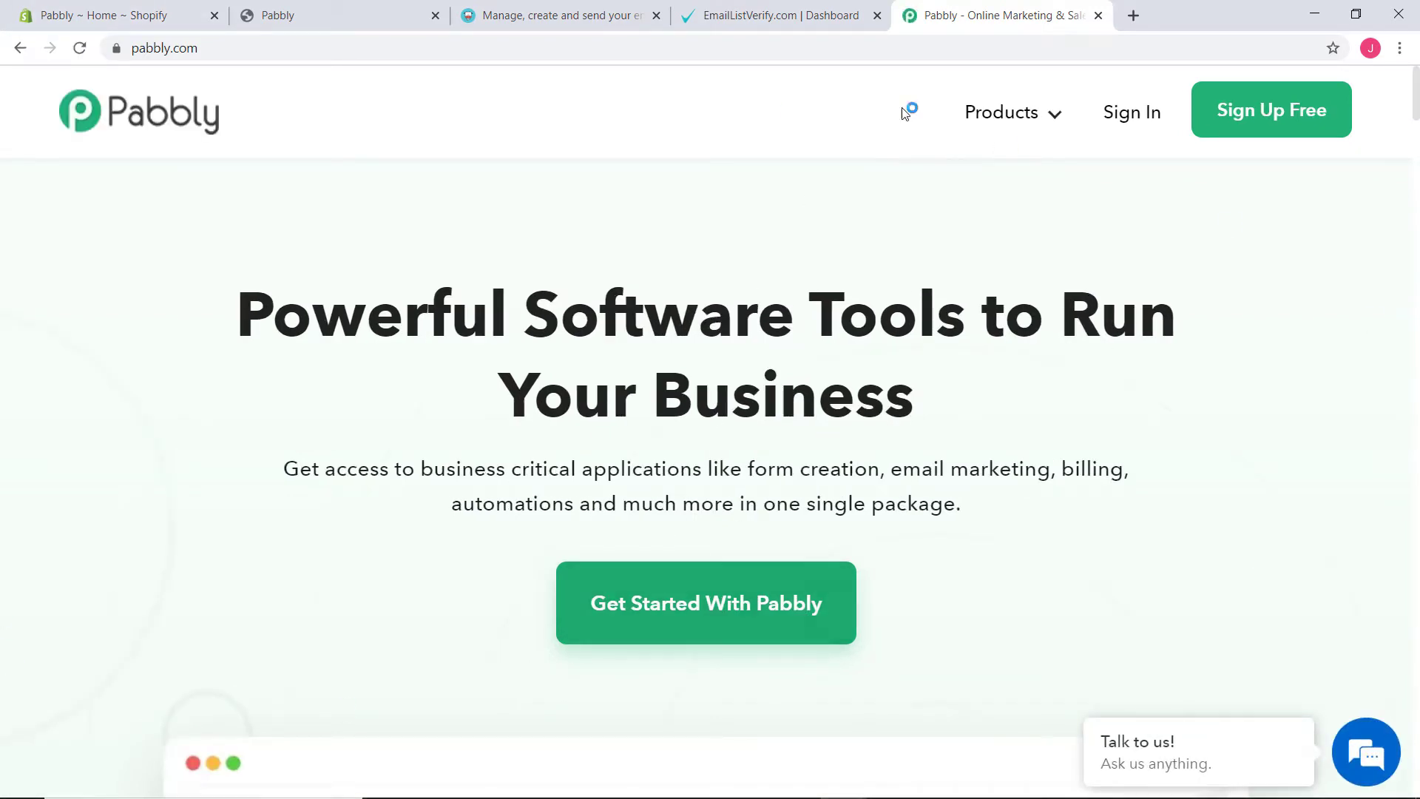
{"action": "mouse_move", "coordinate": [1046, 114]}
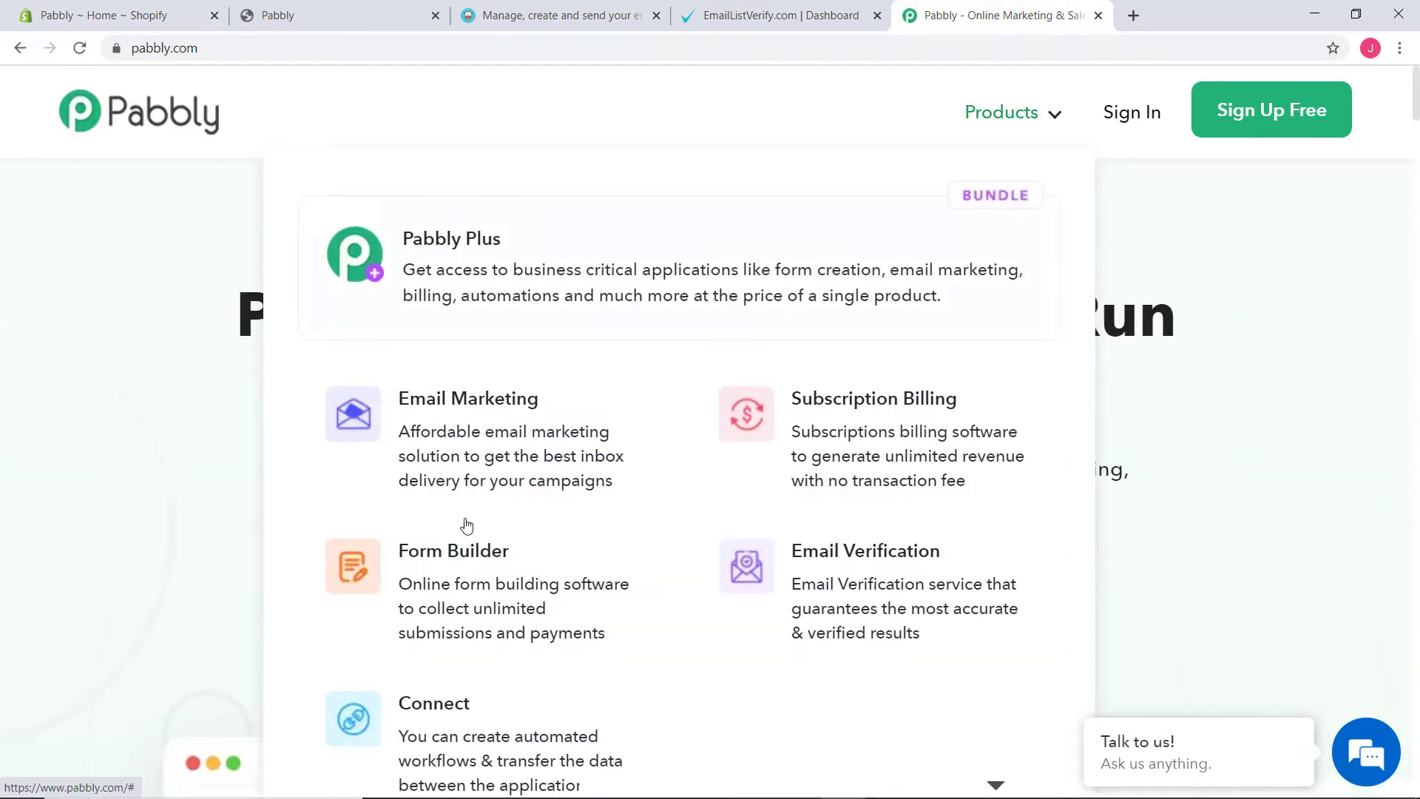
{"action": "left_click", "coordinate": [443, 718]}
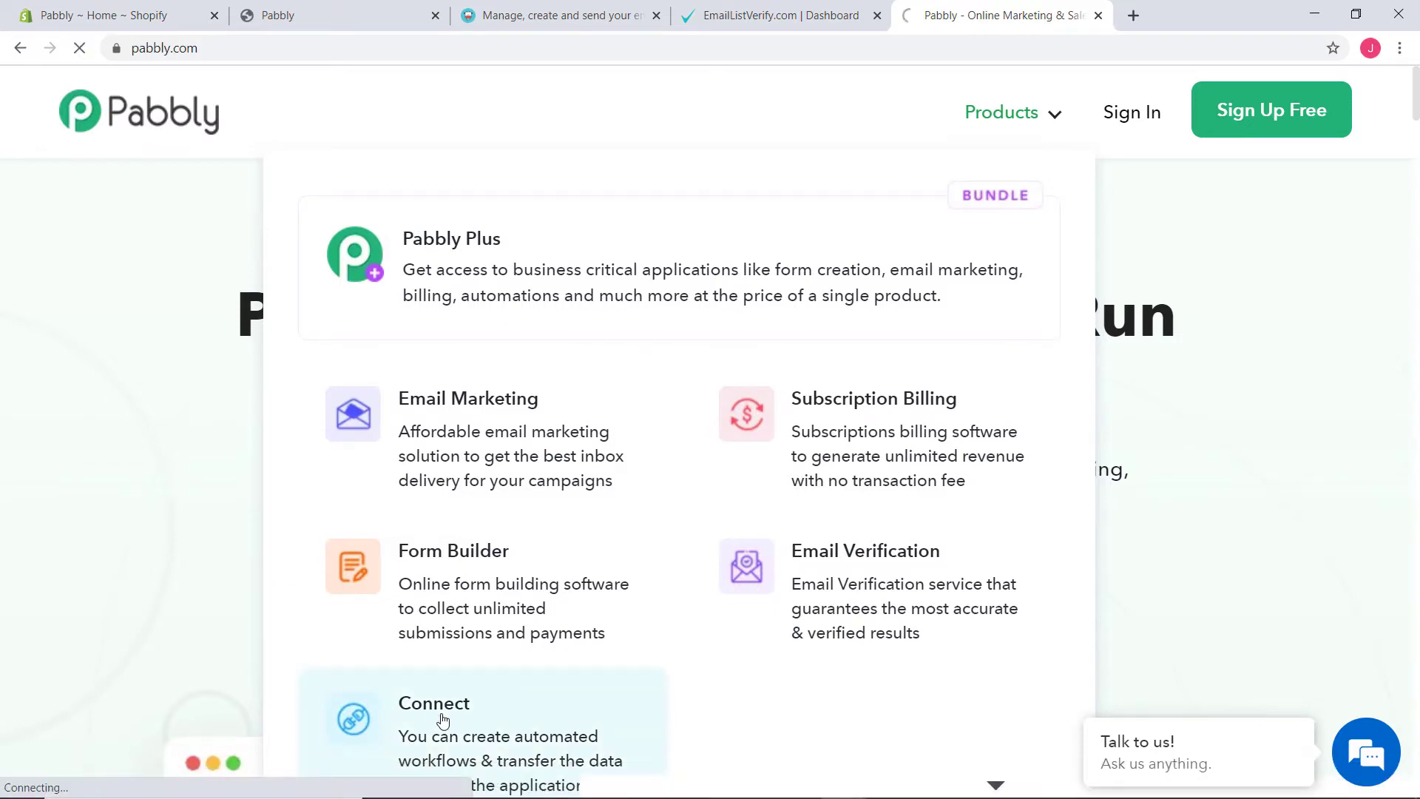
{"action": "left_click", "coordinate": [1120, 119]}
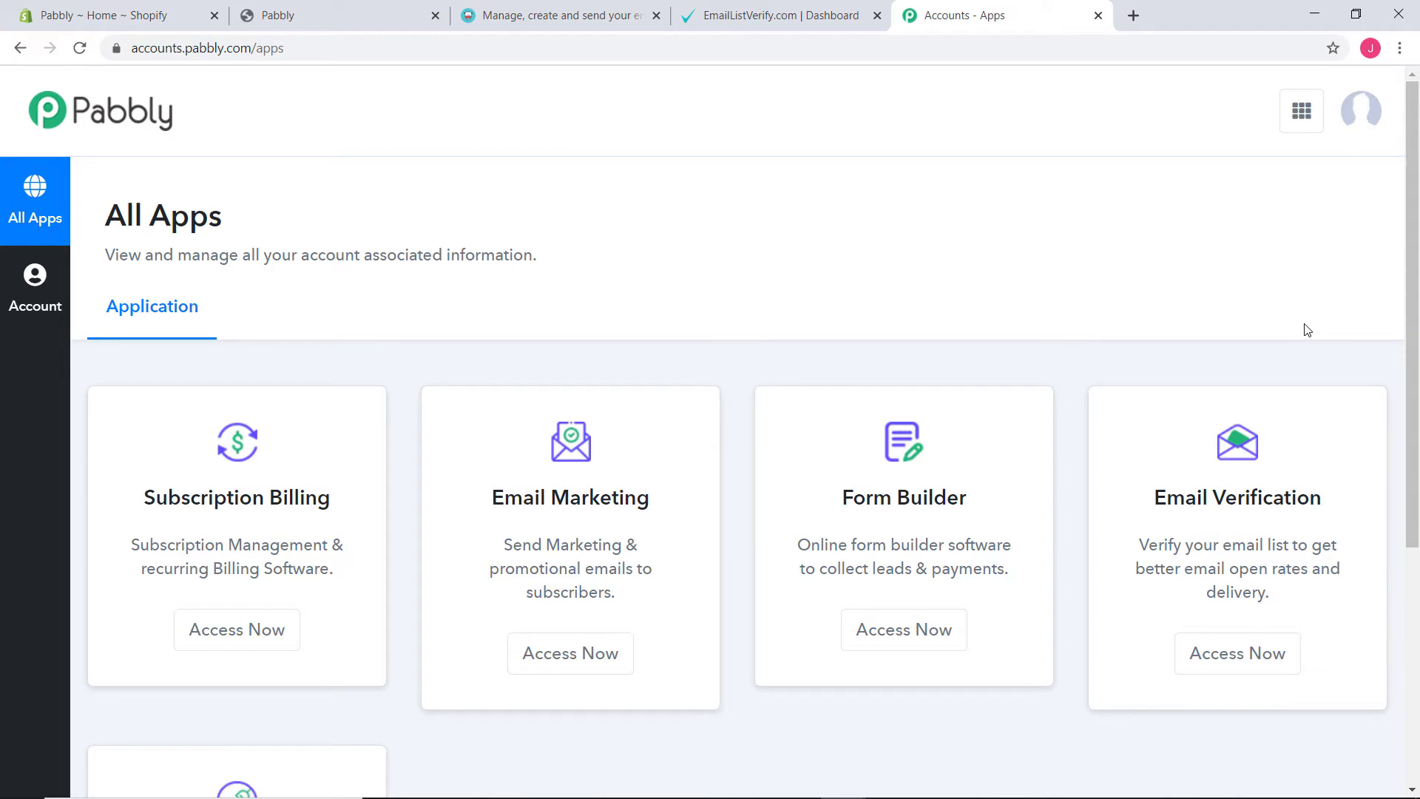
Launch Pabbly Connect from the All Apps page and start a new workflow
{"action": "scroll", "coordinate": [1303, 314], "scroll_direction": "down", "scroll_amount": 5}
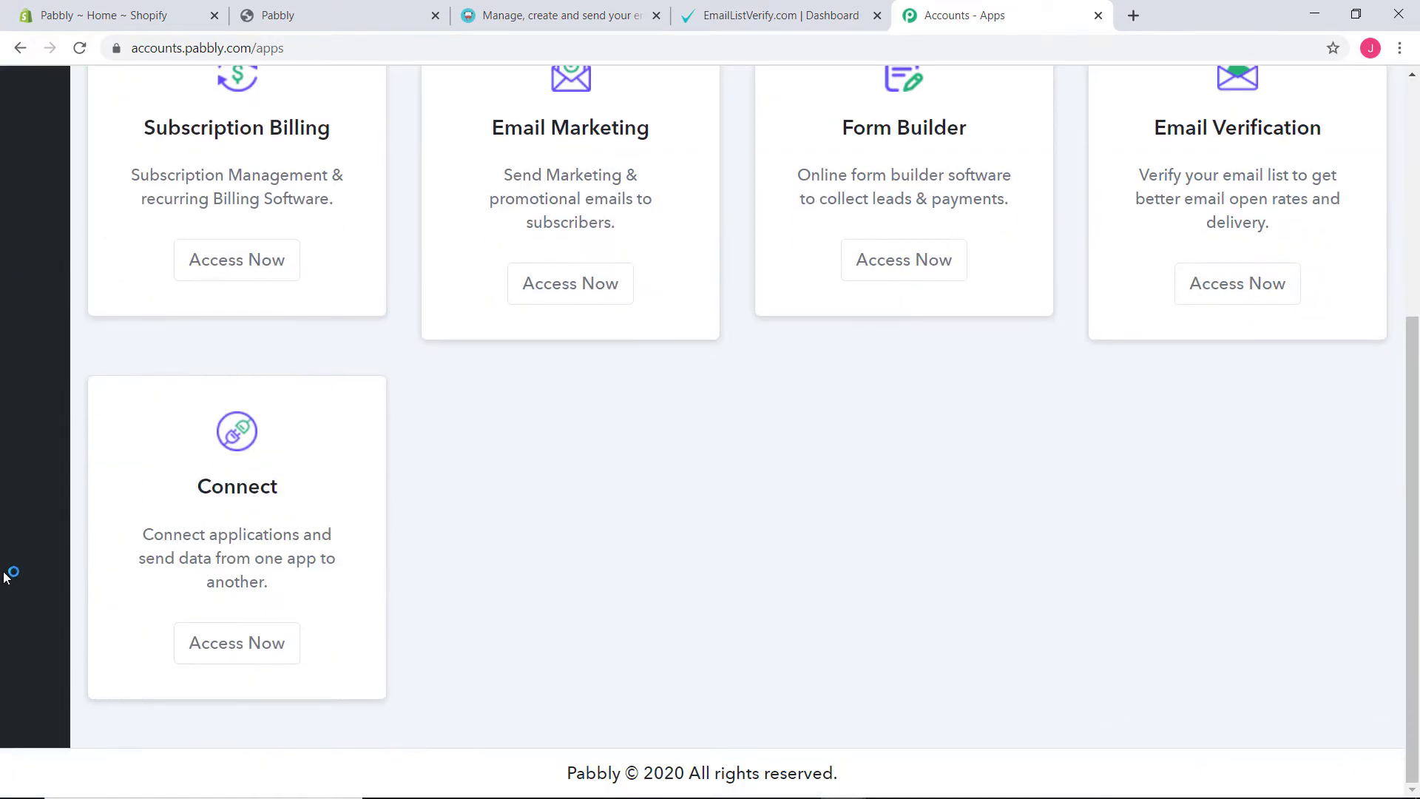
{"action": "left_click", "coordinate": [240, 640]}
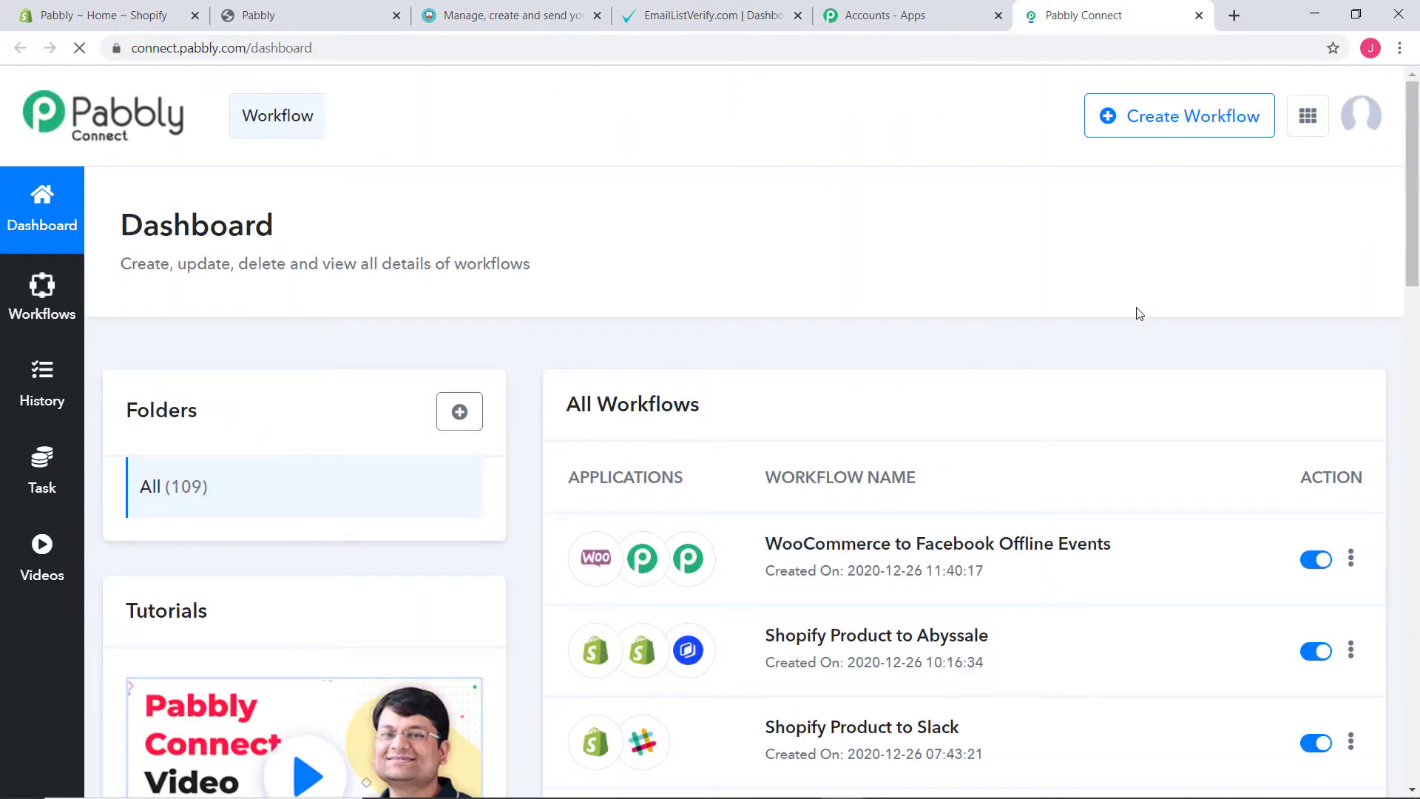
{"action": "scroll", "coordinate": [1113, 392], "scroll_direction": "down", "scroll_amount": 6}
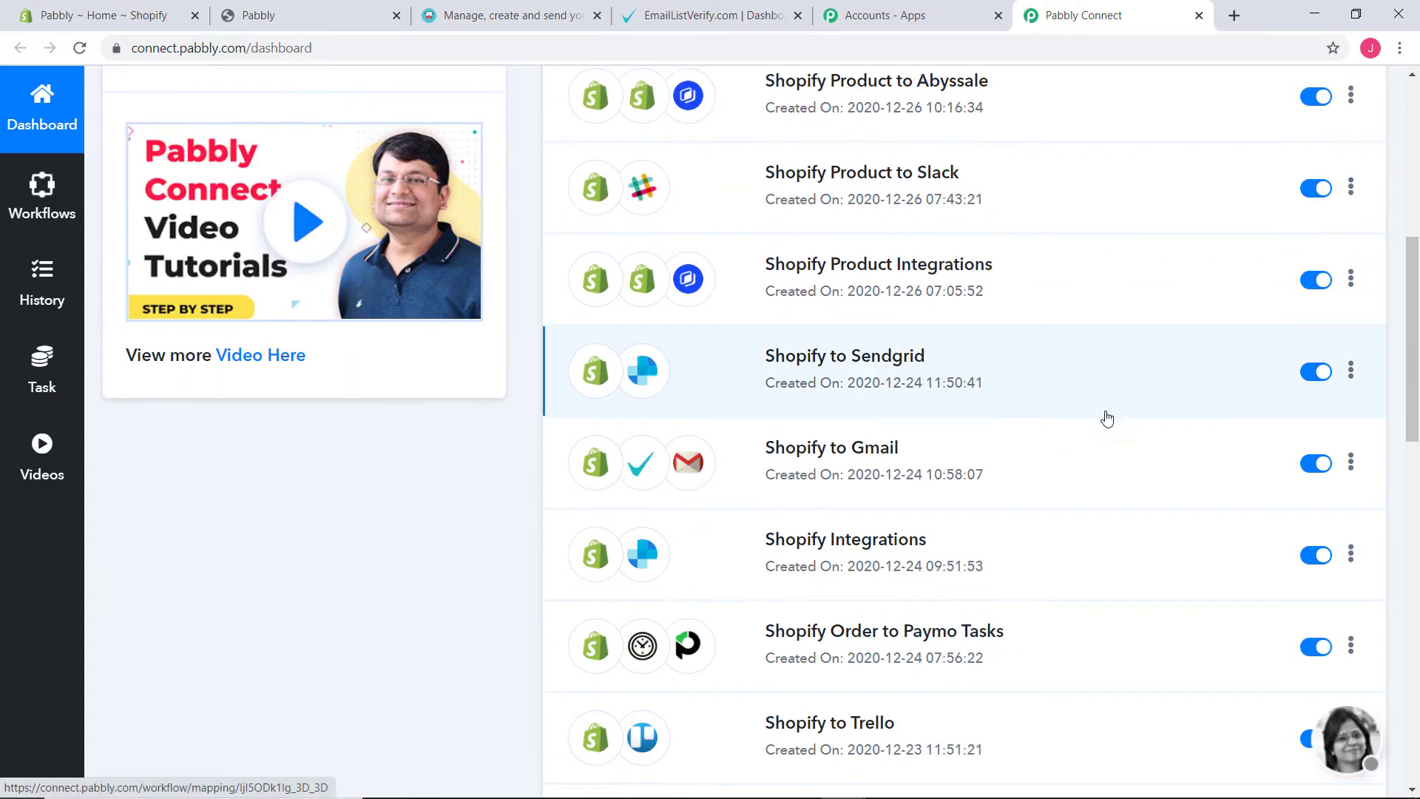
{"action": "scroll", "coordinate": [1091, 483], "scroll_direction": "up", "scroll_amount": 6}
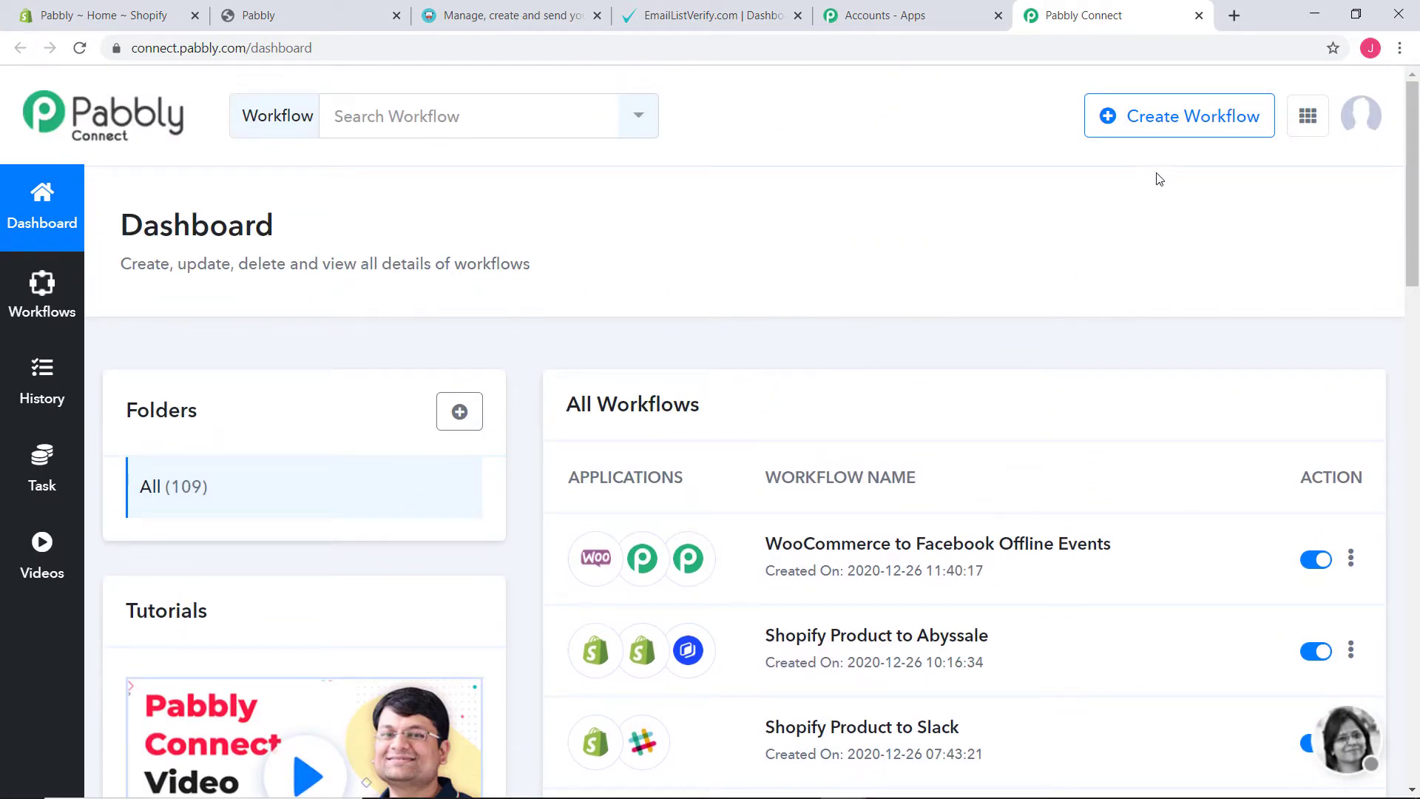
{"action": "left_click", "coordinate": [1146, 115]}
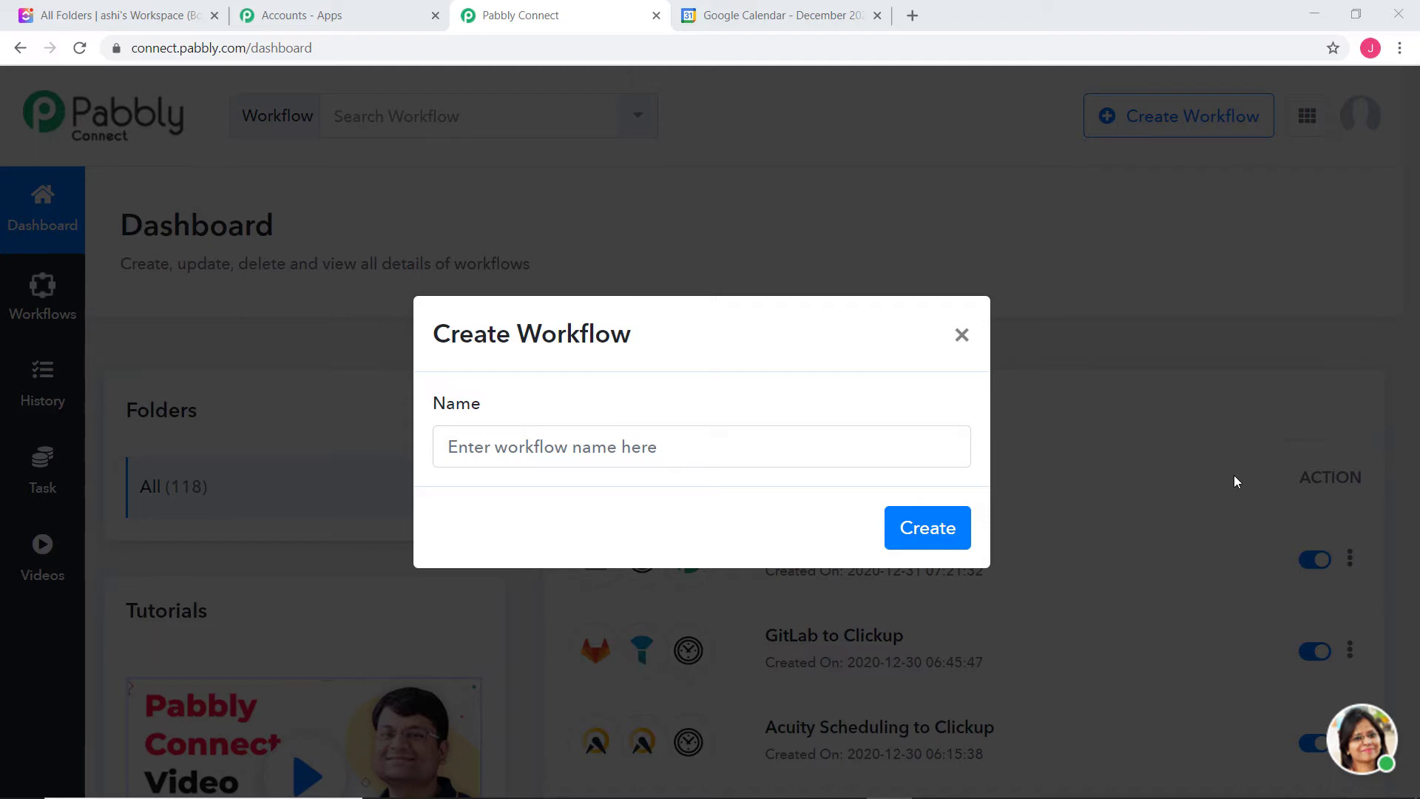
Create a workflow named 'Google Calendar to Clickup'
{"action": "left_click", "coordinate": [623, 459]}
{"action": "type", "text": "Goo"}
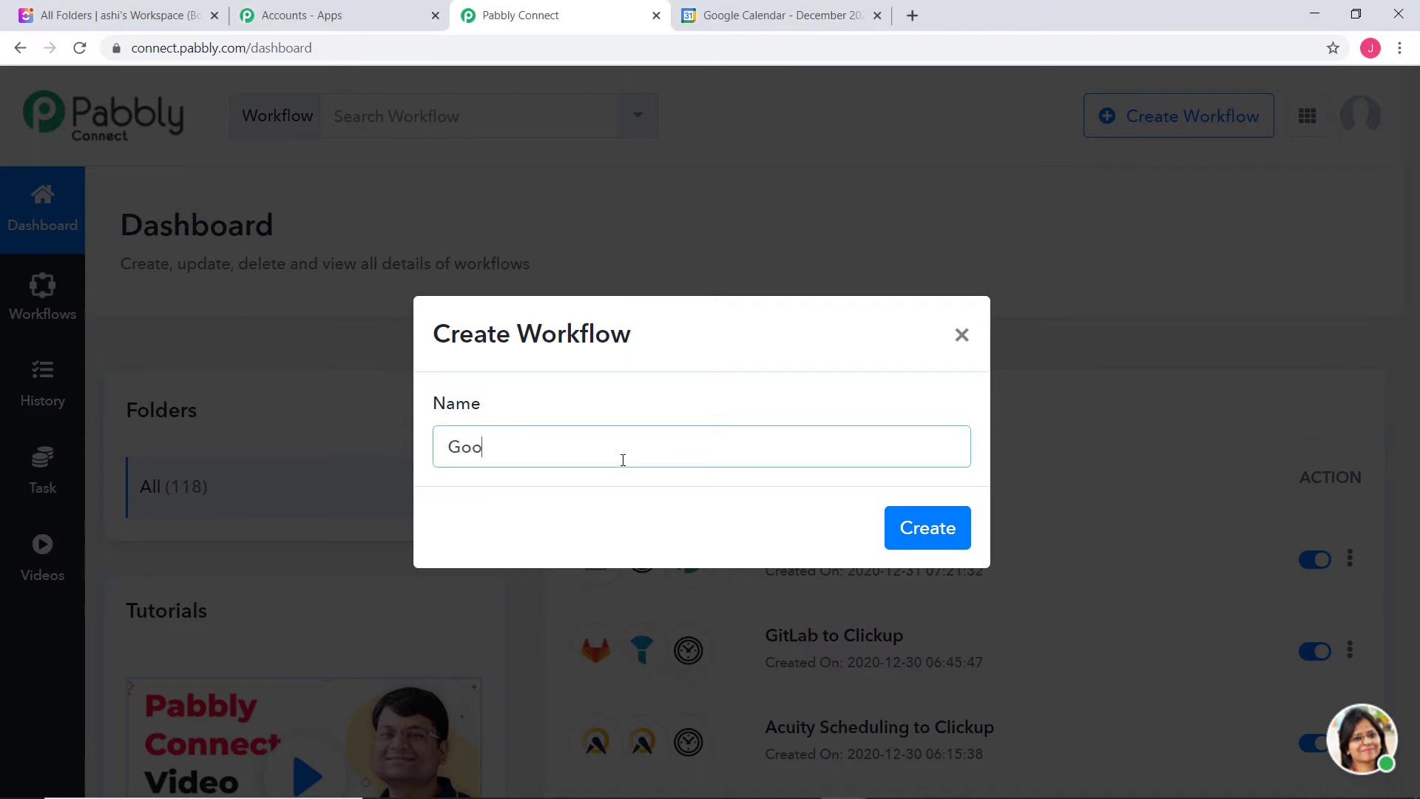
{"action": "type", "text": "gle Calendar to Clickup"}
{"action": "key", "text": "Return"}
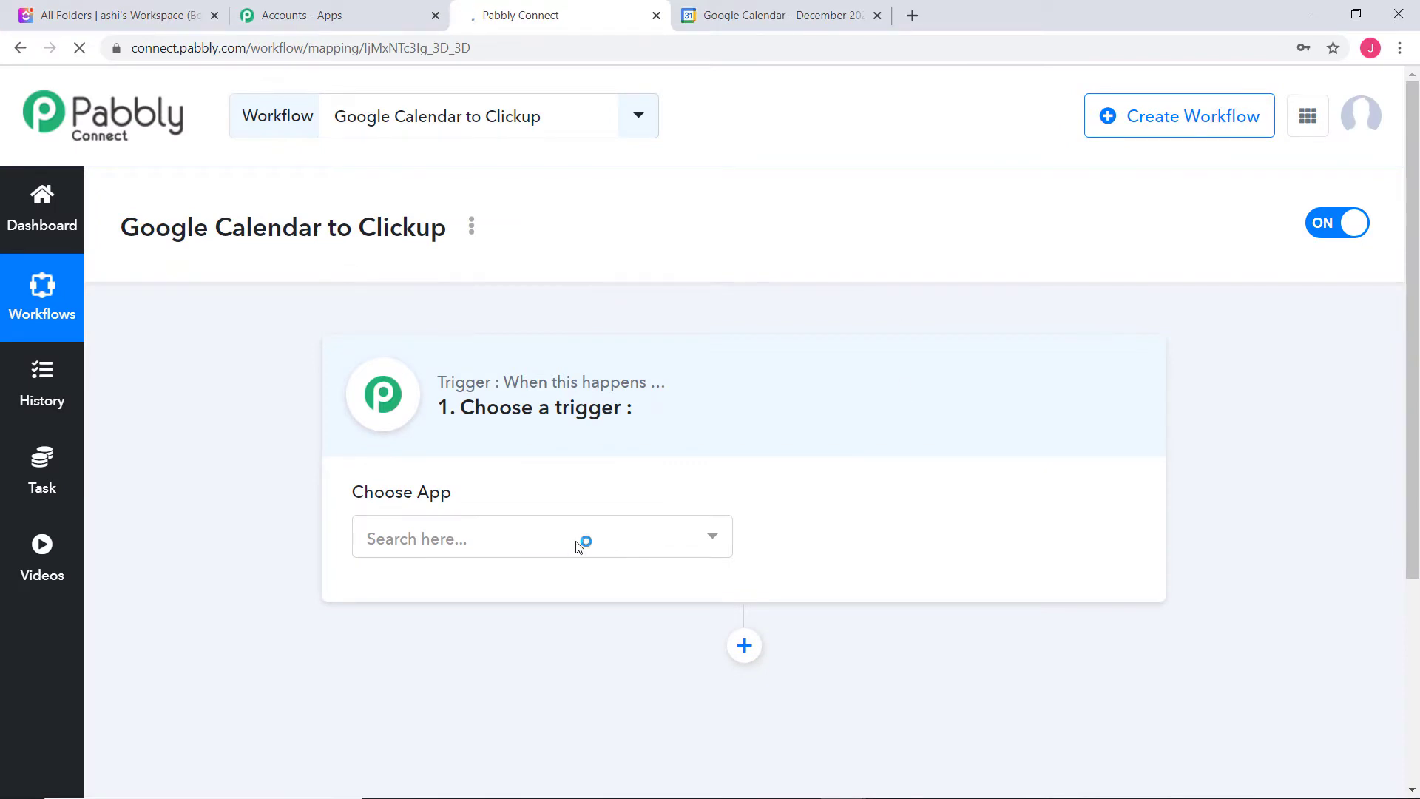
Set the trigger to Google Calendar's New Event and start connecting Google Calendar
{"action": "left_click", "coordinate": [579, 545]}
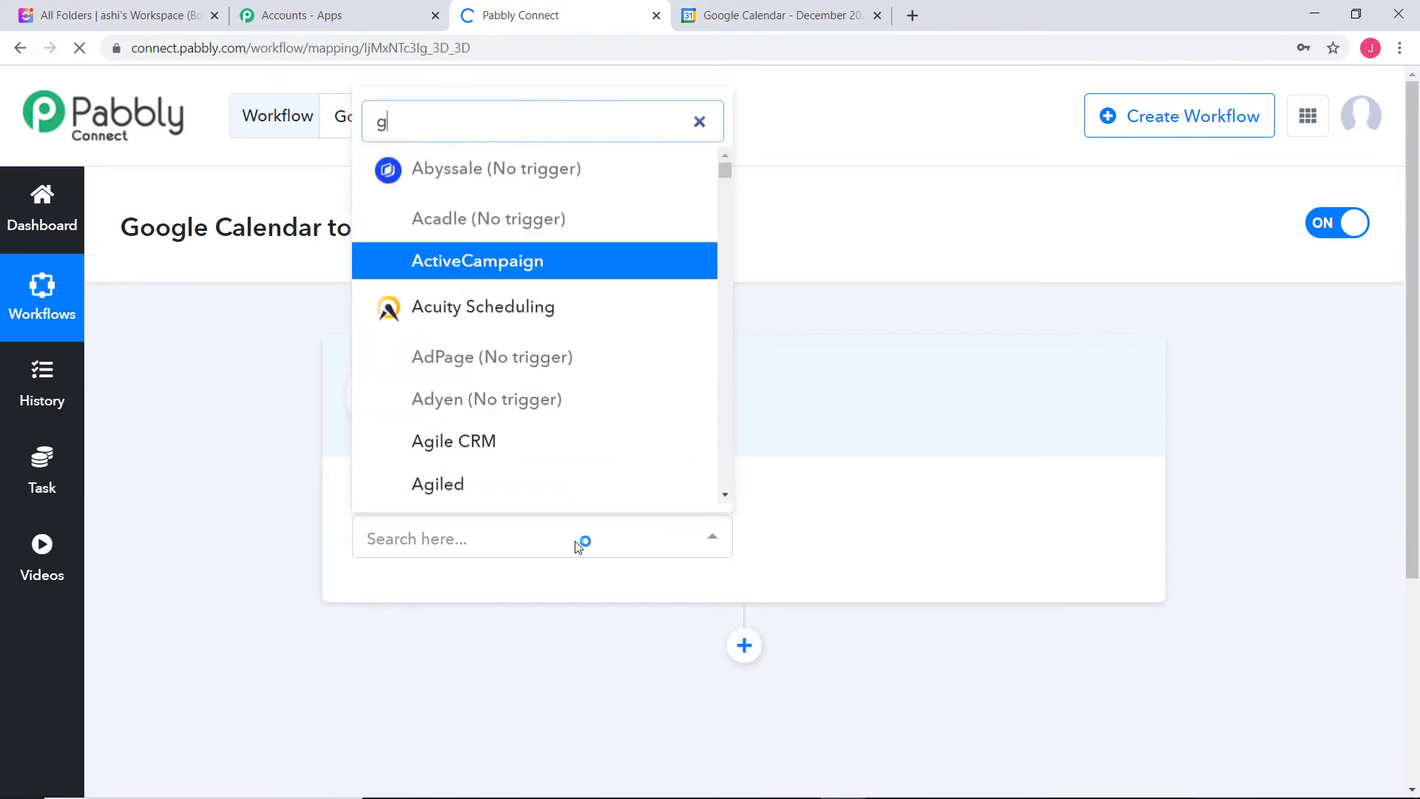
{"action": "type", "text": "goo"}
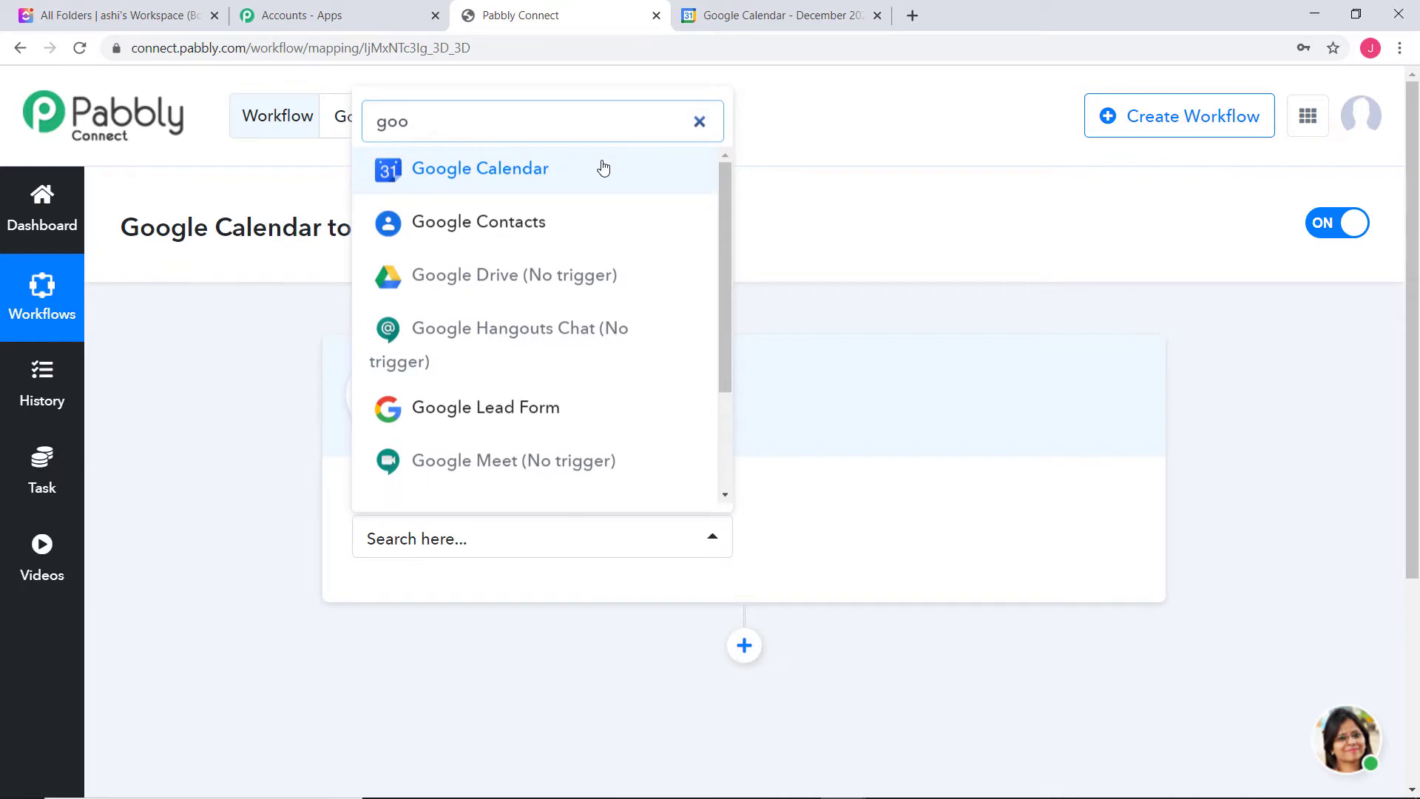
{"action": "left_click", "coordinate": [536, 171]}
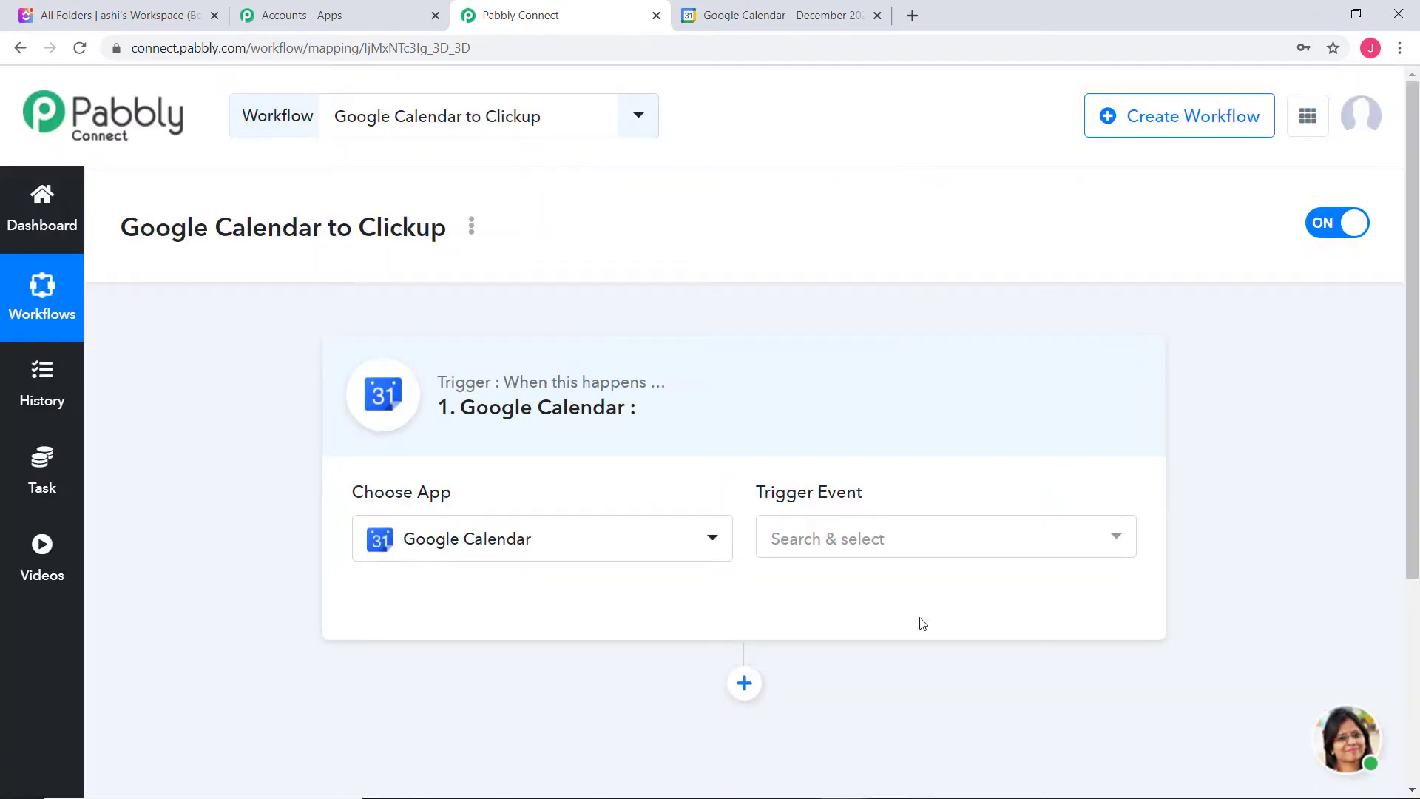
{"action": "left_click", "coordinate": [879, 546]}
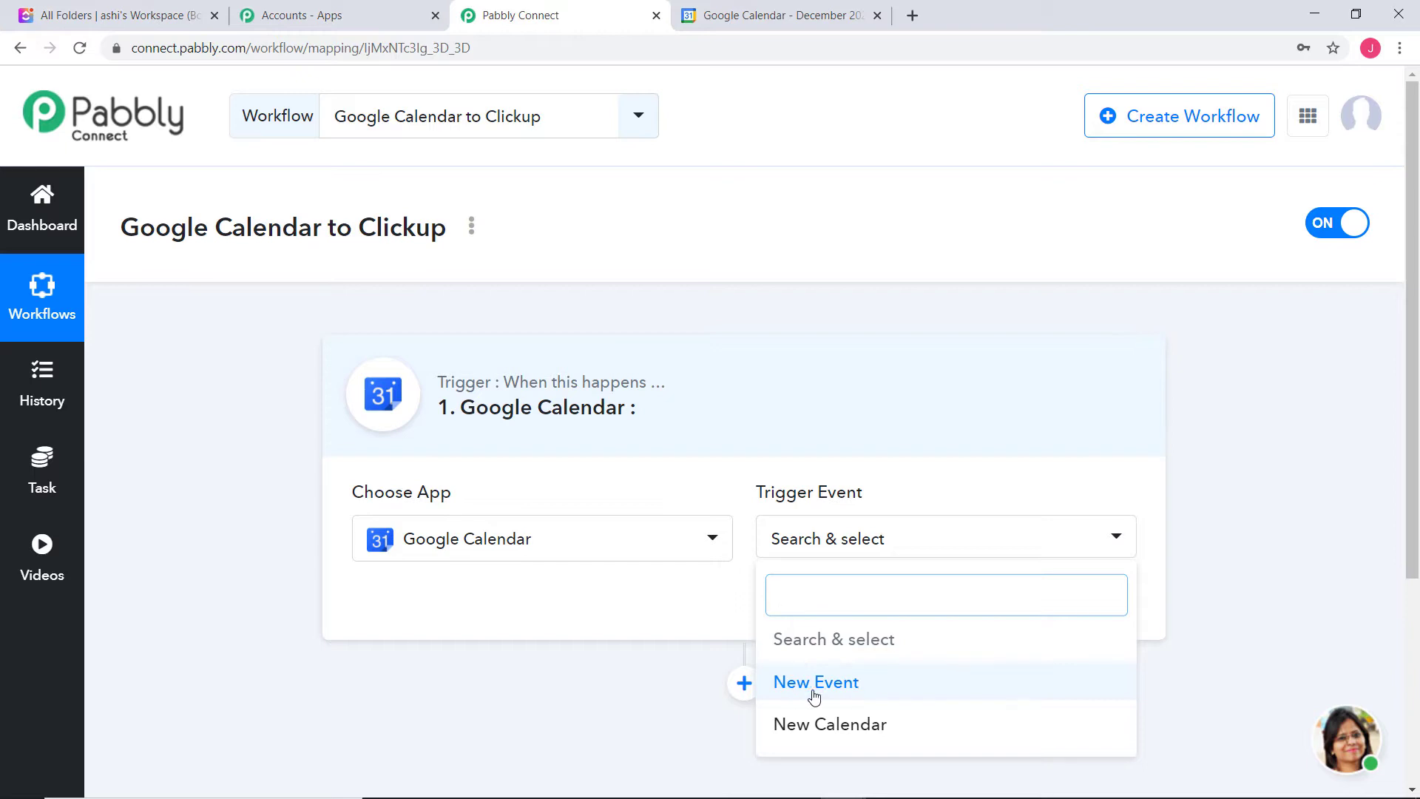
{"action": "left_click", "coordinate": [884, 685]}
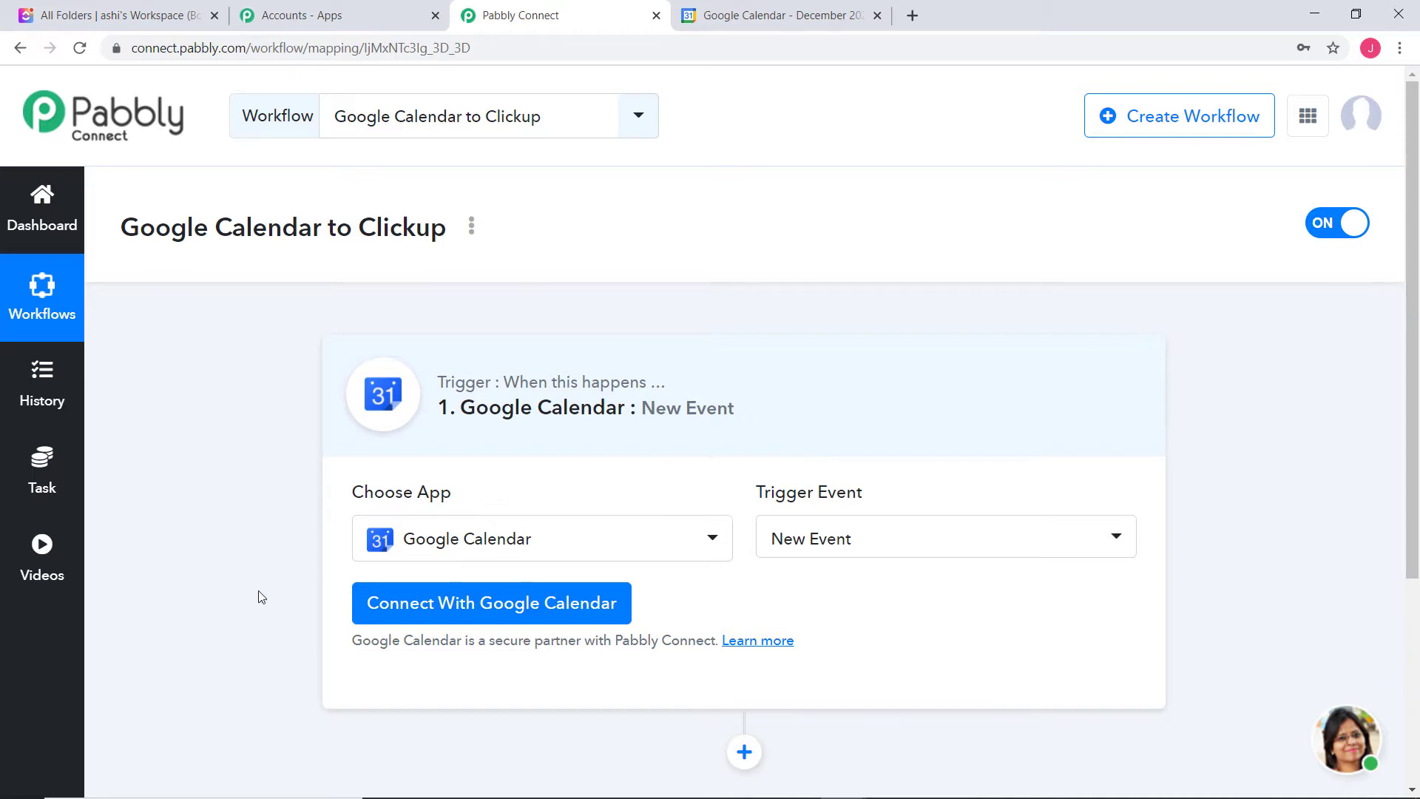
{"action": "left_click", "coordinate": [508, 604]}
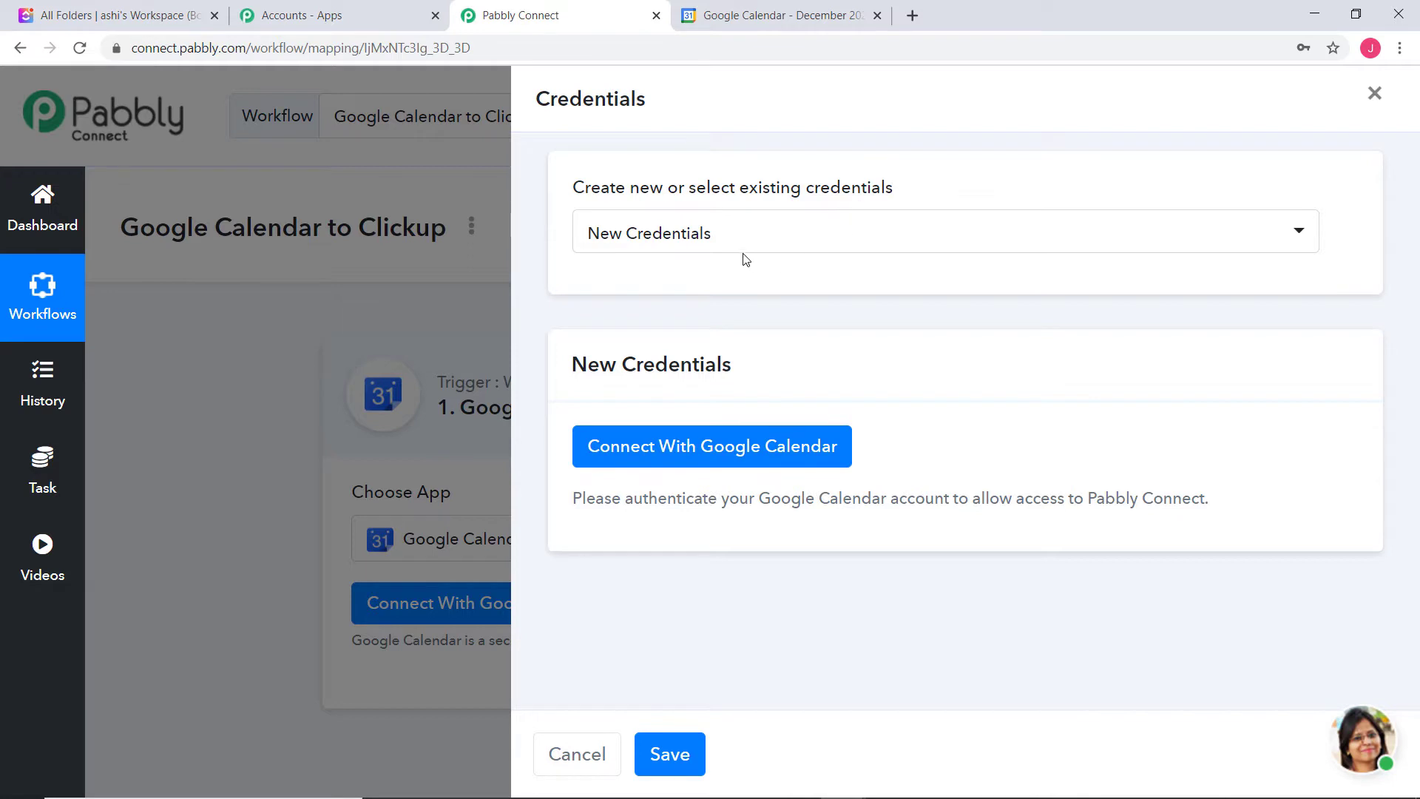
Authorise a new Google Calendar credential with the Google account and allow calendar access
{"action": "left_click", "coordinate": [675, 234]}
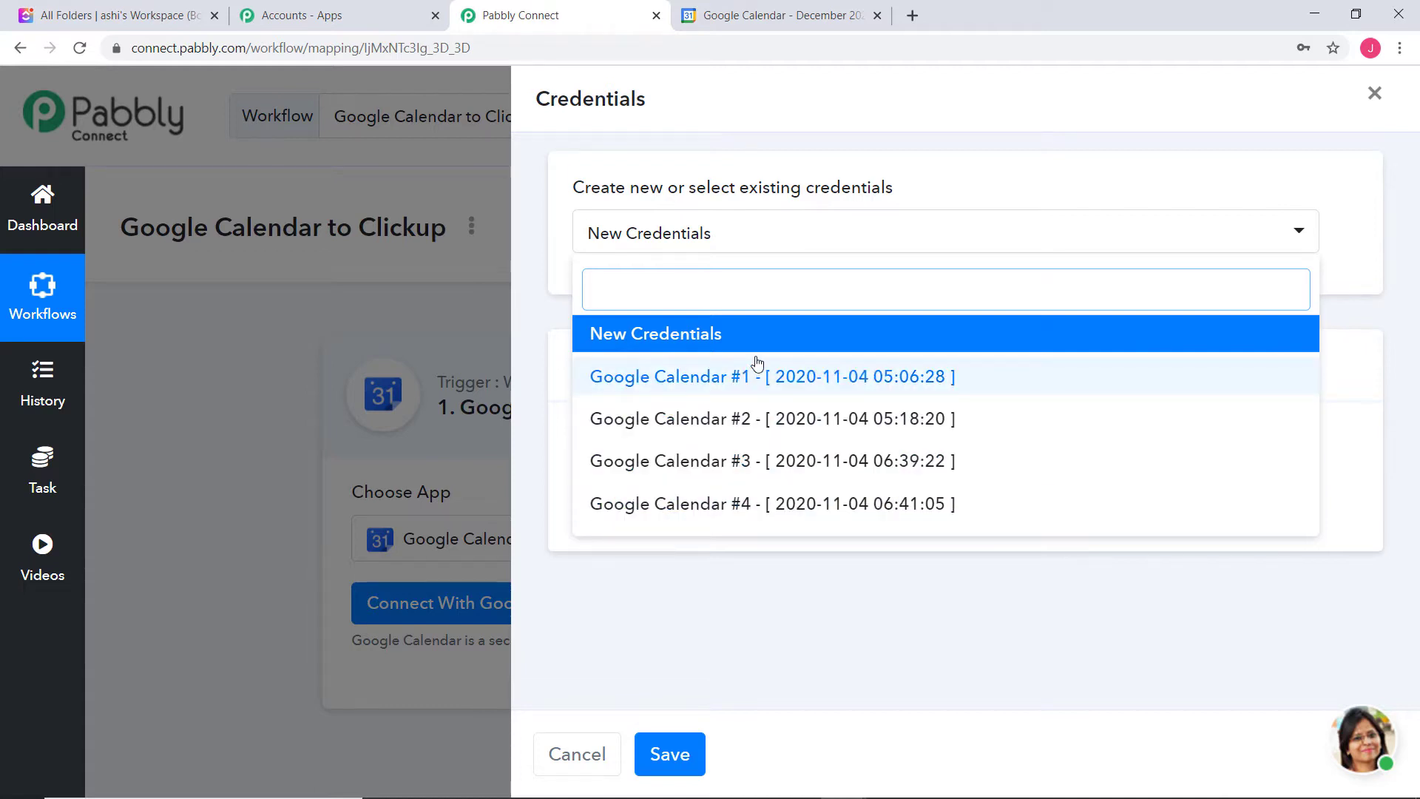
{"action": "left_click", "coordinate": [673, 343]}
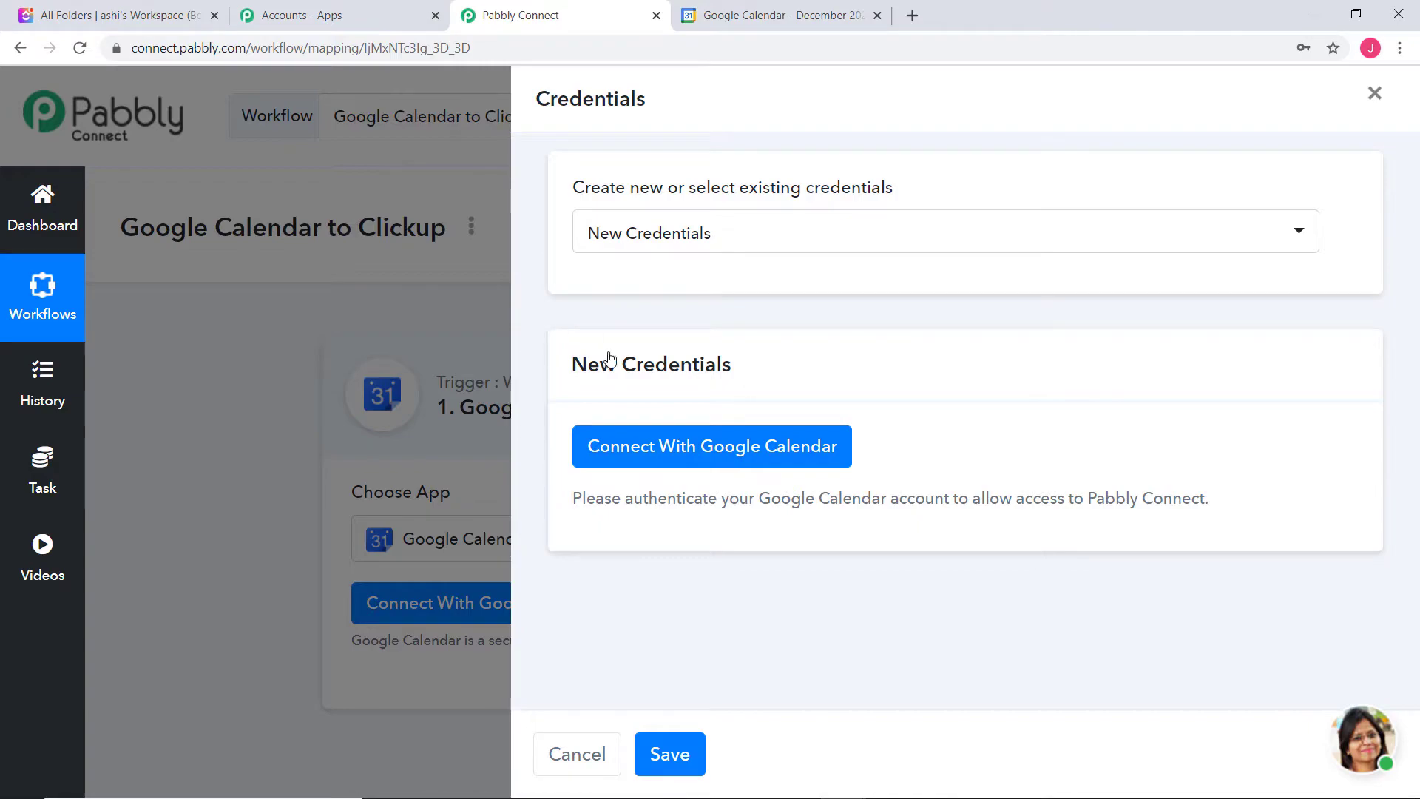
{"action": "left_click", "coordinate": [706, 449]}
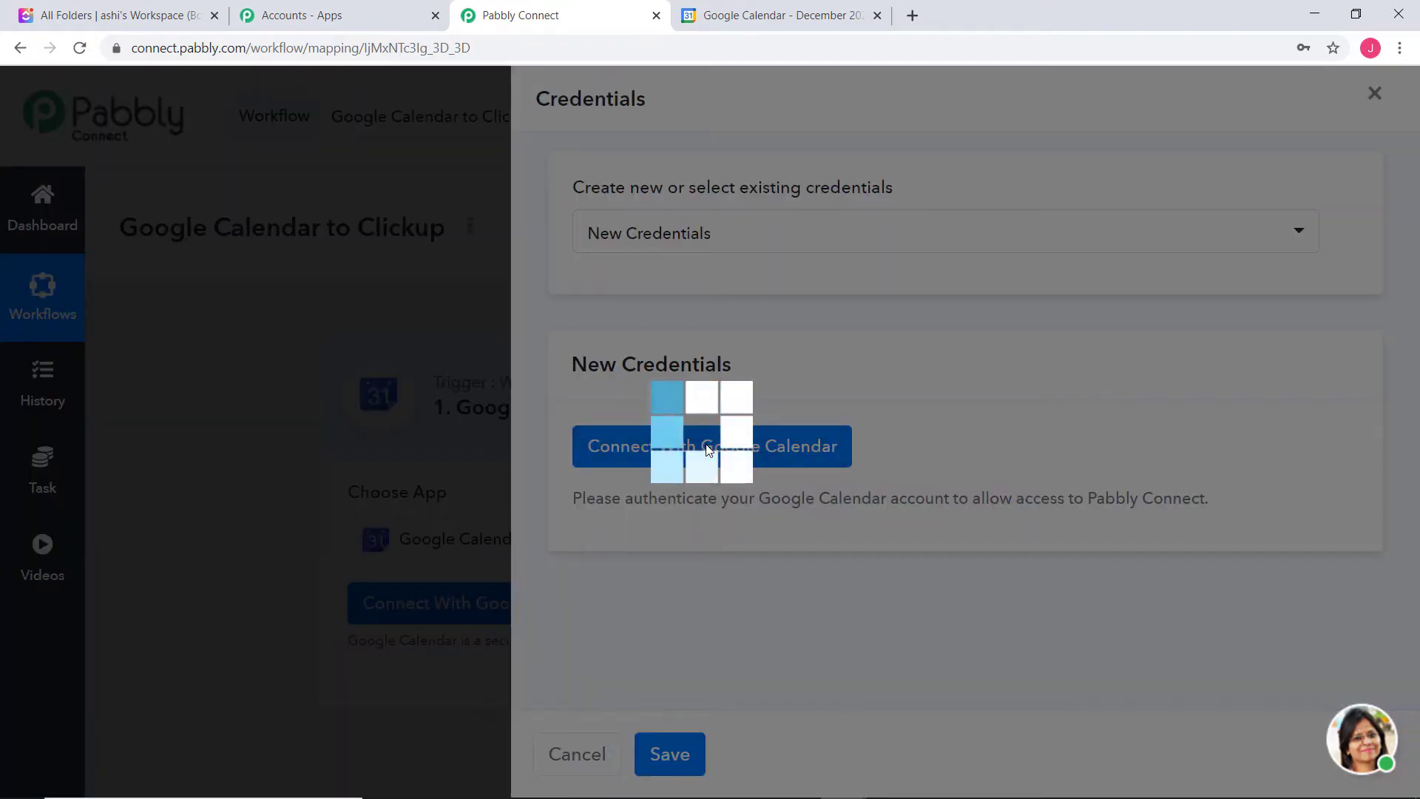
{"action": "scroll", "coordinate": [461, 457], "scroll_direction": "down", "scroll_amount": 6}
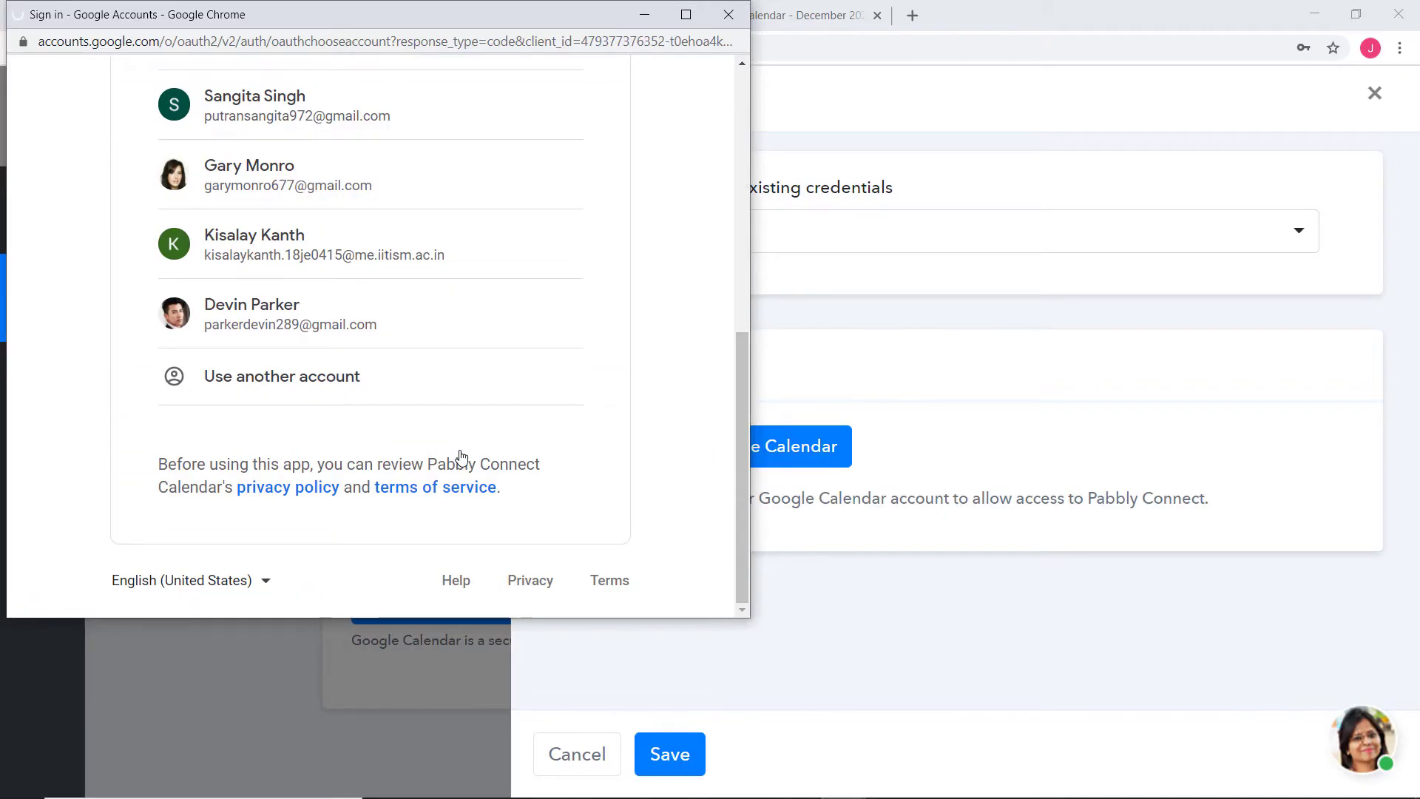
{"action": "left_click", "coordinate": [364, 190]}
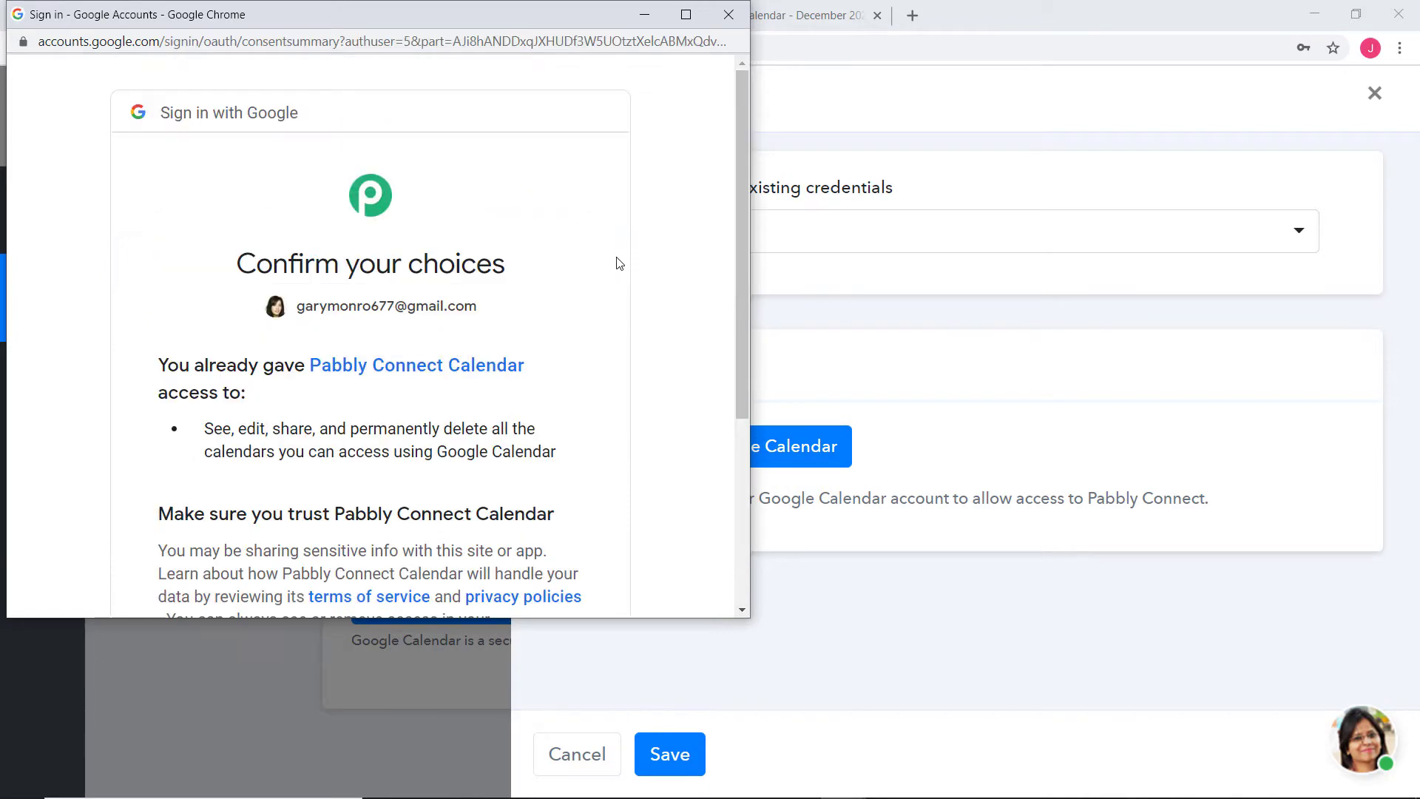
{"action": "scroll", "coordinate": [469, 335], "scroll_direction": "down", "scroll_amount": 4}
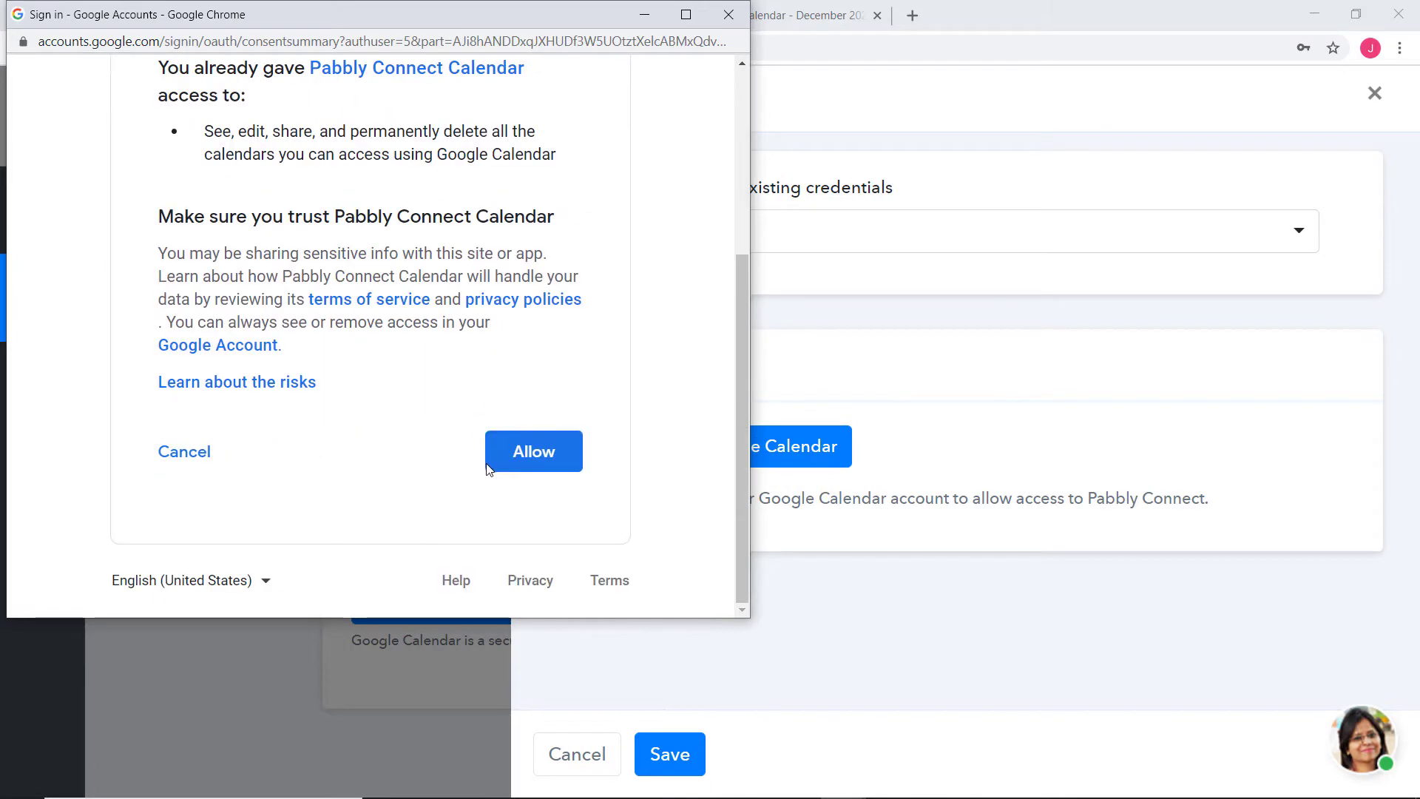
{"action": "left_click", "coordinate": [539, 467]}
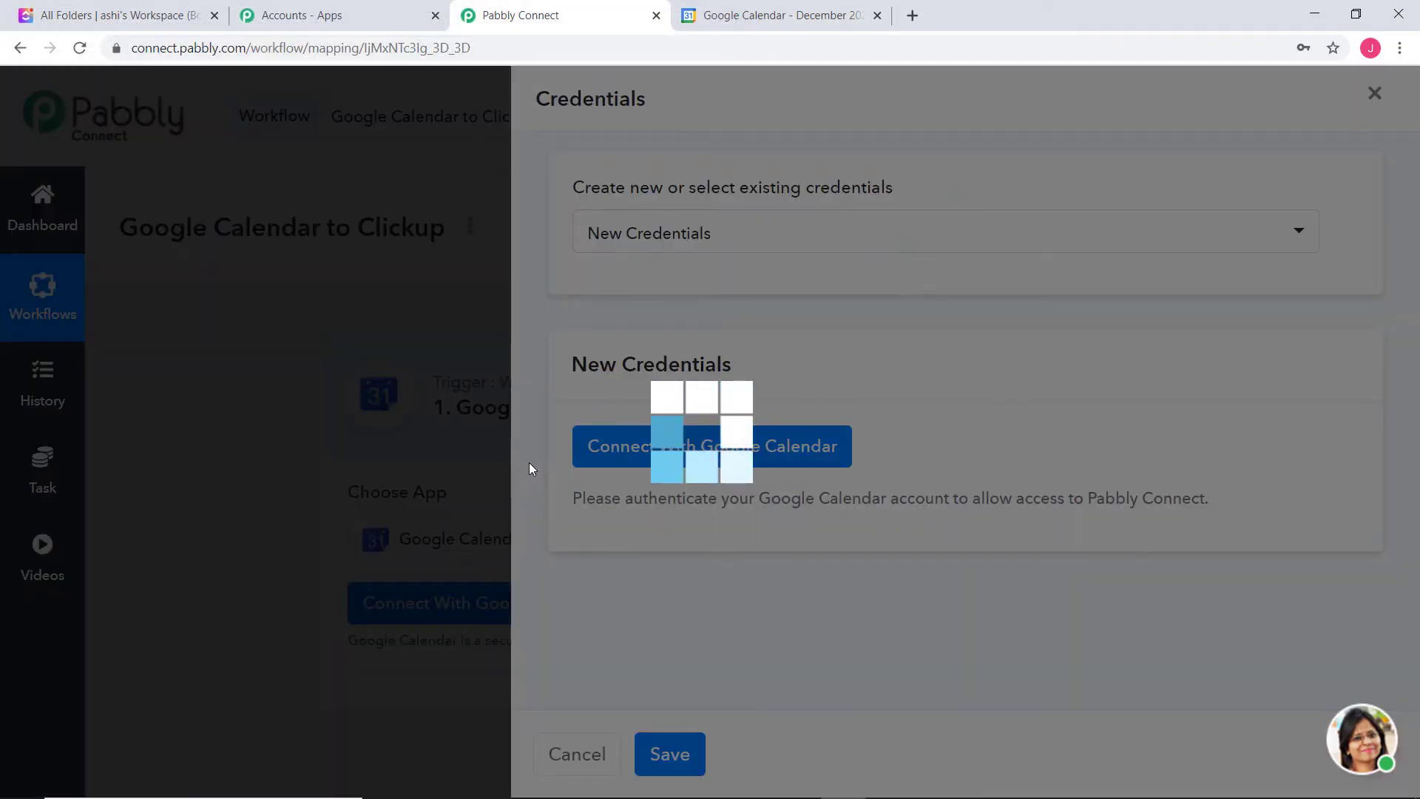
{"action": "scroll", "coordinate": [1205, 470], "scroll_direction": "down", "scroll_amount": 3}
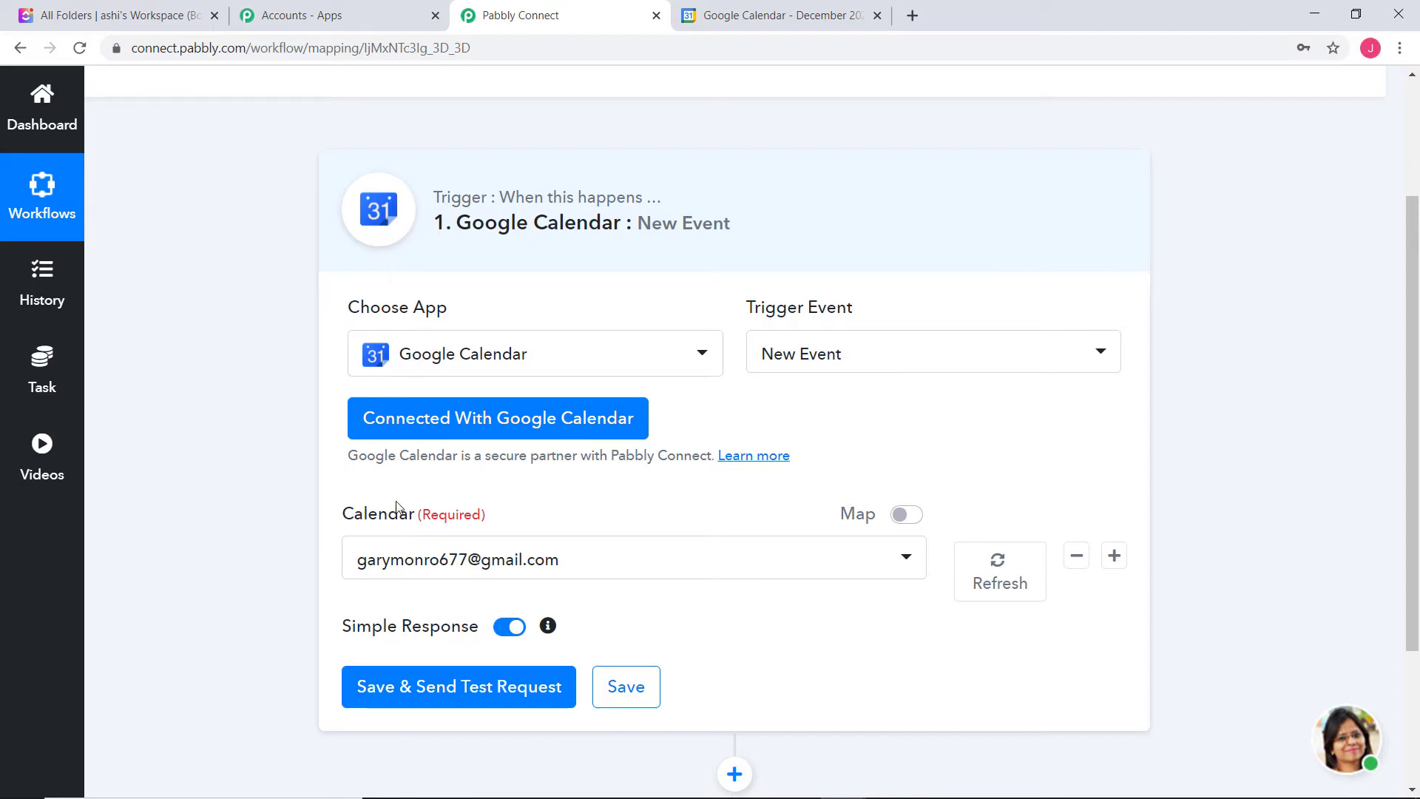
Watch the account's main calendar, then save and send a test request
{"action": "left_click", "coordinate": [576, 556]}
{"action": "scroll", "coordinate": [954, 496], "scroll_direction": "down", "scroll_amount": 3}
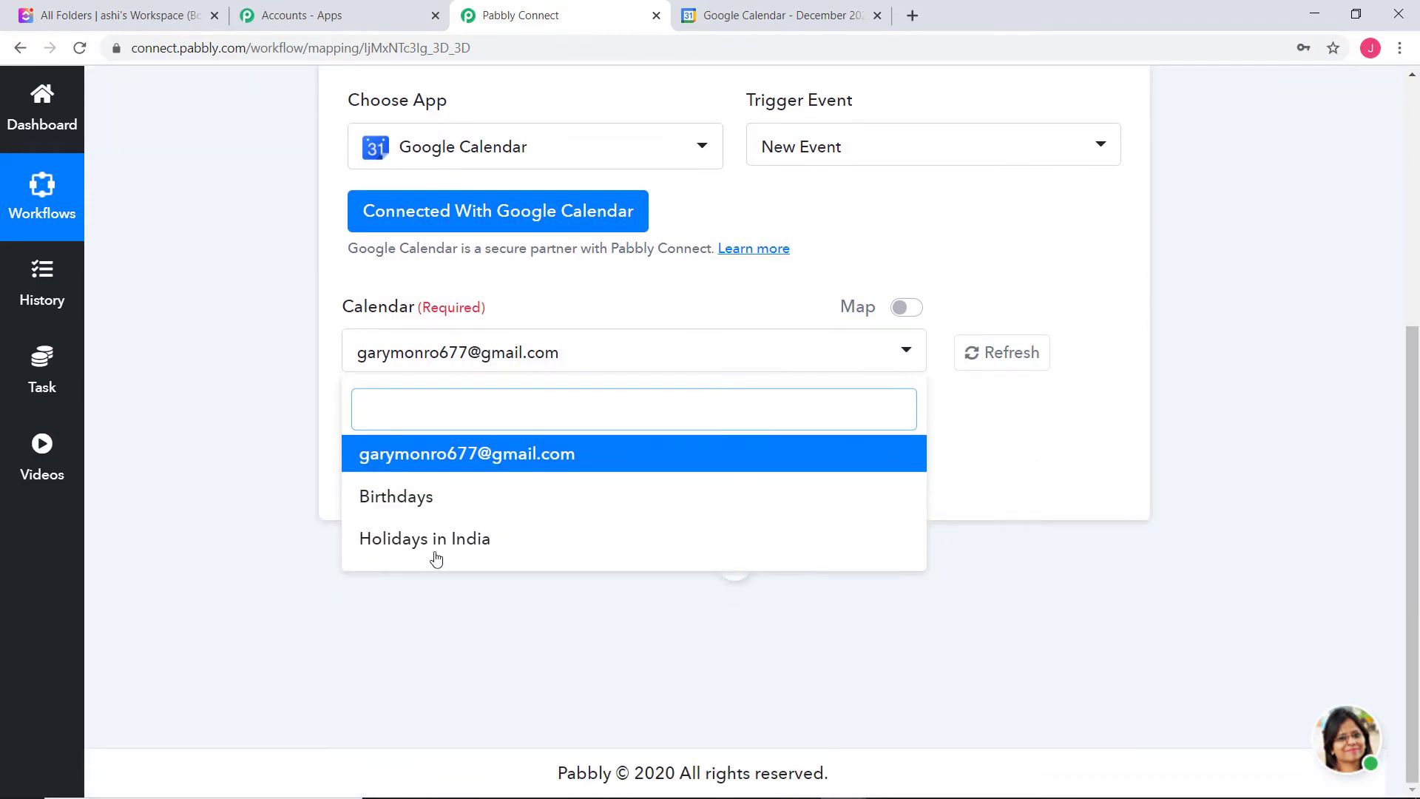
{"action": "left_click", "coordinate": [423, 461]}
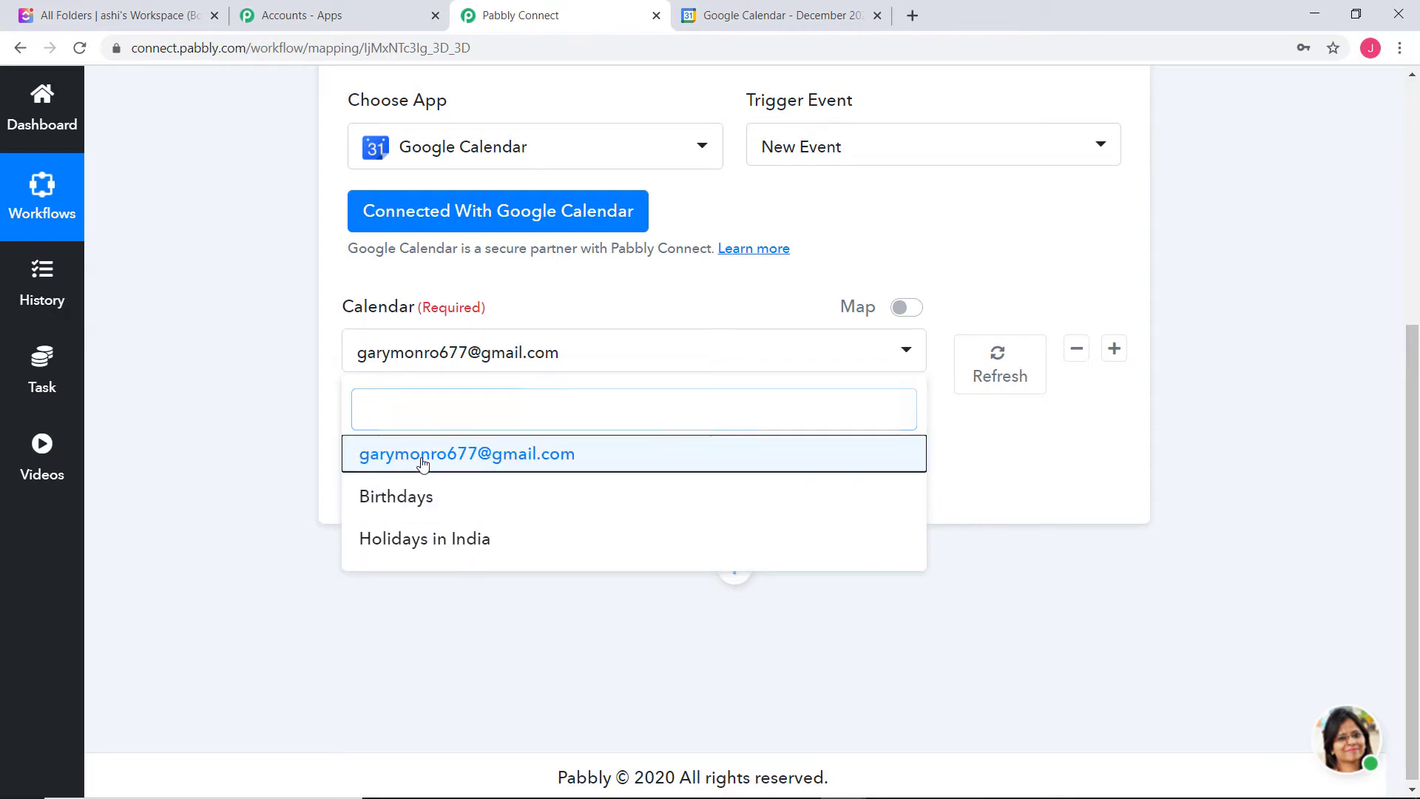
{"action": "mouse_move", "coordinate": [178, 756]}
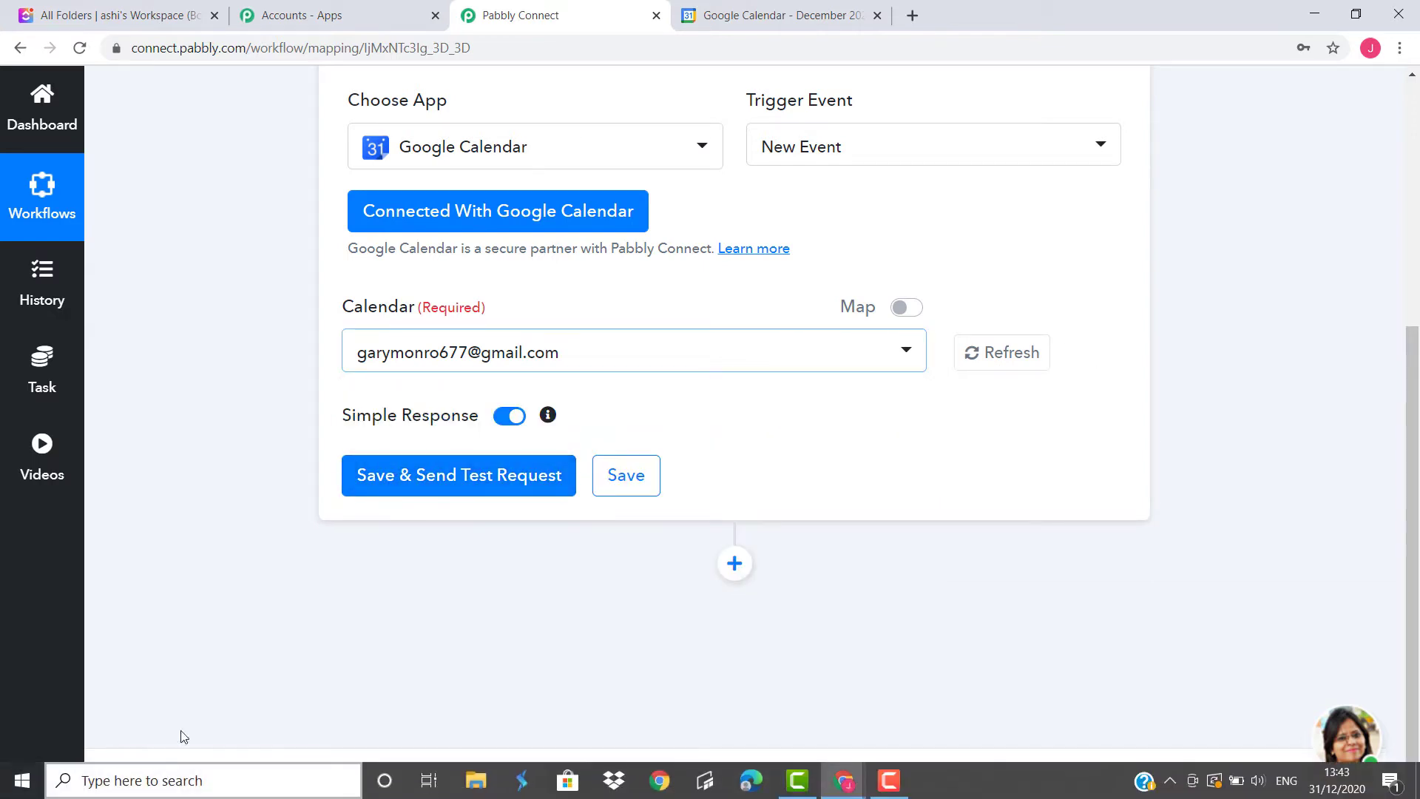
{"action": "left_click", "coordinate": [455, 477]}
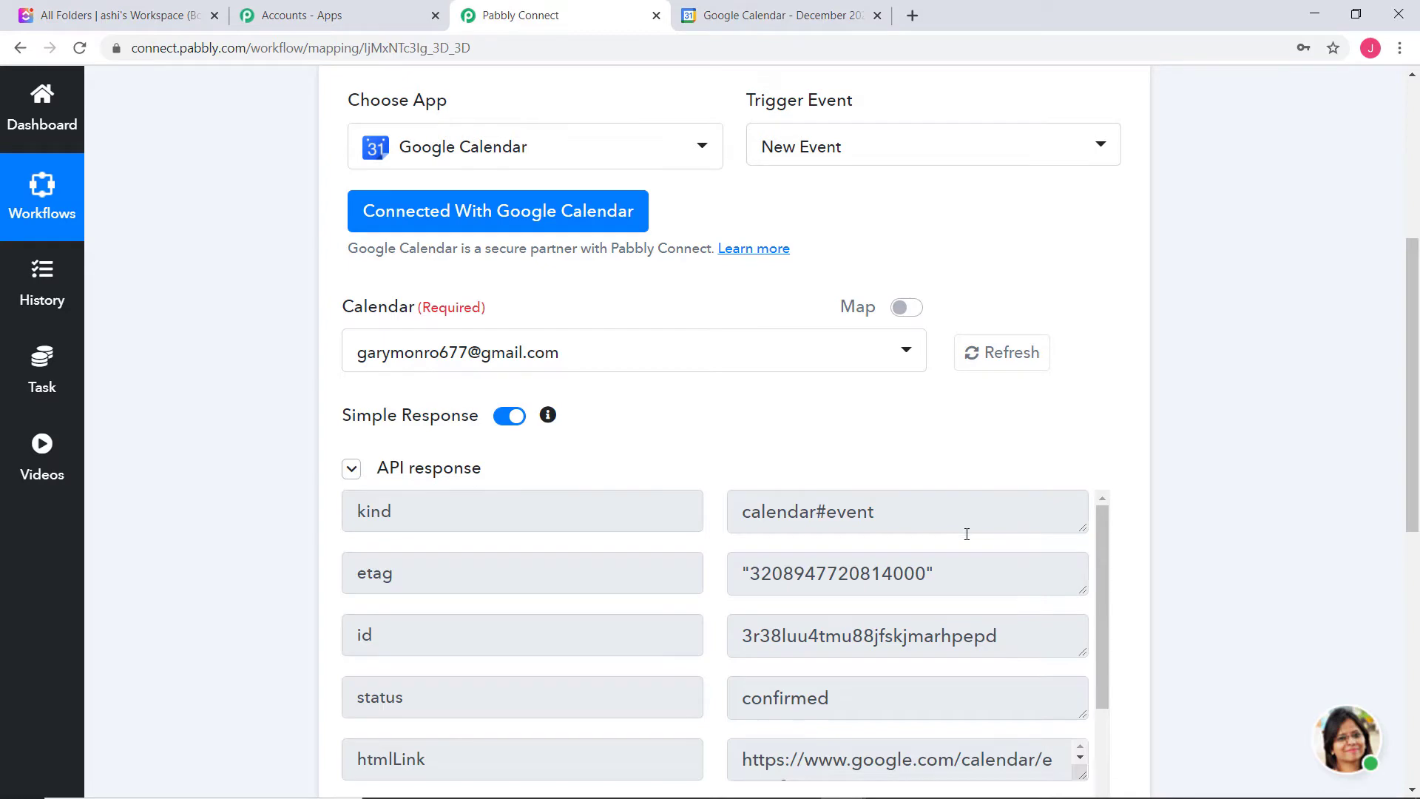
Review the returned sample event fields, then switch to Google Calendar
{"action": "scroll", "coordinate": [1081, 522], "scroll_direction": "down", "scroll_amount": 5}
{"action": "scroll", "coordinate": [1205, 586], "scroll_direction": "down", "scroll_amount": 5}
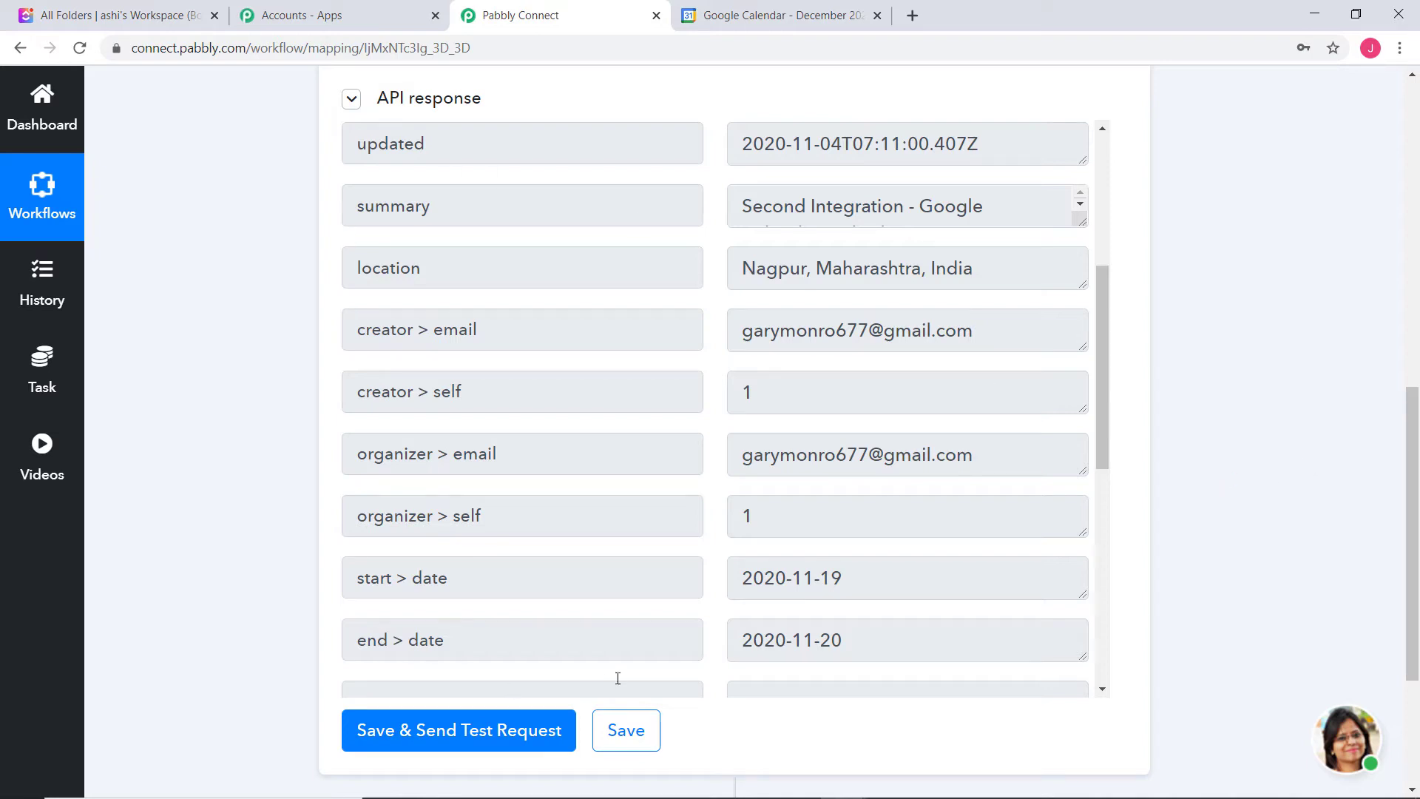
{"action": "scroll", "coordinate": [1308, 470], "scroll_direction": "up", "scroll_amount": 6}
{"action": "left_click", "coordinate": [790, 20]}
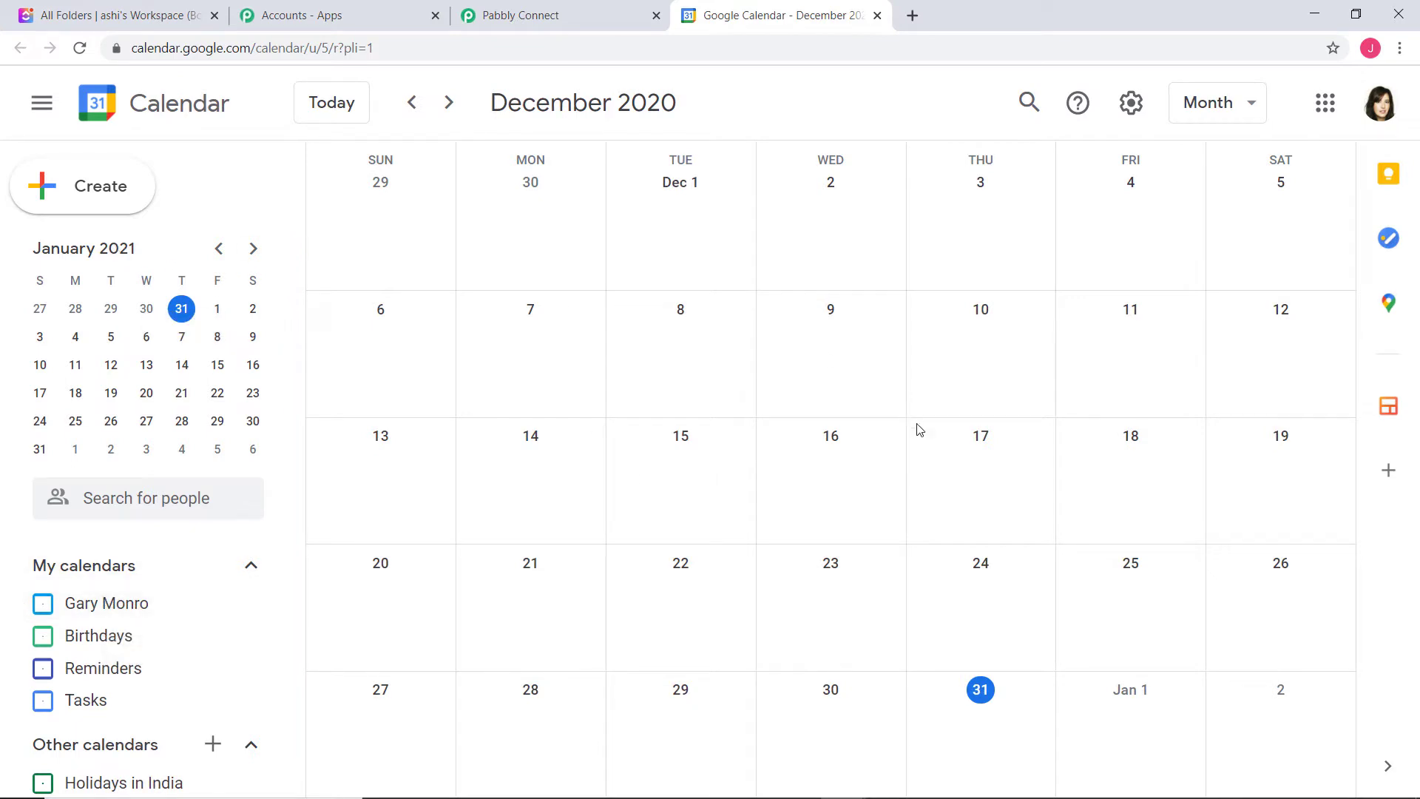
Start an event on Thursday, January 14, 2021 titled 'Meeting regarding New Recruitment'
{"action": "scroll", "coordinate": [1059, 537], "scroll_direction": "down", "scroll_amount": 1}
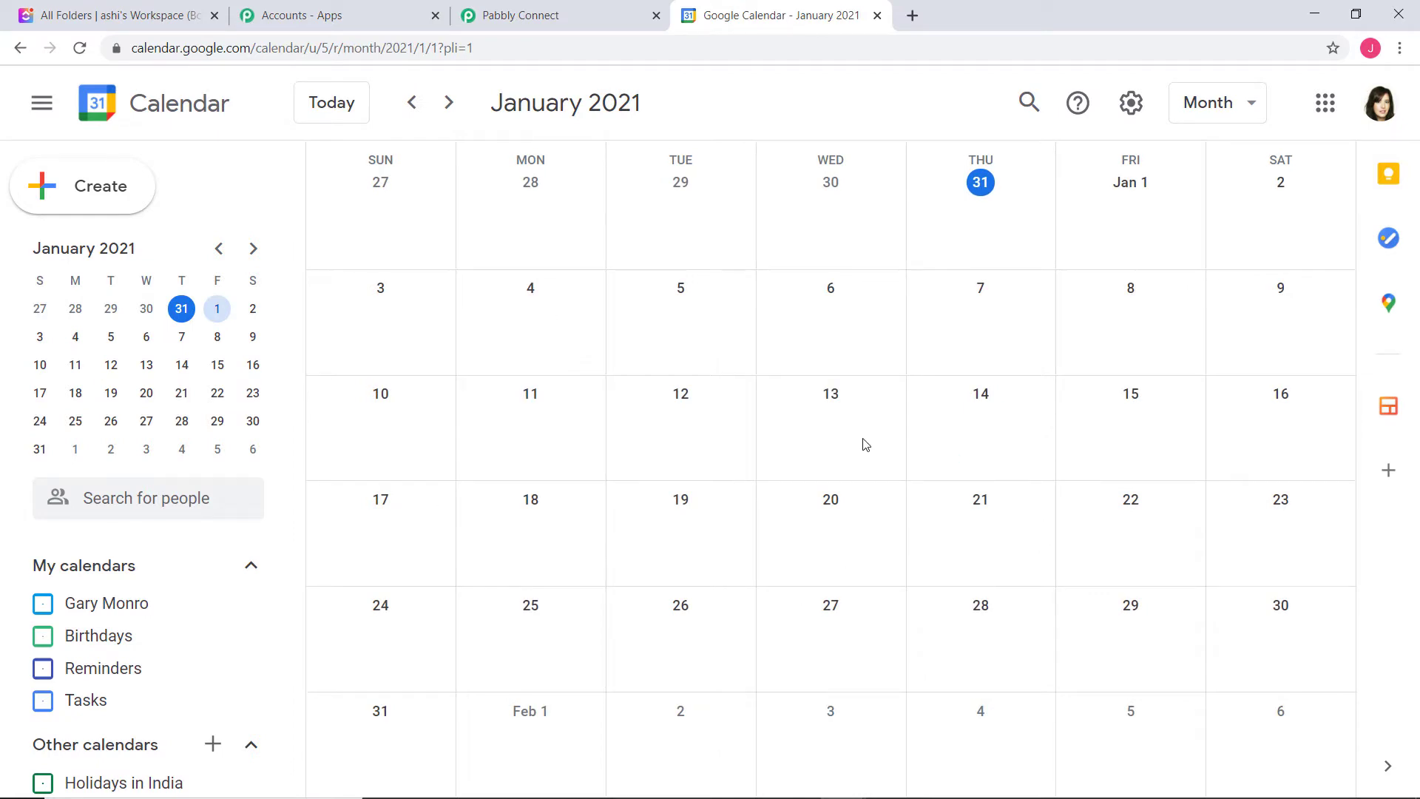
{"action": "left_click", "coordinate": [995, 432]}
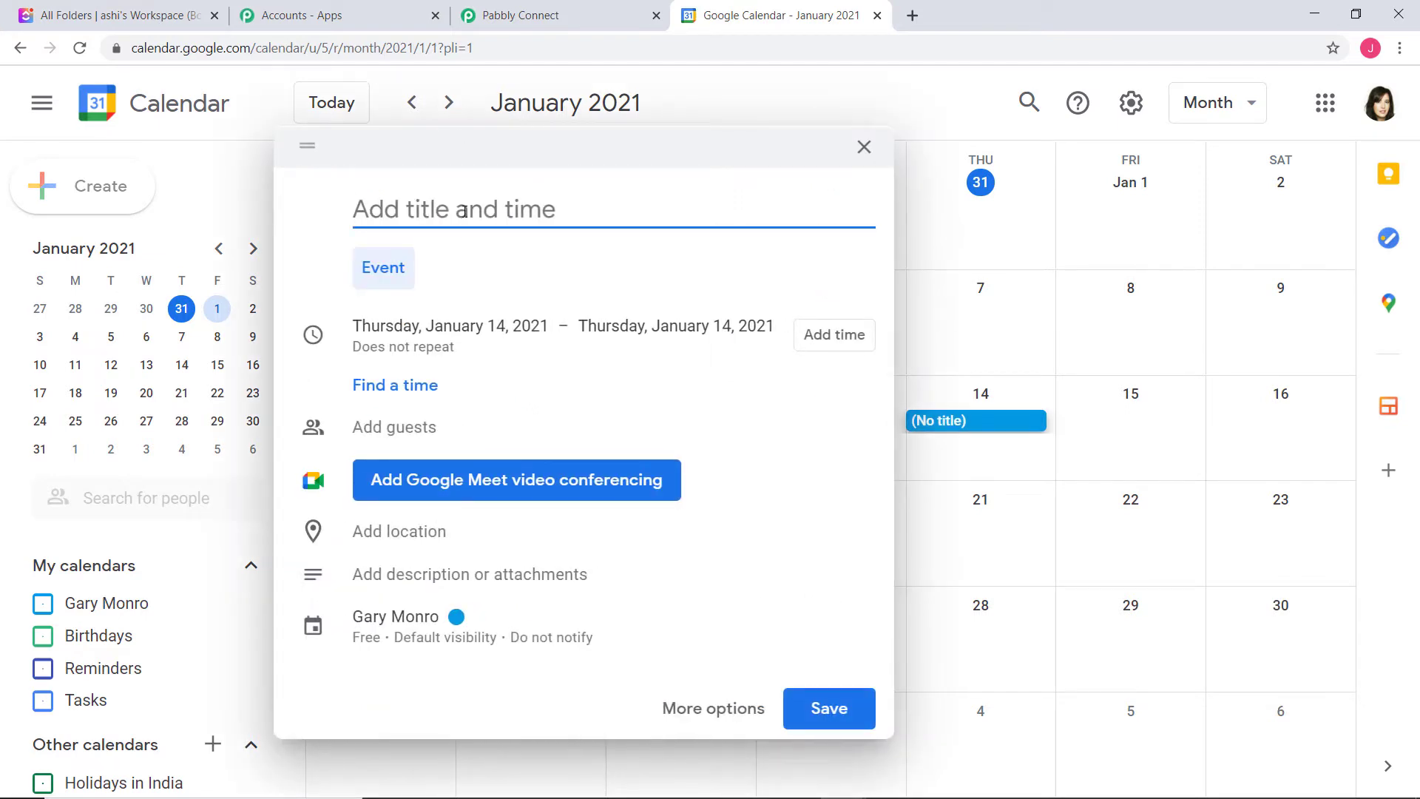
{"action": "type", "text": "Meeting"}
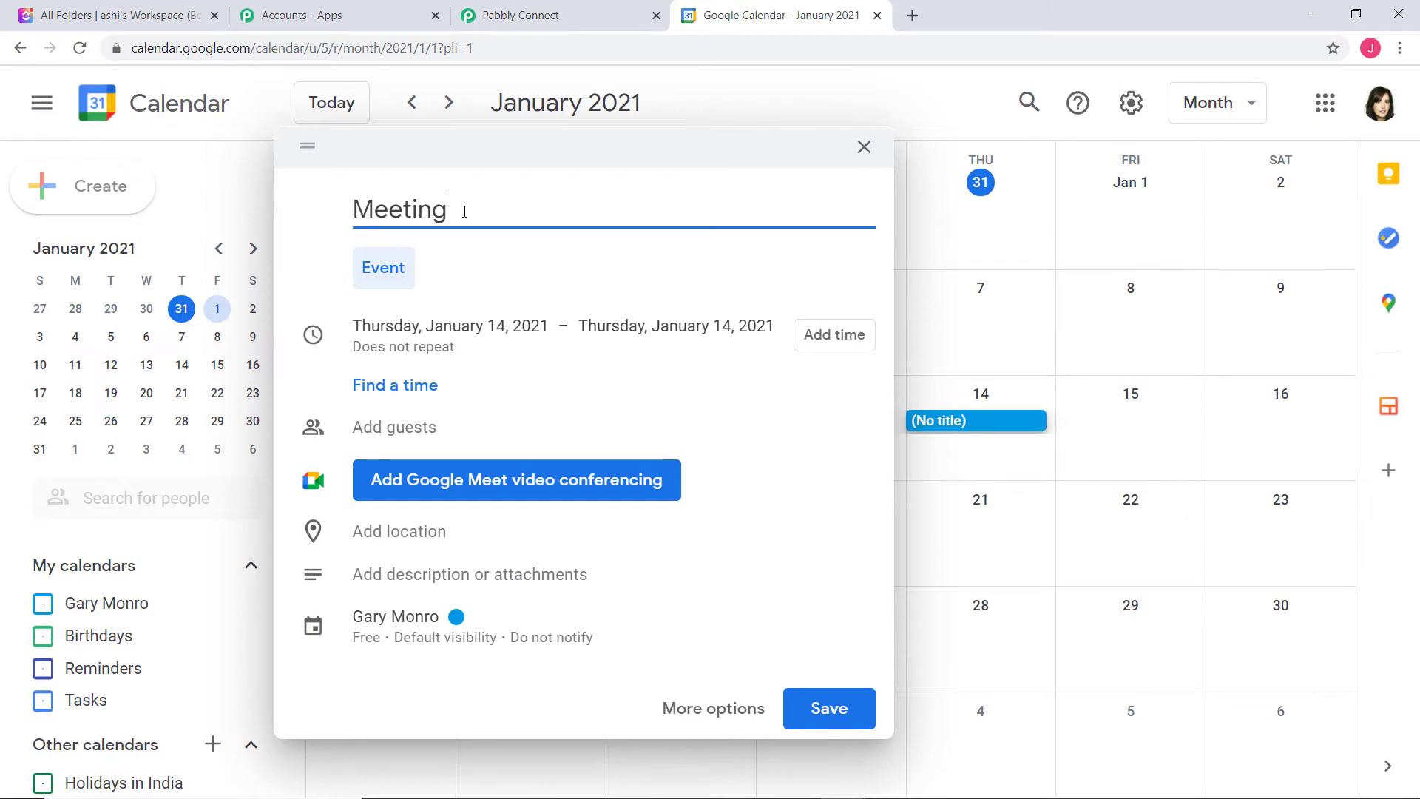
{"action": "type", "text": " regarding"}
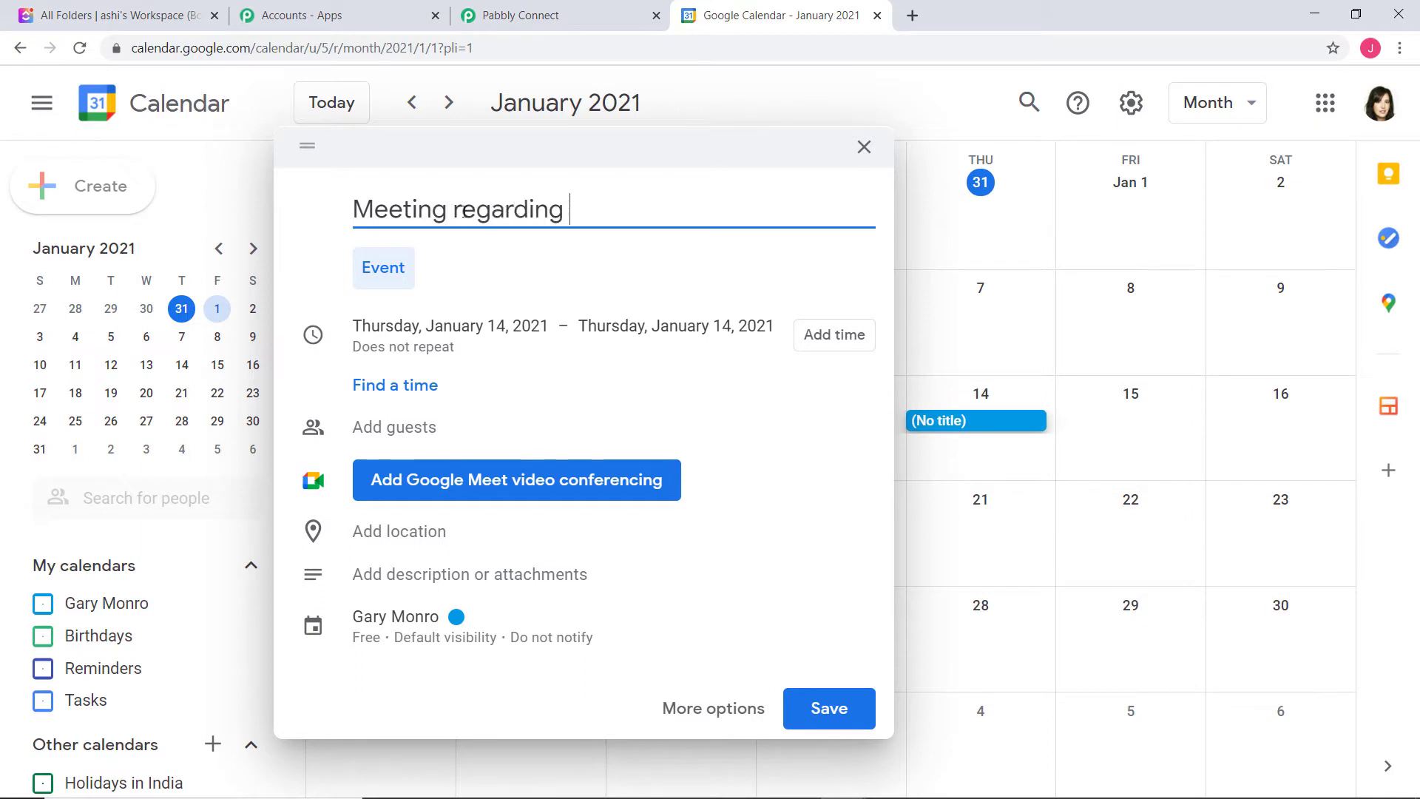
{"action": "type", "text": " New Recruitment"}
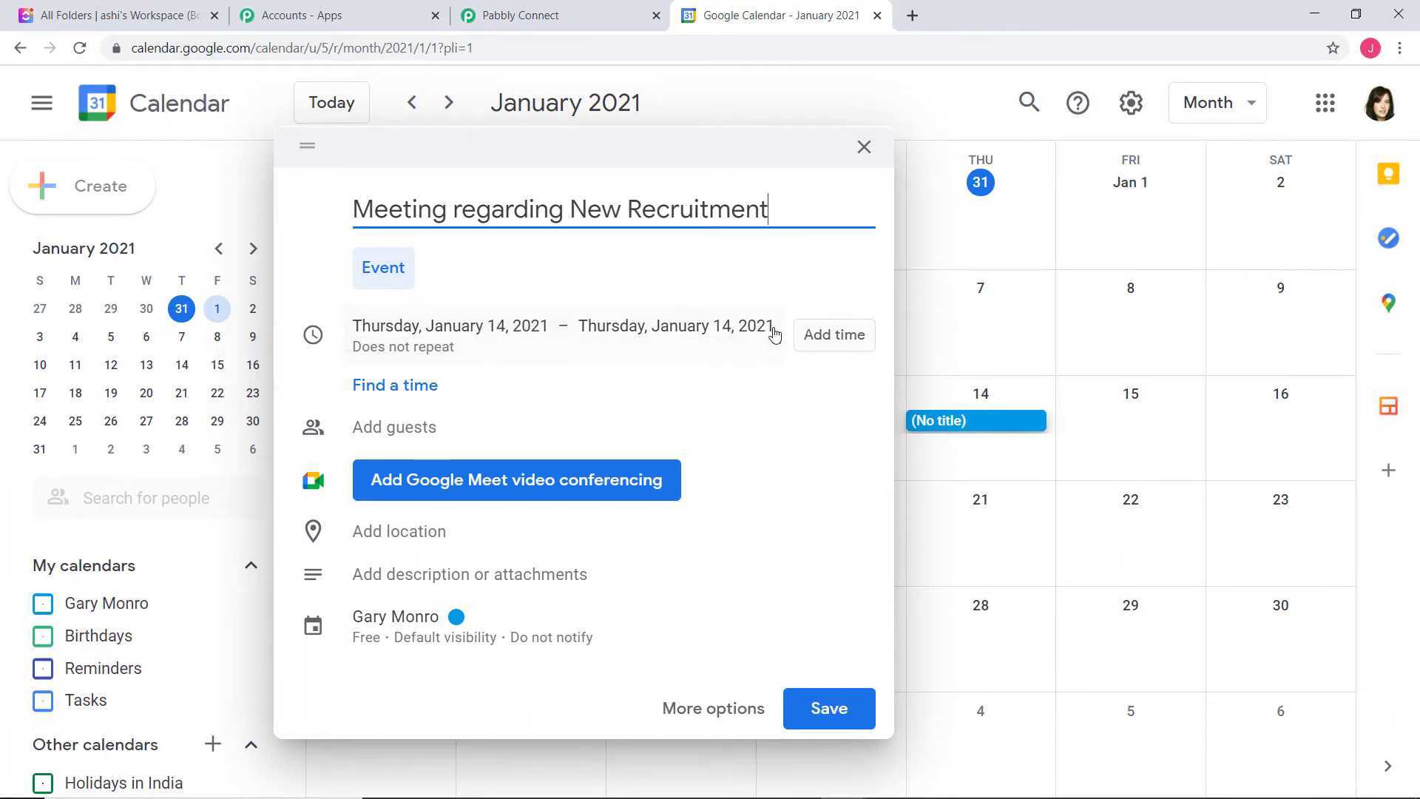
Give the event a 2:15pm–3:15pm time slot and save it
{"action": "left_click", "coordinate": [842, 337]}
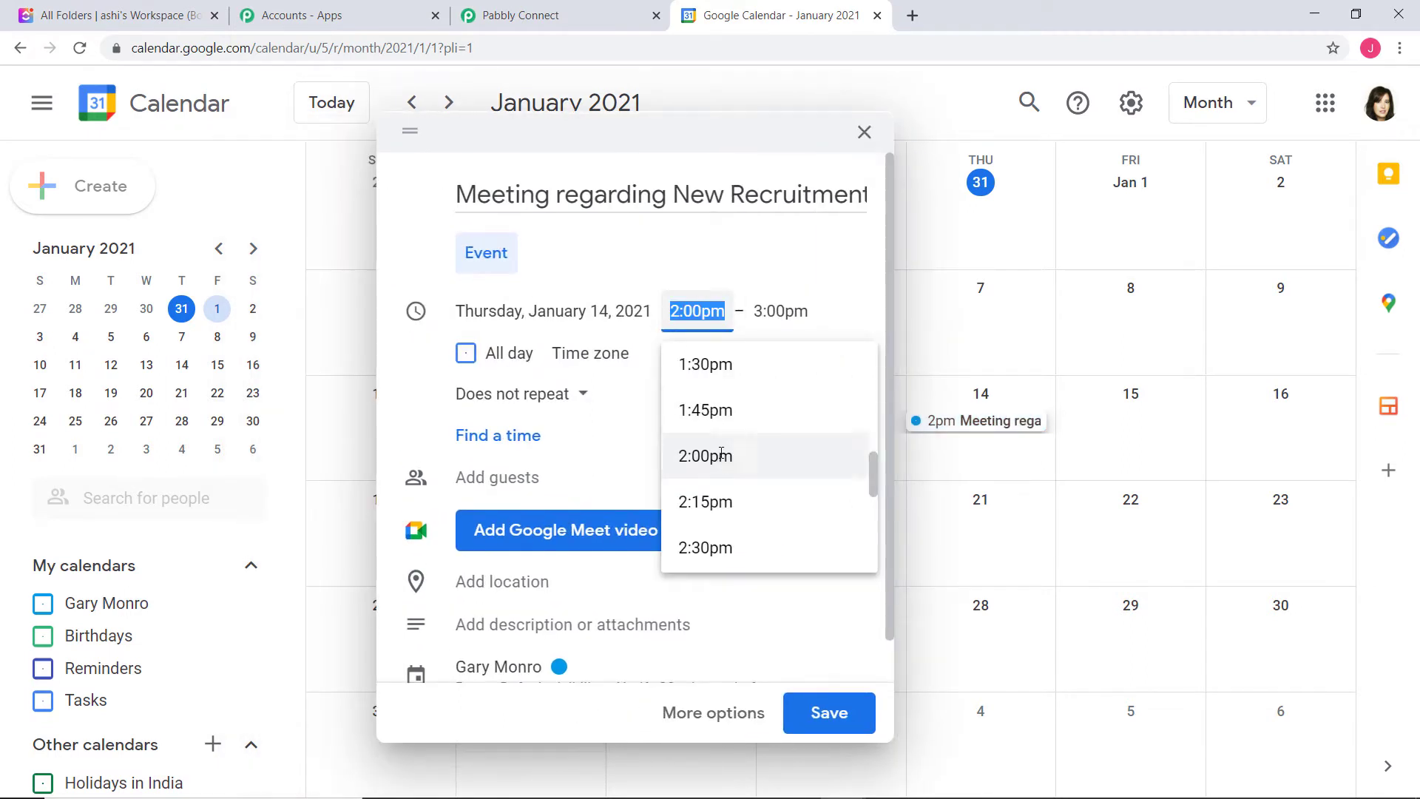
{"action": "left_click", "coordinate": [710, 502]}
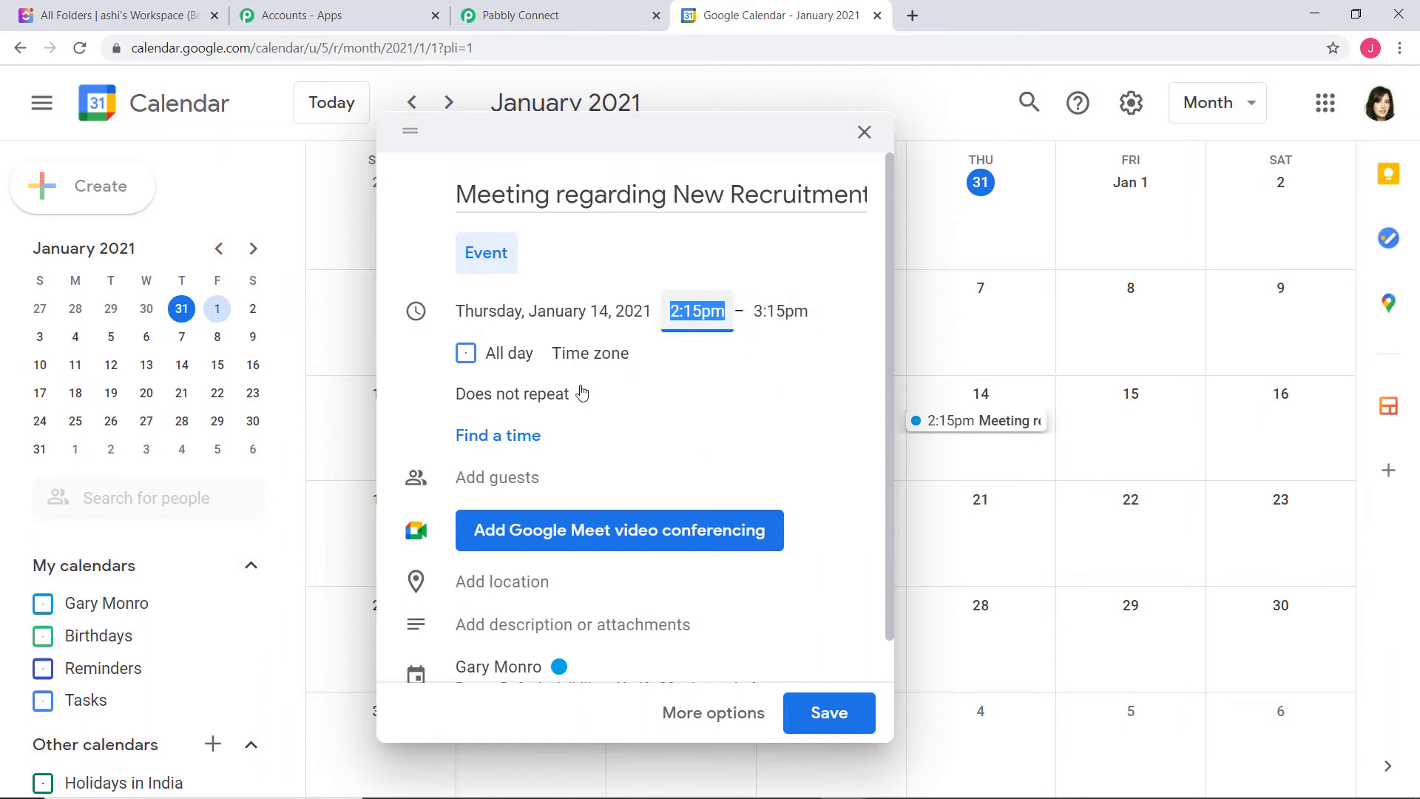
{"action": "scroll", "coordinate": [691, 469], "scroll_direction": "down", "scroll_amount": 1}
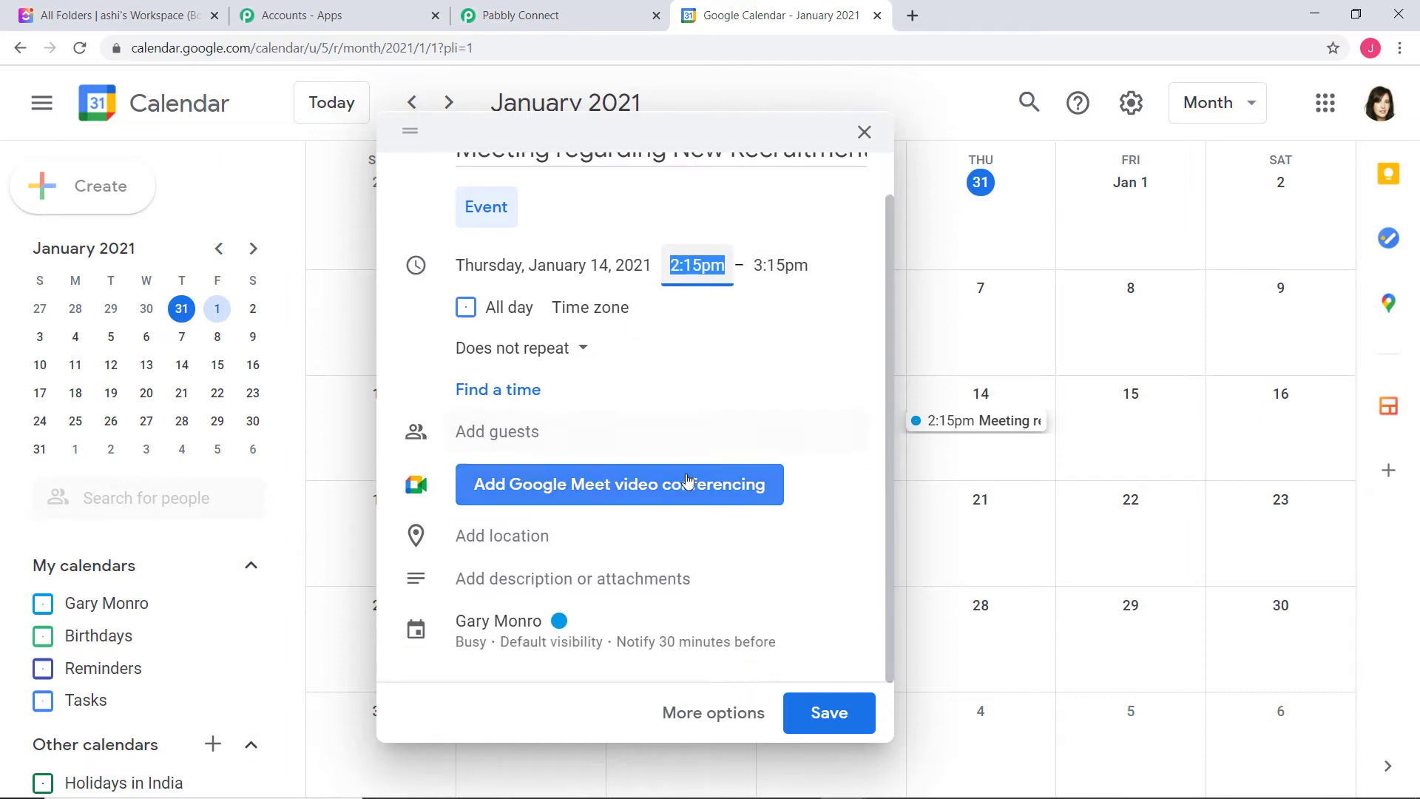
{"action": "left_click", "coordinate": [545, 426]}
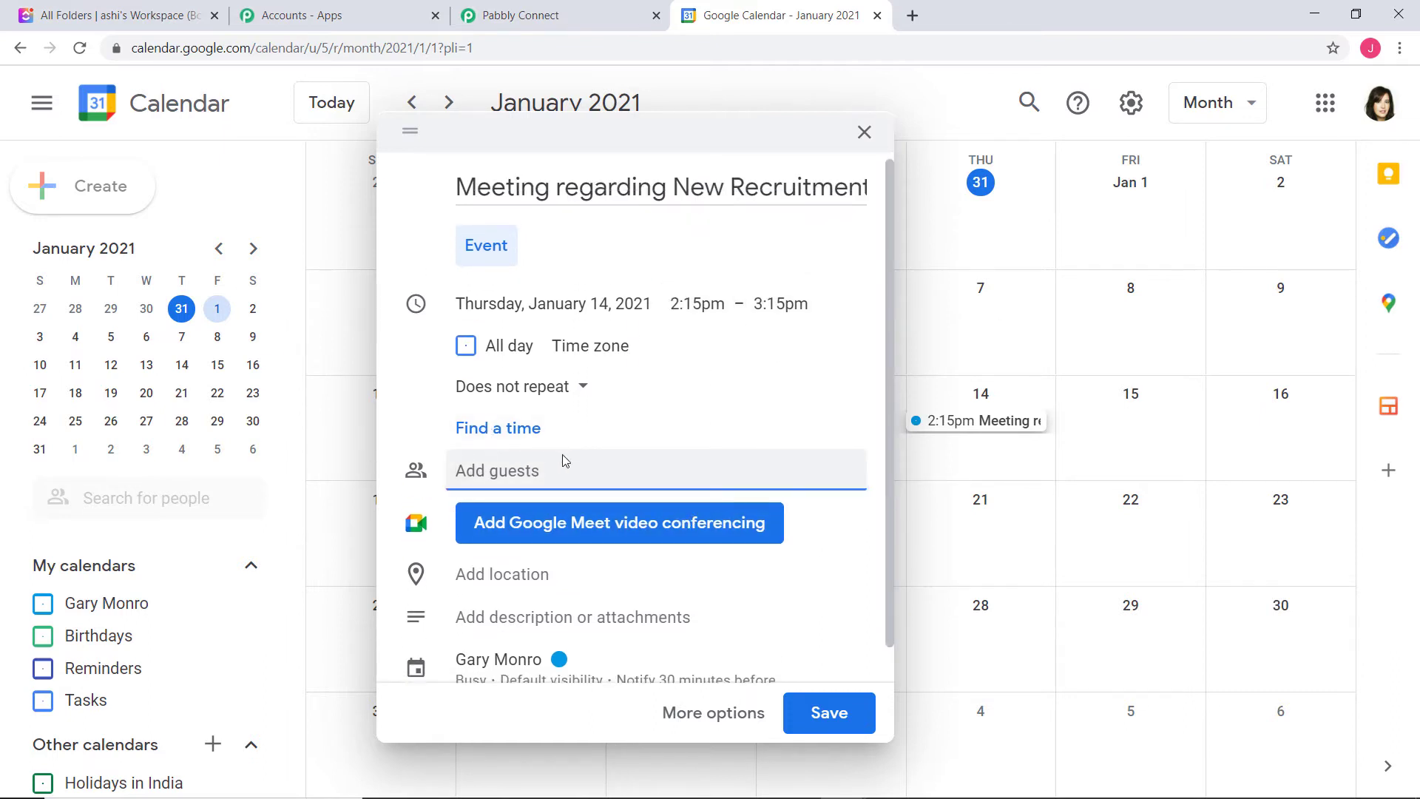
{"action": "scroll", "coordinate": [739, 446], "scroll_direction": "down", "scroll_amount": 1}
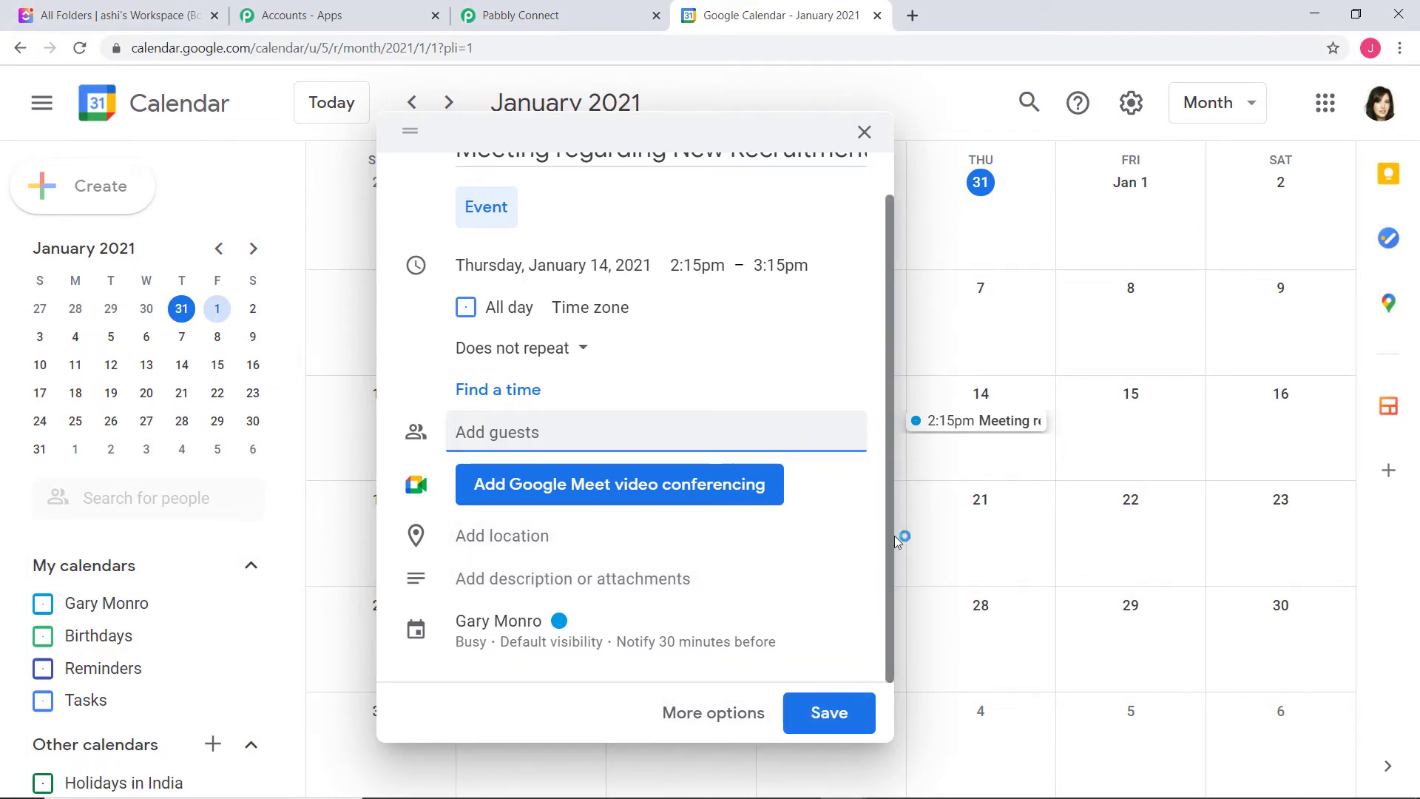
{"action": "left_click", "coordinate": [867, 727]}
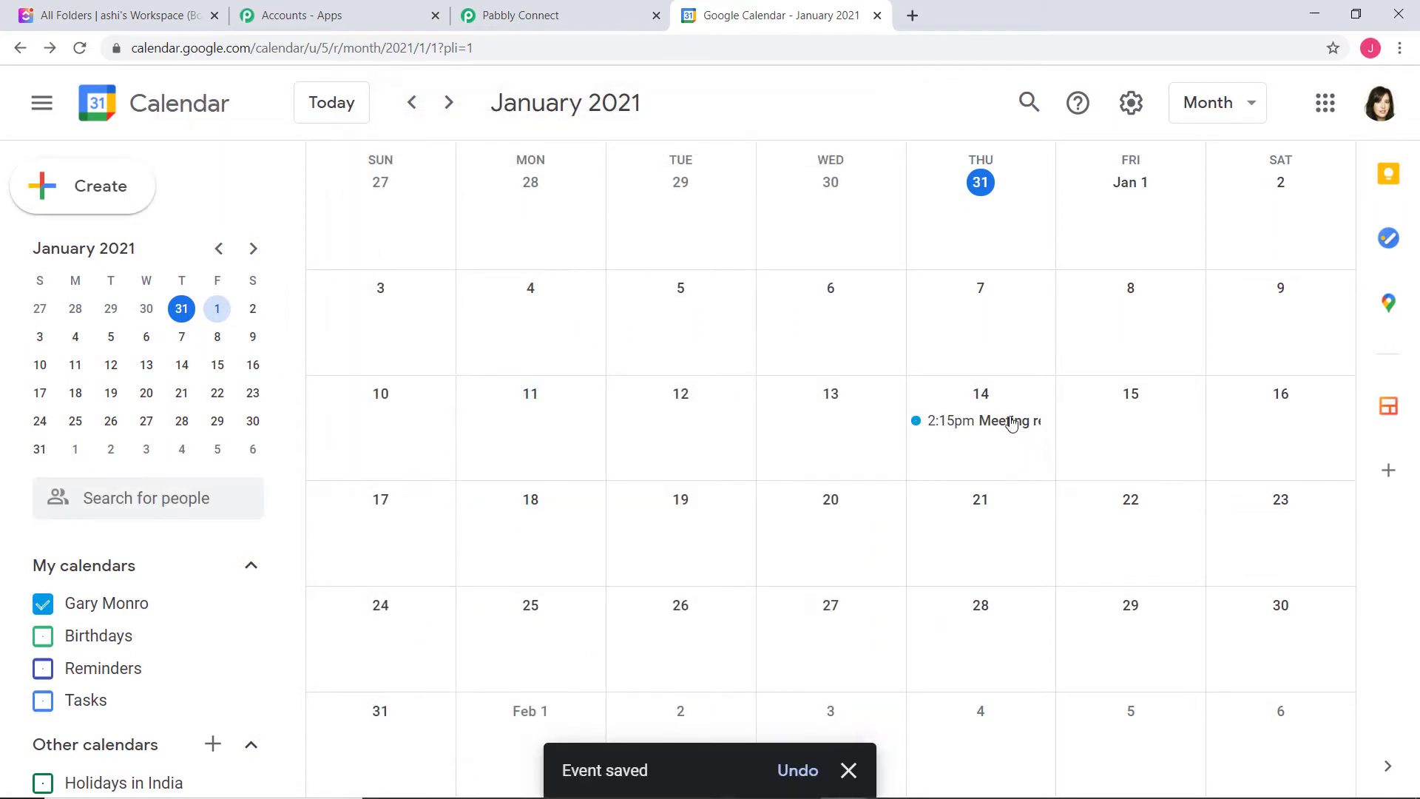
Re-run the trigger test to fetch the recruitment meeting event (2021-01-14, 14:15–15:15)
{"action": "left_click", "coordinate": [558, 16]}
{"action": "scroll", "coordinate": [1151, 459], "scroll_direction": "down", "scroll_amount": 9}
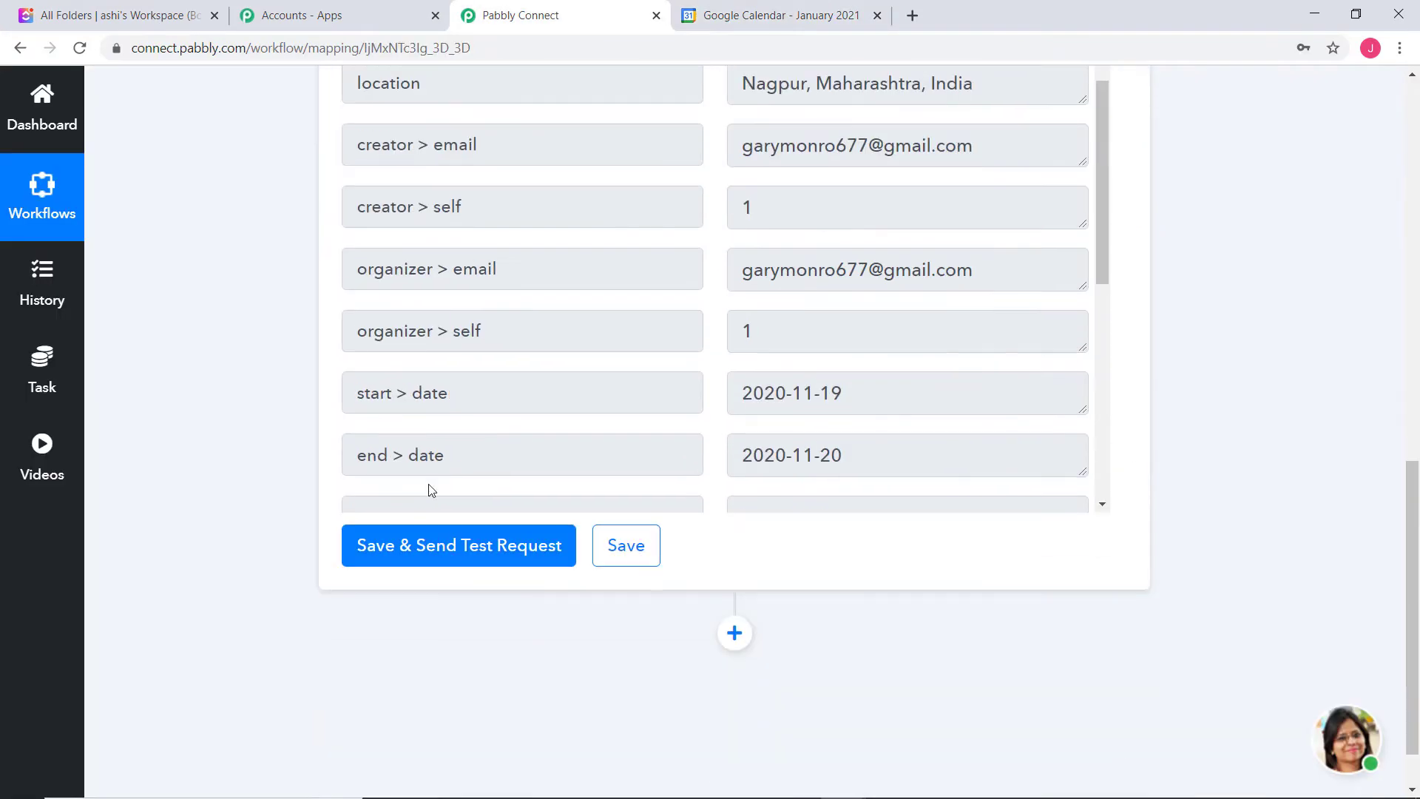
{"action": "left_click", "coordinate": [466, 547]}
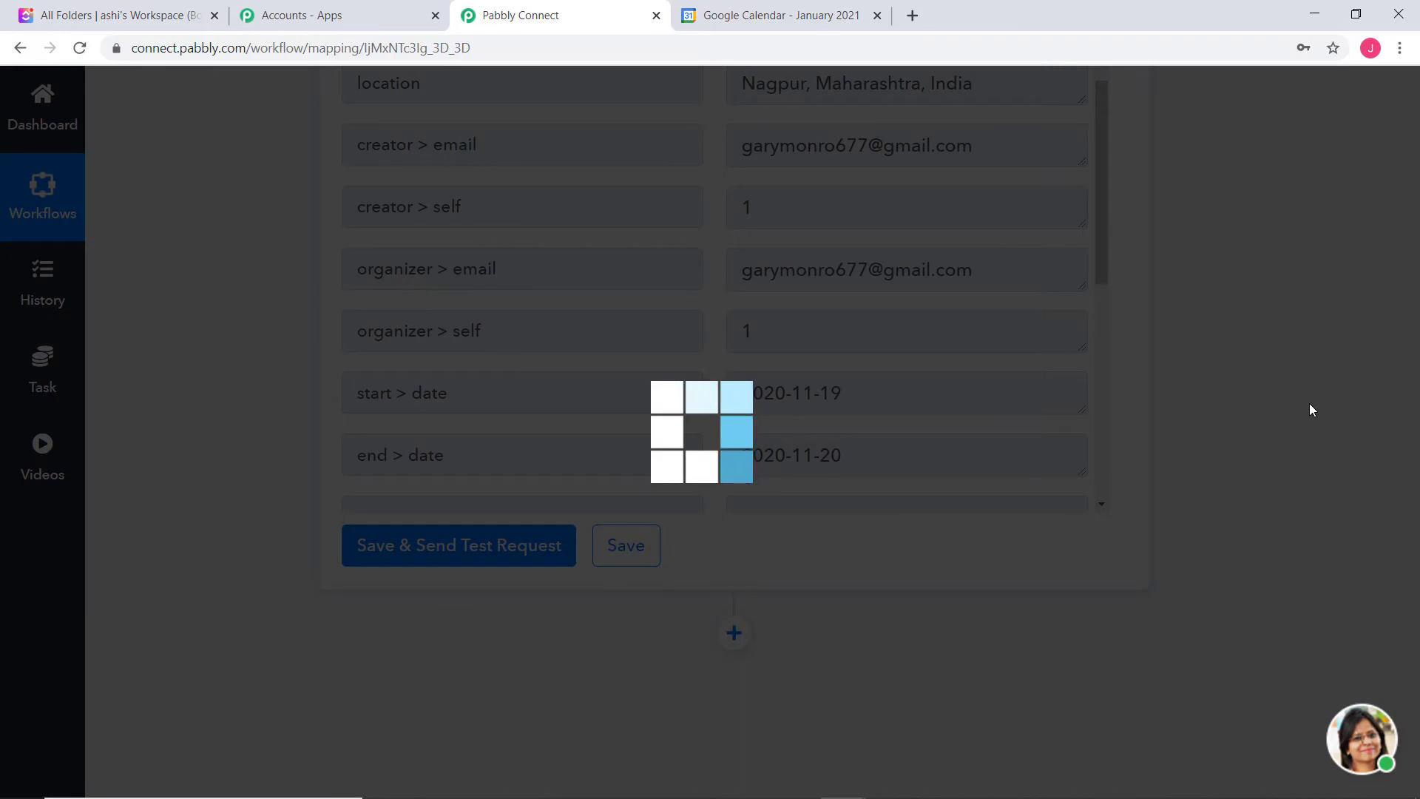
{"action": "scroll", "coordinate": [1342, 466], "scroll_direction": "up", "scroll_amount": 2}
{"action": "scroll", "coordinate": [1344, 466], "scroll_direction": "down", "scroll_amount": 2}
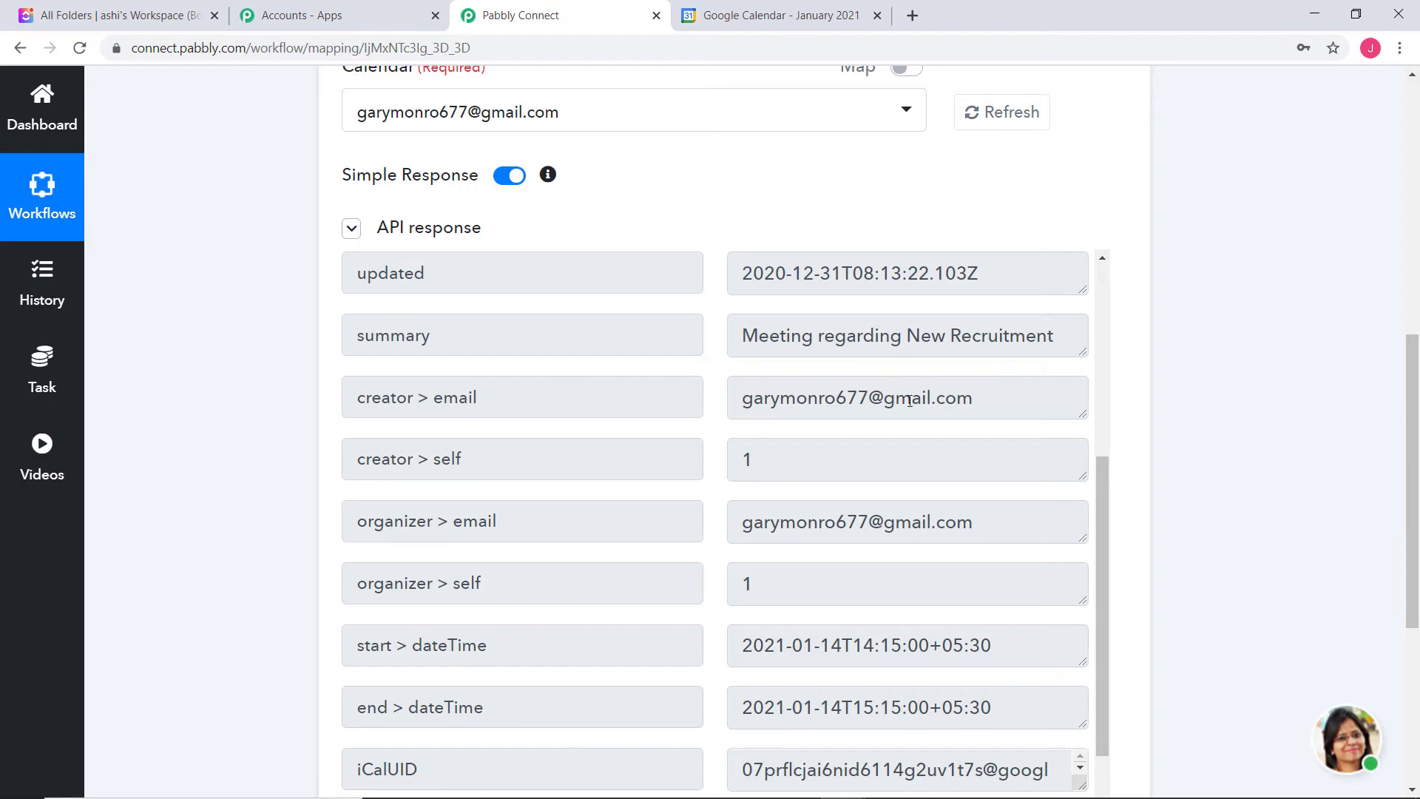
{"action": "scroll", "coordinate": [1103, 435], "scroll_direction": "down", "scroll_amount": 2}
{"action": "scroll", "coordinate": [818, 396], "scroll_direction": "down", "scroll_amount": 5}
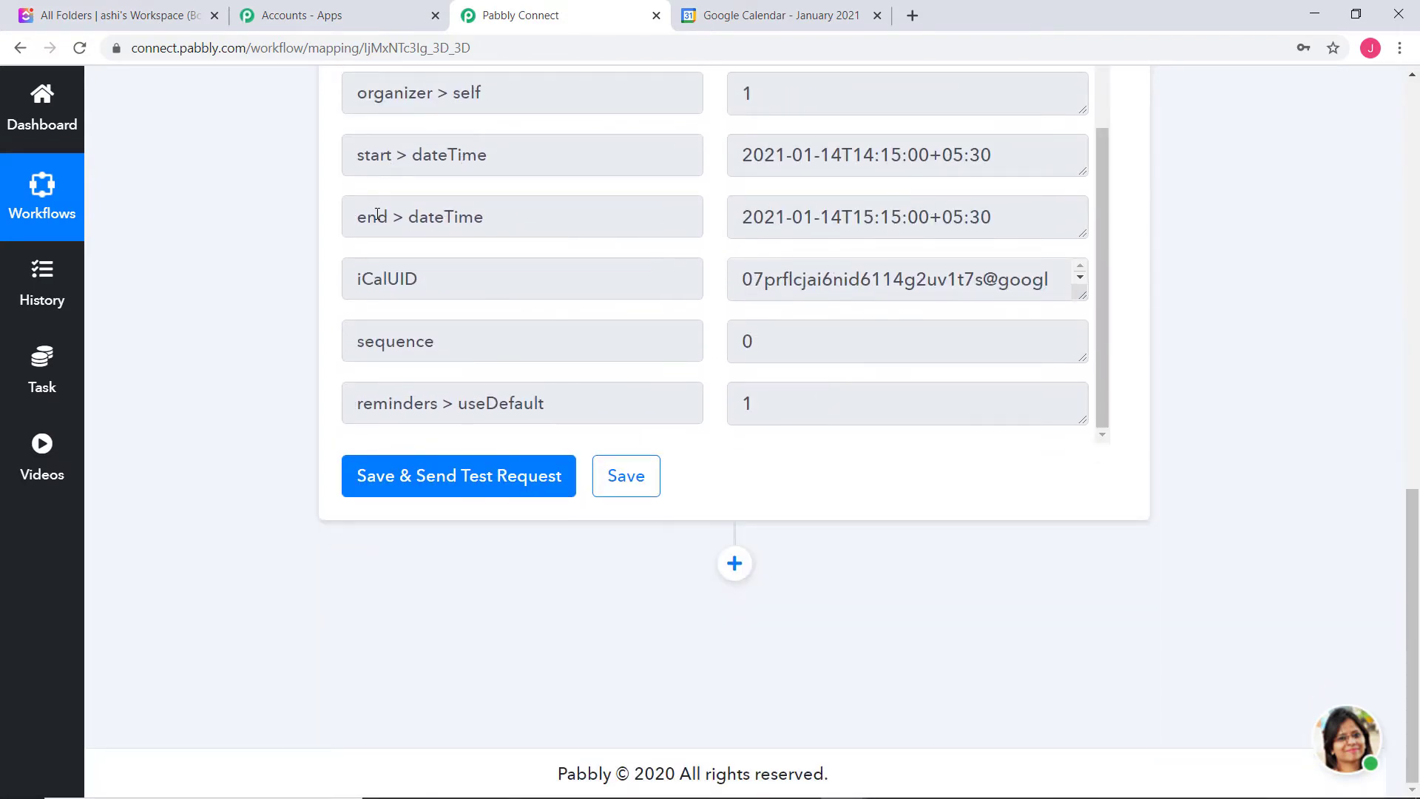
{"action": "scroll", "coordinate": [822, 262], "scroll_direction": "down", "scroll_amount": 1}
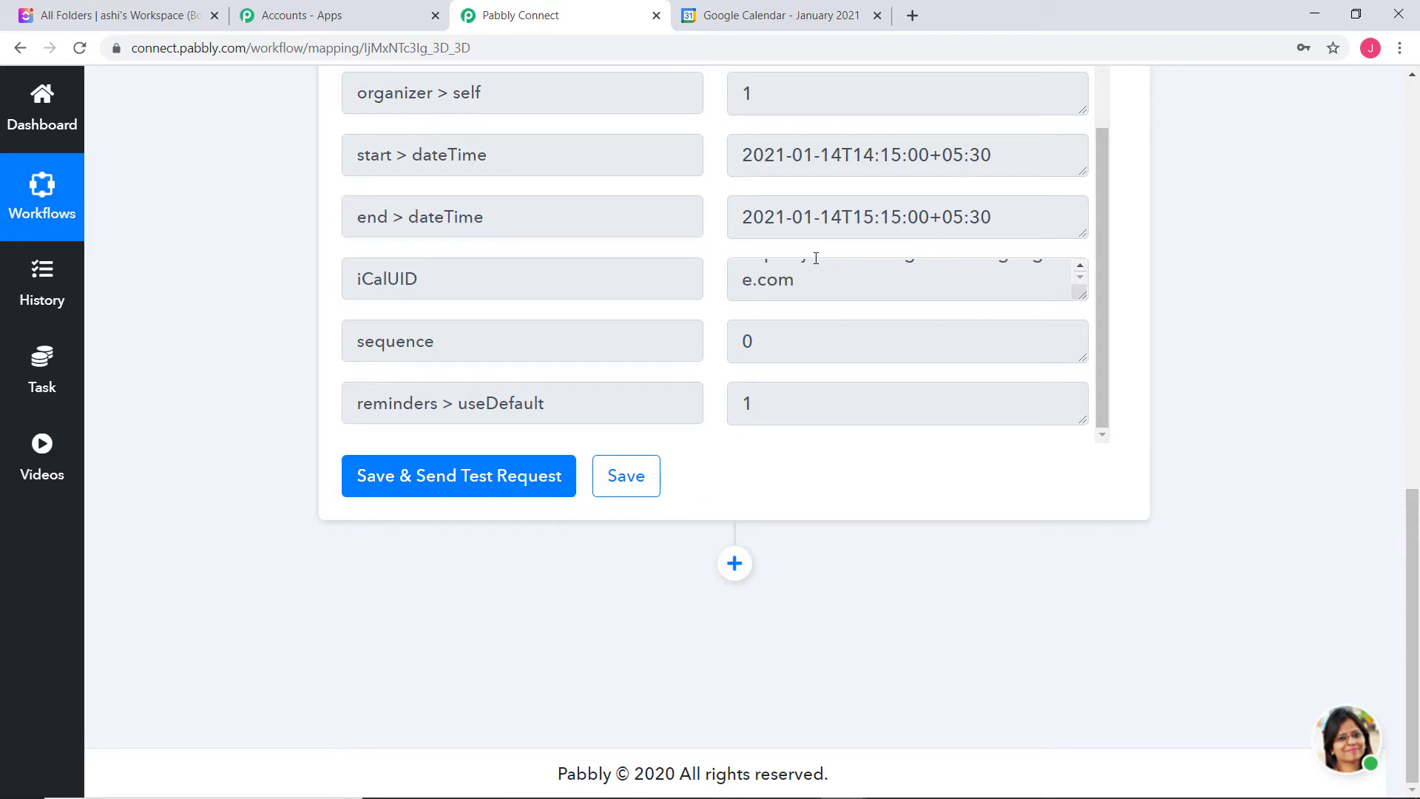
Save the Google Calendar trigger settings
{"action": "left_click", "coordinate": [640, 458]}
{"action": "scroll", "coordinate": [1309, 343], "scroll_direction": "up", "scroll_amount": 12}
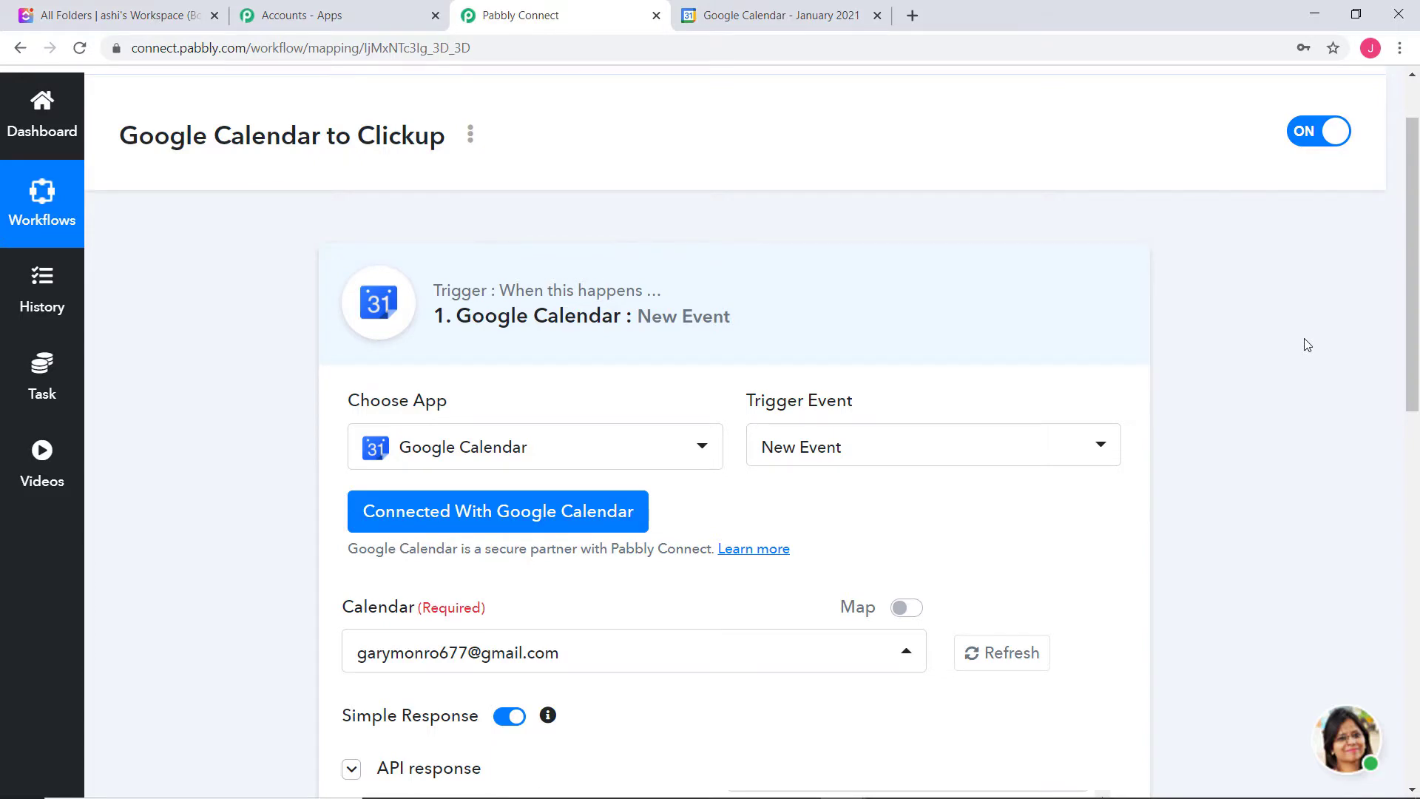
{"action": "scroll", "coordinate": [1308, 344], "scroll_direction": "down", "scroll_amount": 12}
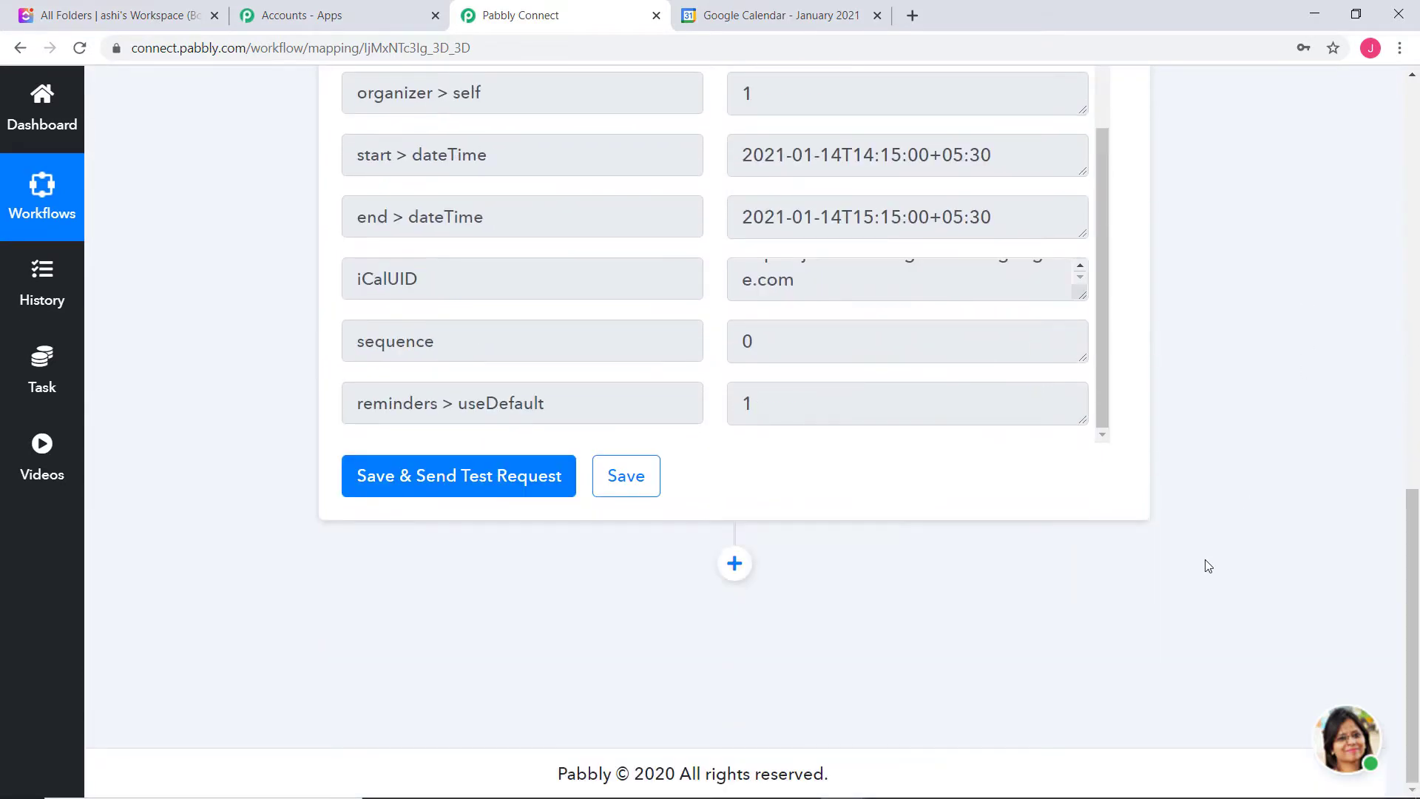
Add an action step after the trigger using the ClickUp app
{"action": "left_click", "coordinate": [734, 563]}
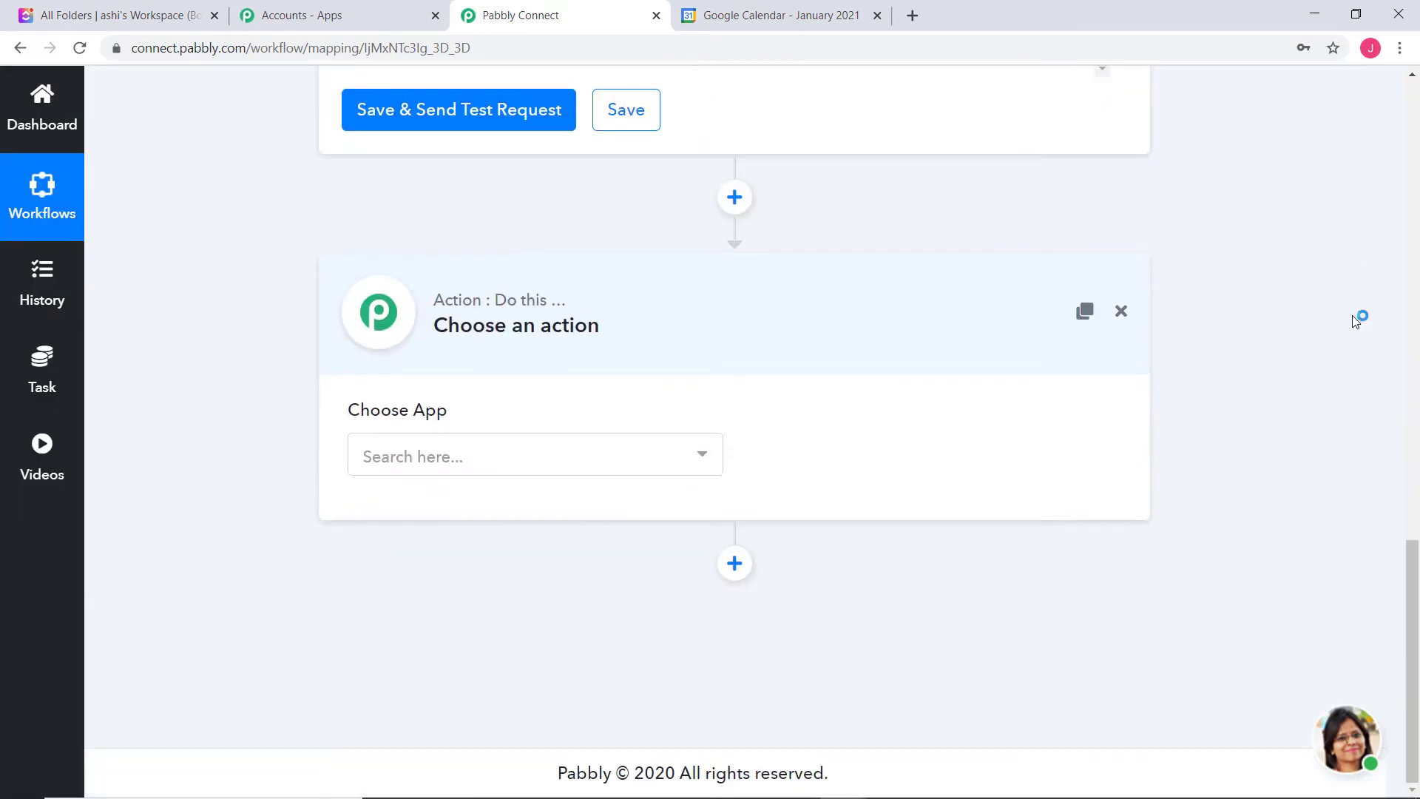
{"action": "left_click", "coordinate": [694, 456]}
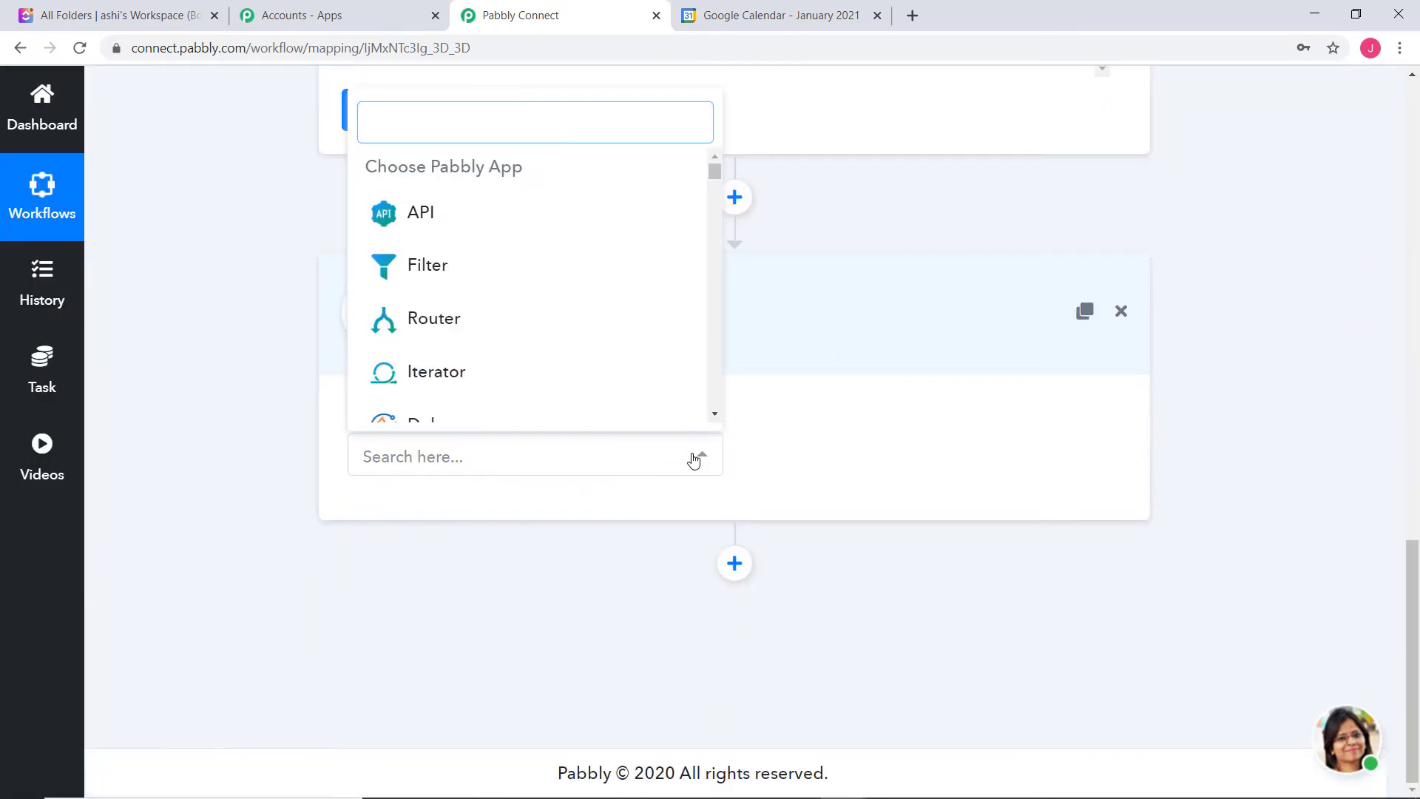
{"action": "type", "text": "cli"}
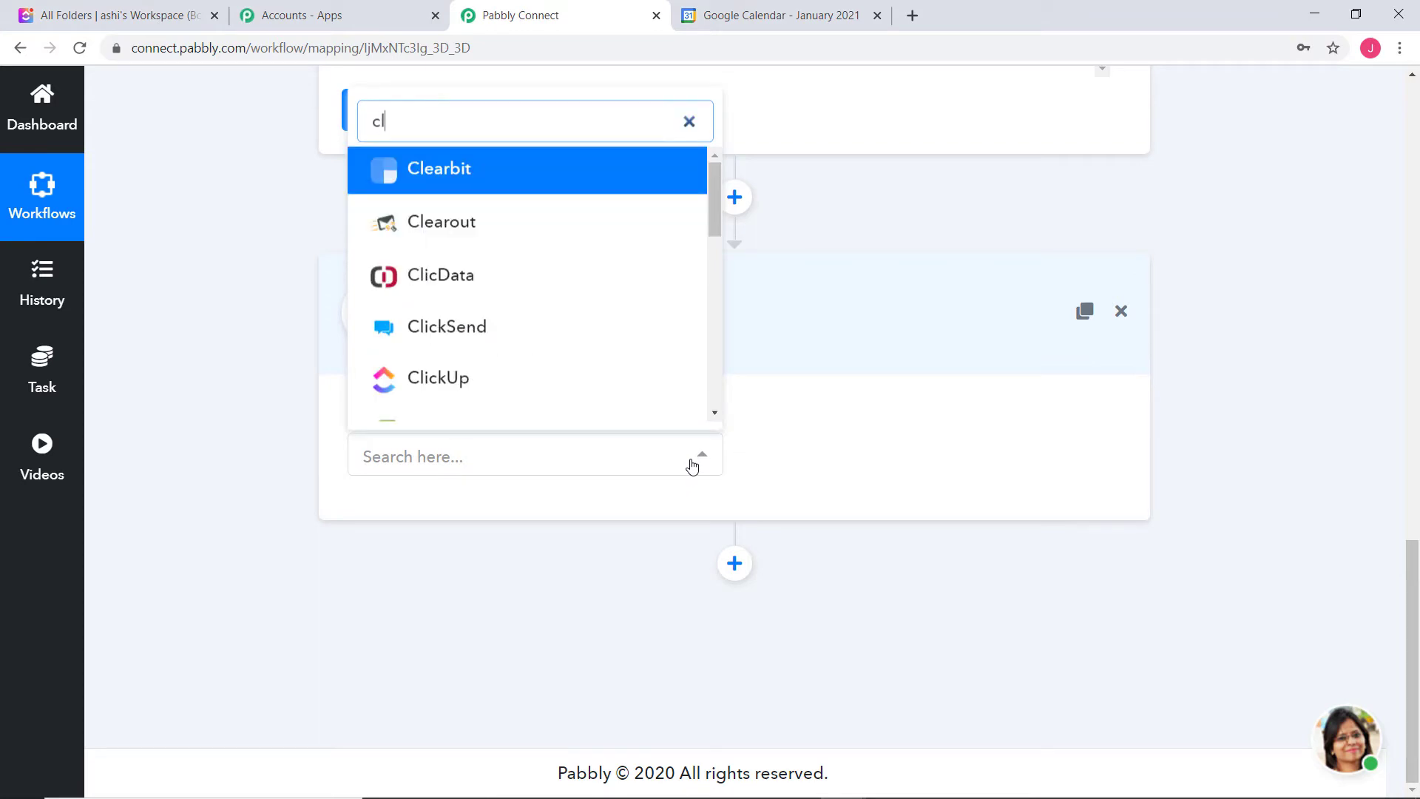
{"action": "left_click", "coordinate": [466, 318]}
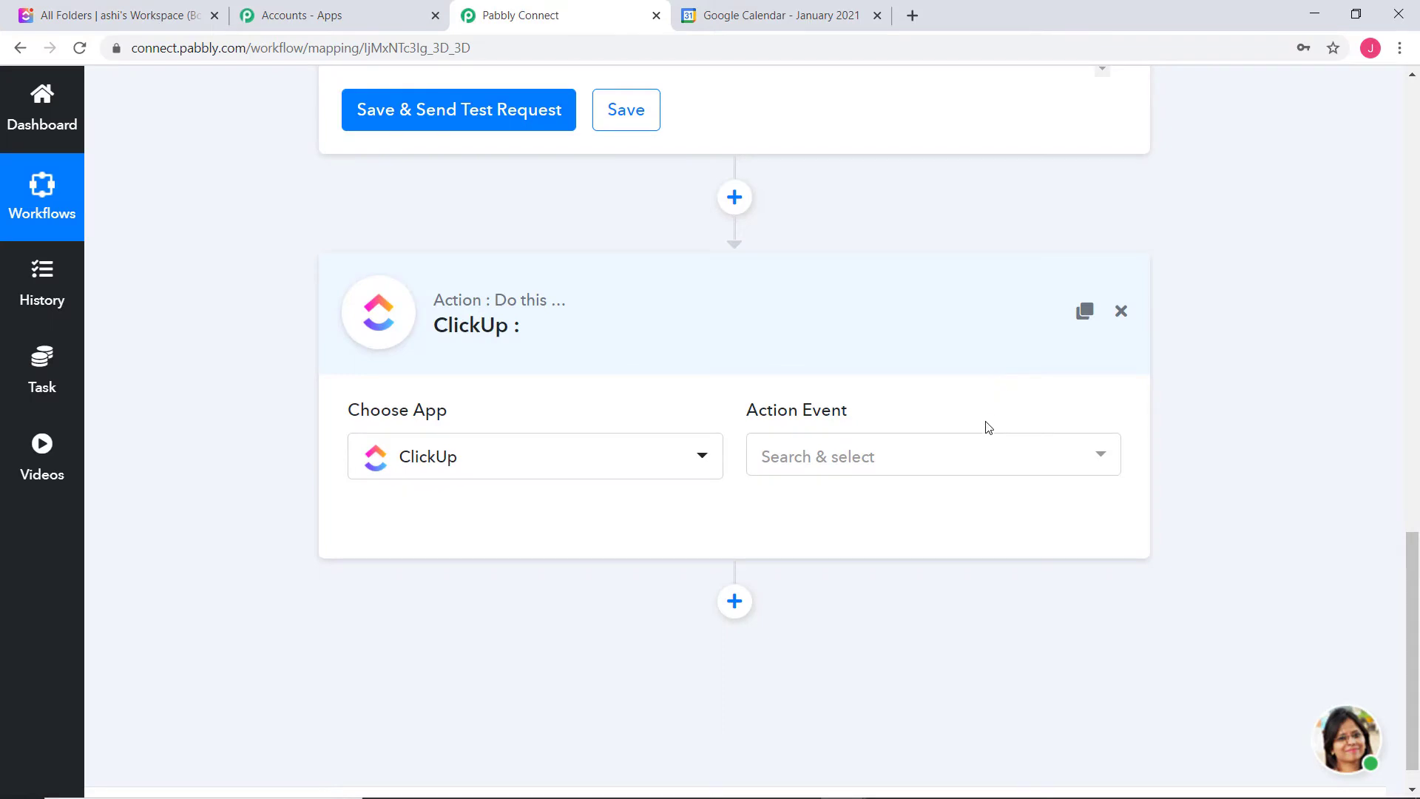
Set the ClickUp action event to Create Task
{"action": "left_click", "coordinate": [953, 456]}
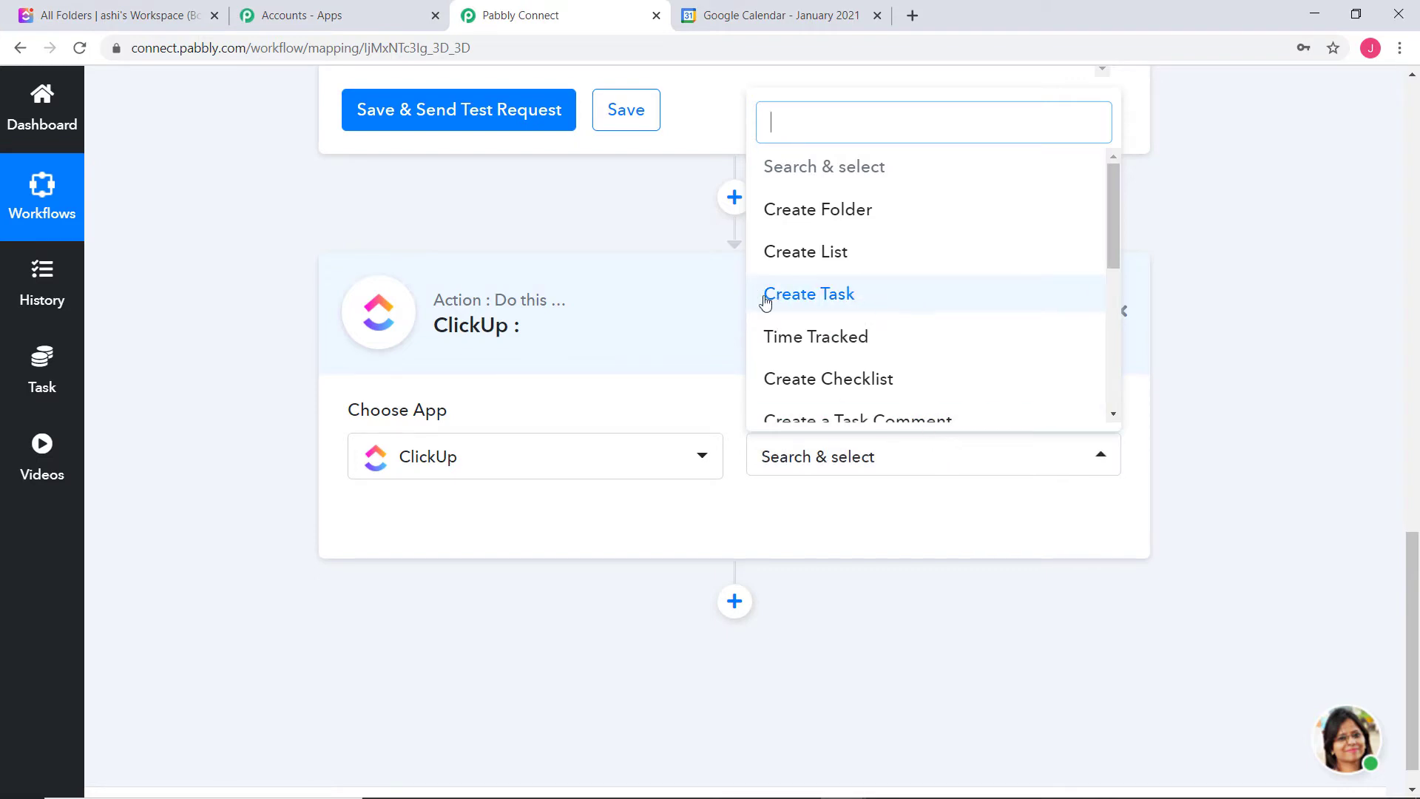
{"action": "left_click", "coordinate": [818, 295]}
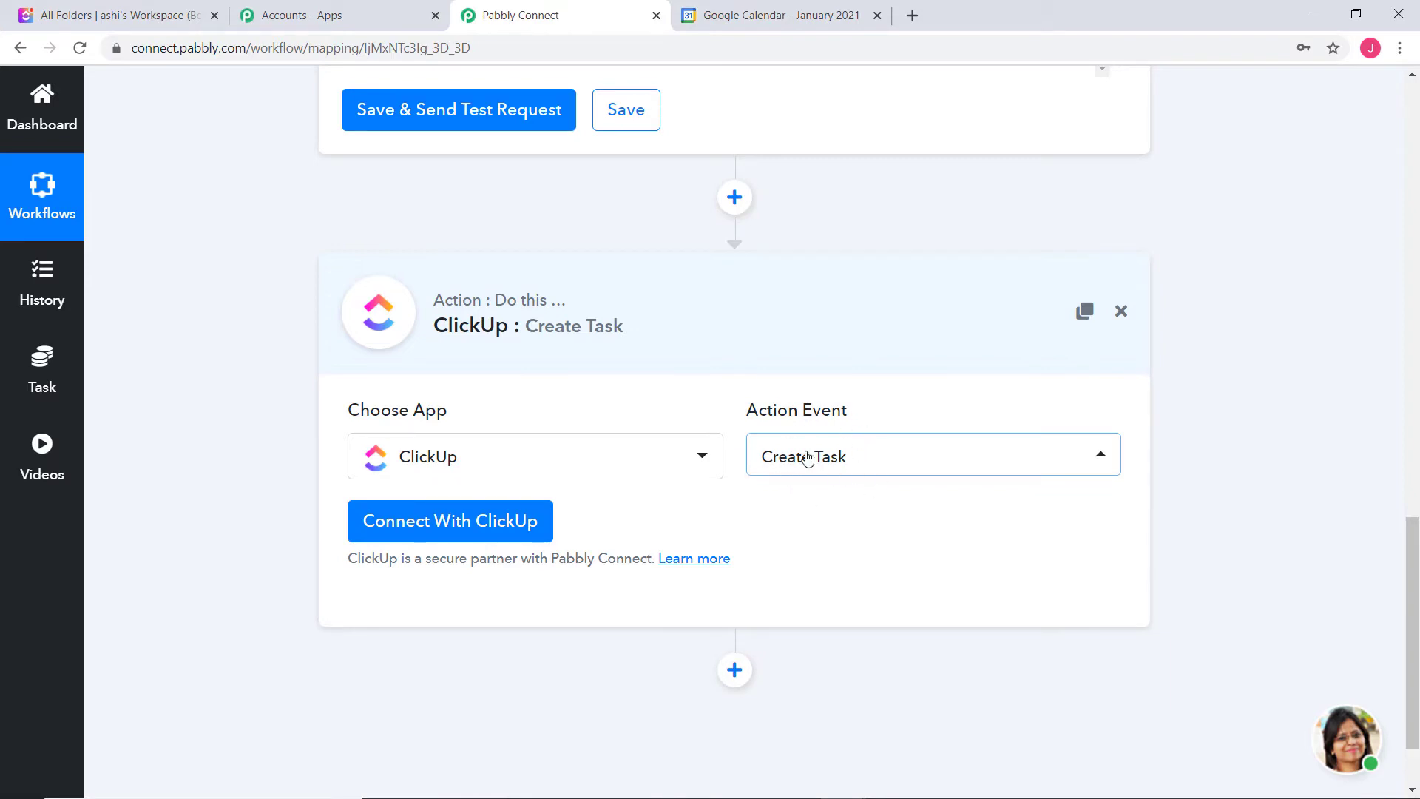
{"action": "left_click", "coordinate": [886, 464]}
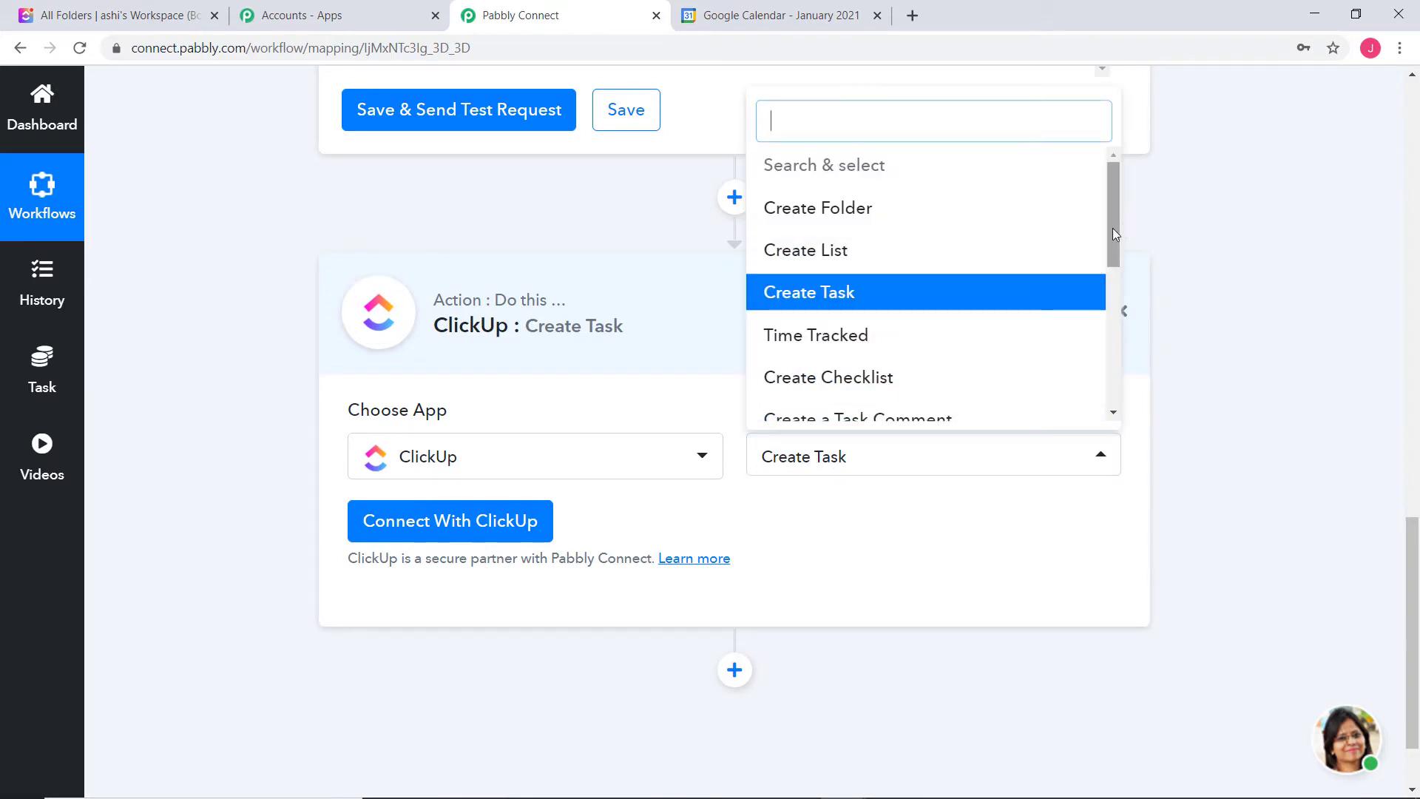
{"action": "scroll", "coordinate": [1116, 226], "scroll_direction": "down", "scroll_amount": 5}
{"action": "scroll", "coordinate": [1105, 276], "scroll_direction": "up", "scroll_amount": 2}
{"action": "scroll", "coordinate": [1103, 269], "scroll_direction": "up", "scroll_amount": 3}
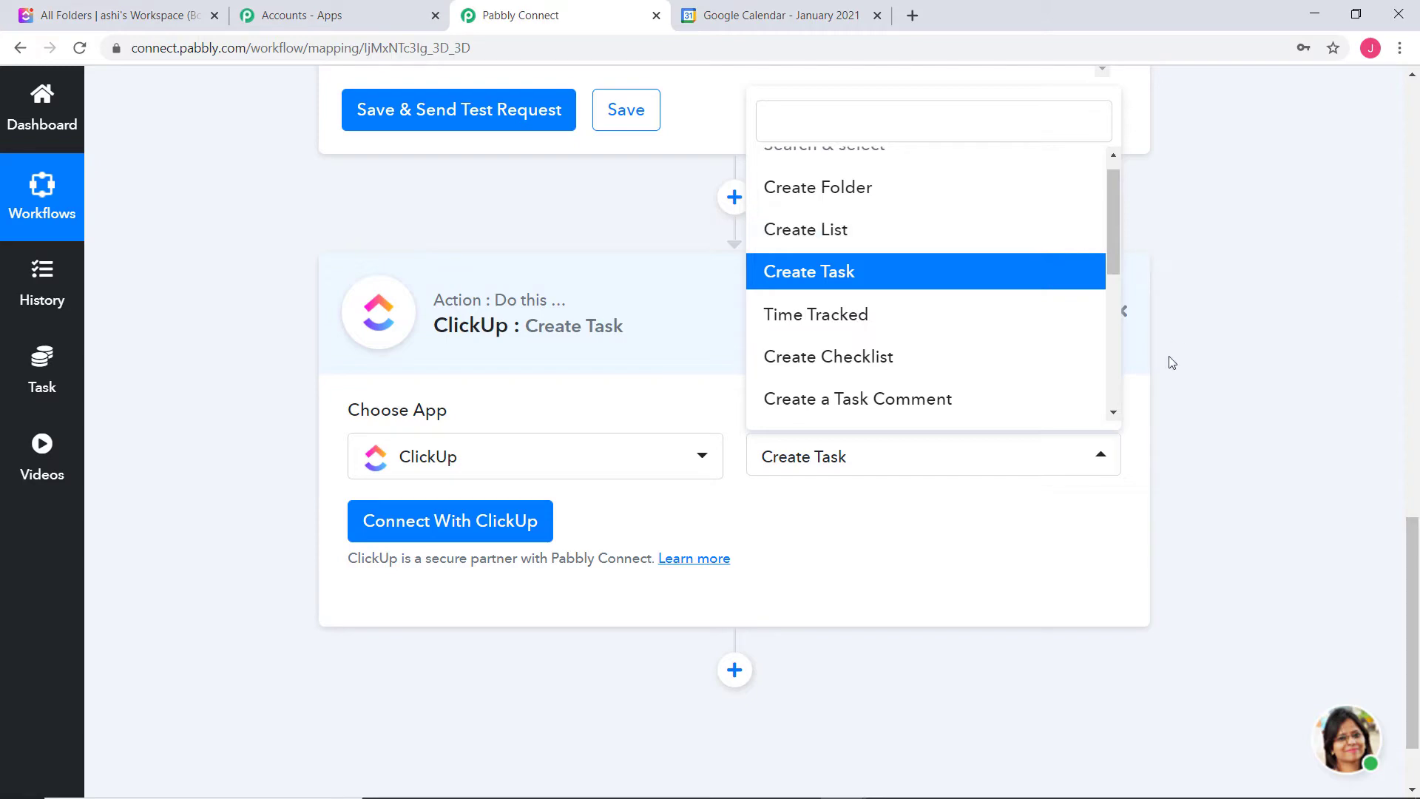
{"action": "left_click", "coordinate": [1109, 540]}
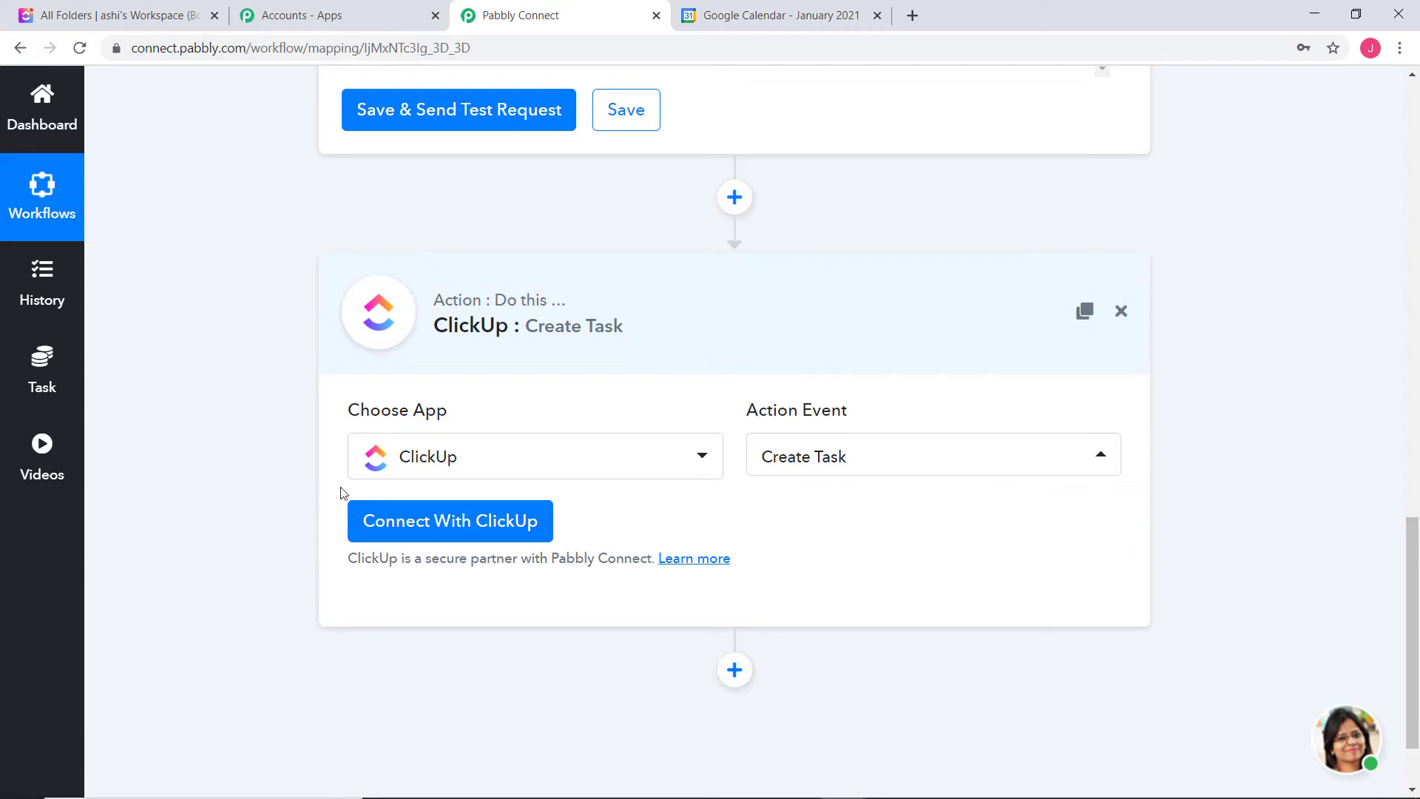
Choose New Credentials for ClickUp, then bring up the ClickUp board
{"action": "left_click", "coordinate": [444, 525]}
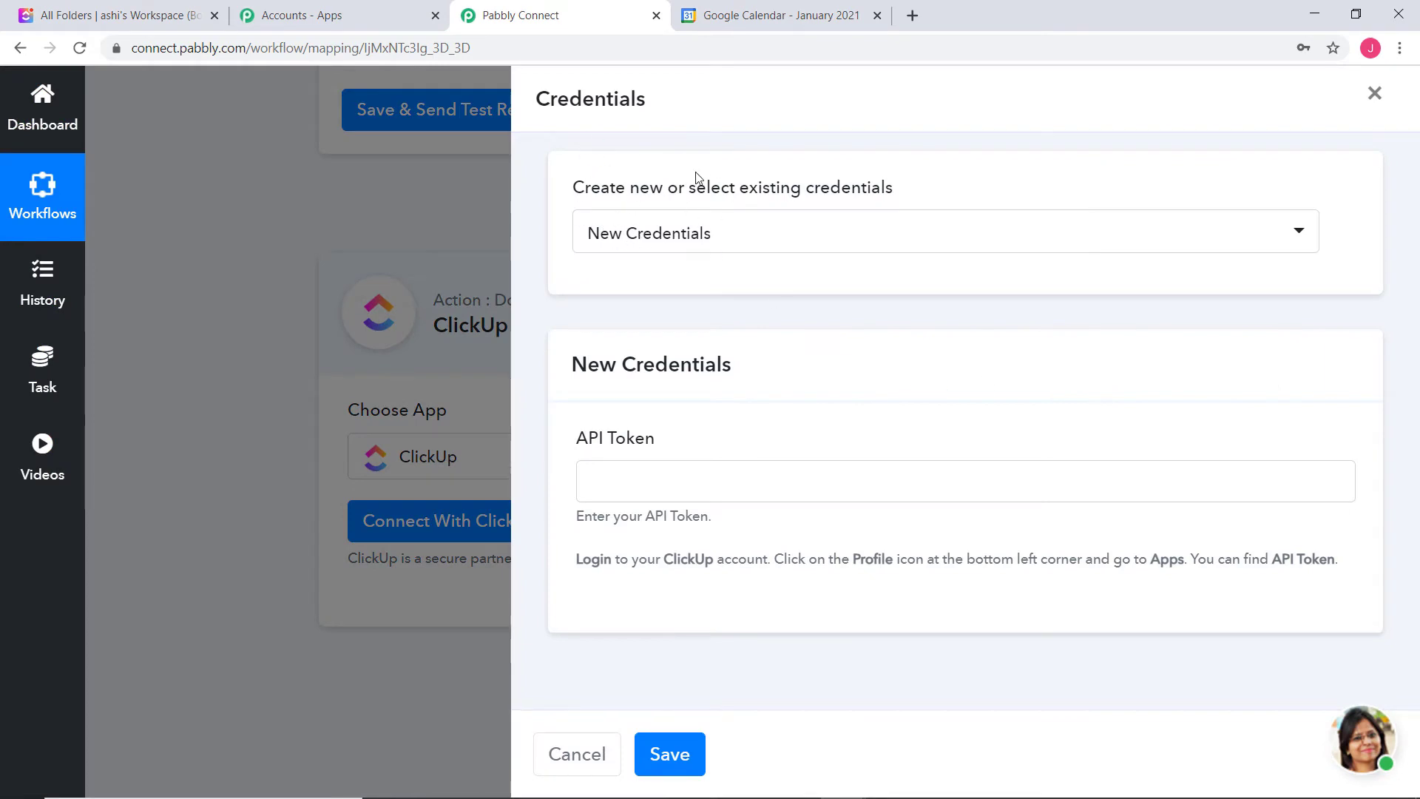
{"action": "left_click", "coordinate": [769, 244]}
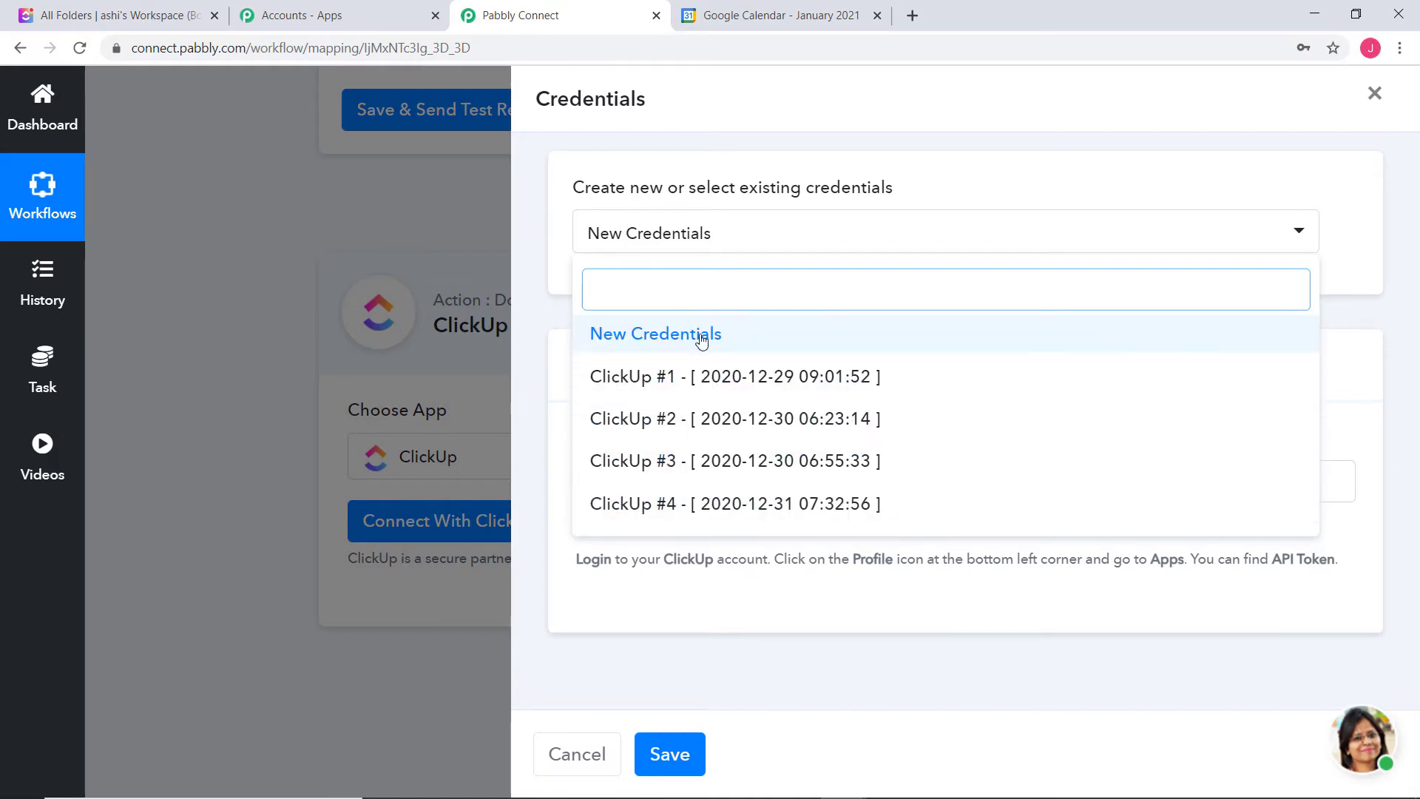
{"action": "left_click", "coordinate": [651, 334]}
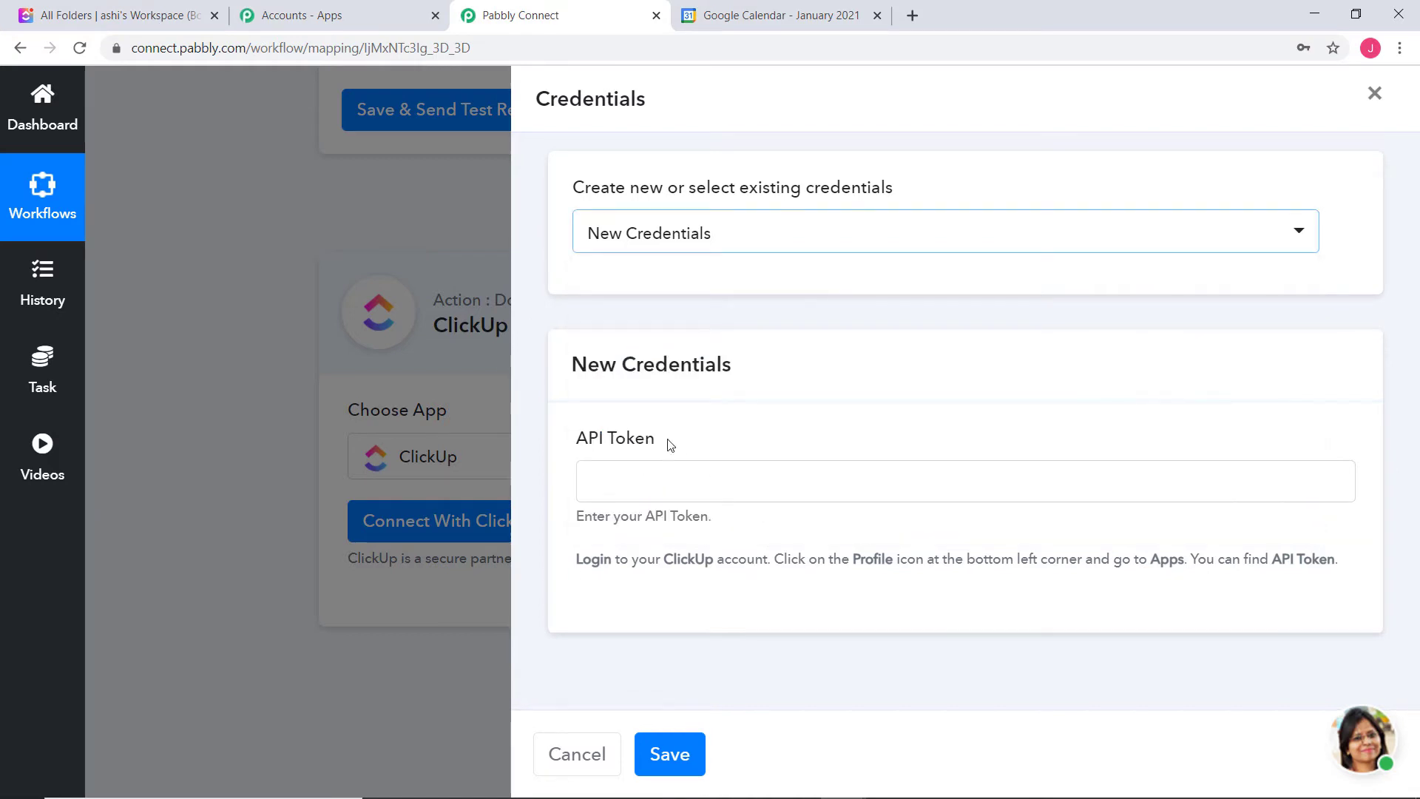
{"action": "left_click_drag", "start_coordinate": [675, 573], "coordinate": [1346, 577]}
{"action": "left_click", "coordinate": [1365, 569]}
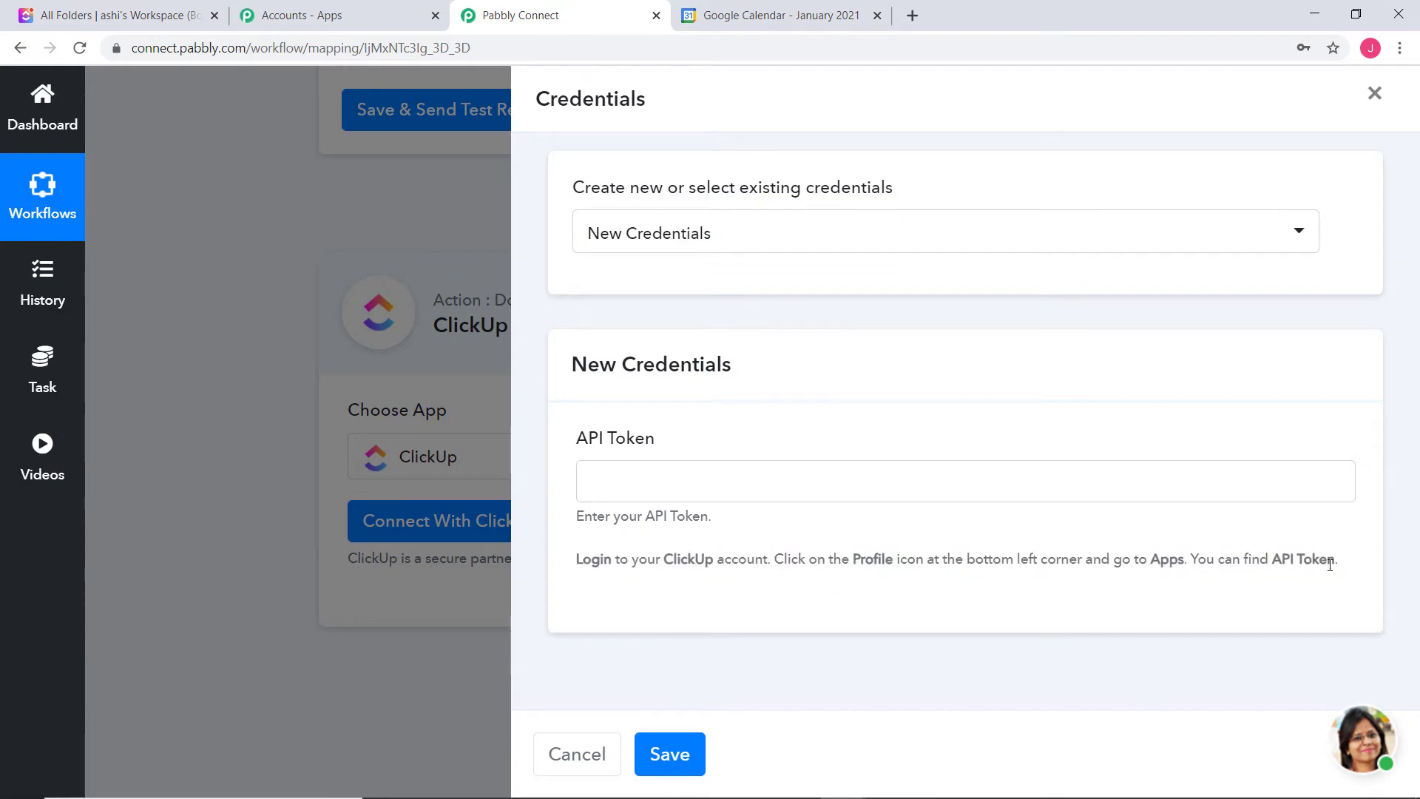
{"action": "left_click", "coordinate": [102, 15]}
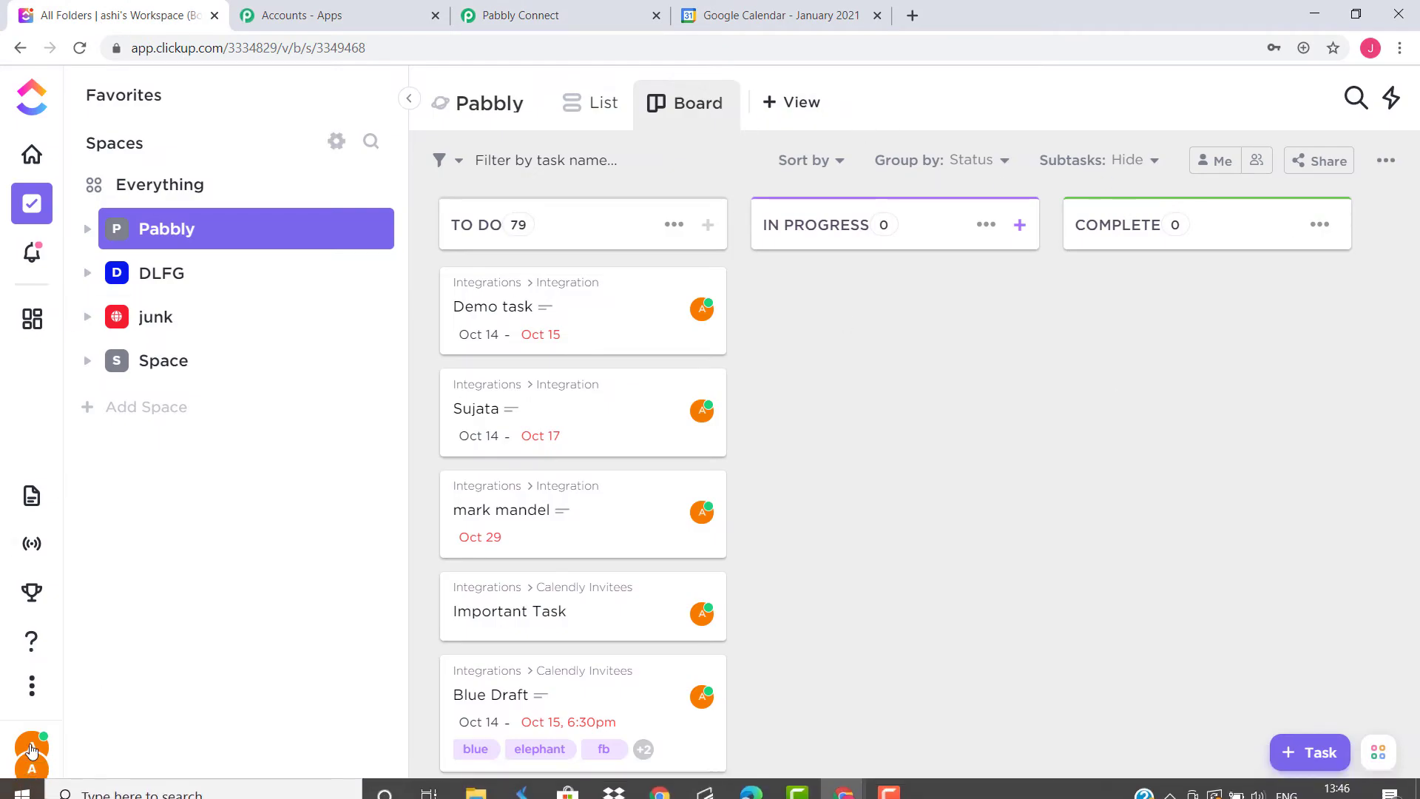
Copy the ClickUp API token from the avatar menu's Apps settings and return to Pabbly Connect
{"action": "left_click", "coordinate": [31, 770]}
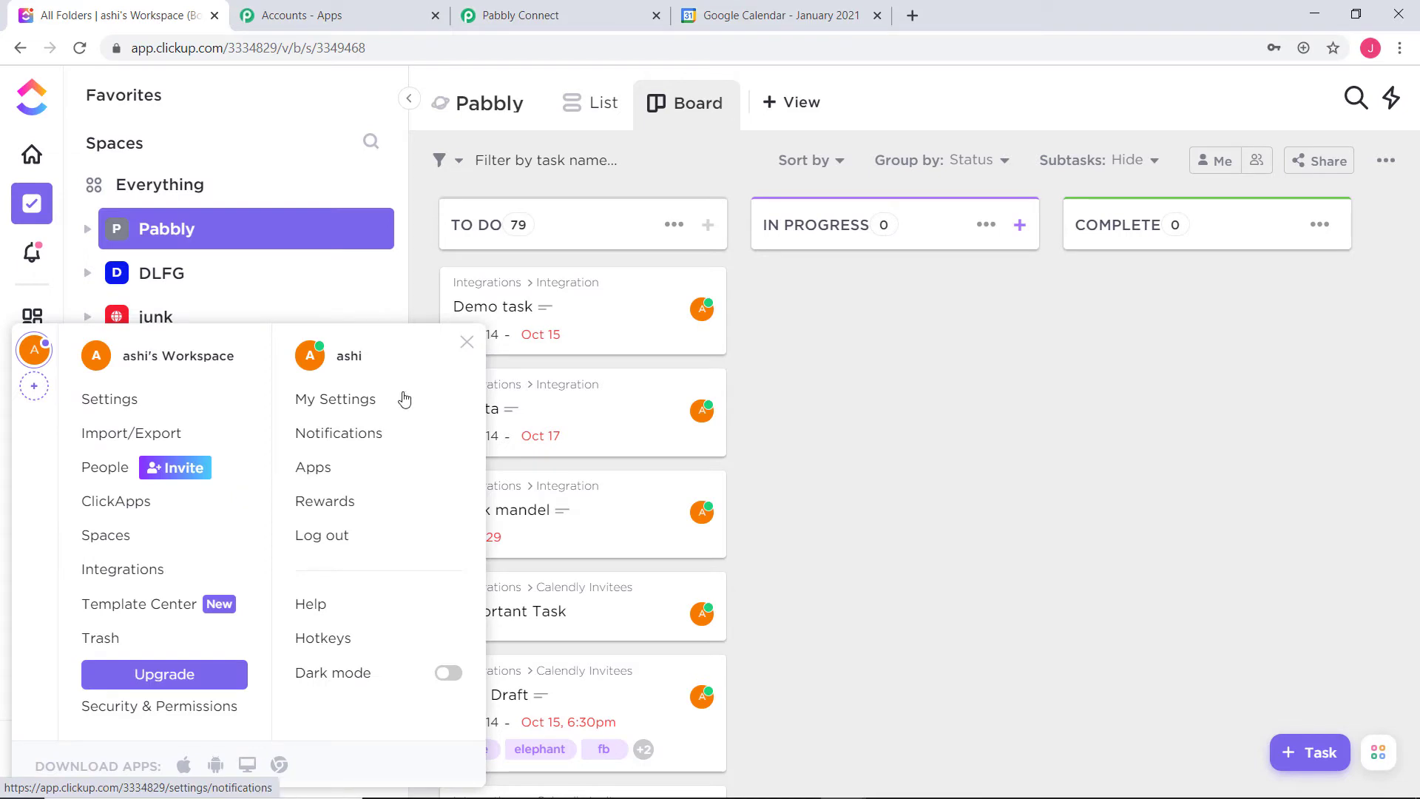
{"action": "left_click", "coordinate": [311, 467]}
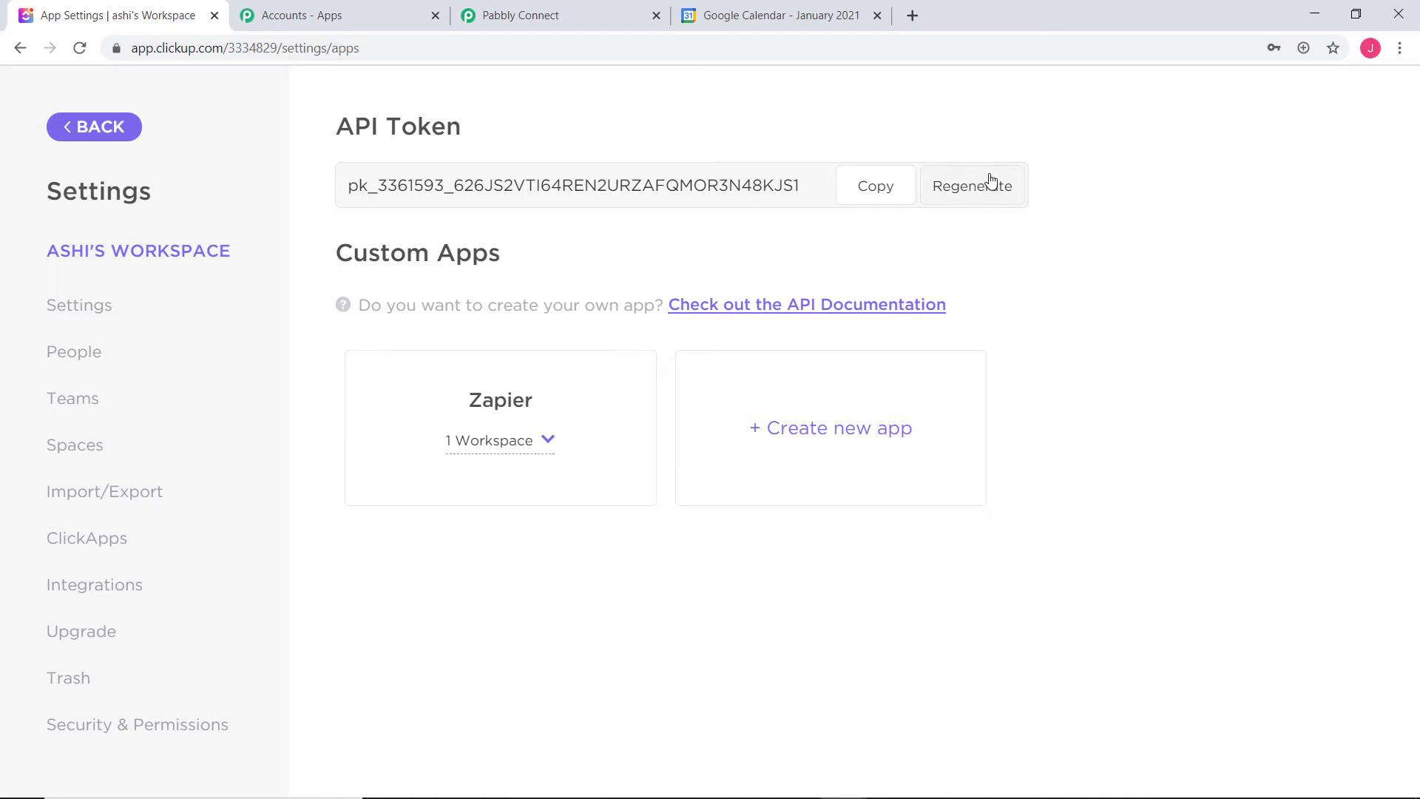
{"action": "left_click", "coordinate": [876, 186]}
{"action": "left_click", "coordinate": [600, 16]}
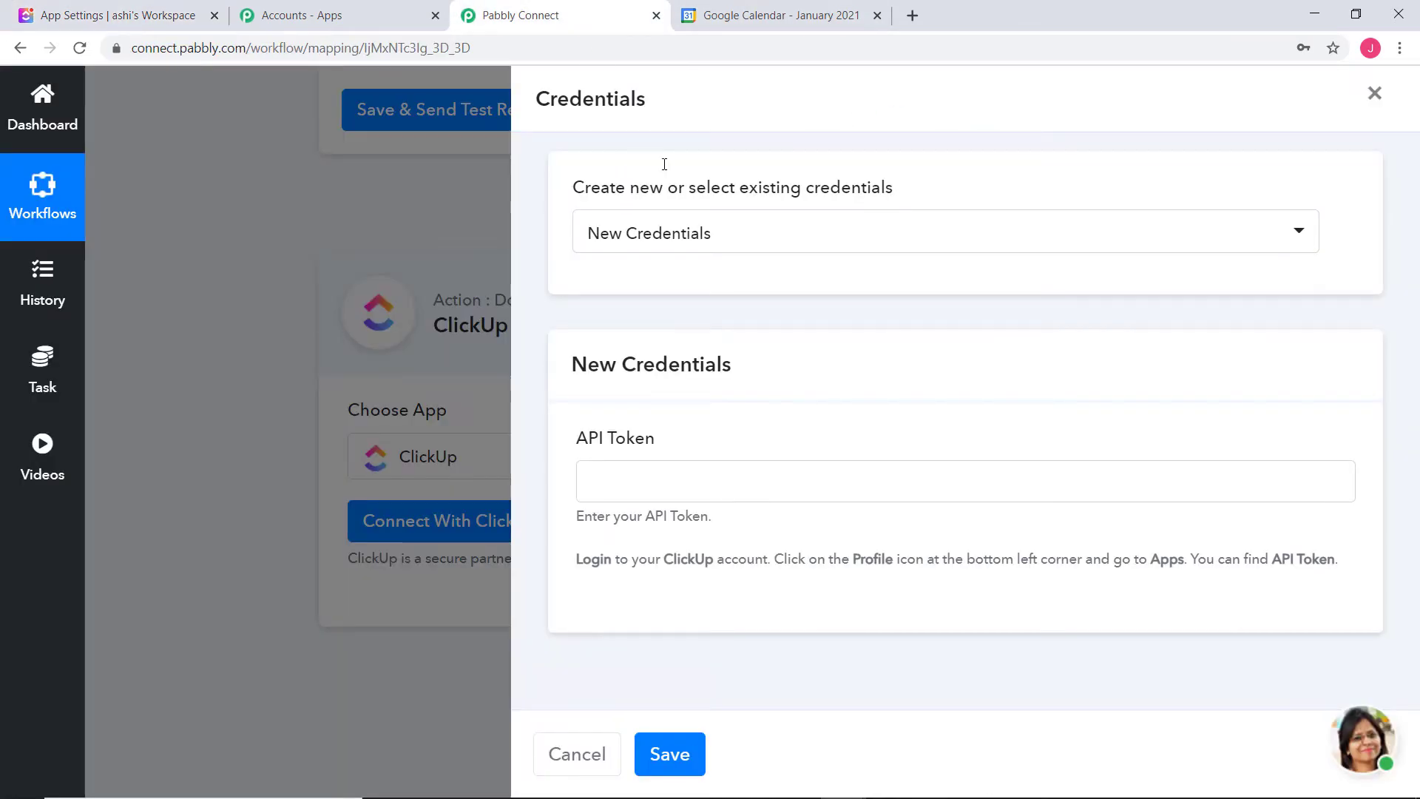
Paste the API token into the ClickUp connection and save the credentials
{"action": "right_click", "coordinate": [622, 470]}
{"action": "left_click", "coordinate": [694, 618]}
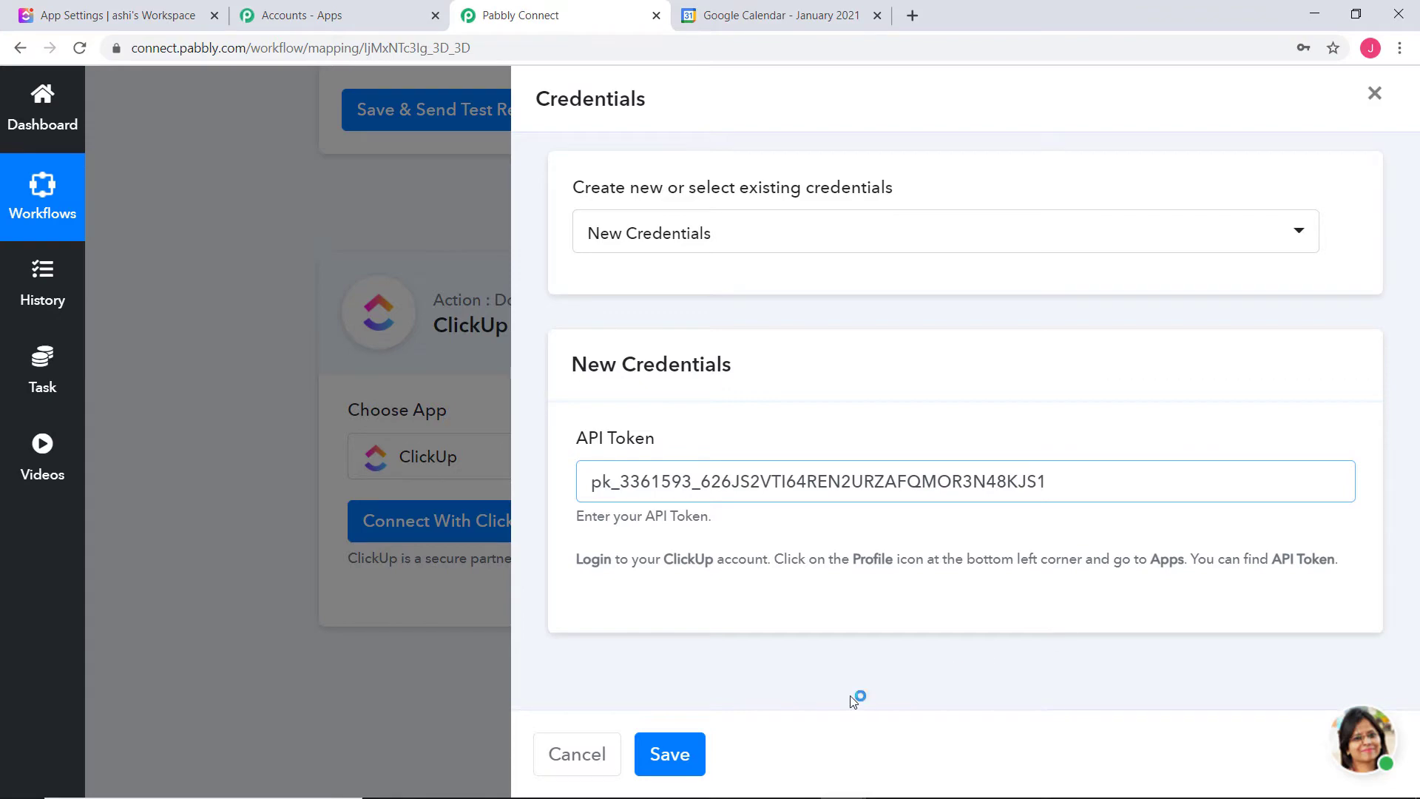
{"action": "left_click", "coordinate": [677, 758]}
{"action": "scroll", "coordinate": [1249, 425], "scroll_direction": "down", "scroll_amount": 20}
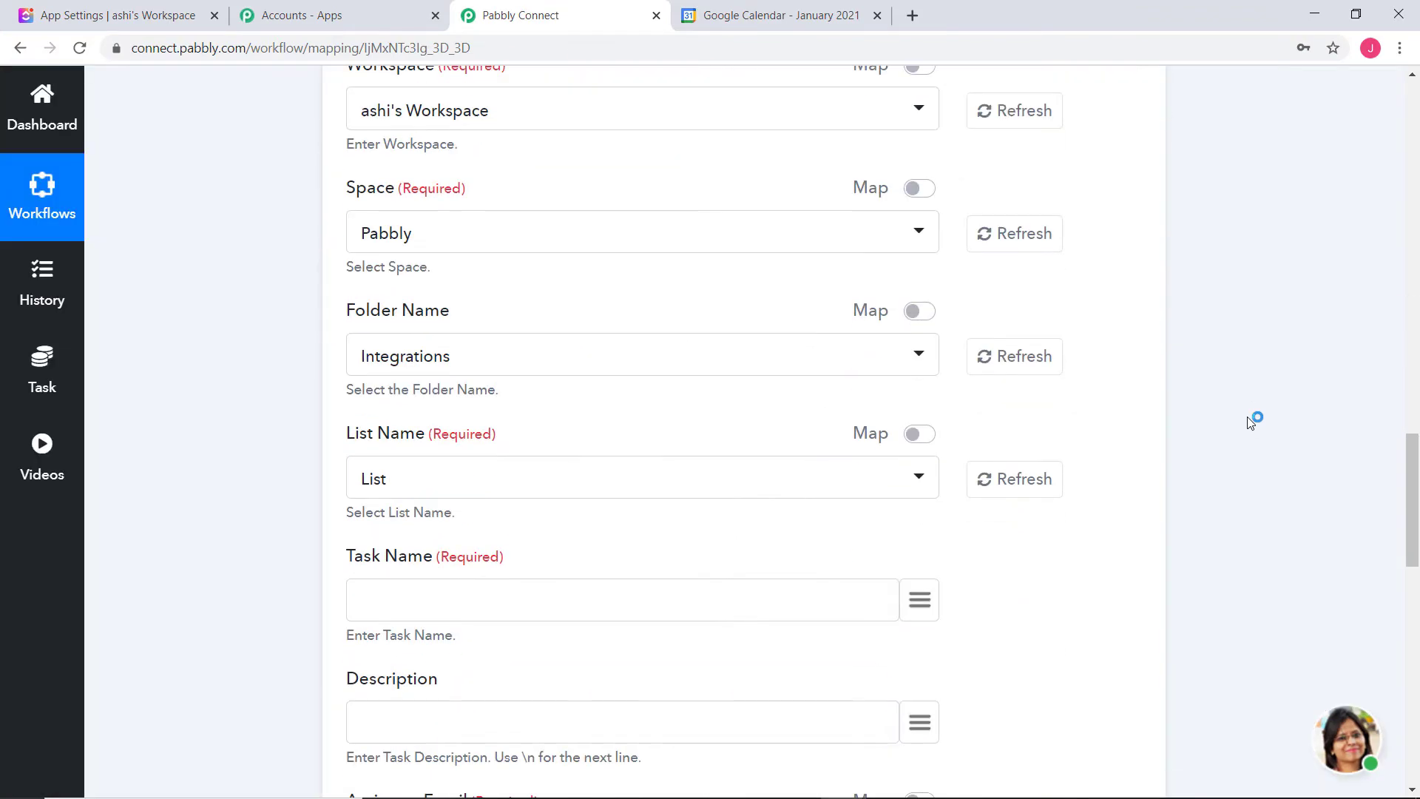
{"action": "scroll", "coordinate": [1243, 407], "scroll_direction": "up", "scroll_amount": 2}
{"action": "scroll", "coordinate": [1241, 410], "scroll_direction": "up", "scroll_amount": 20}
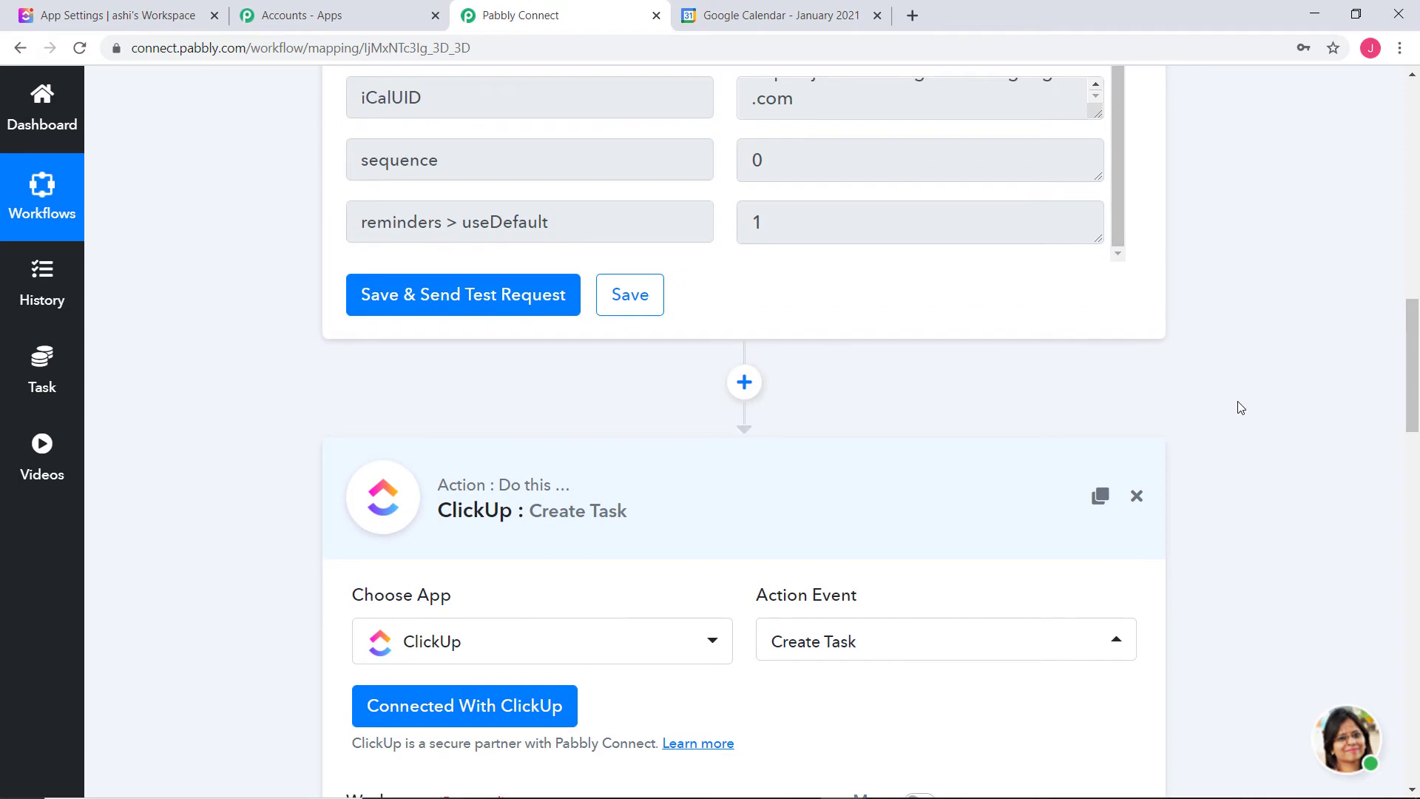
{"action": "scroll", "coordinate": [1240, 408], "scroll_direction": "up", "scroll_amount": 3}
{"action": "scroll", "coordinate": [1298, 437], "scroll_direction": "down", "scroll_amount": 10}
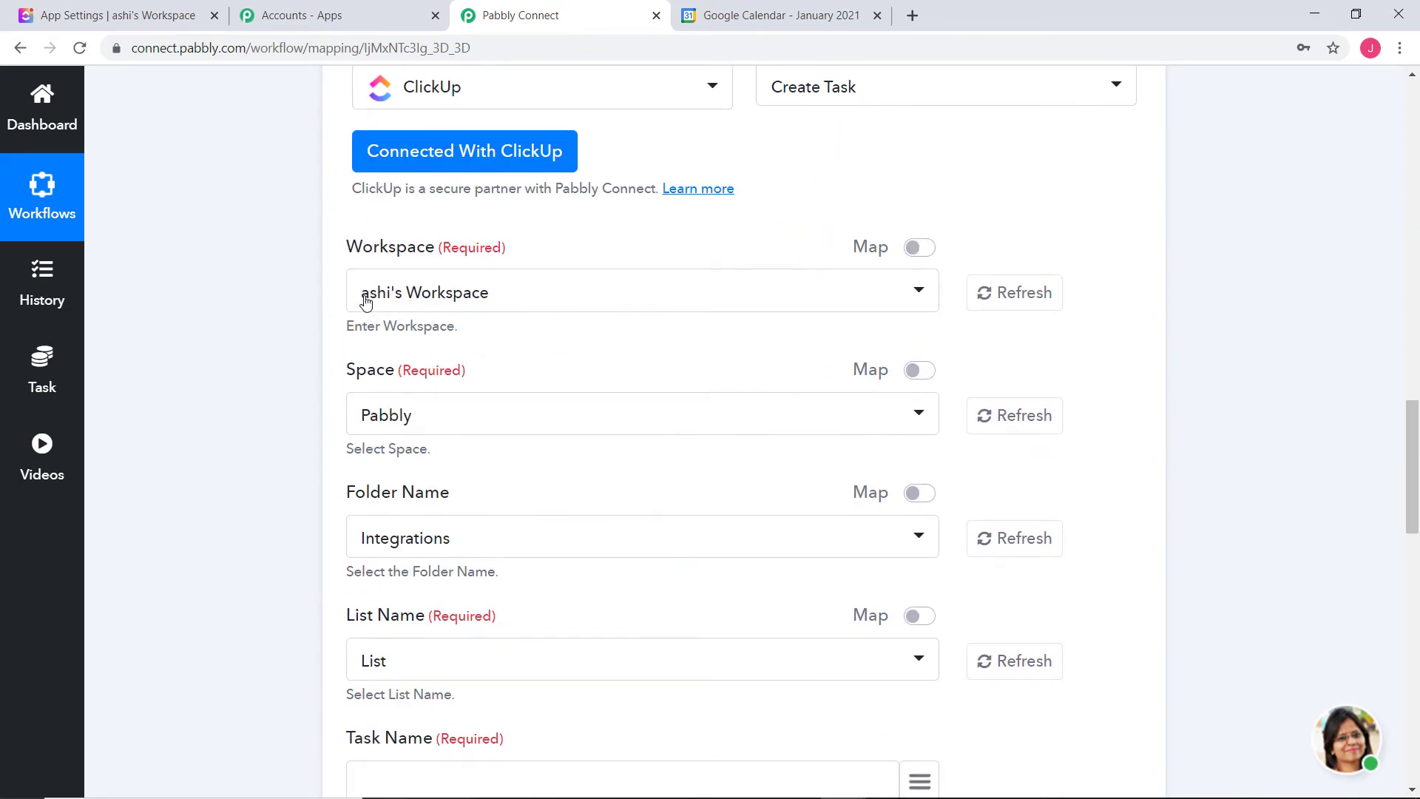
Select the ClickUp workspace, keep Pabbly as the space, and check the Pabbly space in ClickUp
{"action": "left_click", "coordinate": [365, 302]}
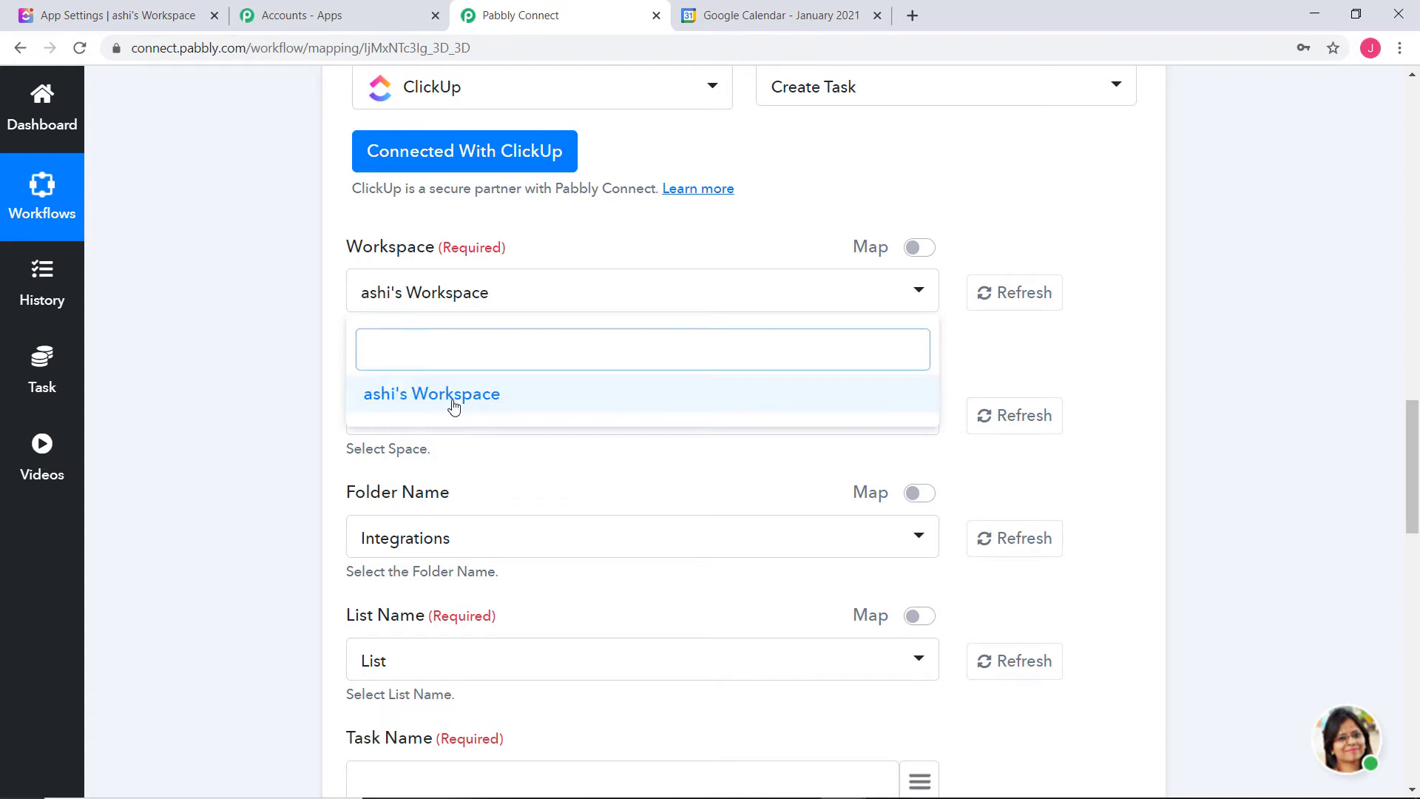
{"action": "left_click", "coordinate": [453, 406]}
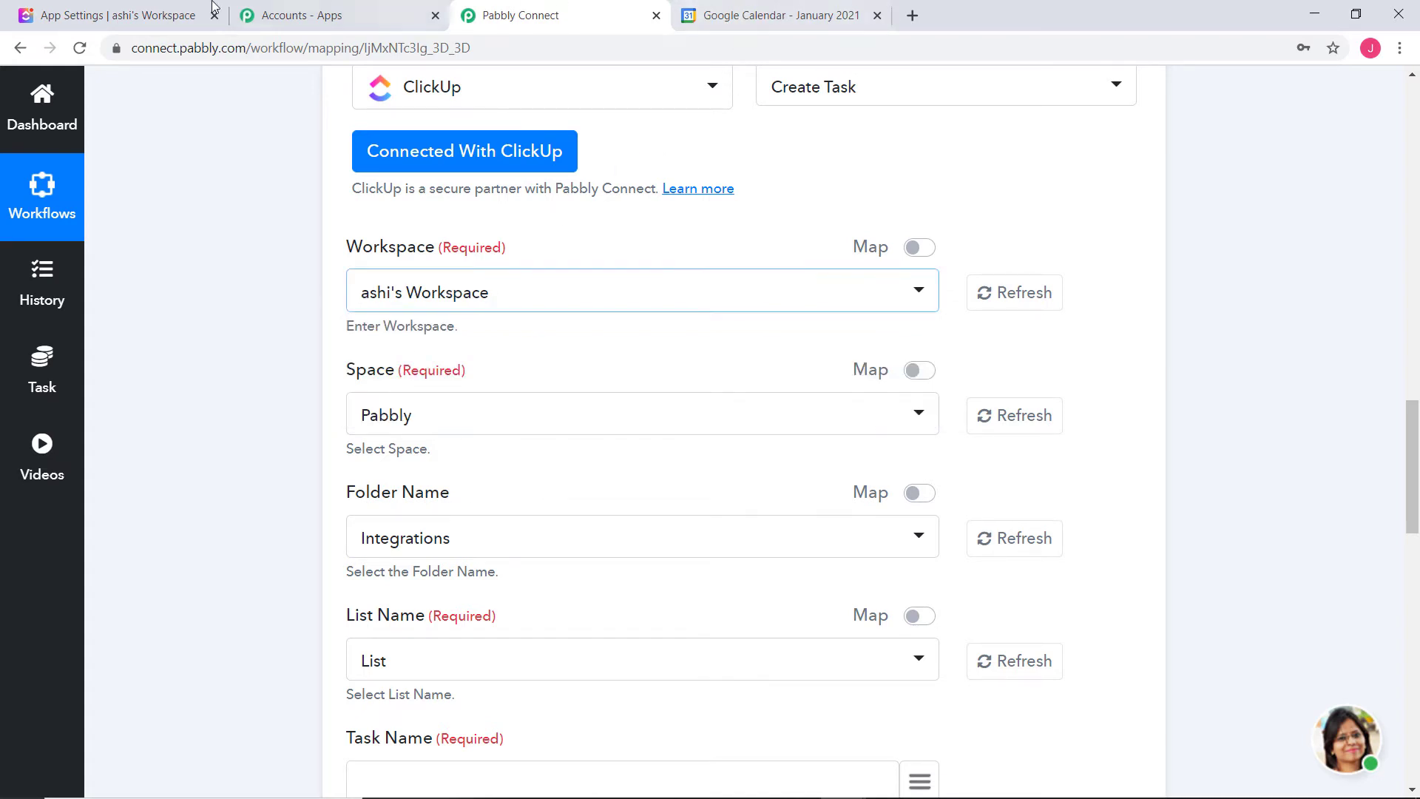
{"action": "left_click", "coordinate": [138, 16]}
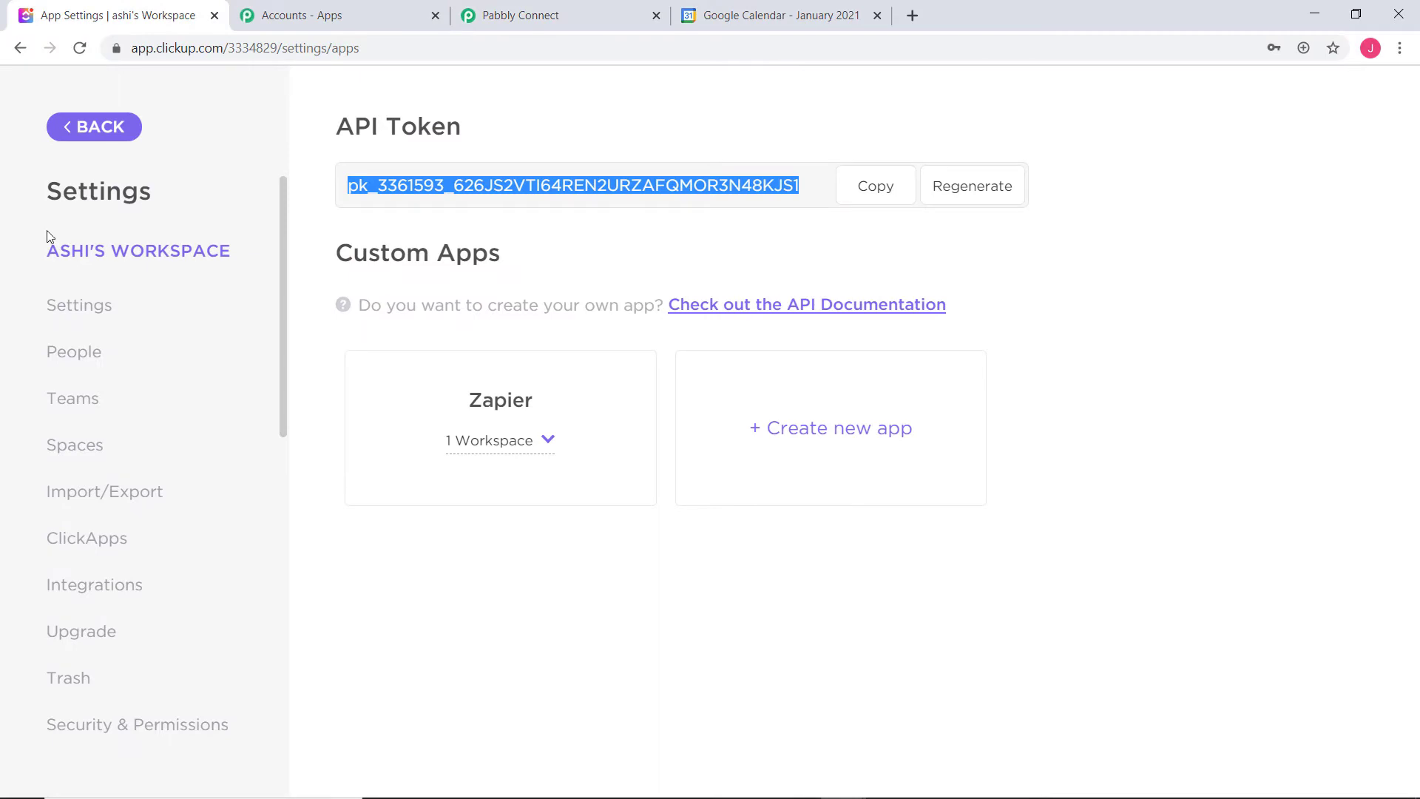
{"action": "left_click", "coordinate": [105, 138]}
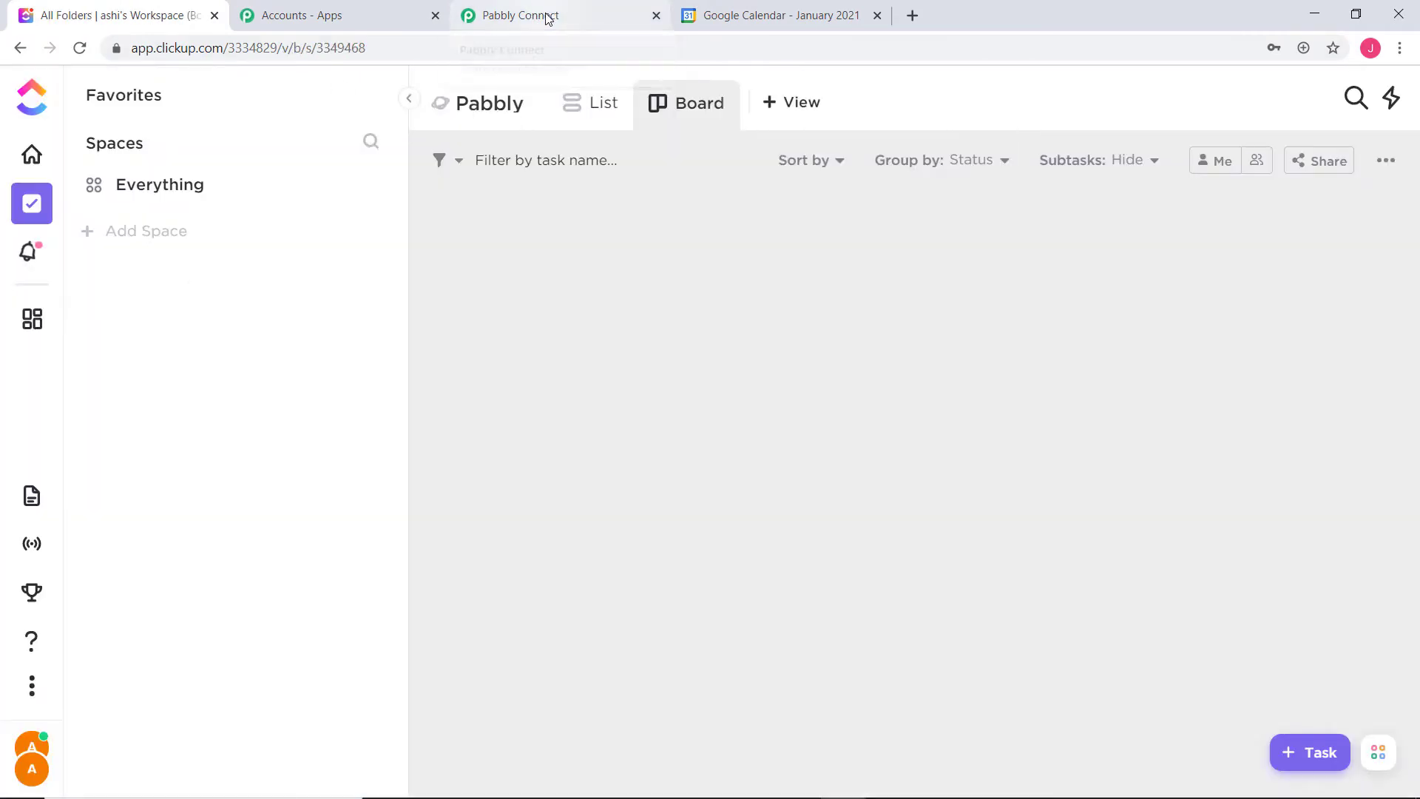
{"action": "left_click", "coordinate": [485, 9]}
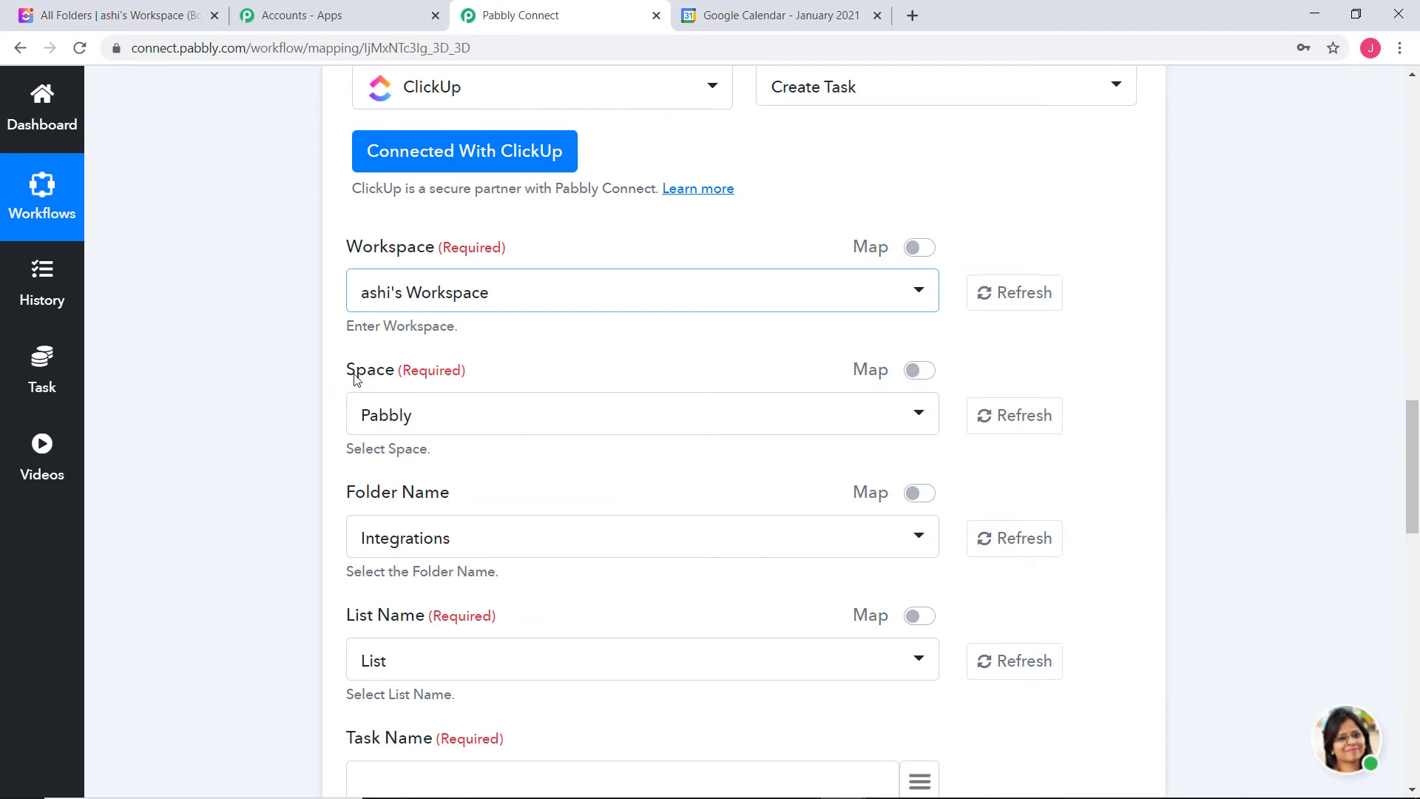
{"action": "left_click", "coordinate": [470, 423]}
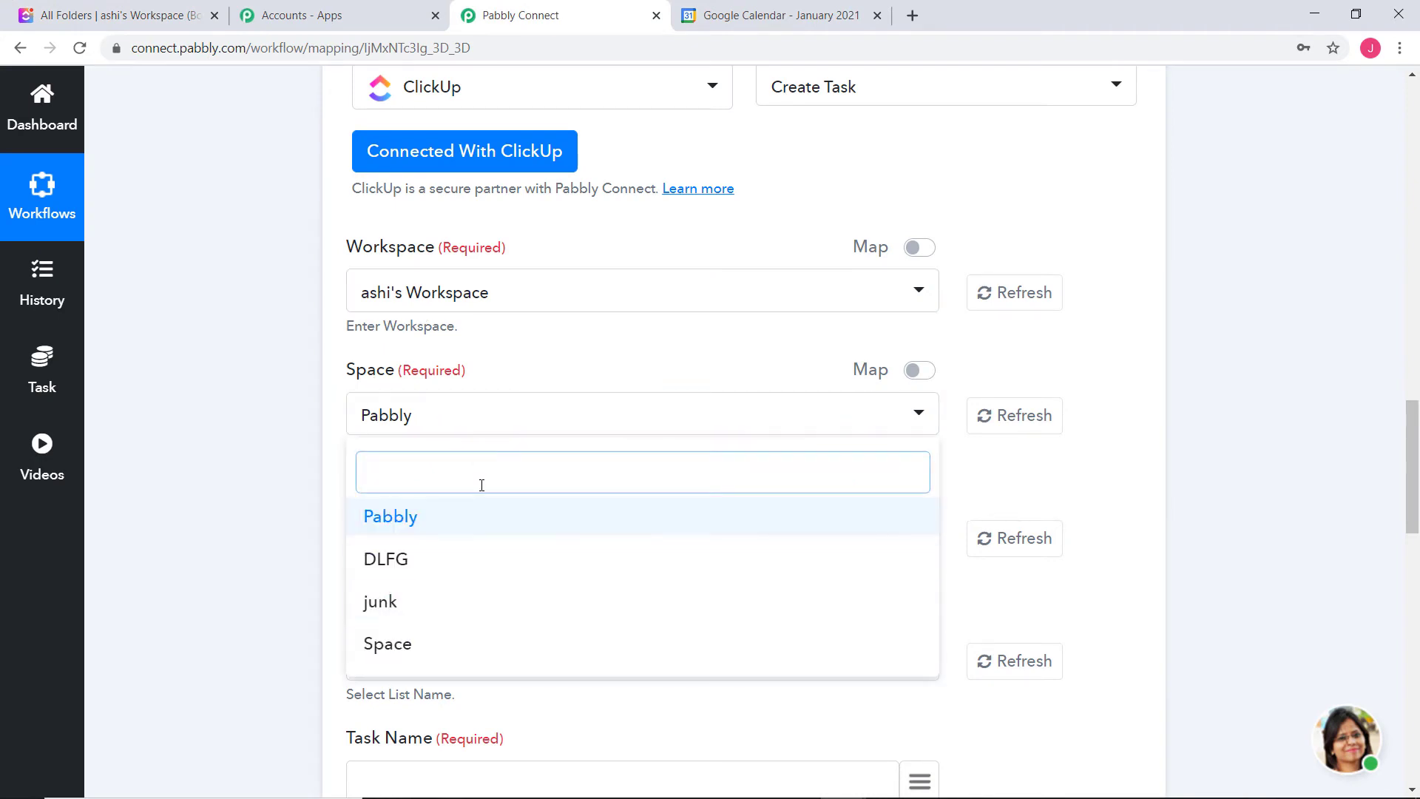
{"action": "left_click", "coordinate": [199, 251]}
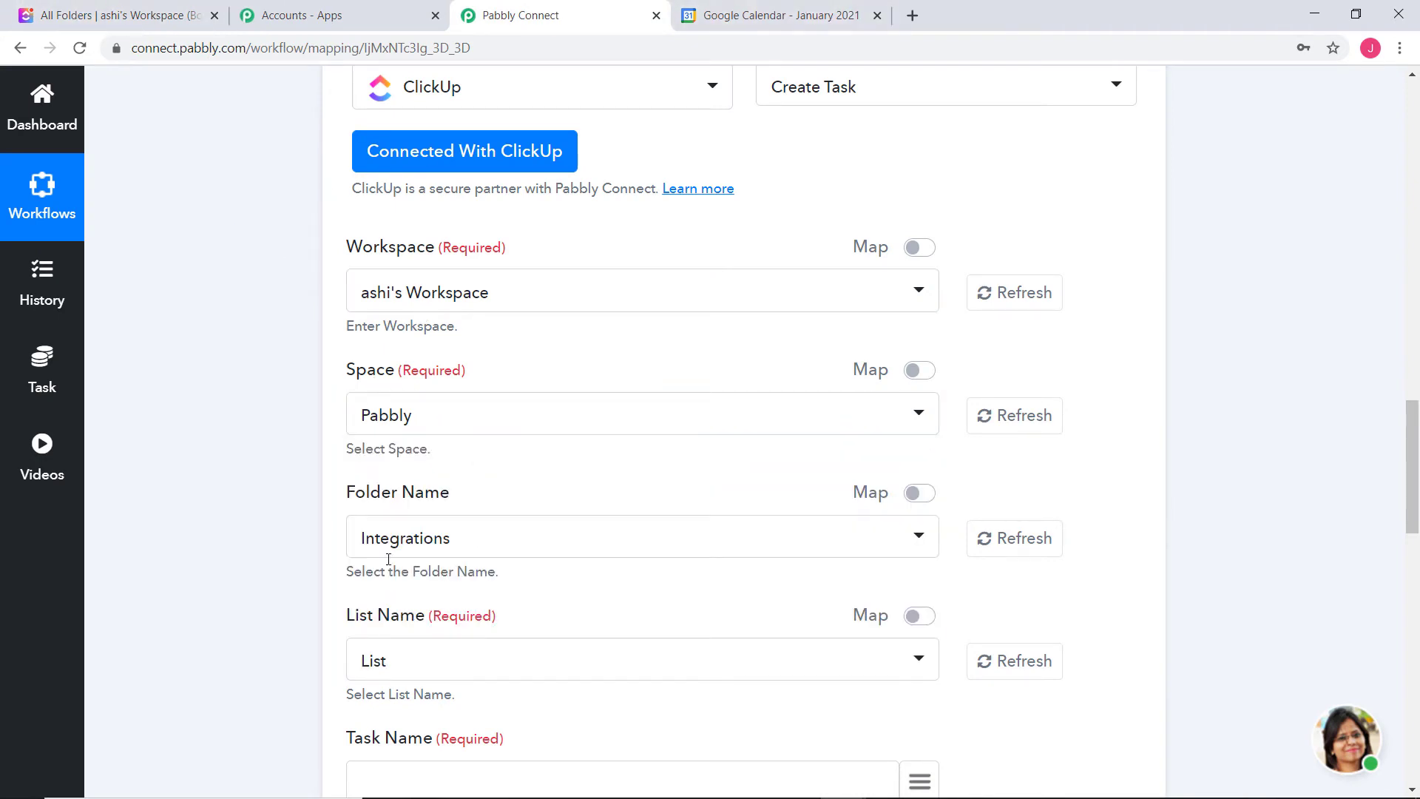
{"action": "left_click", "coordinate": [118, 14]}
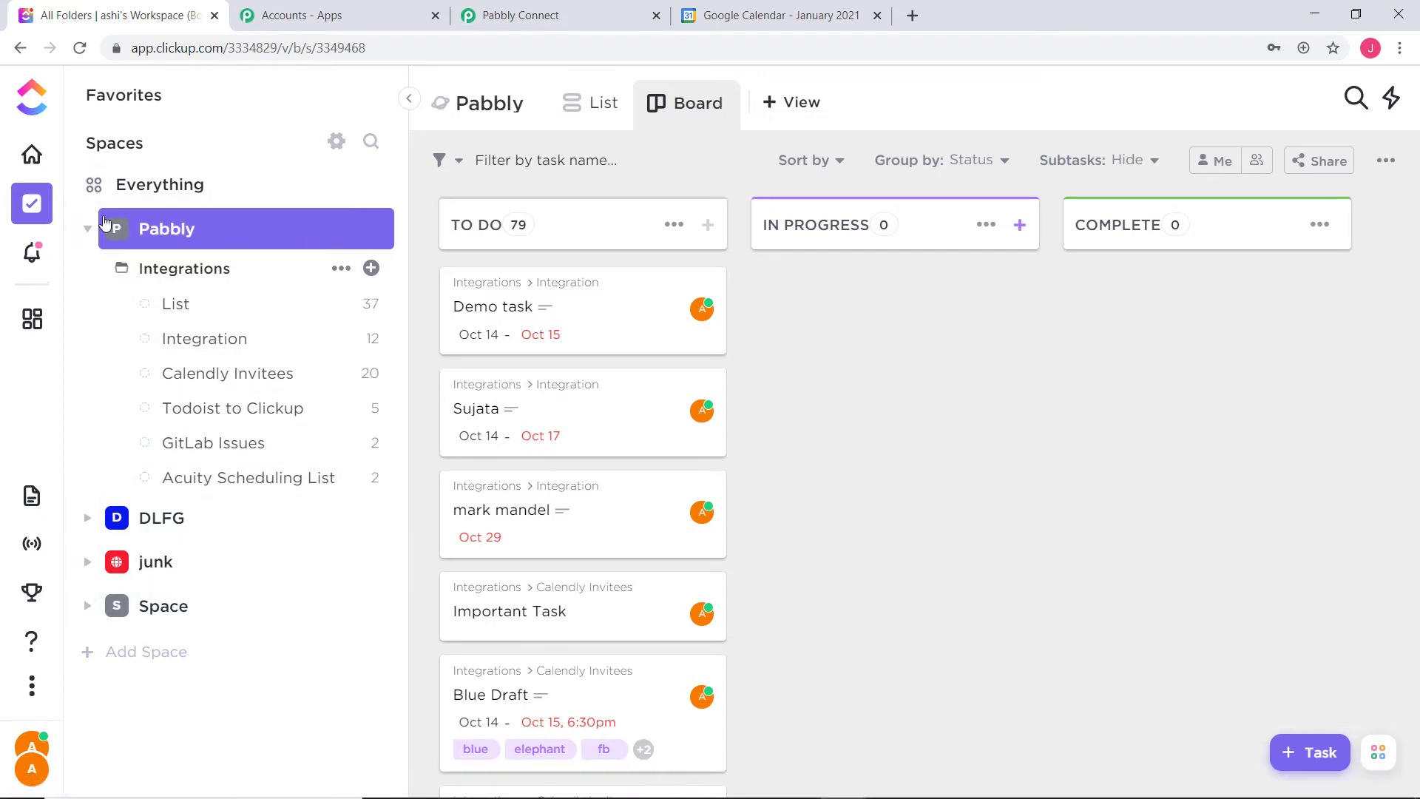
{"action": "left_click", "coordinate": [531, 16]}
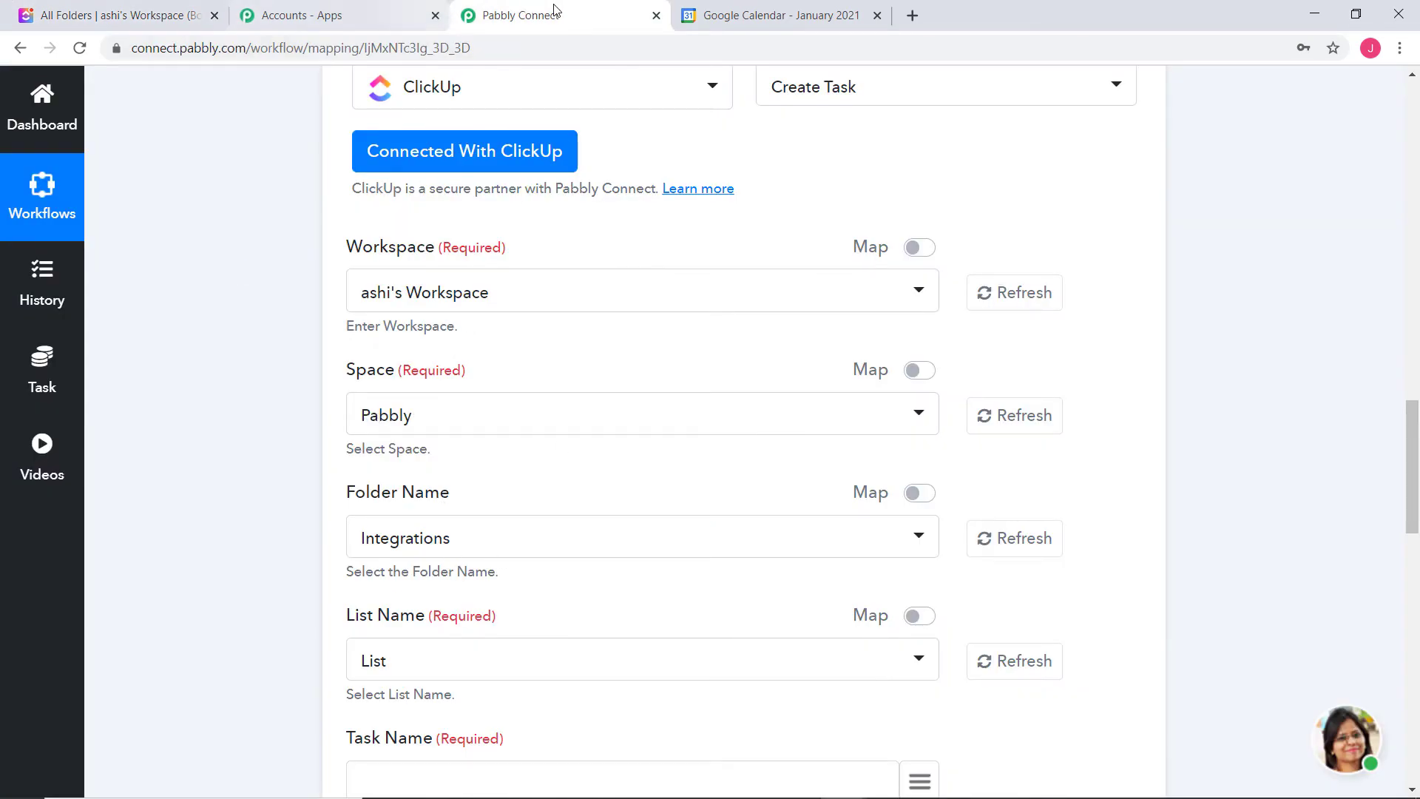
{"action": "left_click", "coordinate": [99, 22]}
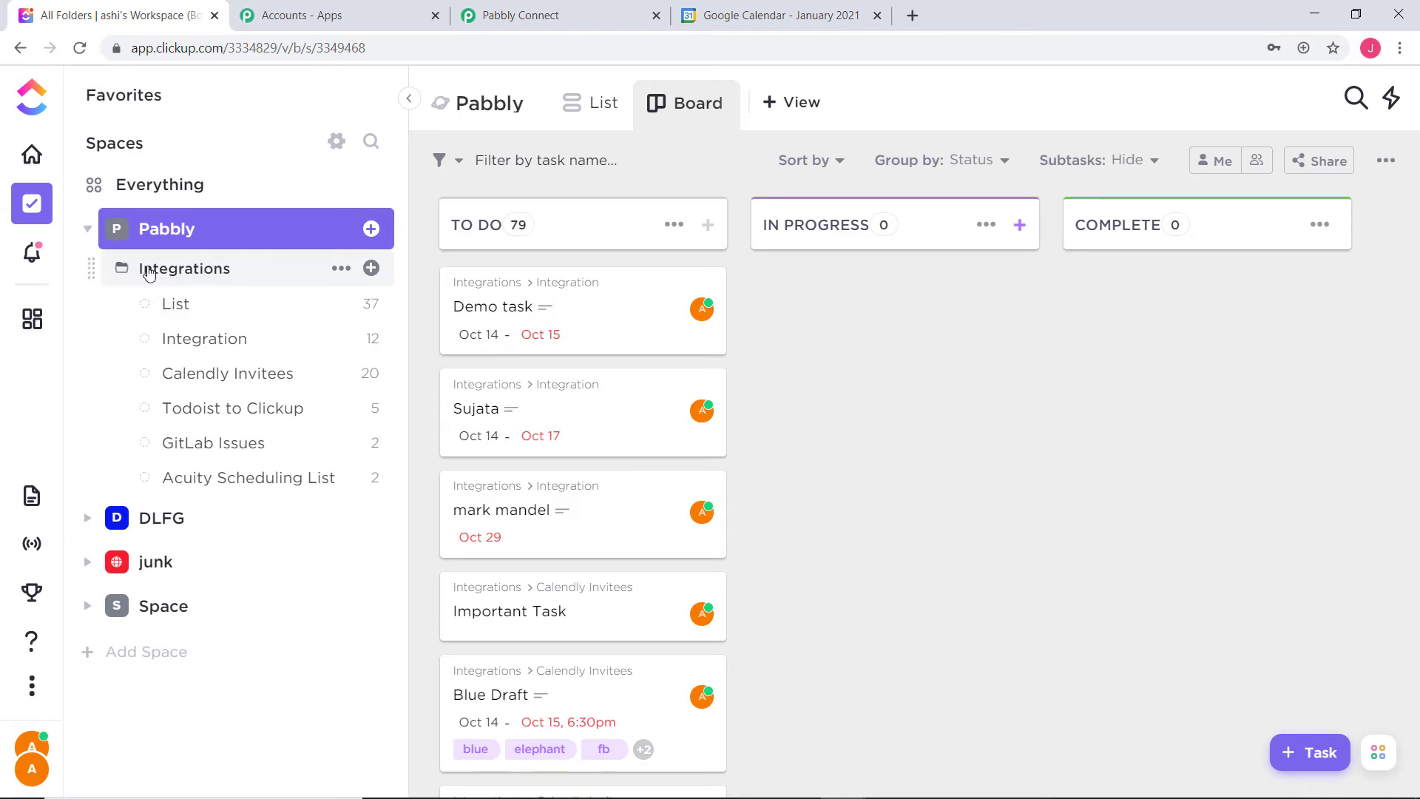
{"action": "left_click", "coordinate": [517, 15]}
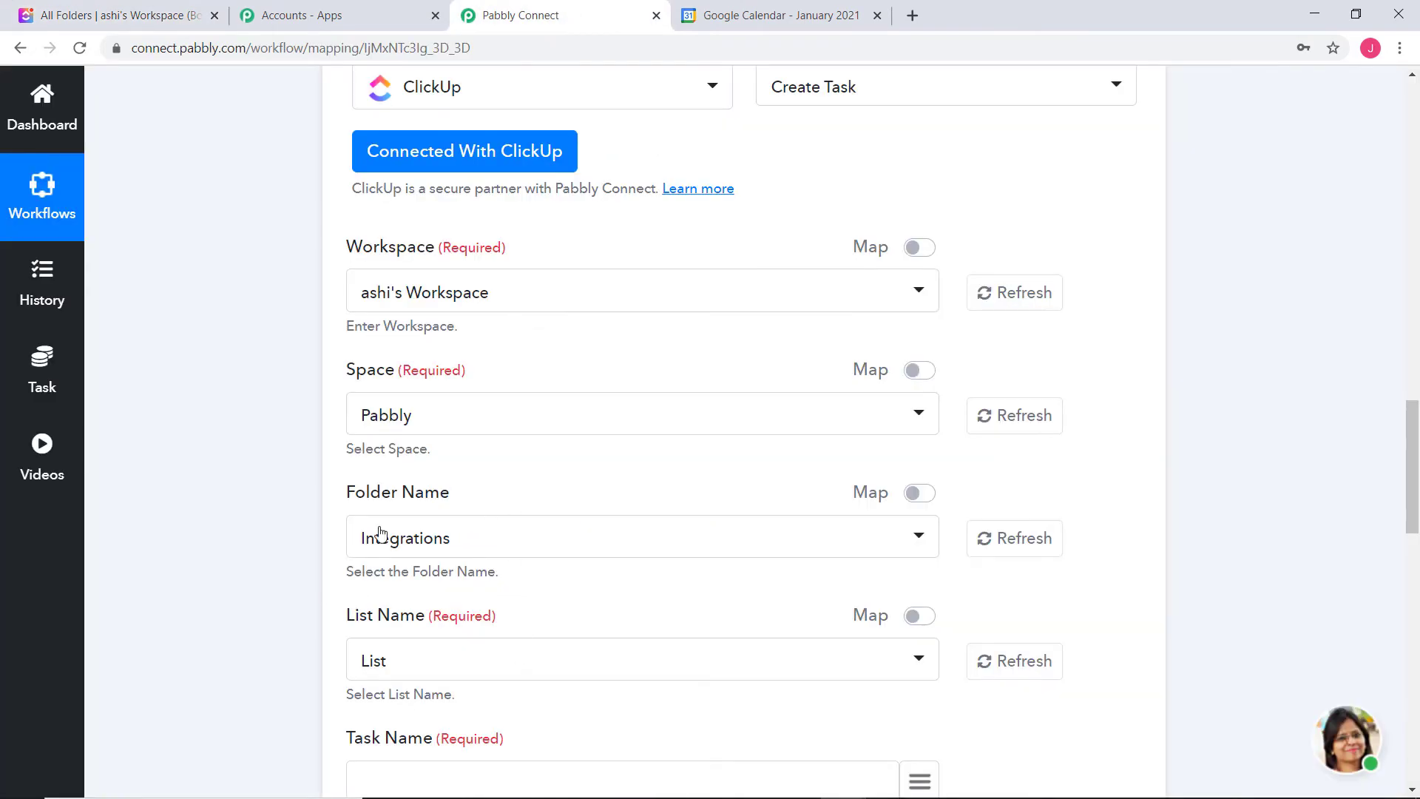
{"action": "scroll", "coordinate": [1180, 410], "scroll_direction": "down", "scroll_amount": 7}
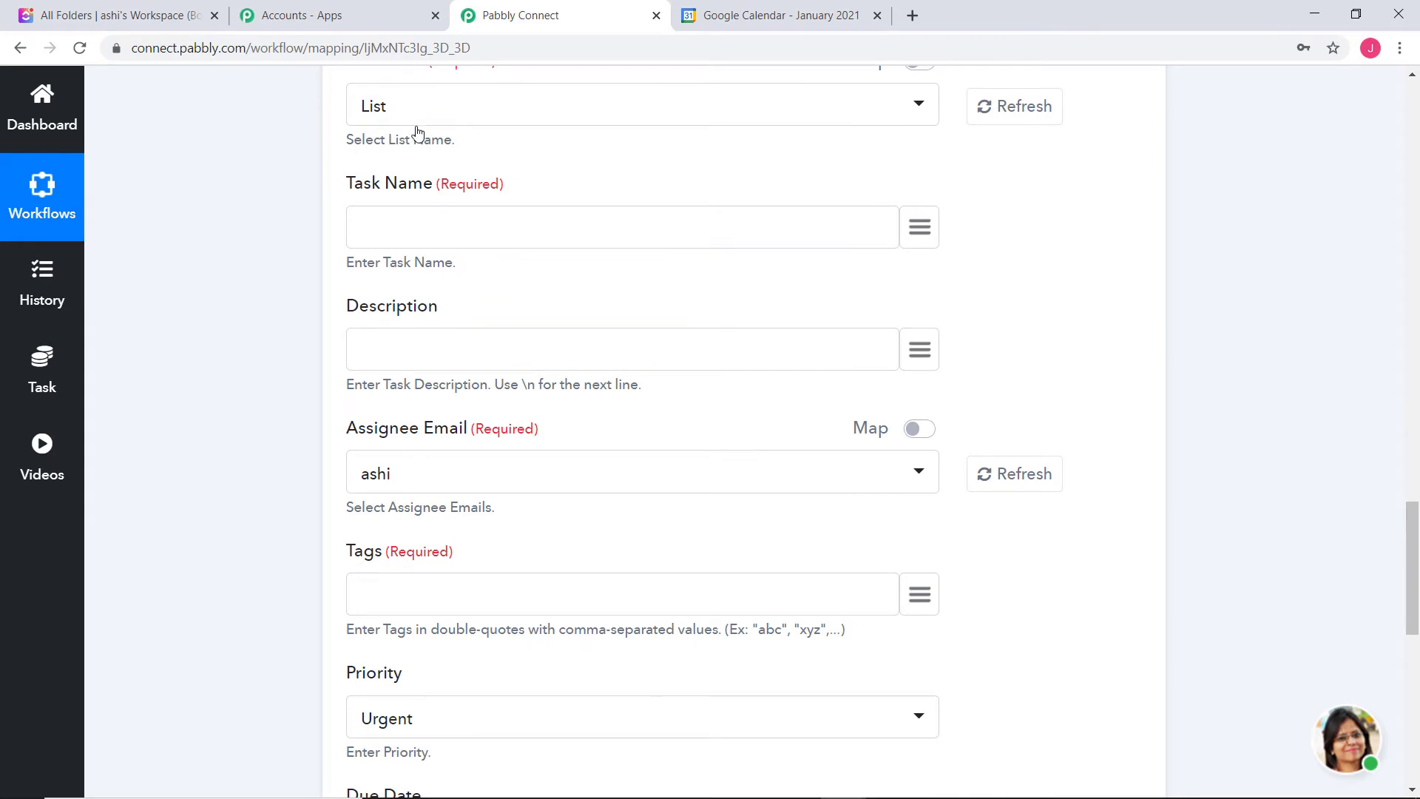
{"action": "scroll", "coordinate": [421, 195], "scroll_direction": "up", "scroll_amount": 2}
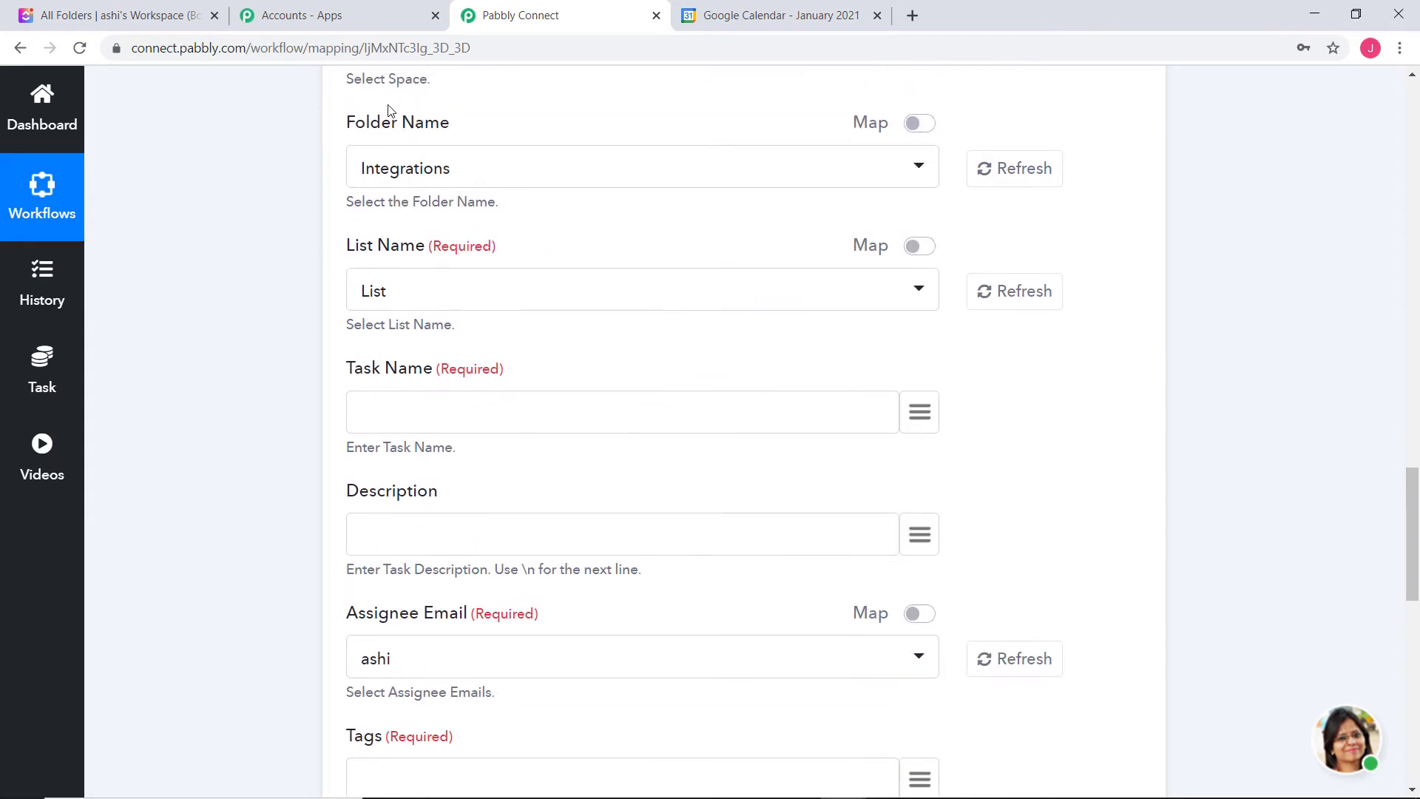
{"action": "left_click", "coordinate": [131, 21]}
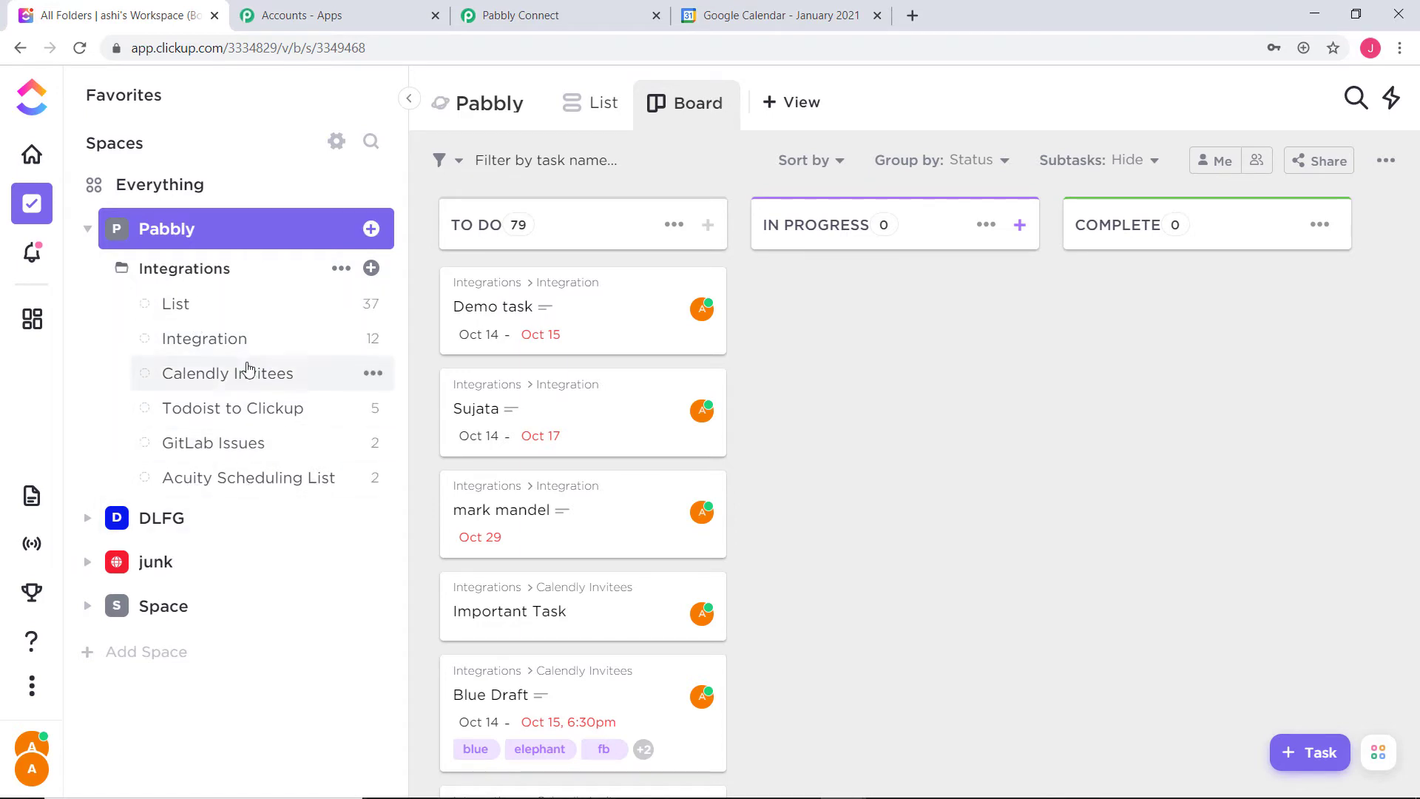
Add a list named 'Google Calendar to Clickup' to ClickUp's Integrations folder, then return to Pabbly Connect
{"action": "left_click", "coordinate": [372, 268]}
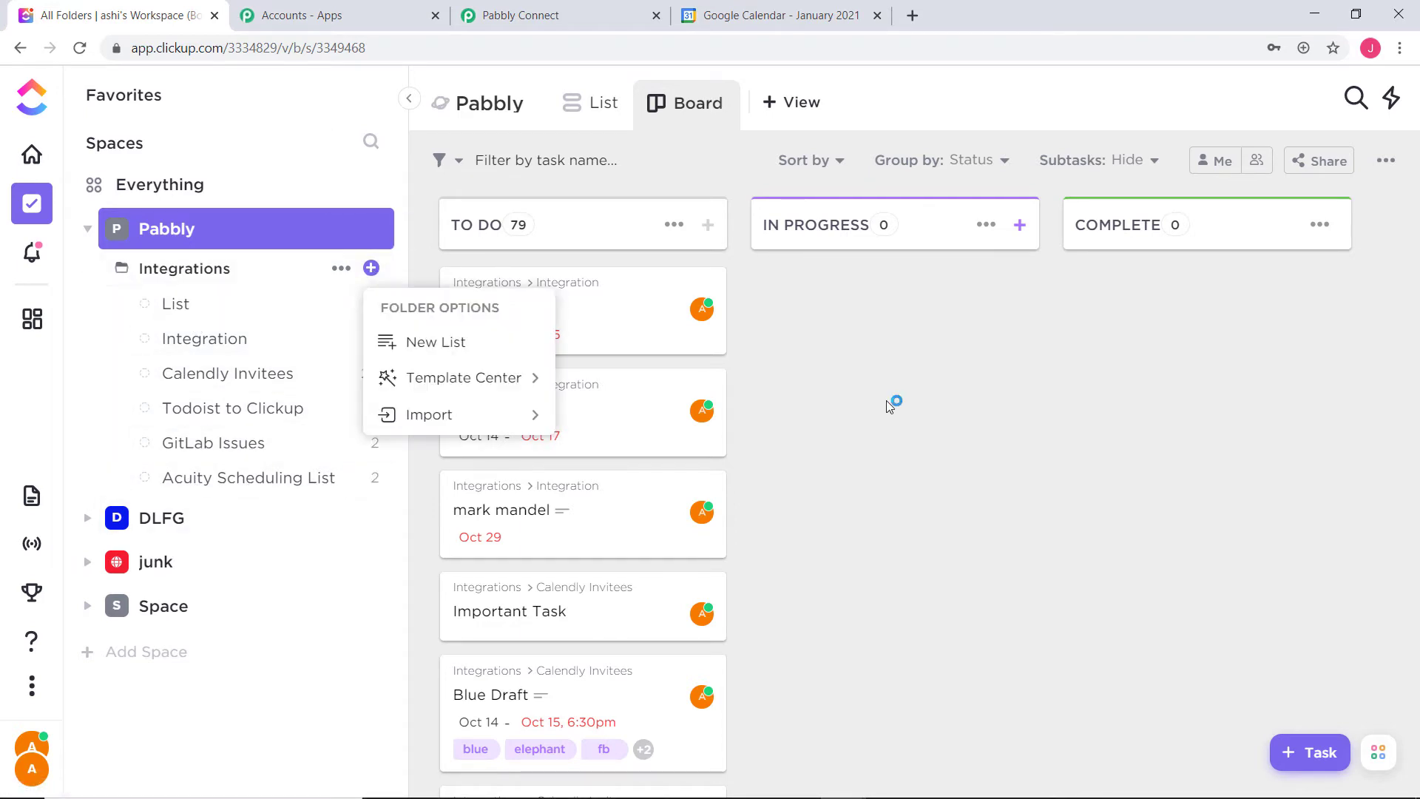
{"action": "left_click", "coordinate": [437, 340]}
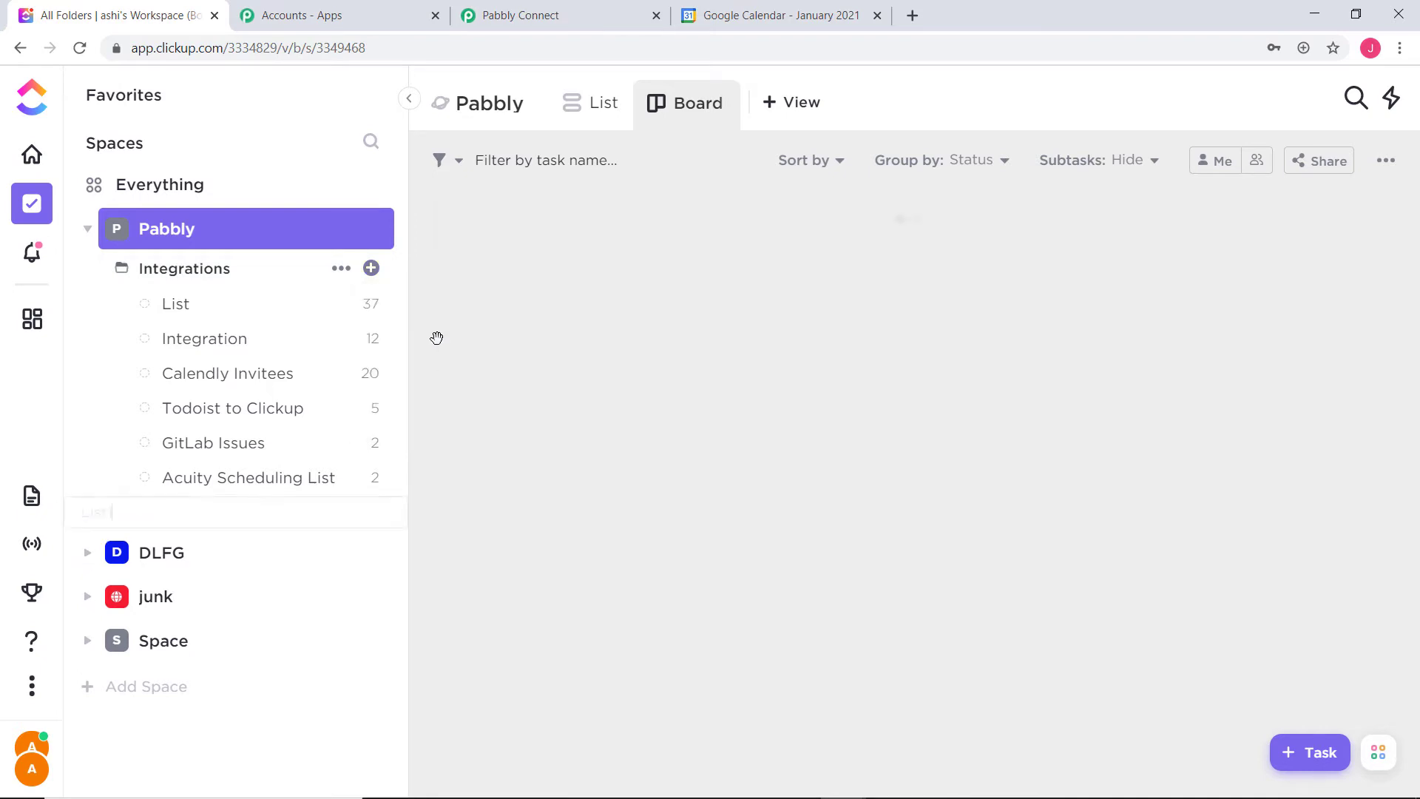
{"action": "key", "text": "Return"}
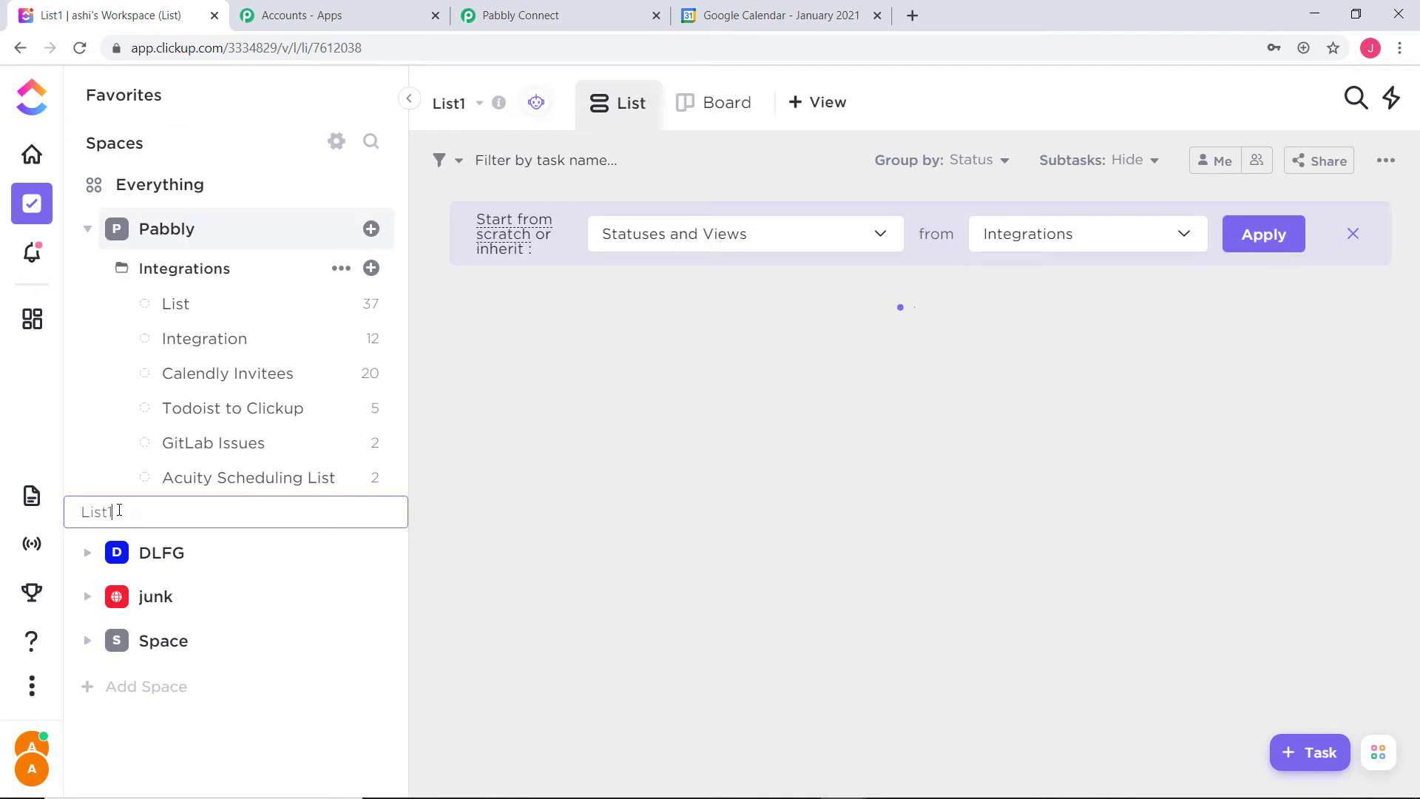
{"action": "key", "text": "BackSpace"}
{"action": "key", "text": "BackSpace"}
{"action": "key", "text": "BackSpace"}
{"action": "type", "text": "Google Calendar to Clickup"}
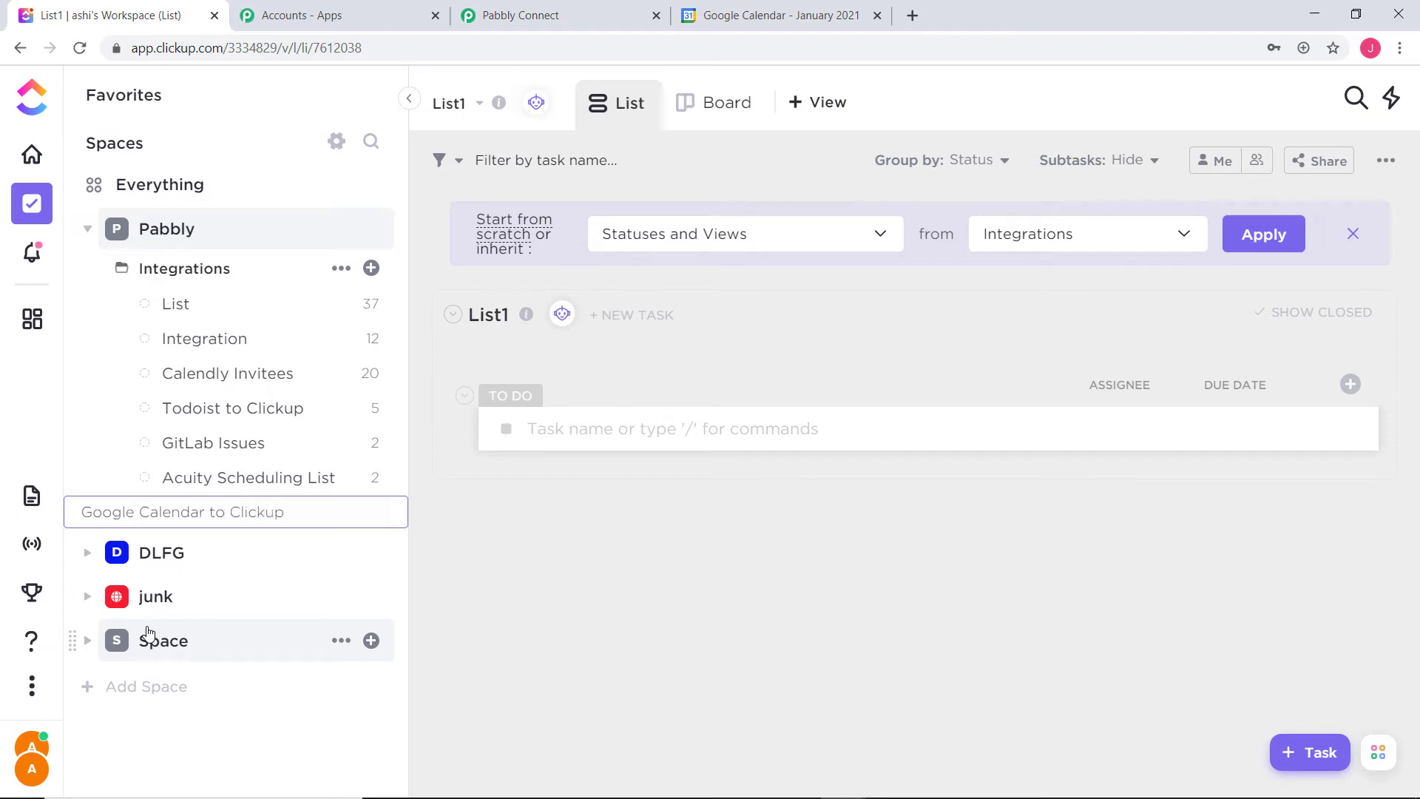
{"action": "key", "text": "Return"}
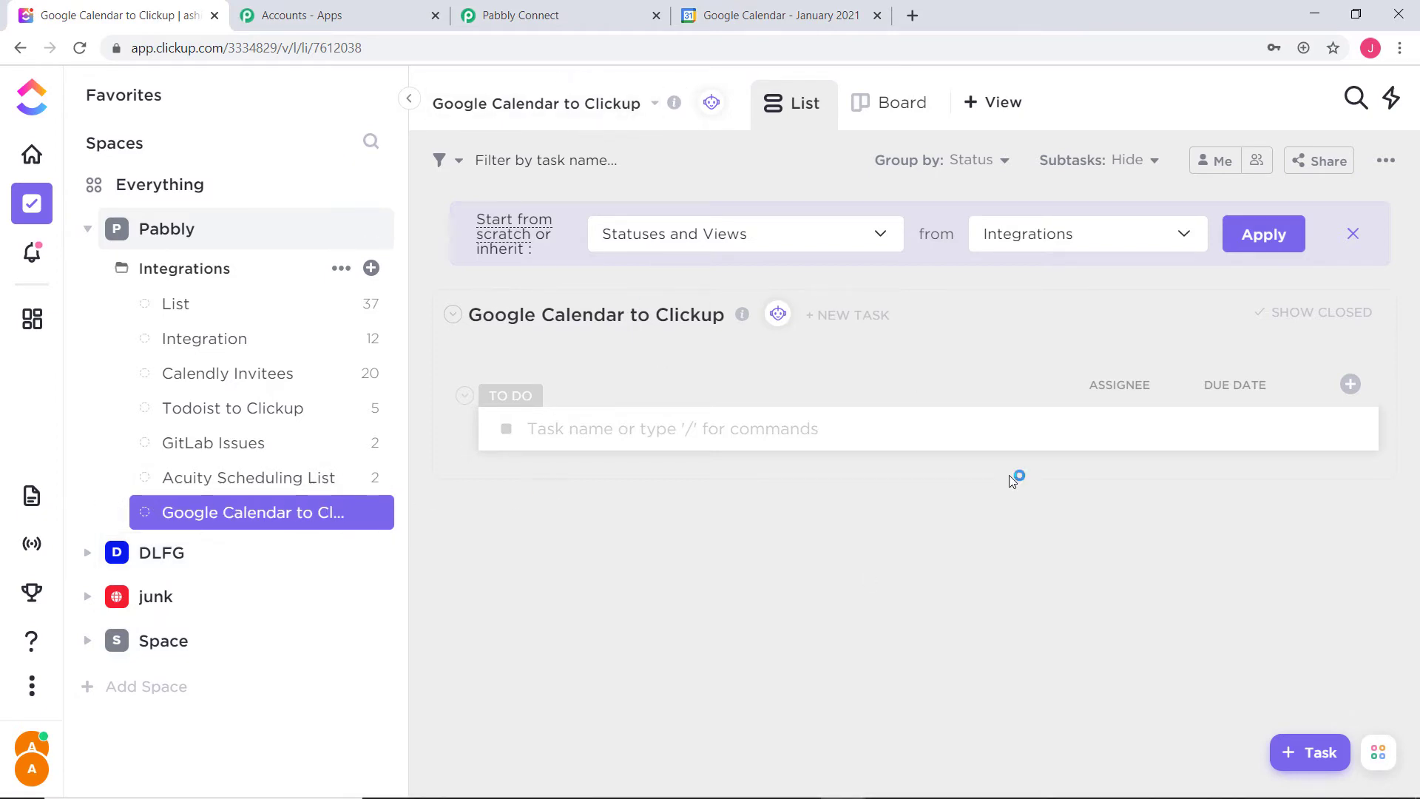
{"action": "left_click", "coordinate": [485, 11]}
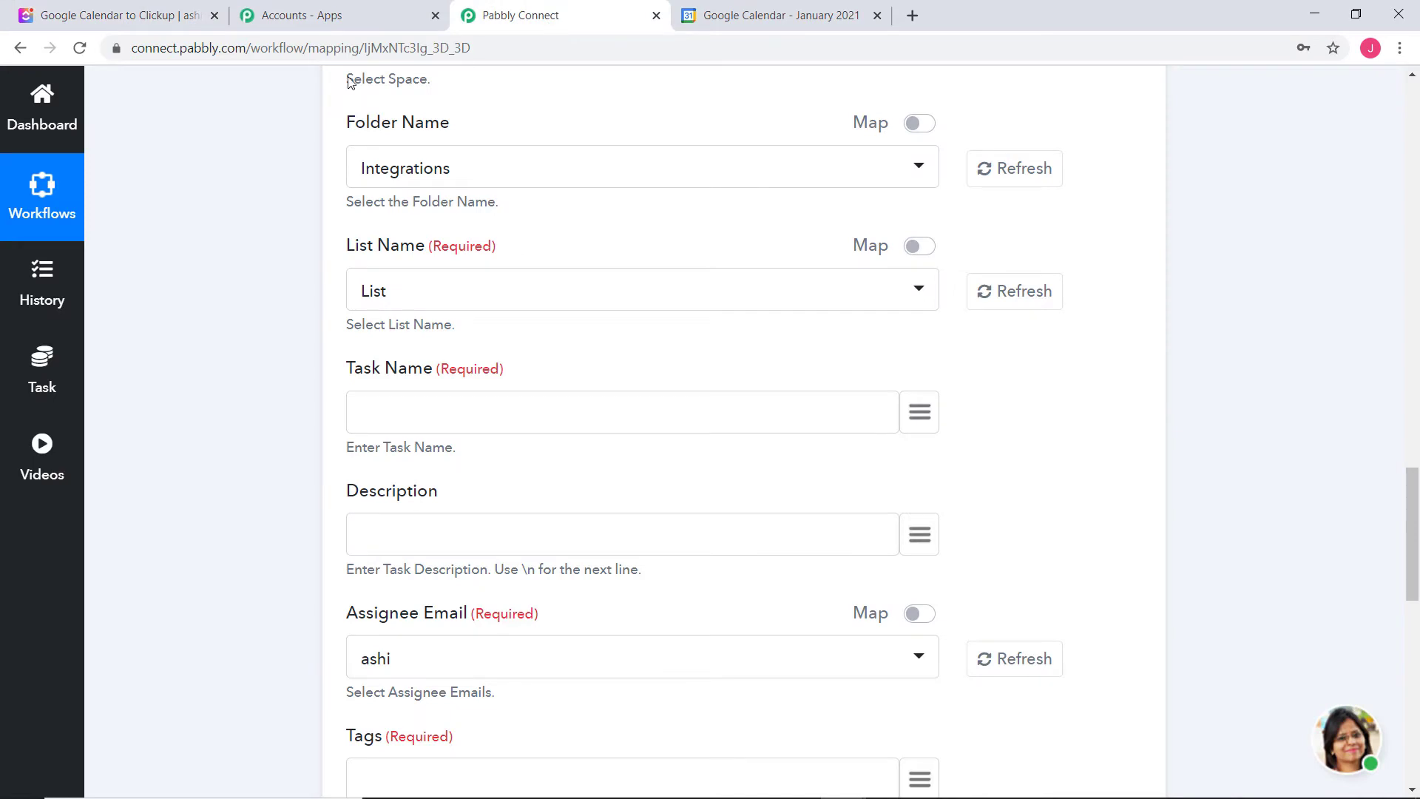
Refresh the ClickUp lists and select 'Google Calendar to Clickup' as the List Name
{"action": "left_click", "coordinate": [1012, 301]}
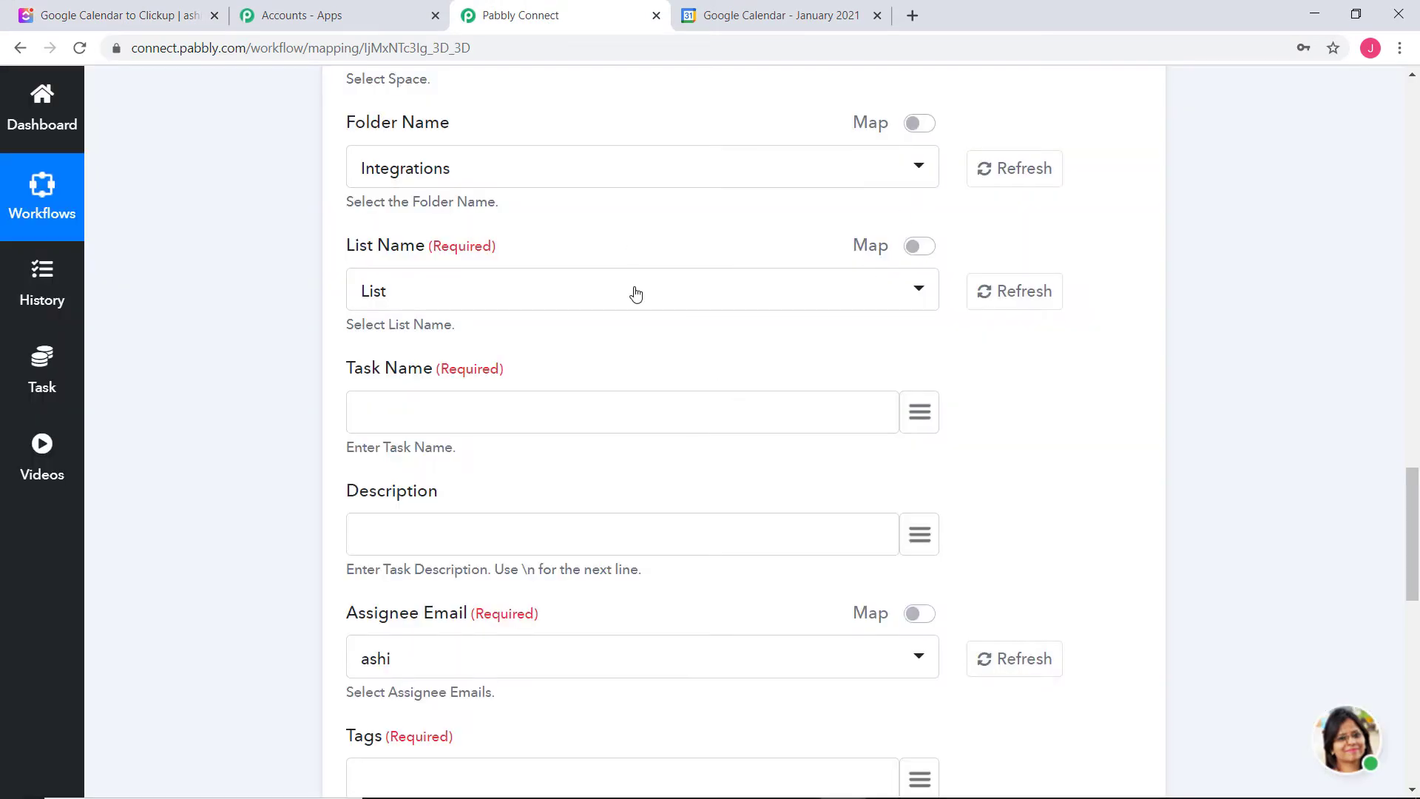
{"action": "left_click", "coordinate": [635, 293]}
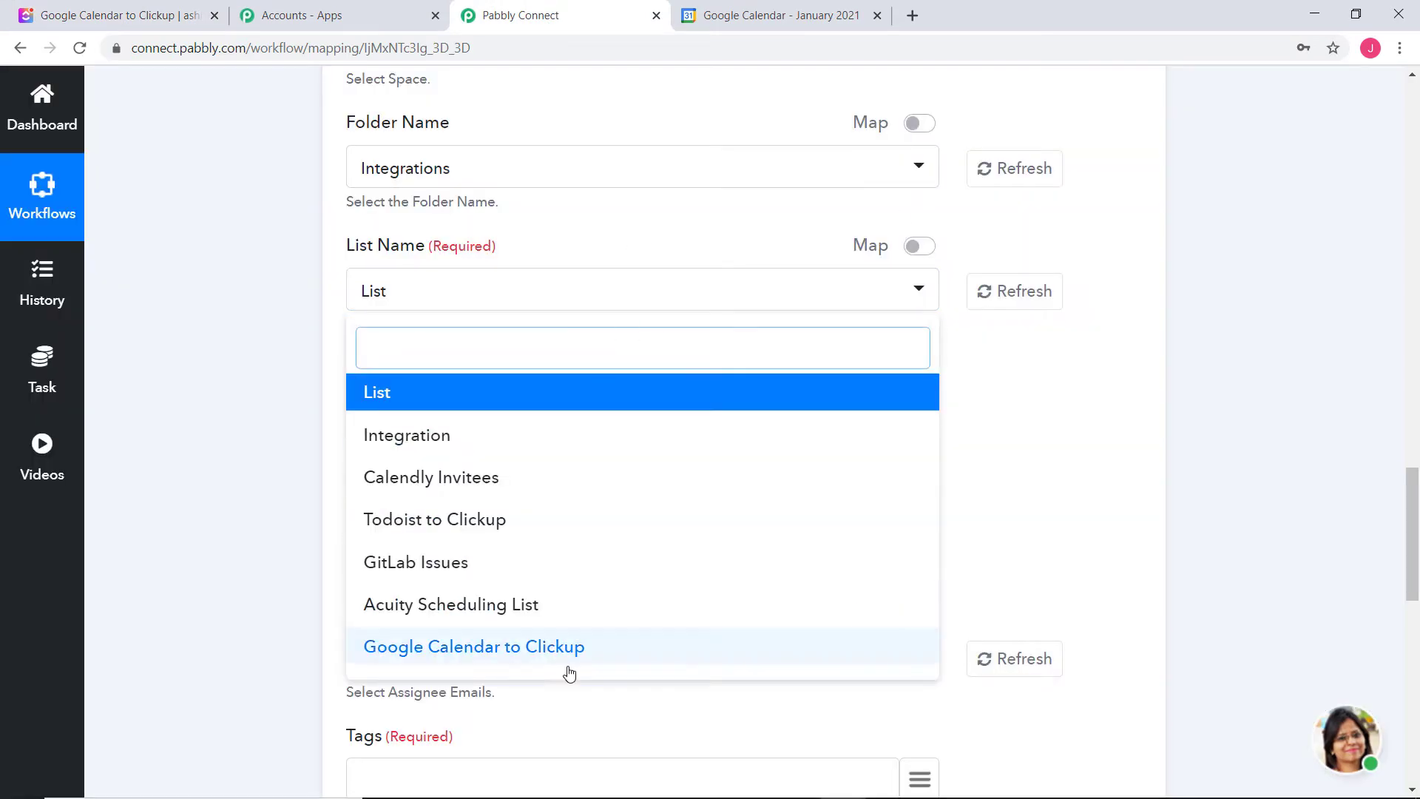
{"action": "left_click", "coordinate": [498, 652]}
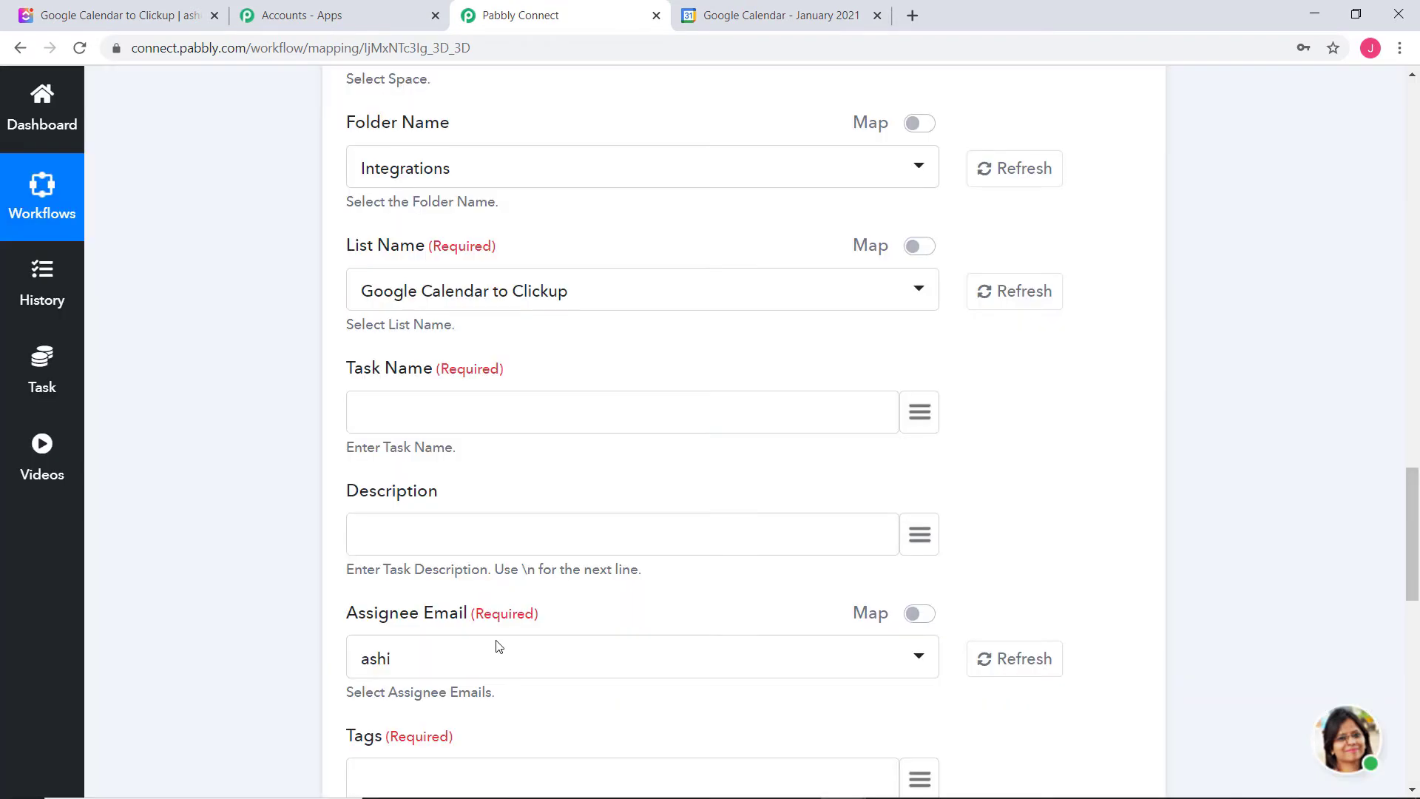
Map the trigger's '1. summary' field into Task Name
{"action": "left_click", "coordinate": [921, 414]}
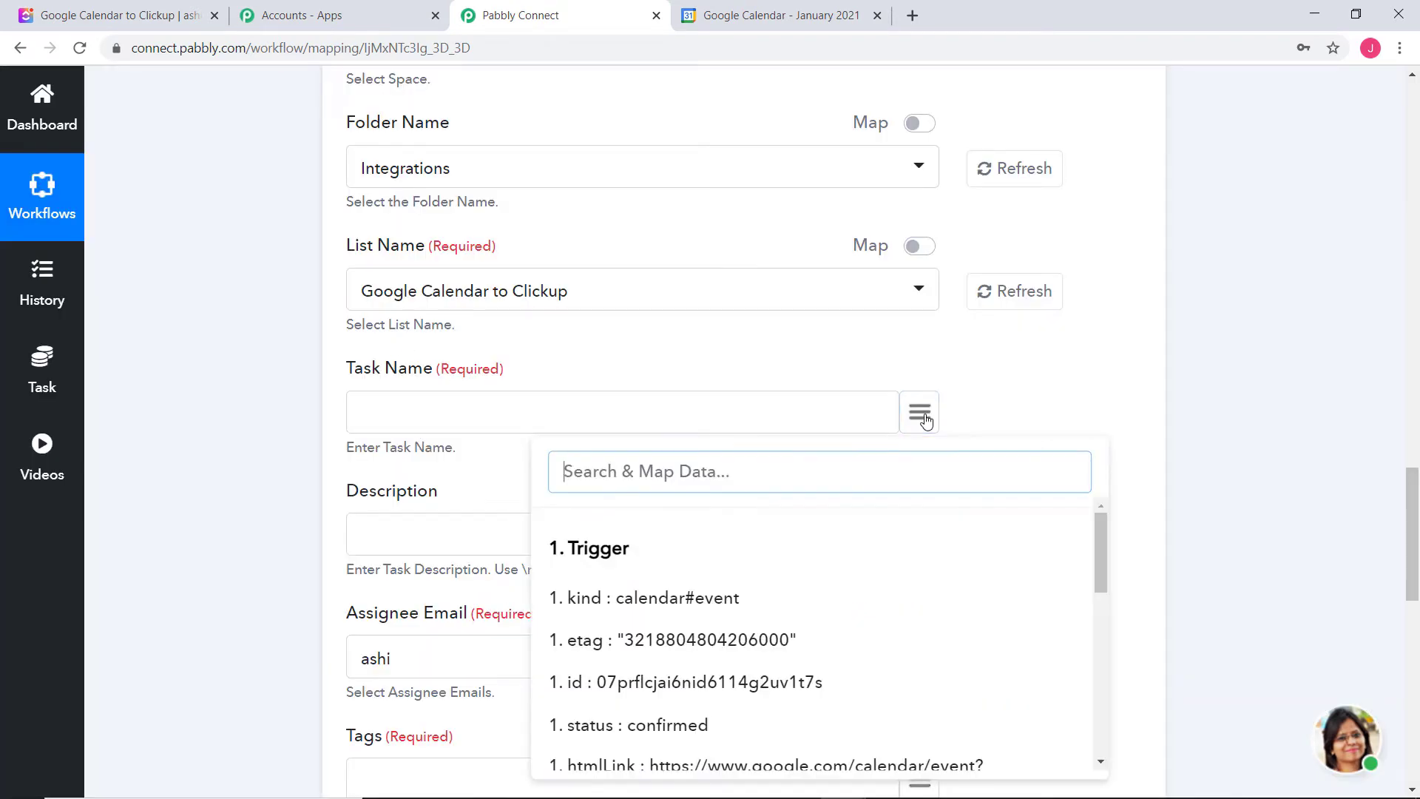
{"action": "scroll", "coordinate": [888, 652], "scroll_direction": "down", "scroll_amount": 3}
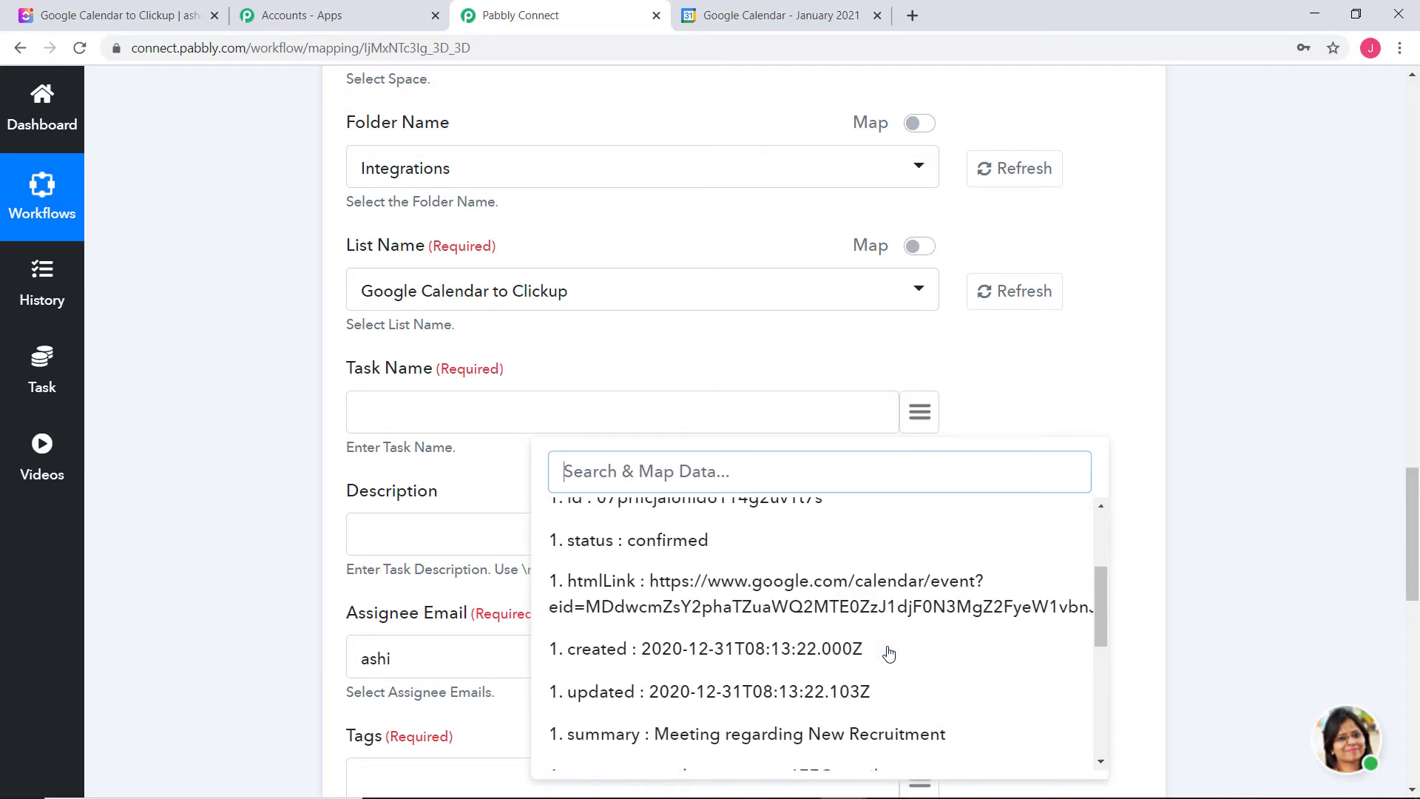
{"action": "scroll", "coordinate": [898, 636], "scroll_direction": "down", "scroll_amount": 2}
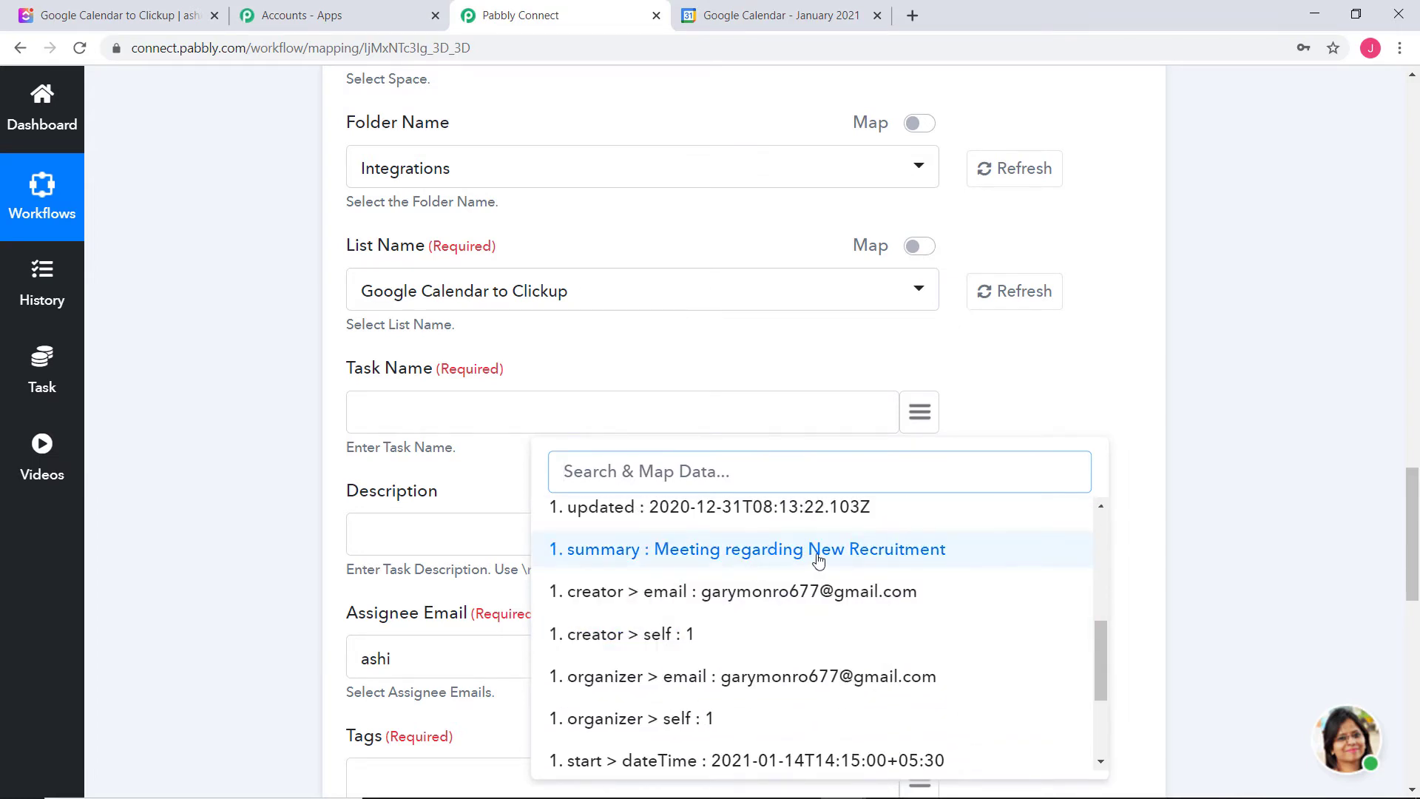
{"action": "left_click", "coordinate": [798, 555]}
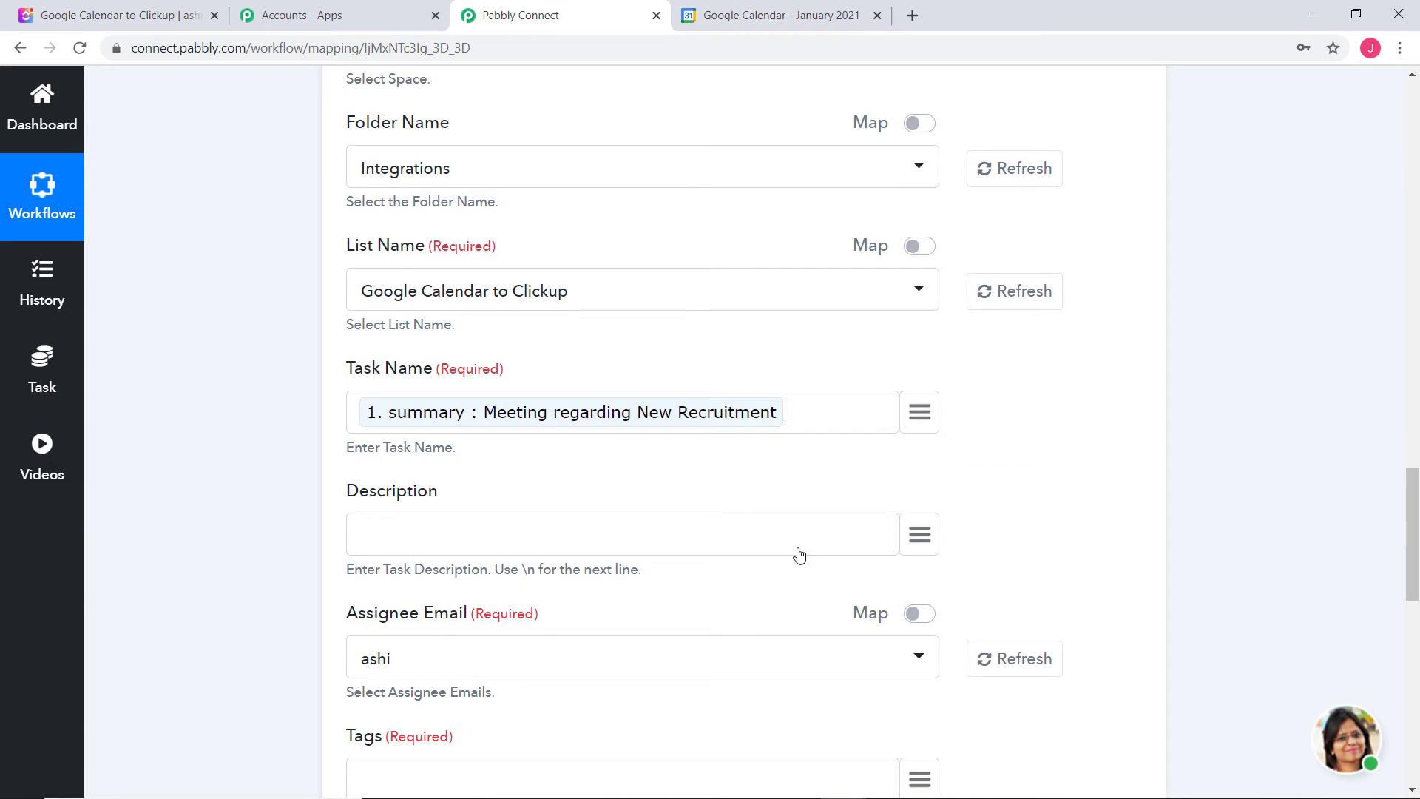
Start the Description with 'Meeting Scheduled by' followed by the creator's email
{"action": "left_click", "coordinate": [919, 536]}
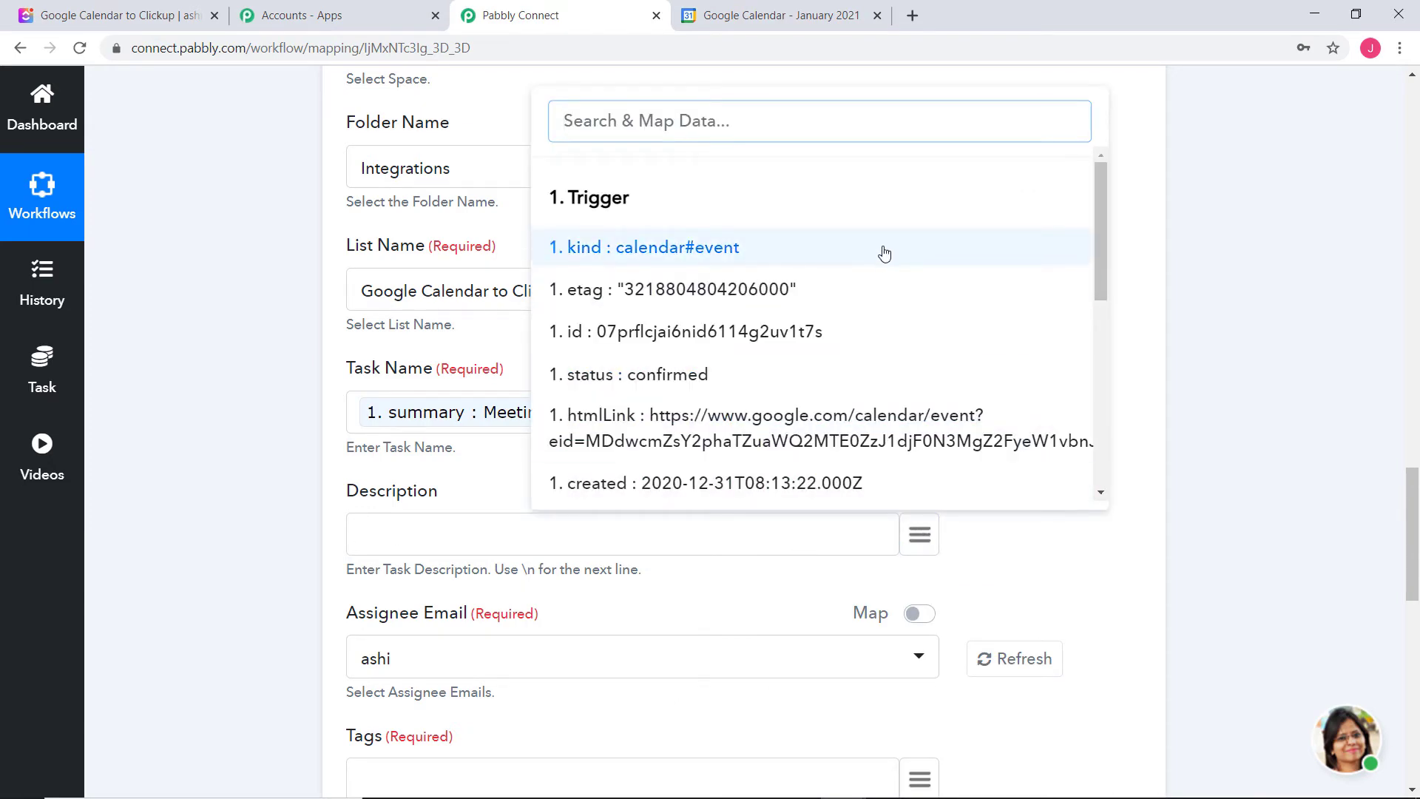
{"action": "scroll", "coordinate": [884, 253], "scroll_direction": "down", "scroll_amount": 3}
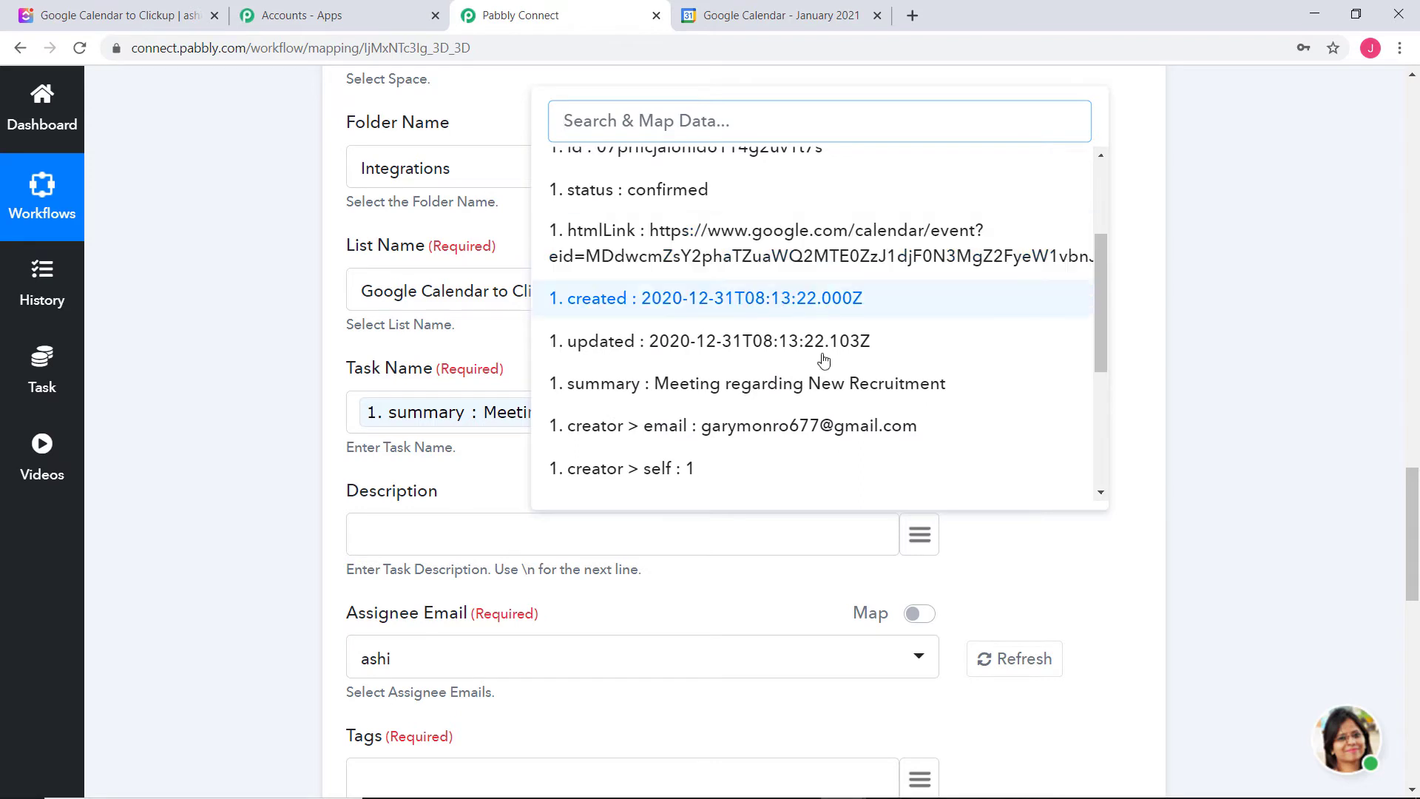
{"action": "scroll", "coordinate": [869, 394], "scroll_direction": "down", "scroll_amount": 3}
{"action": "left_click", "coordinate": [742, 247]}
{"action": "left_click", "coordinate": [372, 534]}
{"action": "type", "text": "Meeting"}
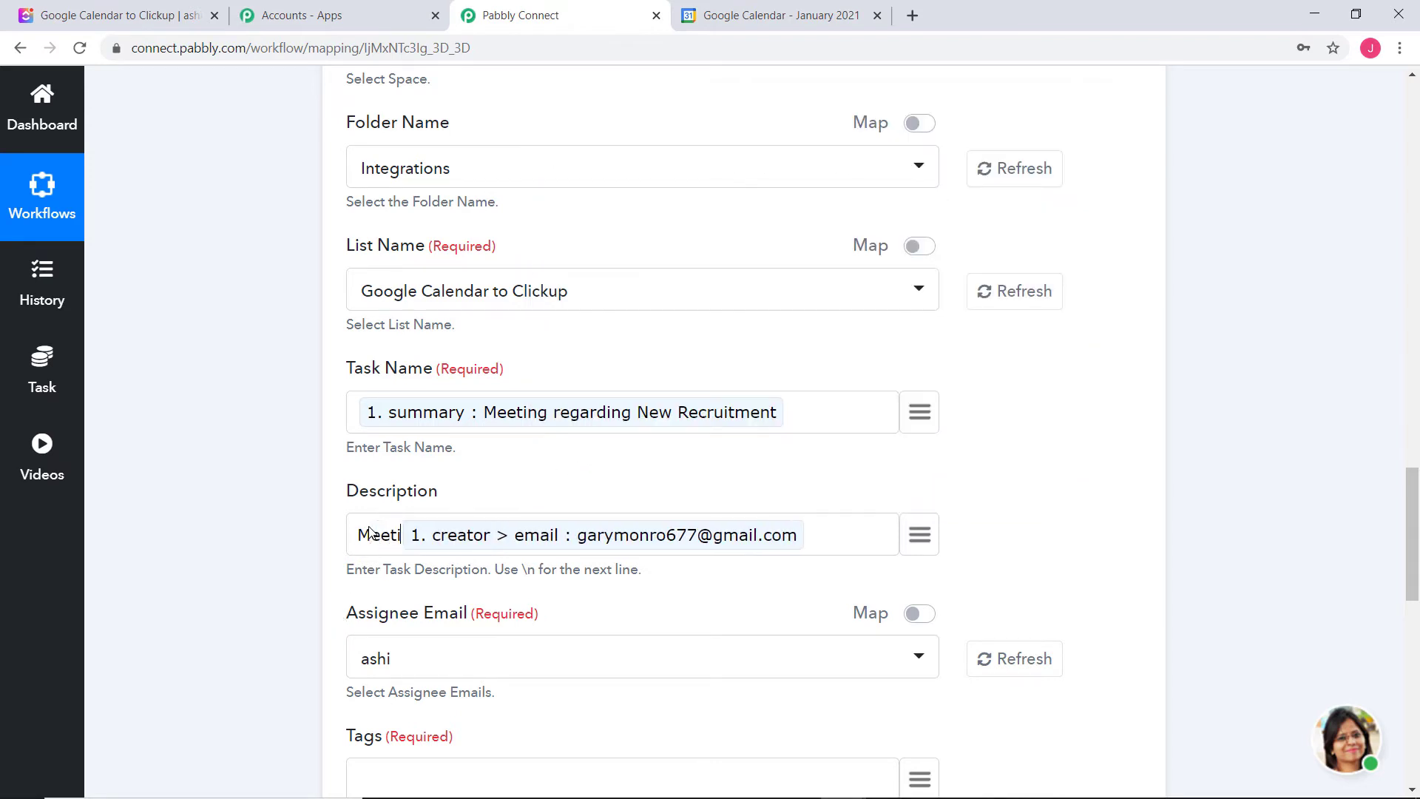
{"action": "type", "text": " Scheduled by"}
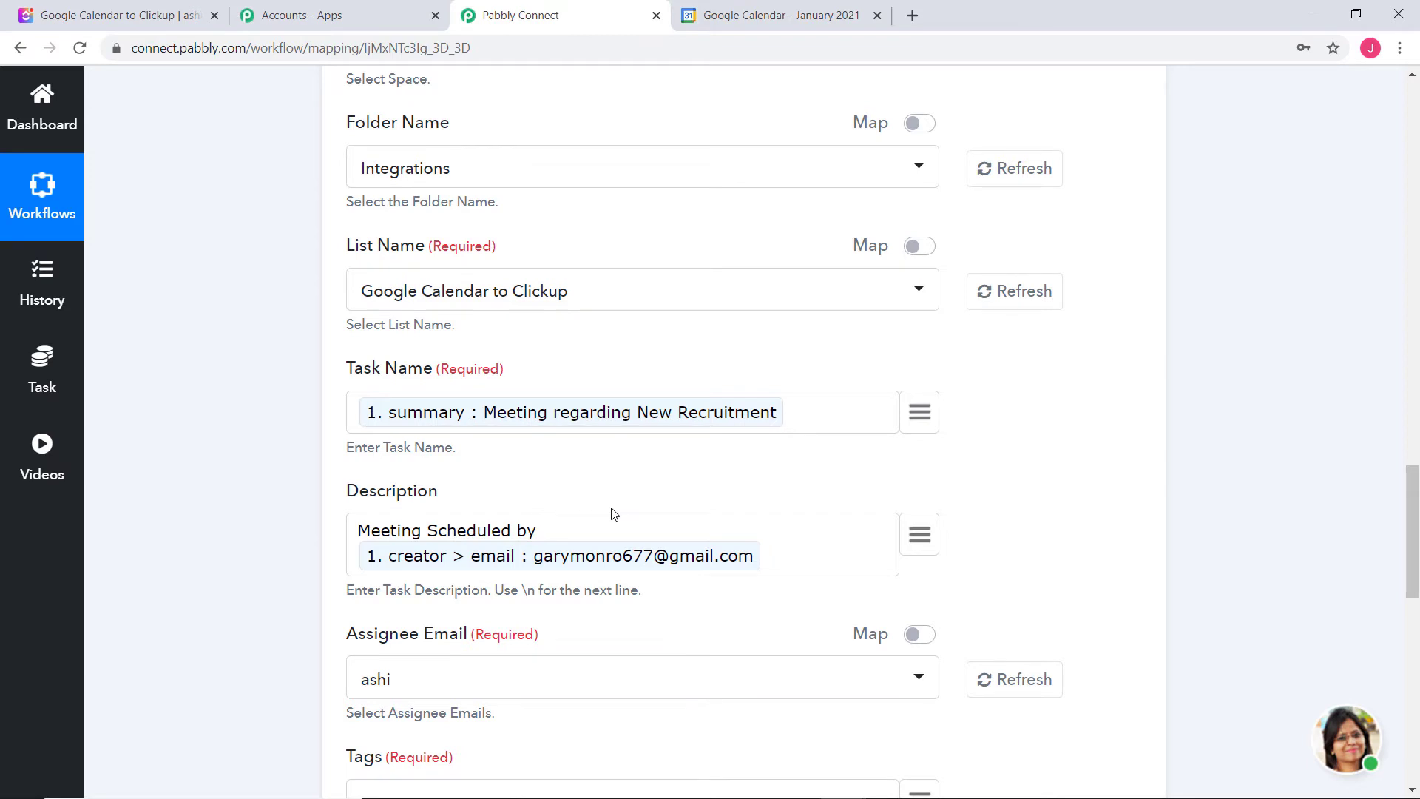
{"action": "left_click_drag", "start_coordinate": [525, 589], "coordinate": [537, 590]}
{"action": "left_click", "coordinate": [577, 596]}
Add '\nStatus of the meeting' with the mapped event status to the Description
{"action": "left_click", "coordinate": [921, 534]}
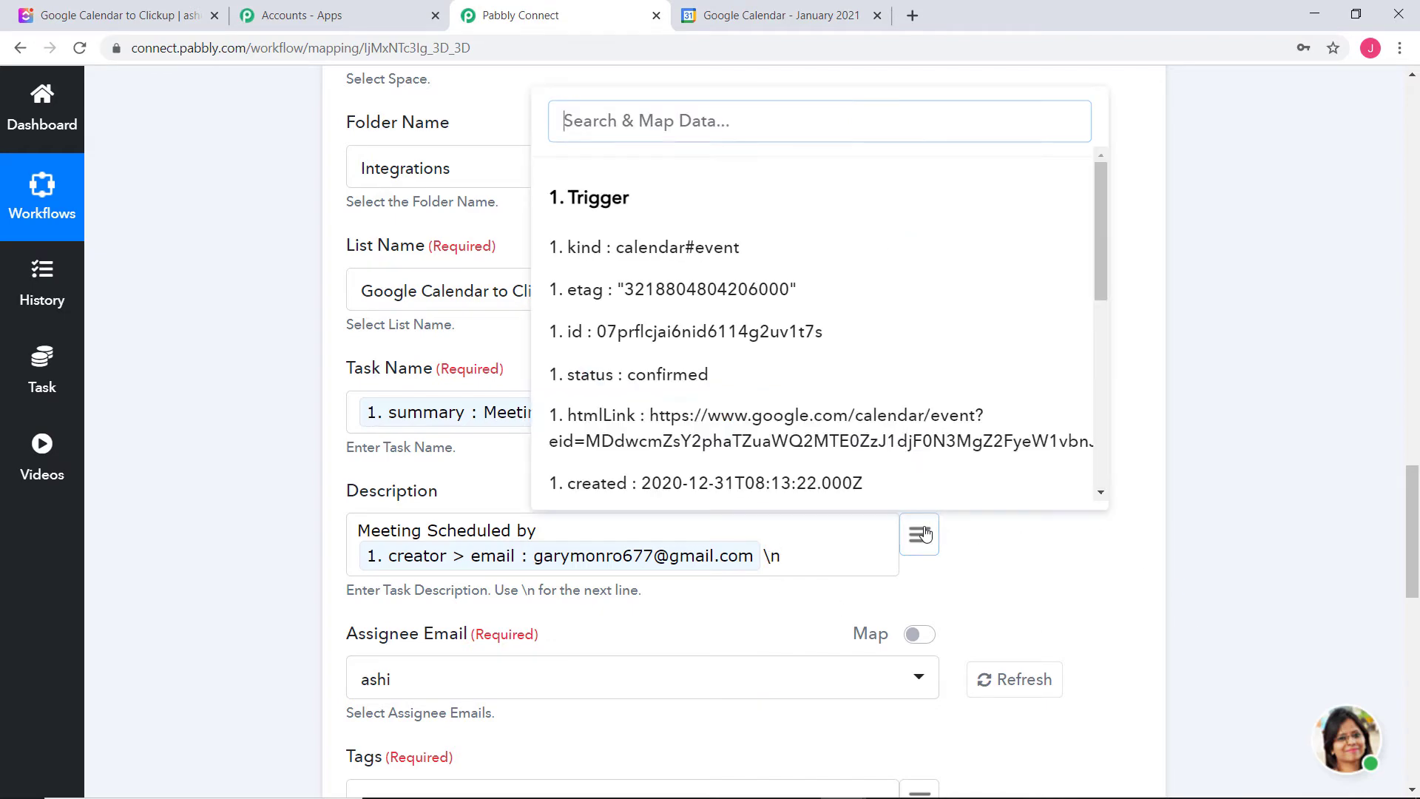
{"action": "scroll", "coordinate": [927, 290], "scroll_direction": "down", "scroll_amount": 5}
{"action": "scroll", "coordinate": [925, 291], "scroll_direction": "down", "scroll_amount": 3}
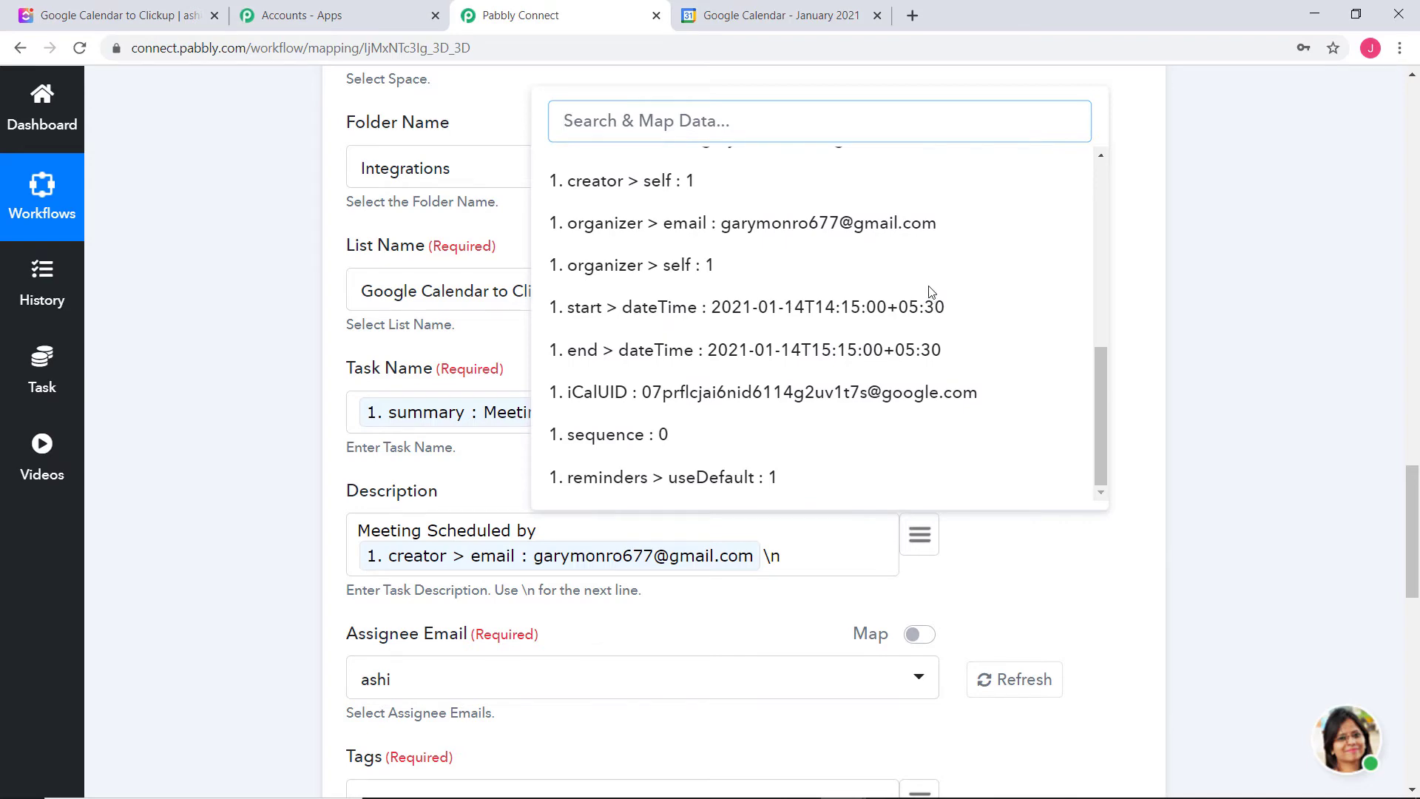
{"action": "scroll", "coordinate": [930, 291], "scroll_direction": "down", "scroll_amount": 3}
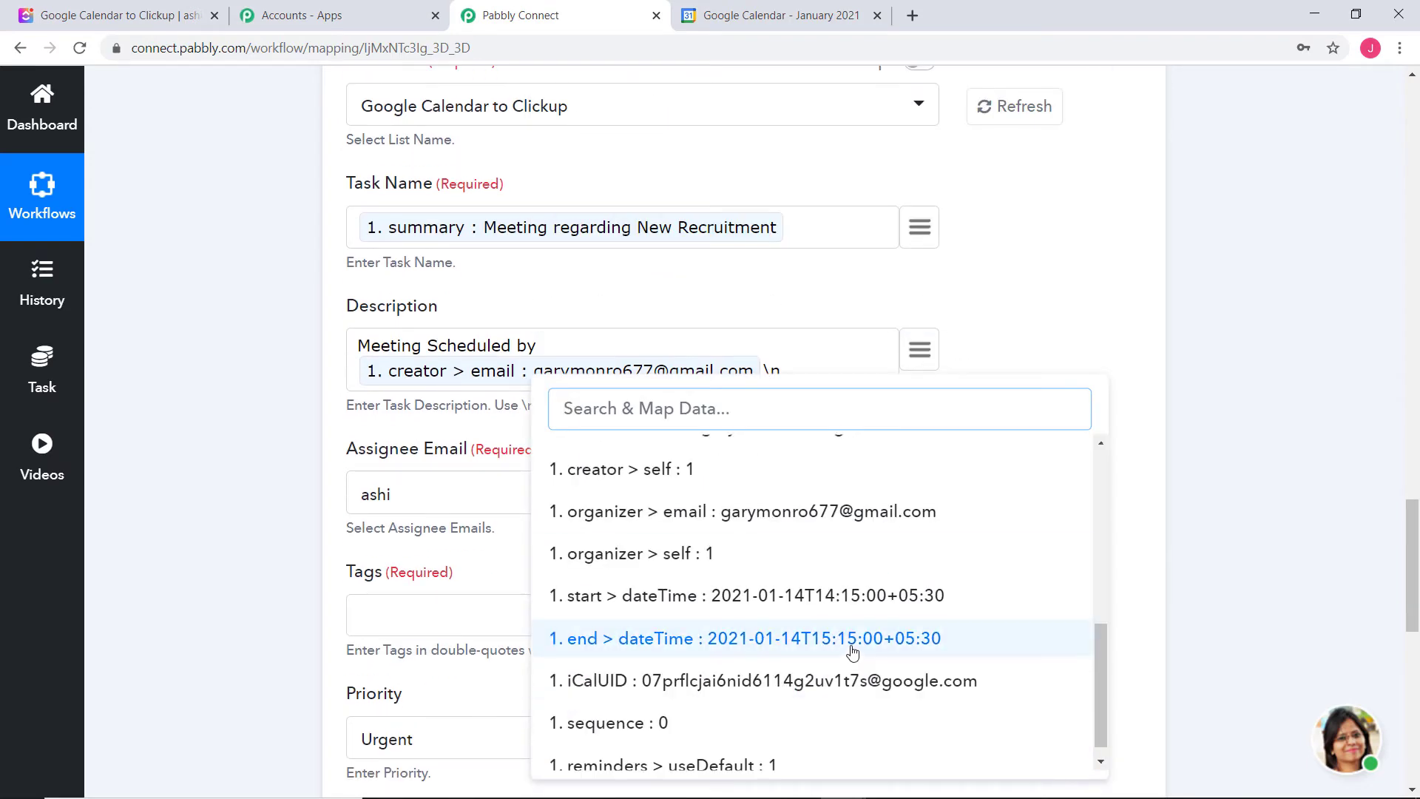
{"action": "scroll", "coordinate": [852, 651], "scroll_direction": "up", "scroll_amount": 3}
{"action": "scroll", "coordinate": [870, 628], "scroll_direction": "up", "scroll_amount": 2}
{"action": "scroll", "coordinate": [897, 692], "scroll_direction": "up", "scroll_amount": 2}
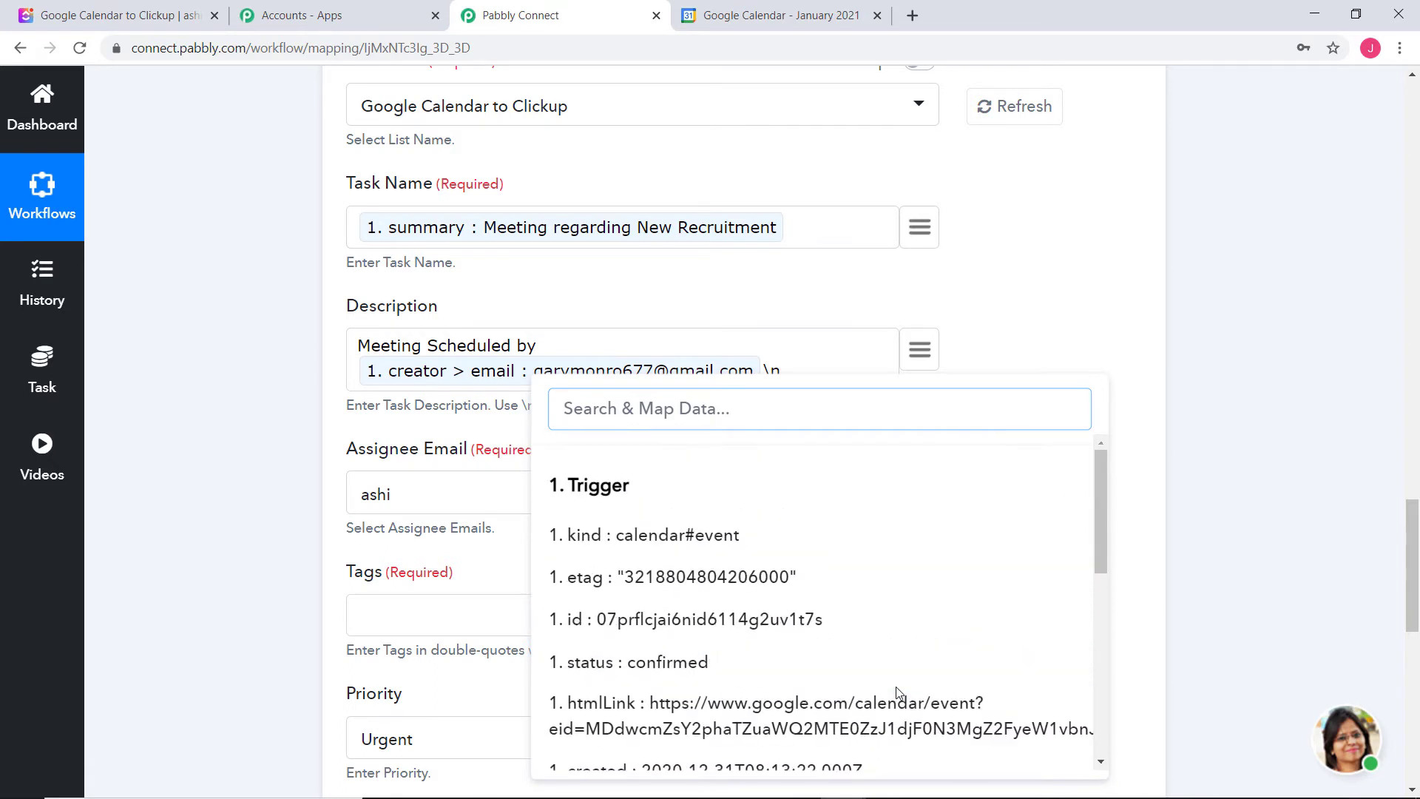
{"action": "left_click", "coordinate": [656, 661]}
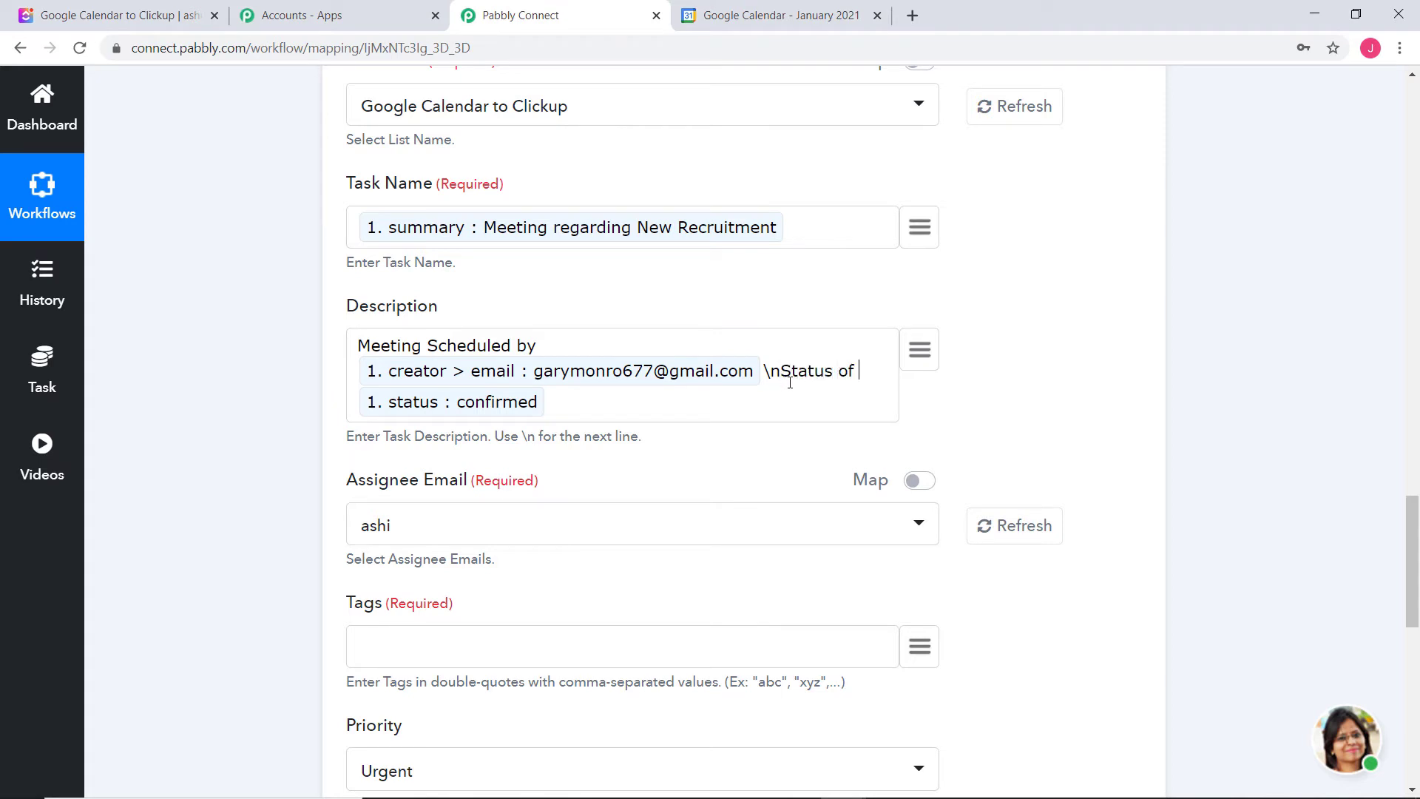
{"action": "type", "text": "meeting"}
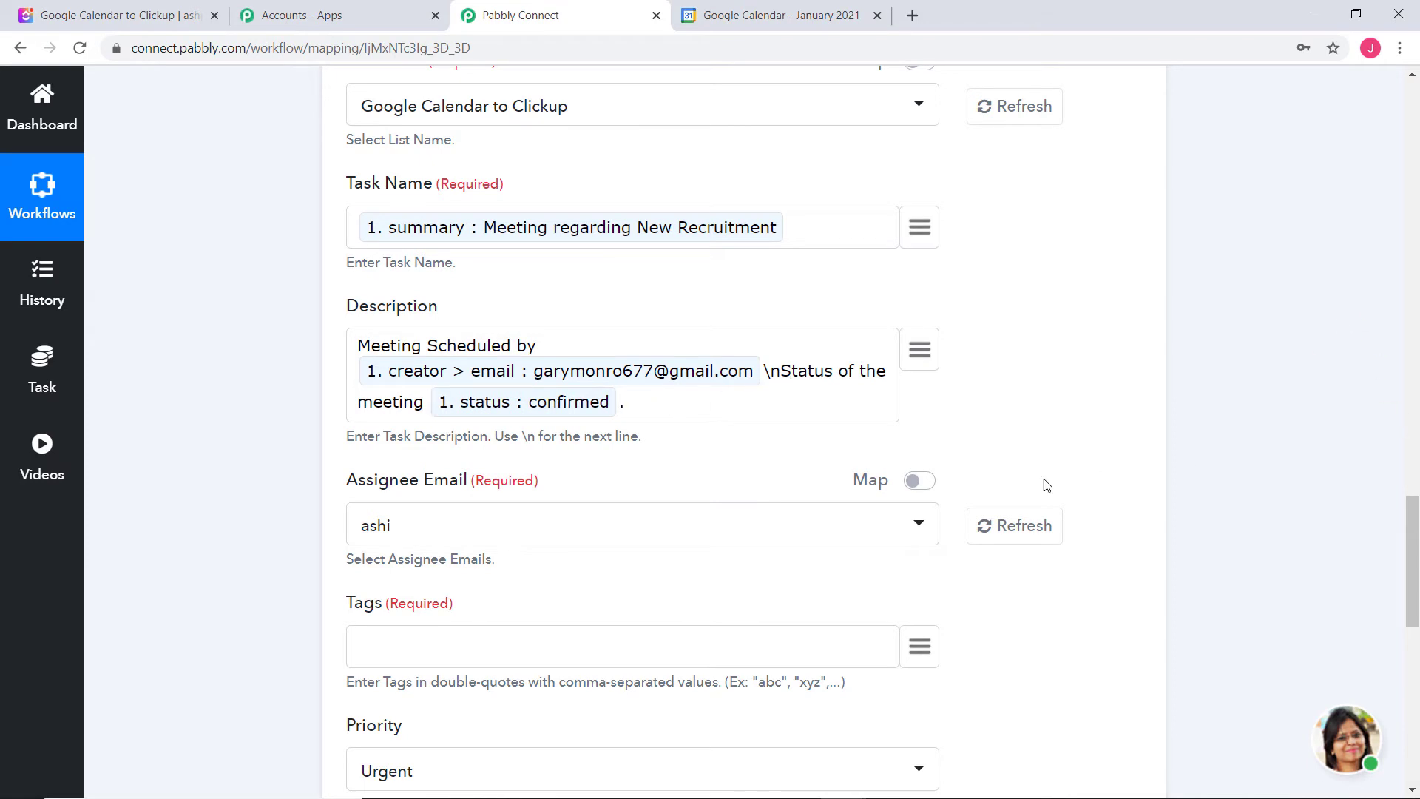
{"action": "scroll", "coordinate": [1154, 466], "scroll_direction": "down", "scroll_amount": 5}
Assign the task to the second team member and tag it 'Google Calendar'
{"action": "left_click", "coordinate": [666, 155]}
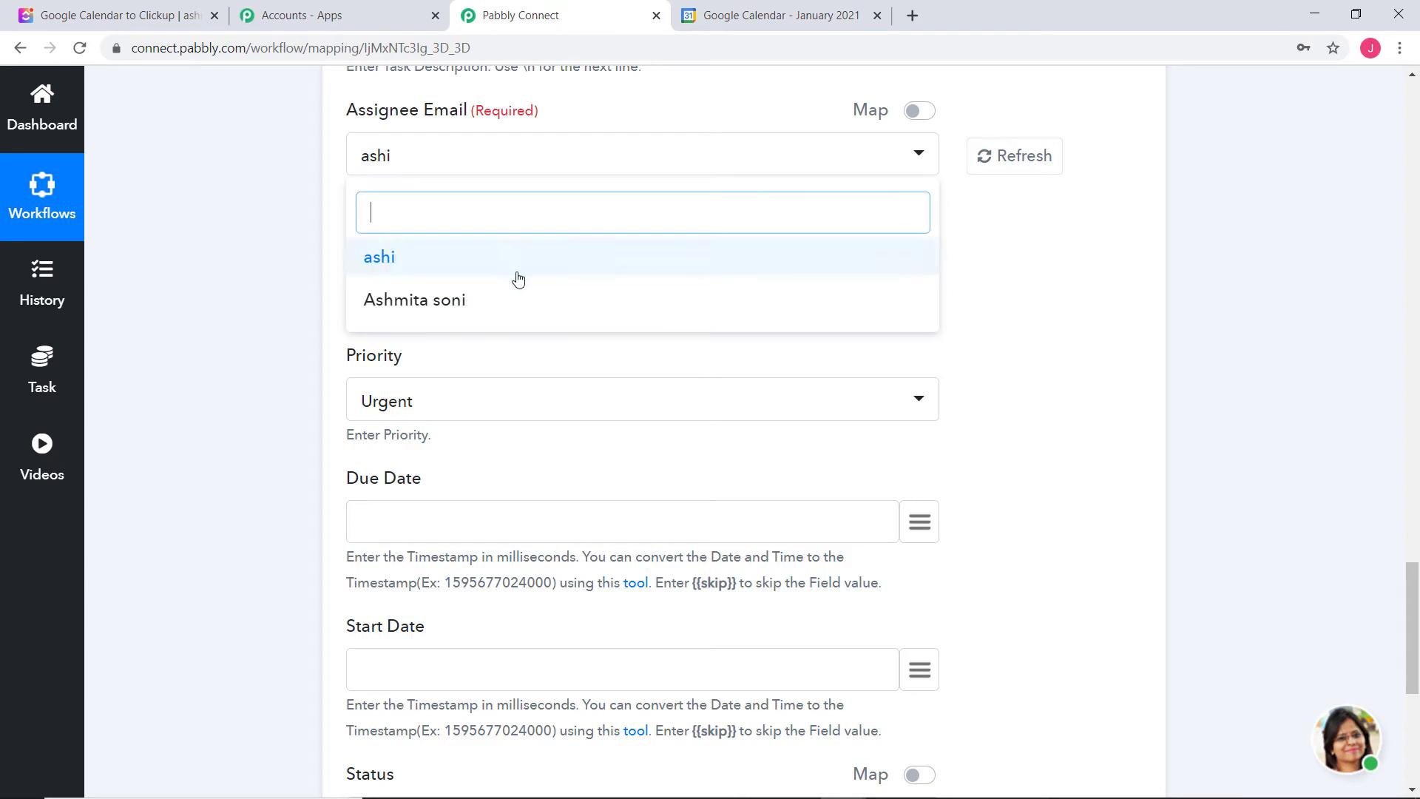
{"action": "left_click", "coordinate": [465, 302]}
{"action": "left_click", "coordinate": [484, 289]}
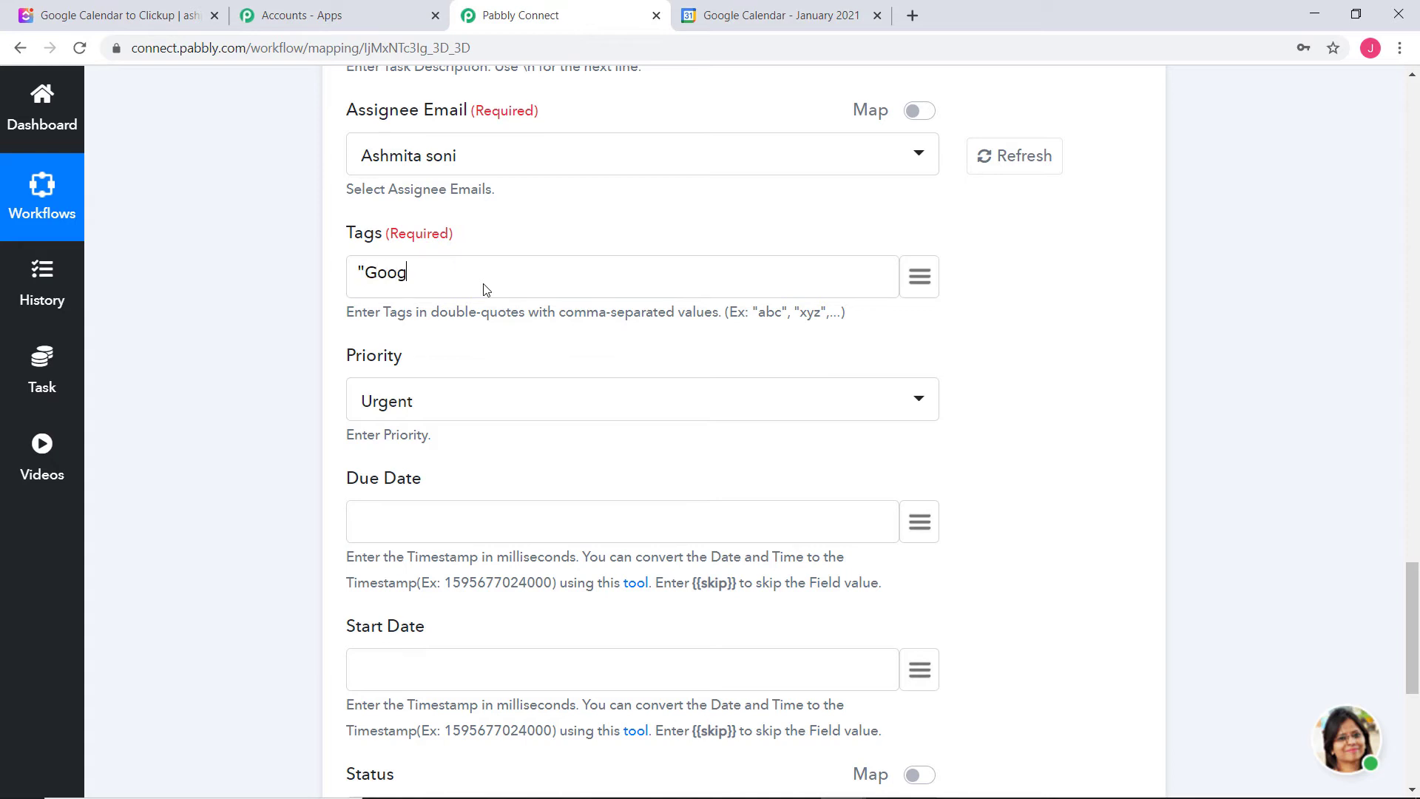
{"action": "type", "text": "\"Google Calendar\""}
Review the Due Date field's timestamp hint
{"action": "scroll", "coordinate": [1152, 433], "scroll_direction": "down", "scroll_amount": 3}
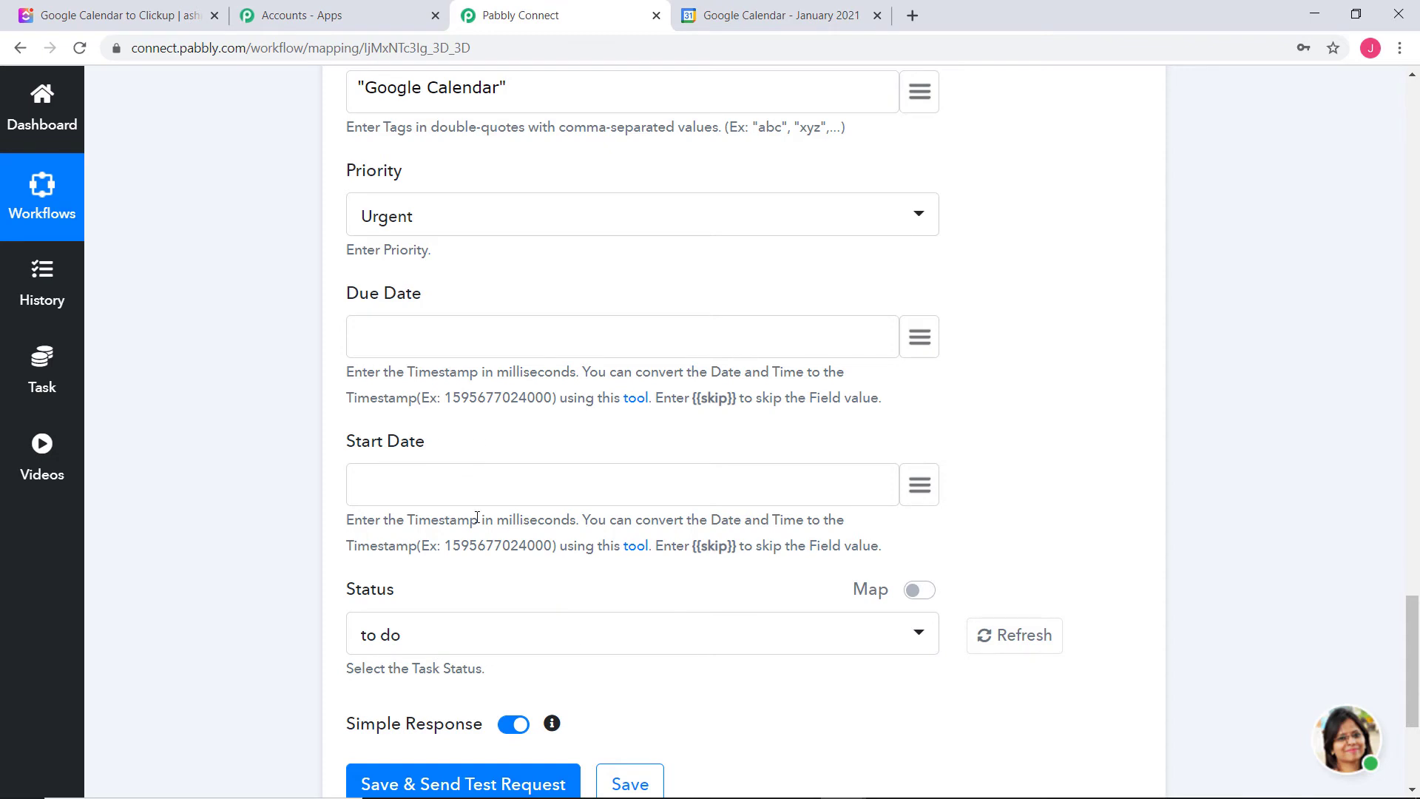
{"action": "left_click_drag", "start_coordinate": [350, 372], "coordinate": [587, 372]}
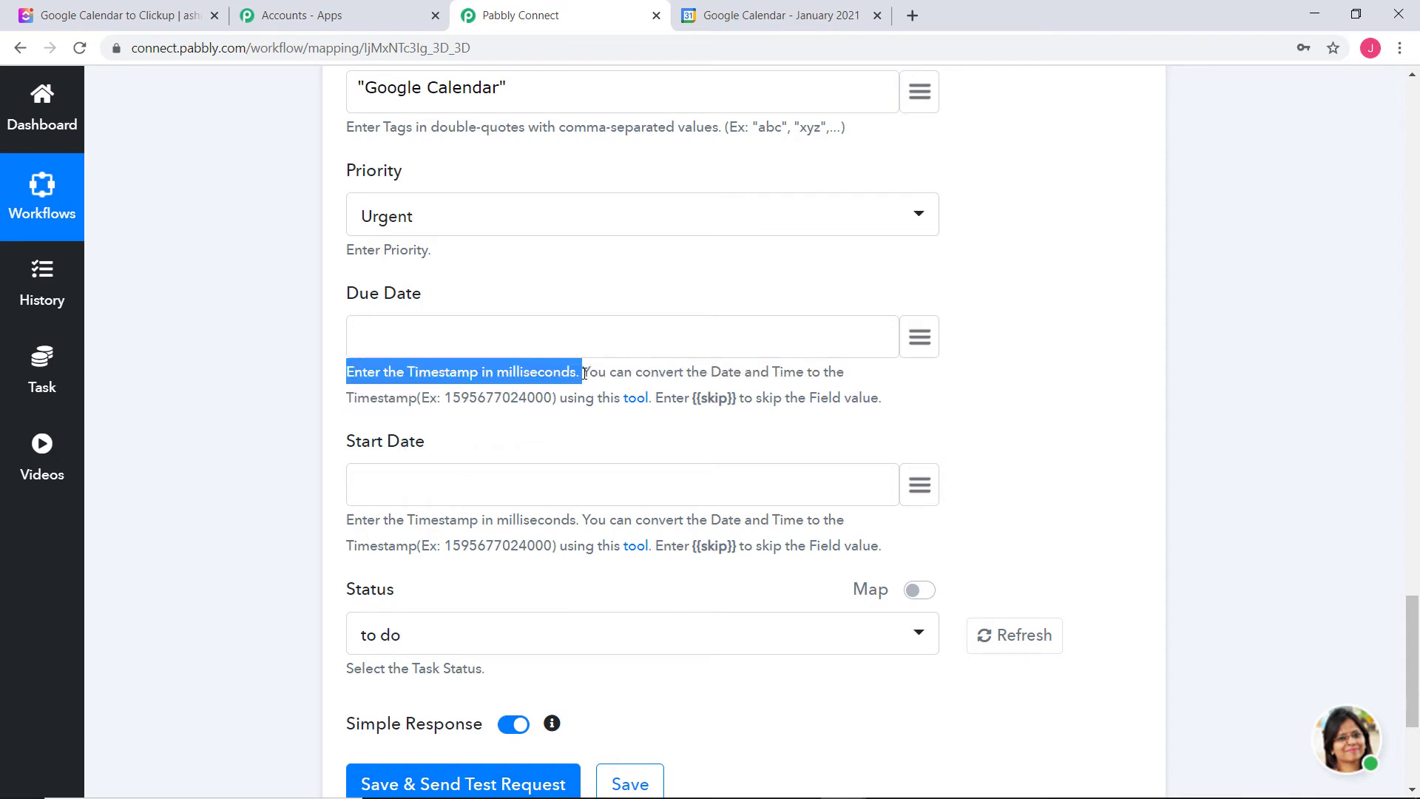
{"action": "left_click", "coordinate": [625, 374]}
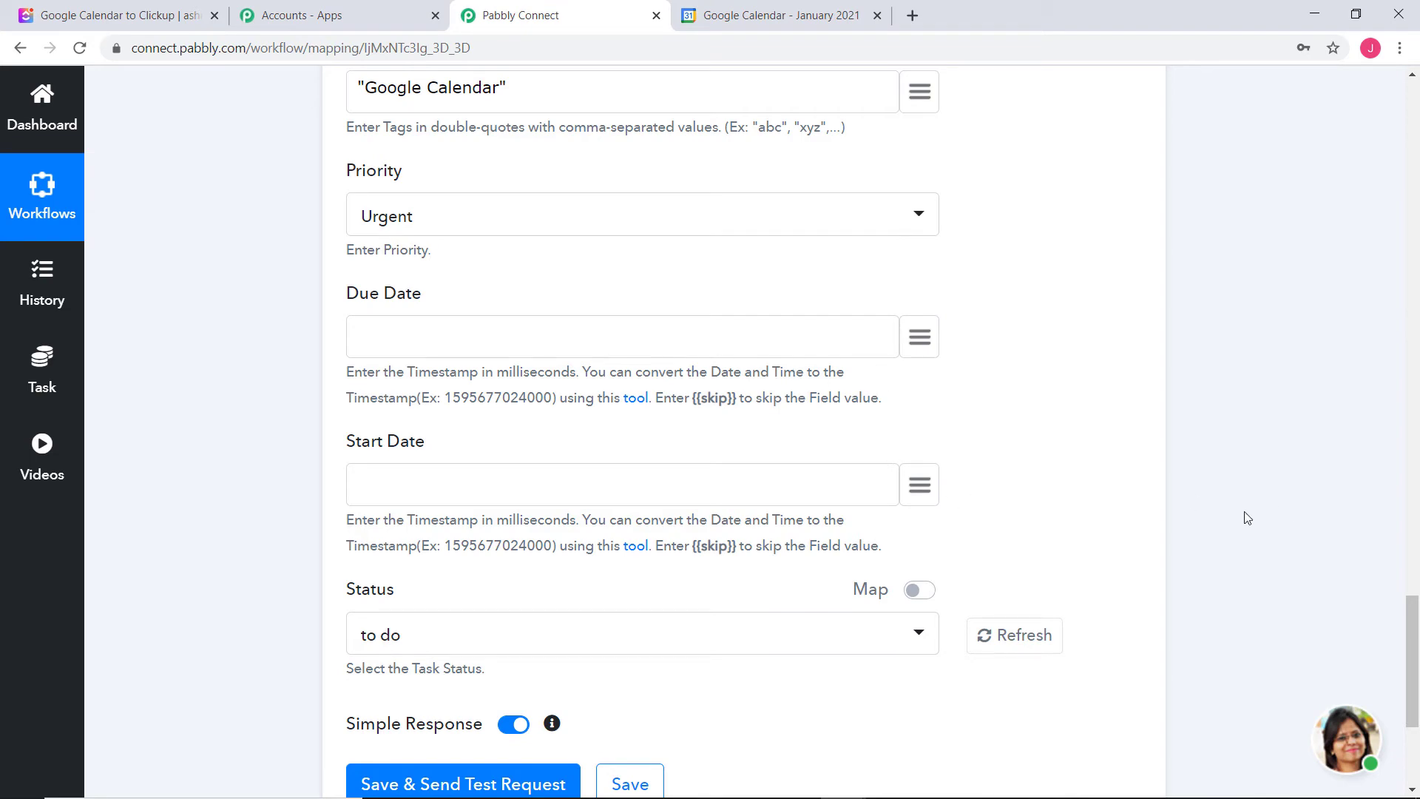
{"action": "scroll", "coordinate": [1248, 518], "scroll_direction": "up", "scroll_amount": 20}
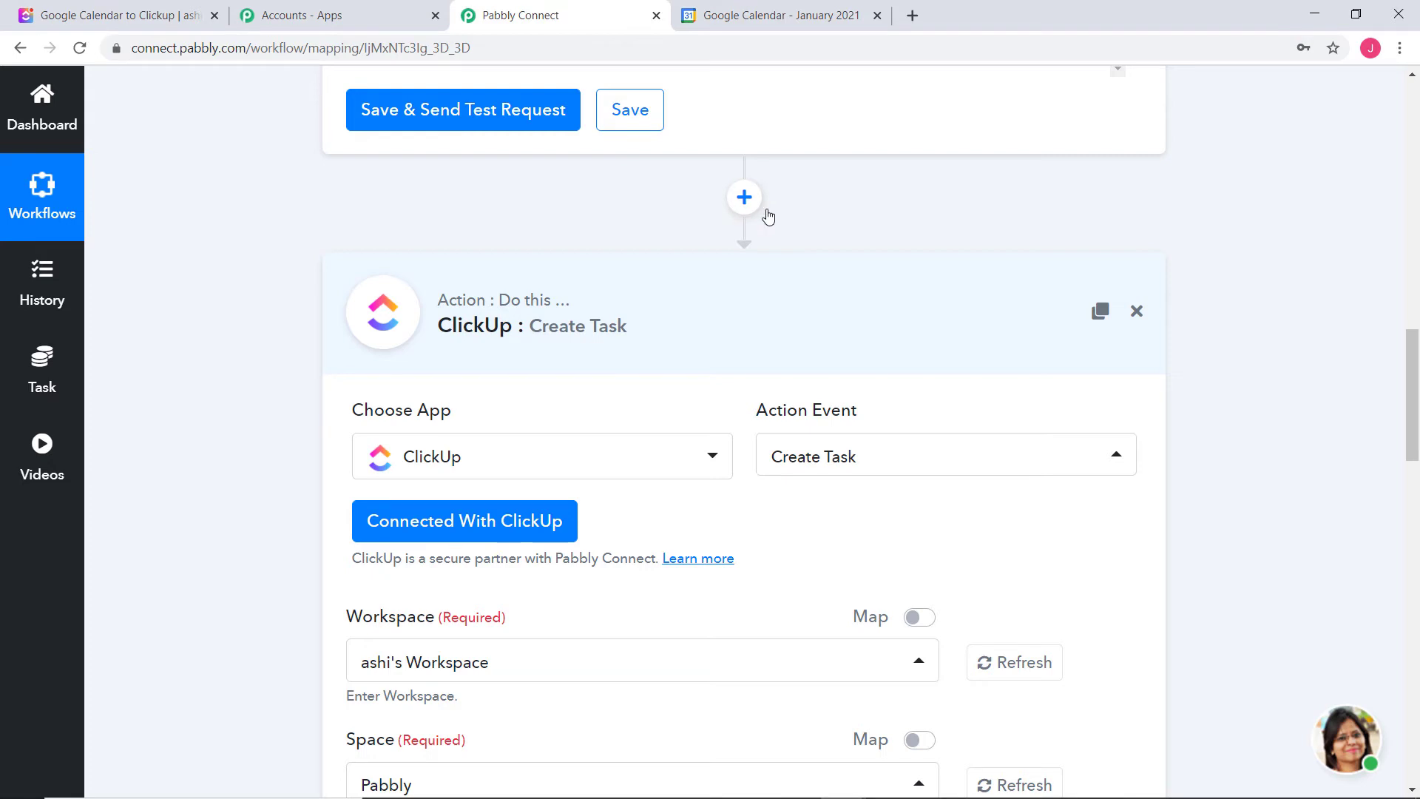
Insert a Date/Time Formatter step with the Format Date Only action before ClickUp and connect it
{"action": "left_click", "coordinate": [743, 197]}
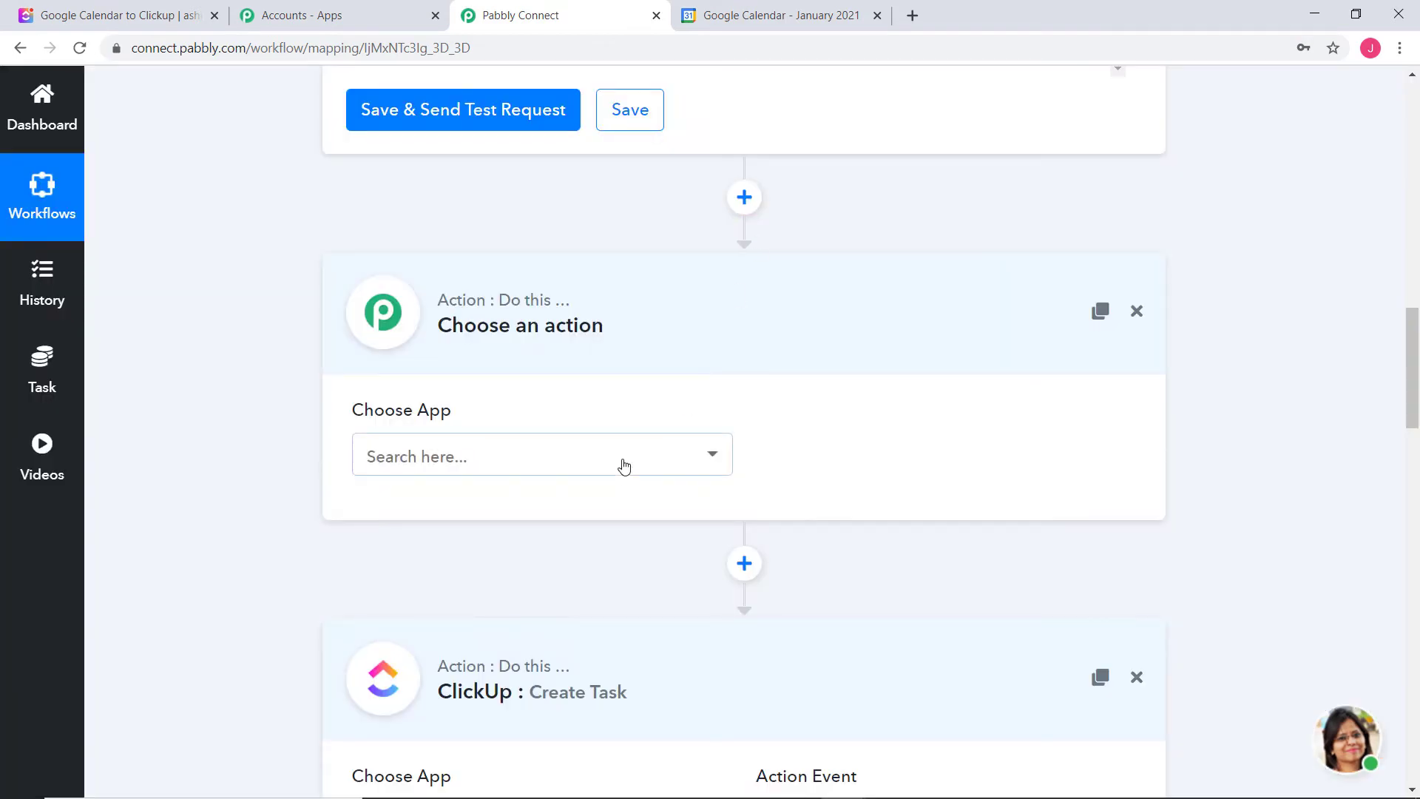
{"action": "left_click", "coordinate": [623, 465]}
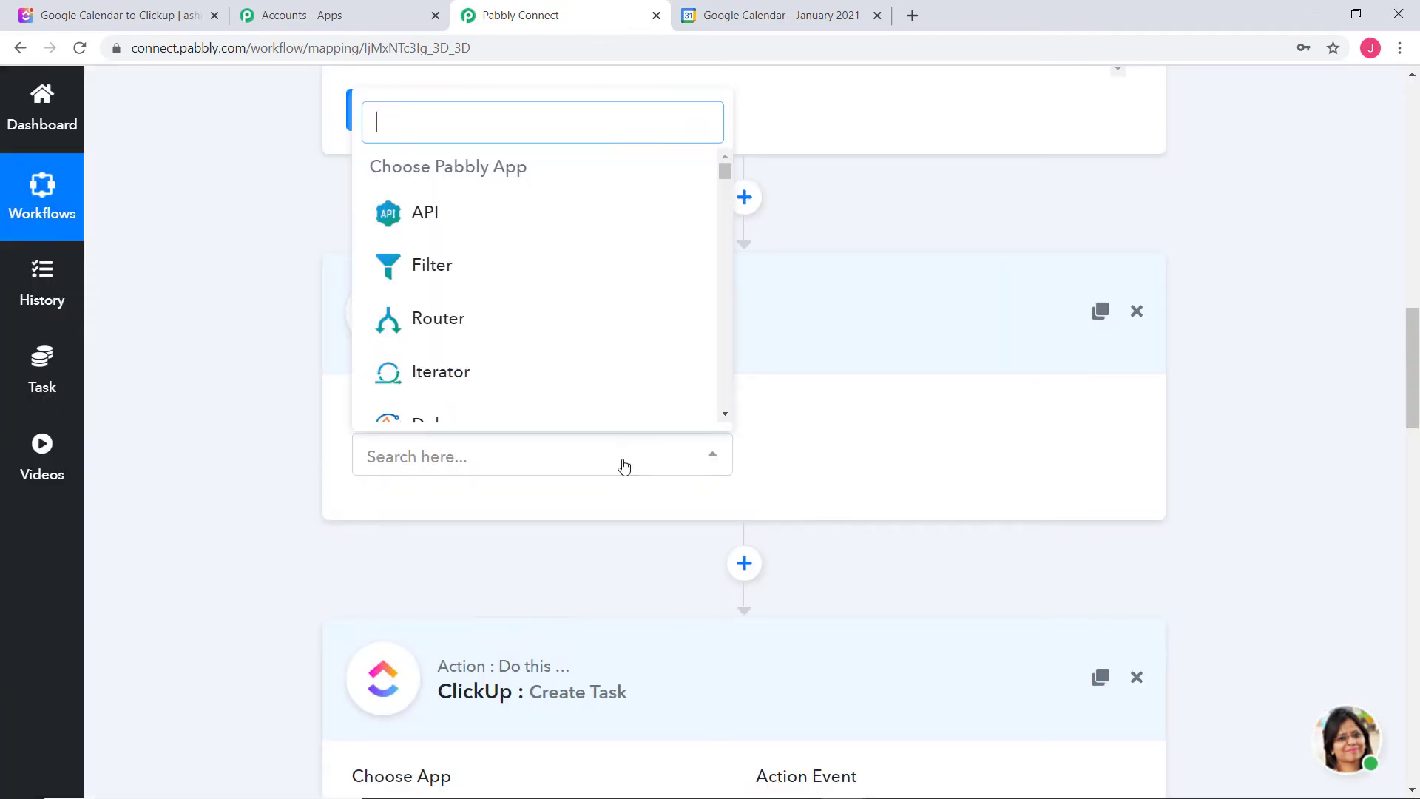
{"action": "type", "text": "dat"}
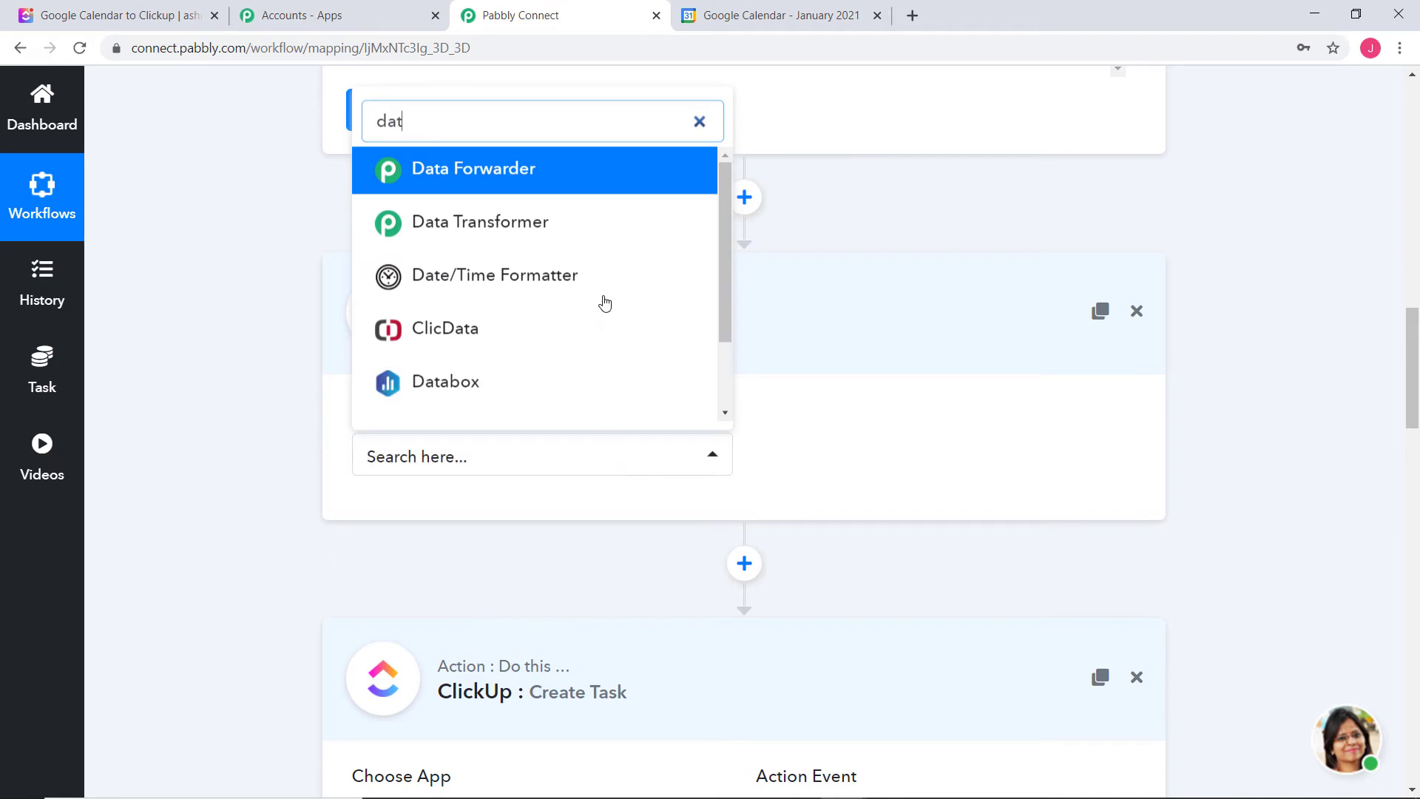
{"action": "left_click", "coordinate": [594, 290]}
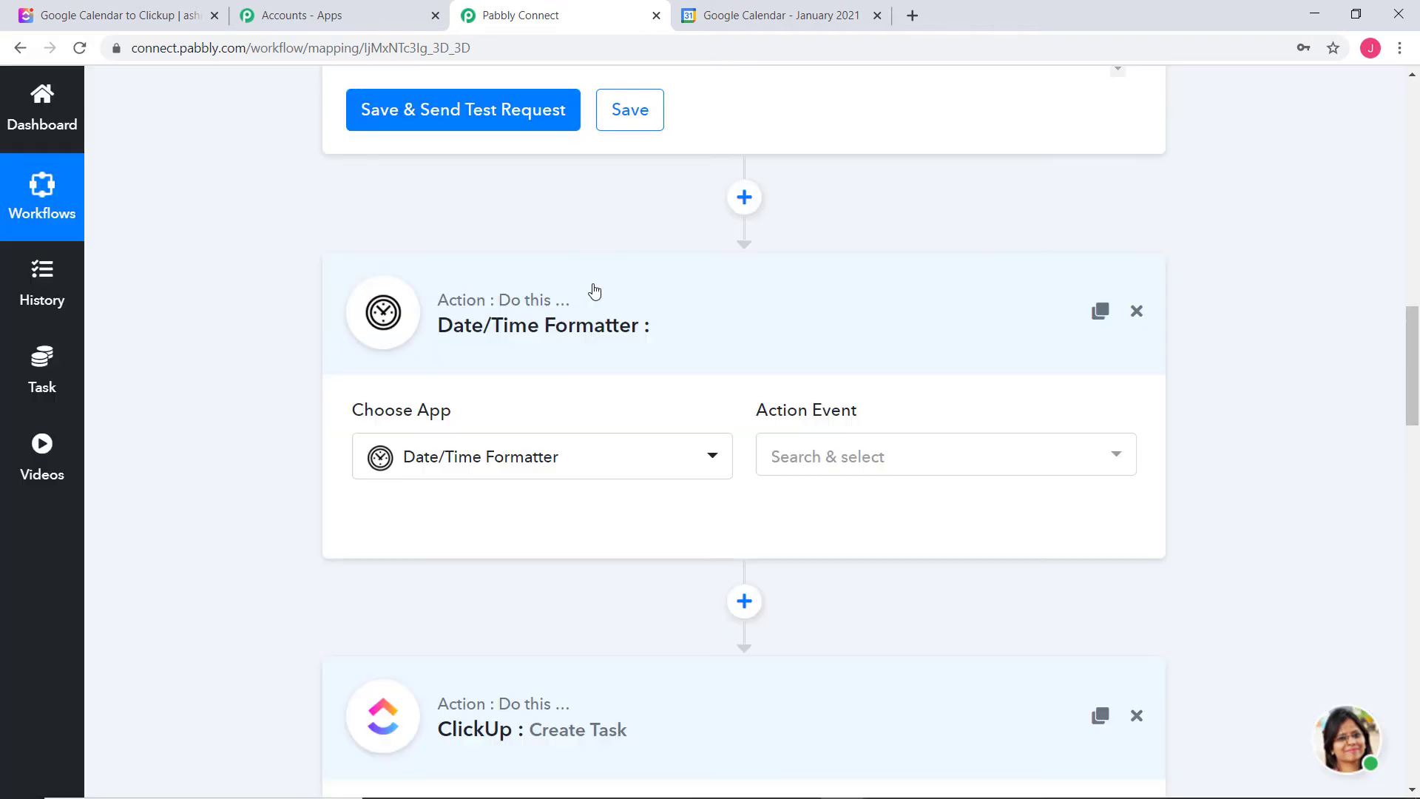
{"action": "left_click", "coordinate": [857, 449]}
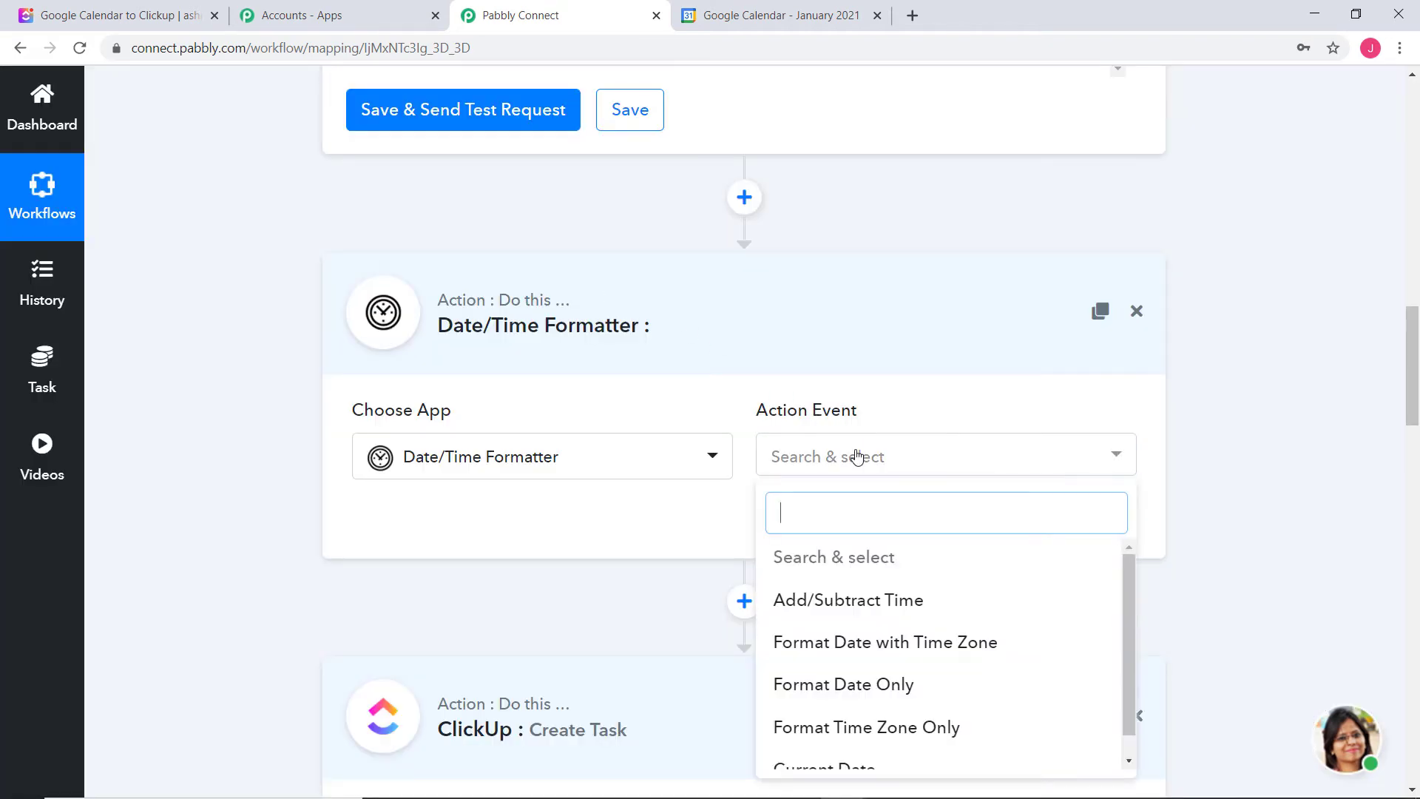
{"action": "left_click", "coordinate": [842, 686]}
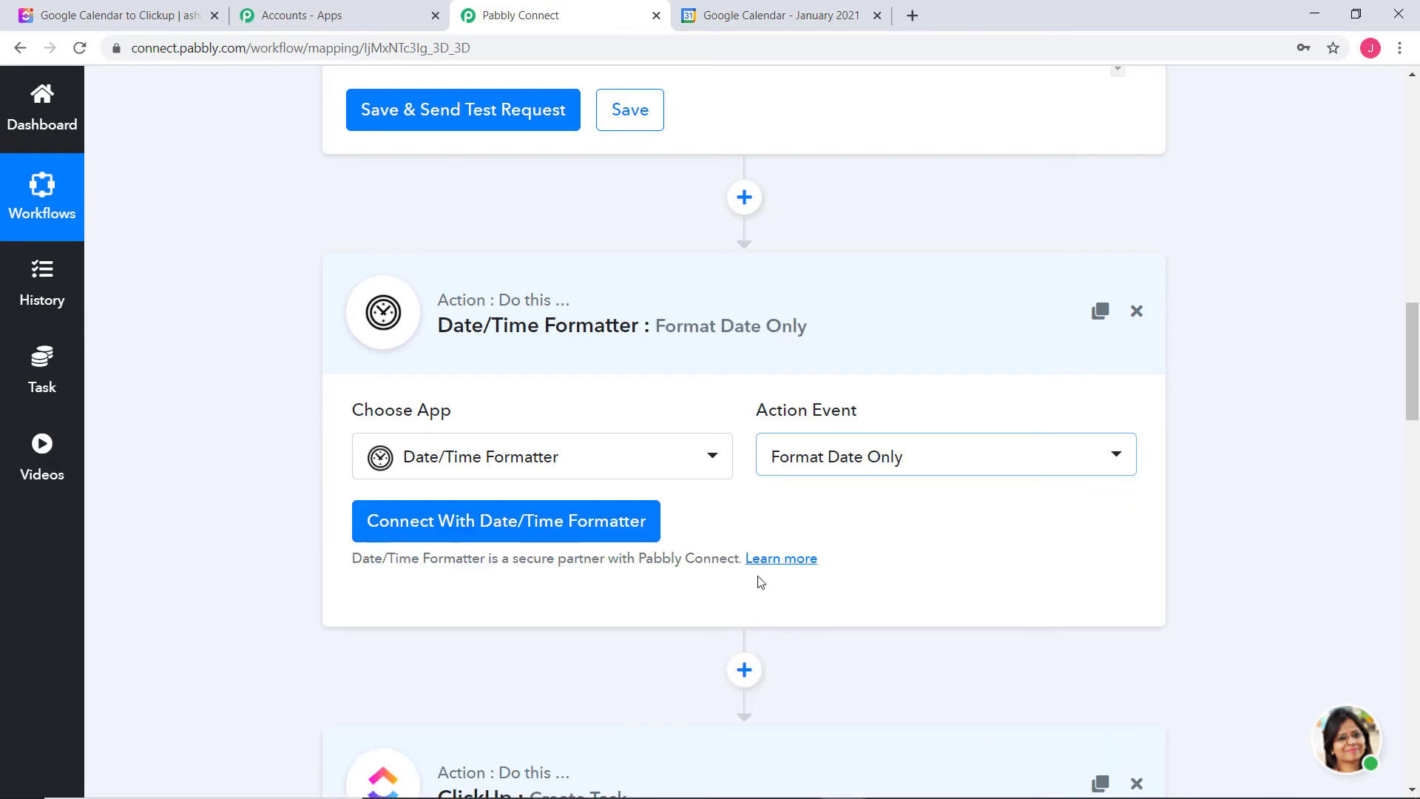
{"action": "left_click", "coordinate": [554, 522]}
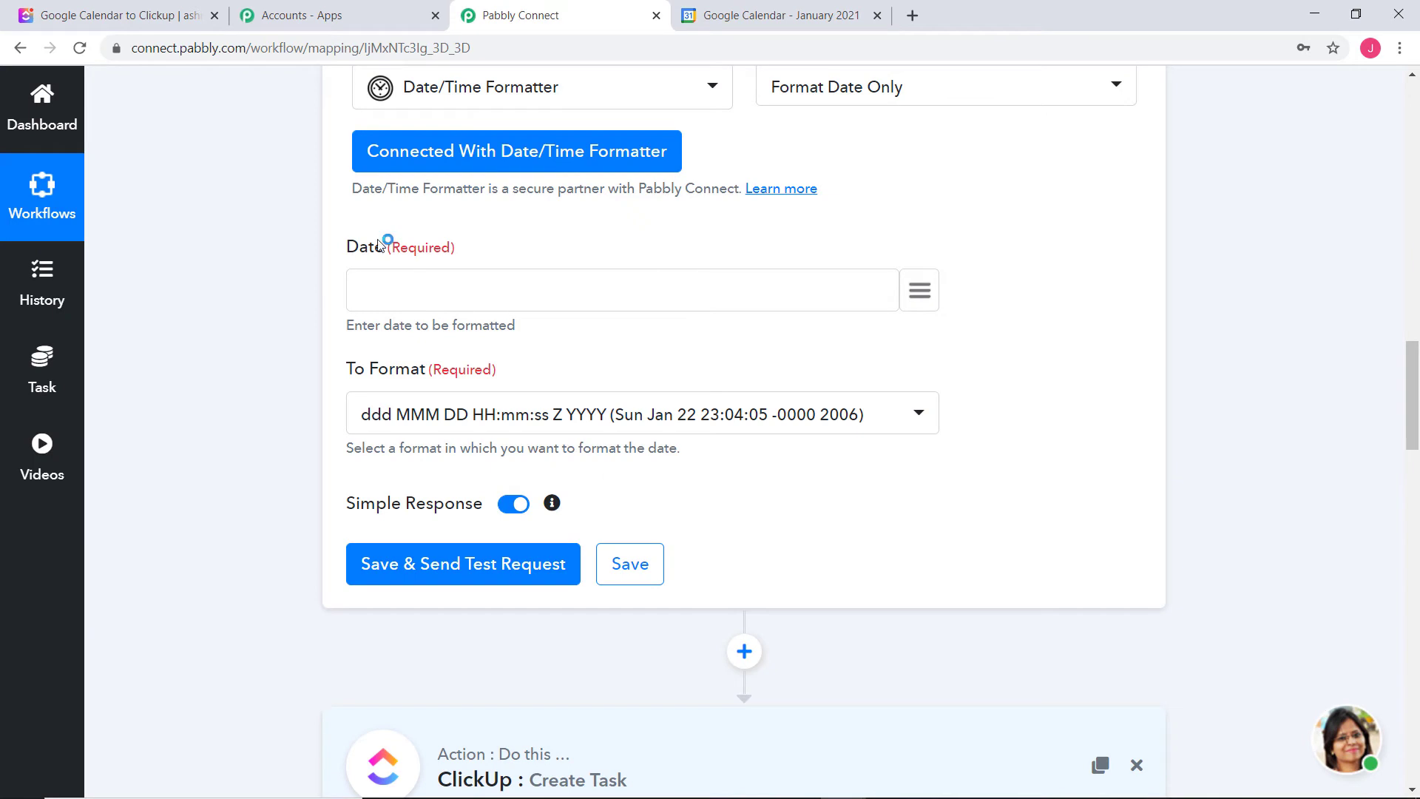
Map the event's start dateTime into Date and set To Format to Timestamp
{"action": "left_click", "coordinate": [936, 289]}
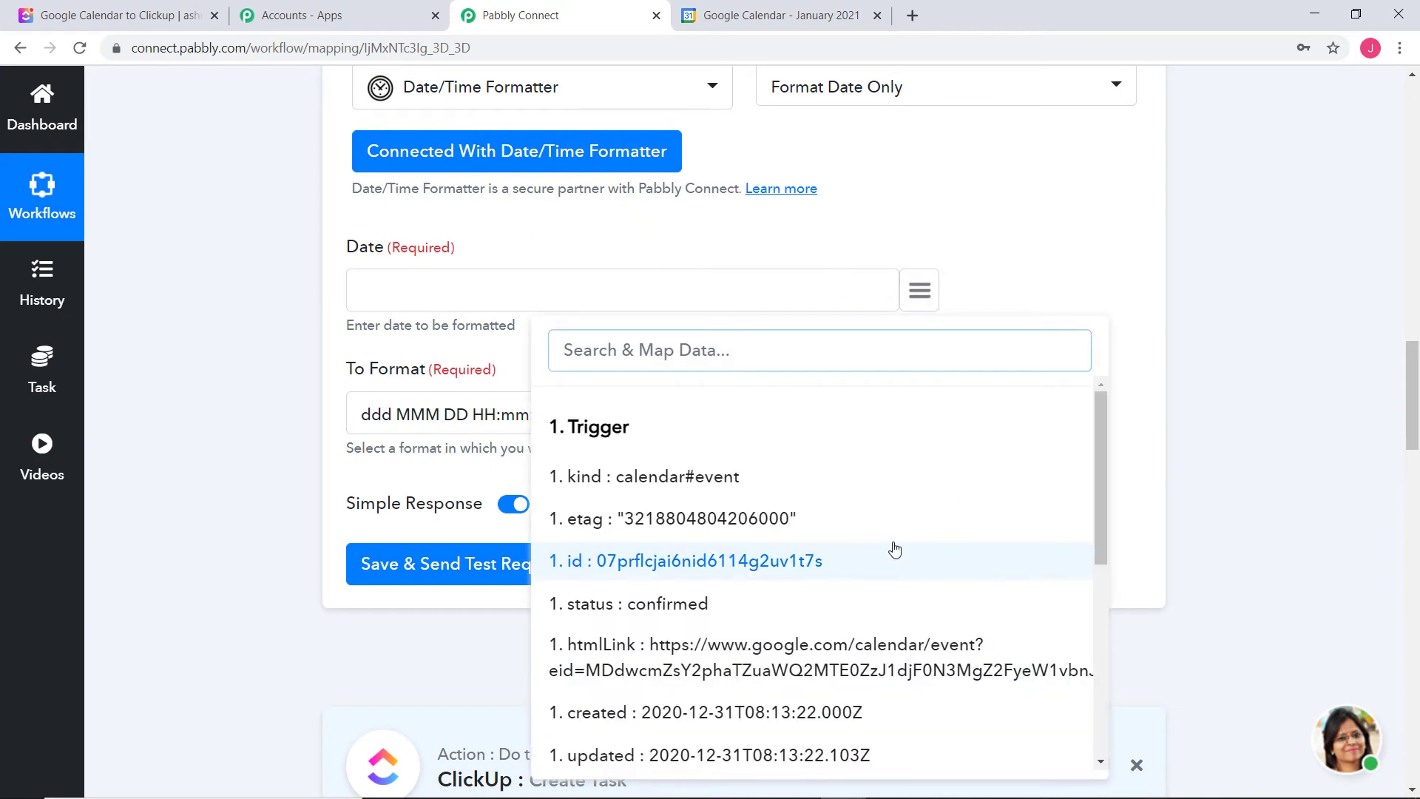
{"action": "scroll", "coordinate": [895, 549], "scroll_direction": "down", "scroll_amount": 2}
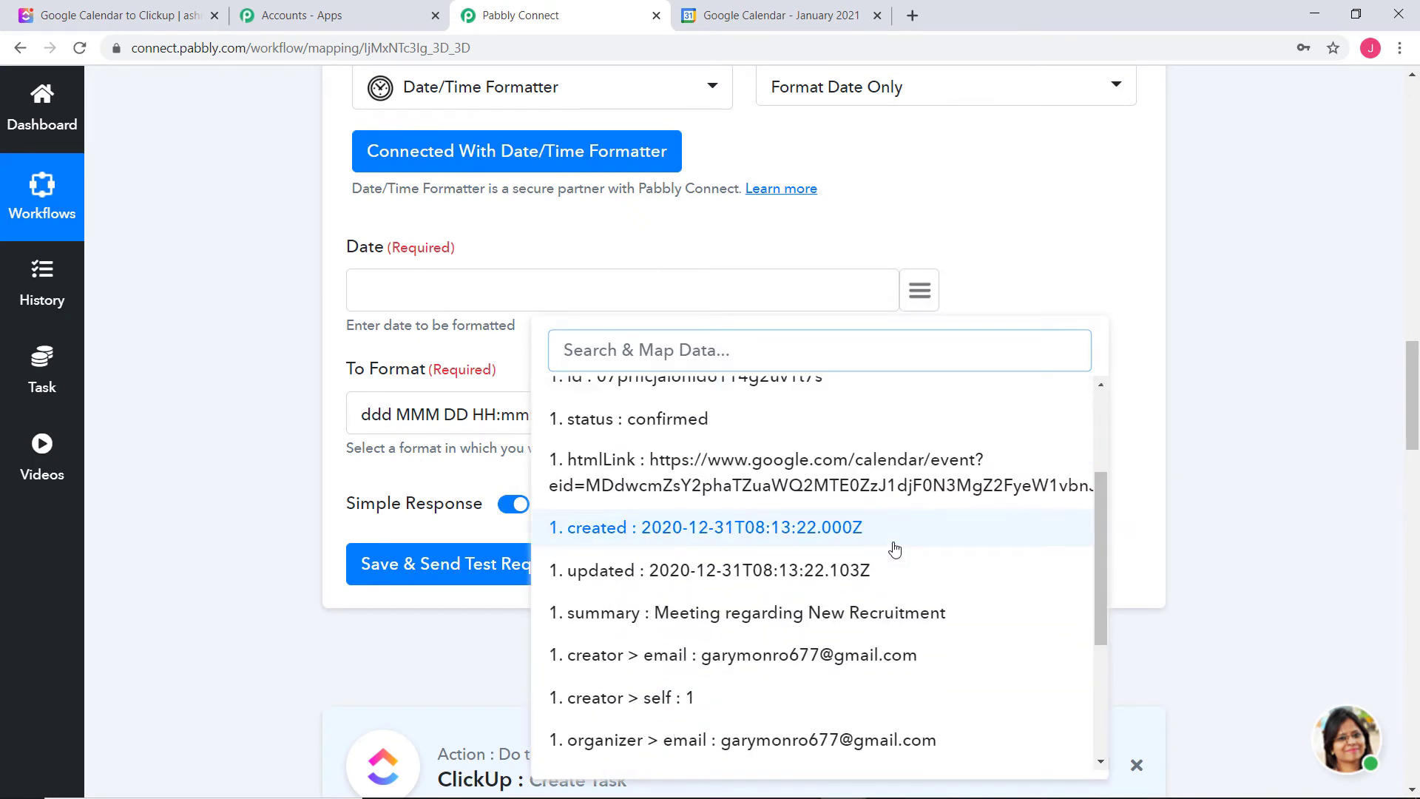
{"action": "scroll", "coordinate": [895, 549], "scroll_direction": "down", "scroll_amount": 3}
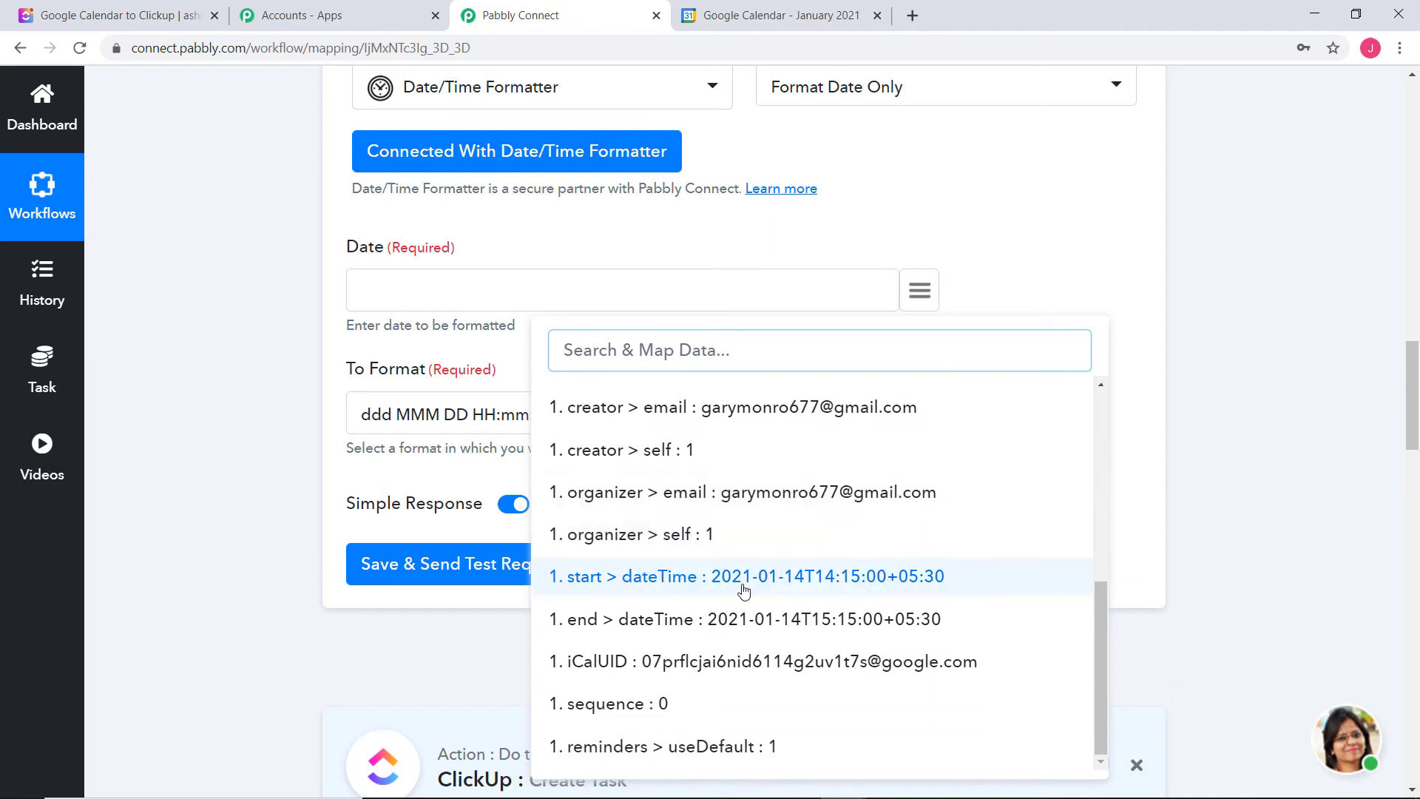
{"action": "left_click", "coordinate": [802, 576]}
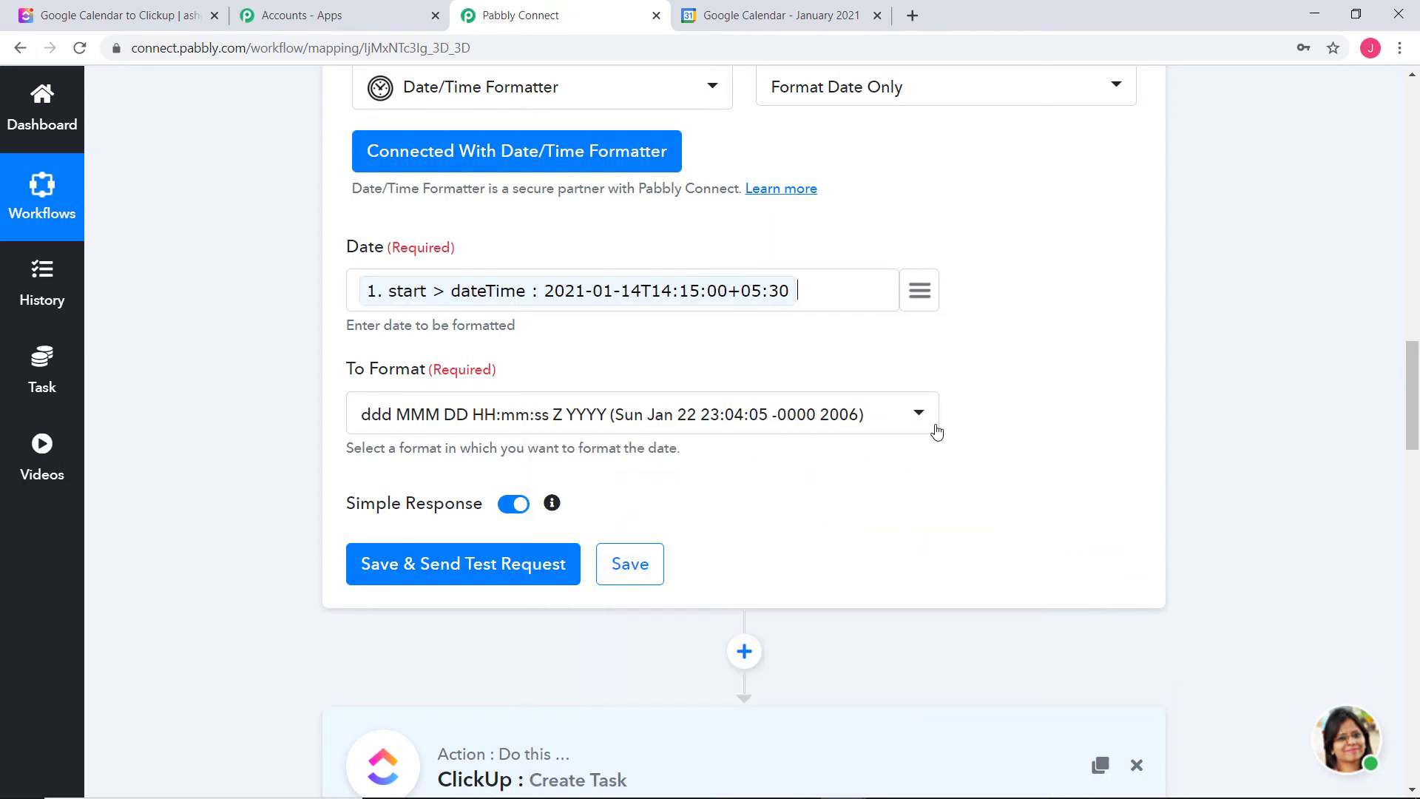
{"action": "left_click", "coordinate": [917, 412]}
{"action": "scroll", "coordinate": [741, 589], "scroll_direction": "down", "scroll_amount": 10}
{"action": "scroll", "coordinate": [698, 672], "scroll_direction": "down", "scroll_amount": 3}
{"action": "left_click", "coordinate": [431, 747]}
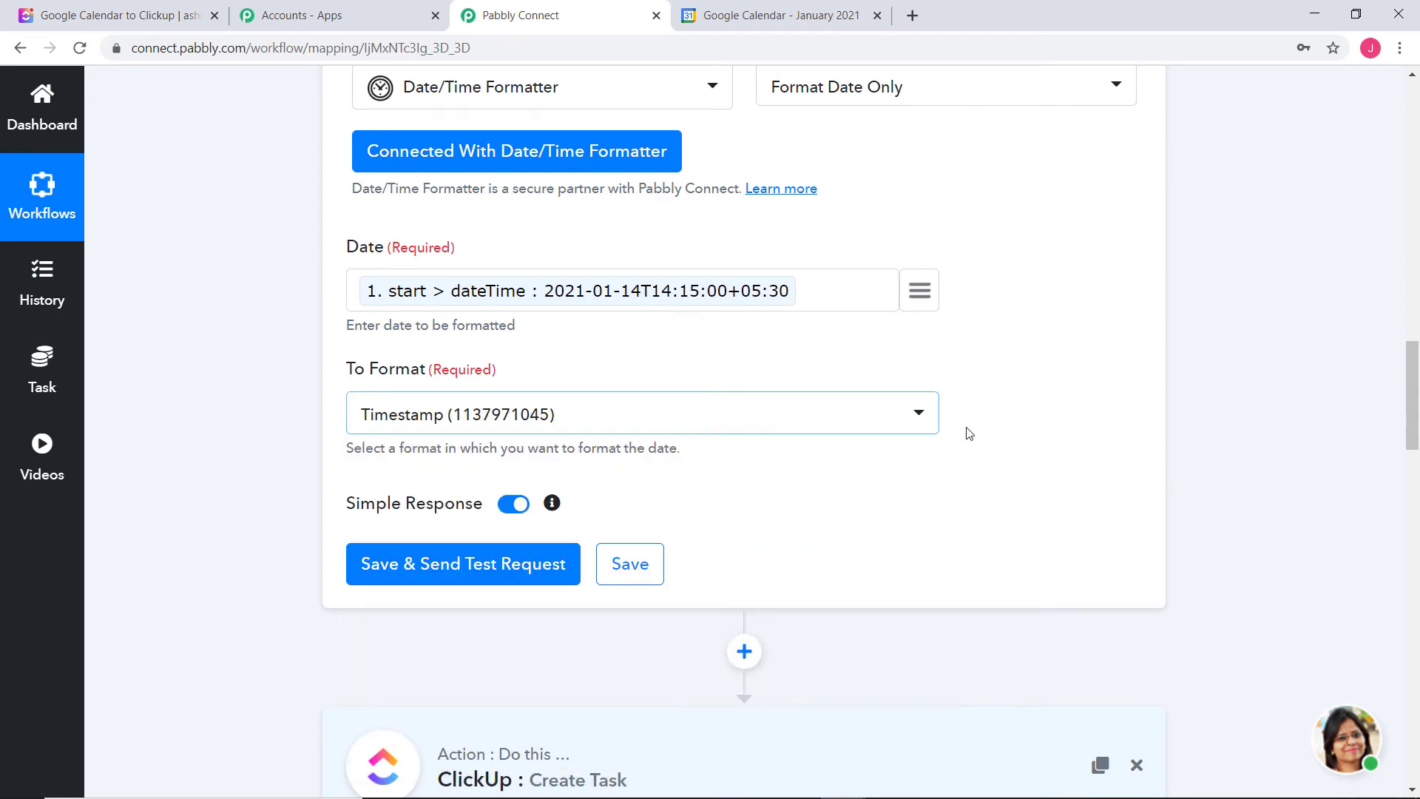
{"action": "left_click", "coordinate": [402, 588]}
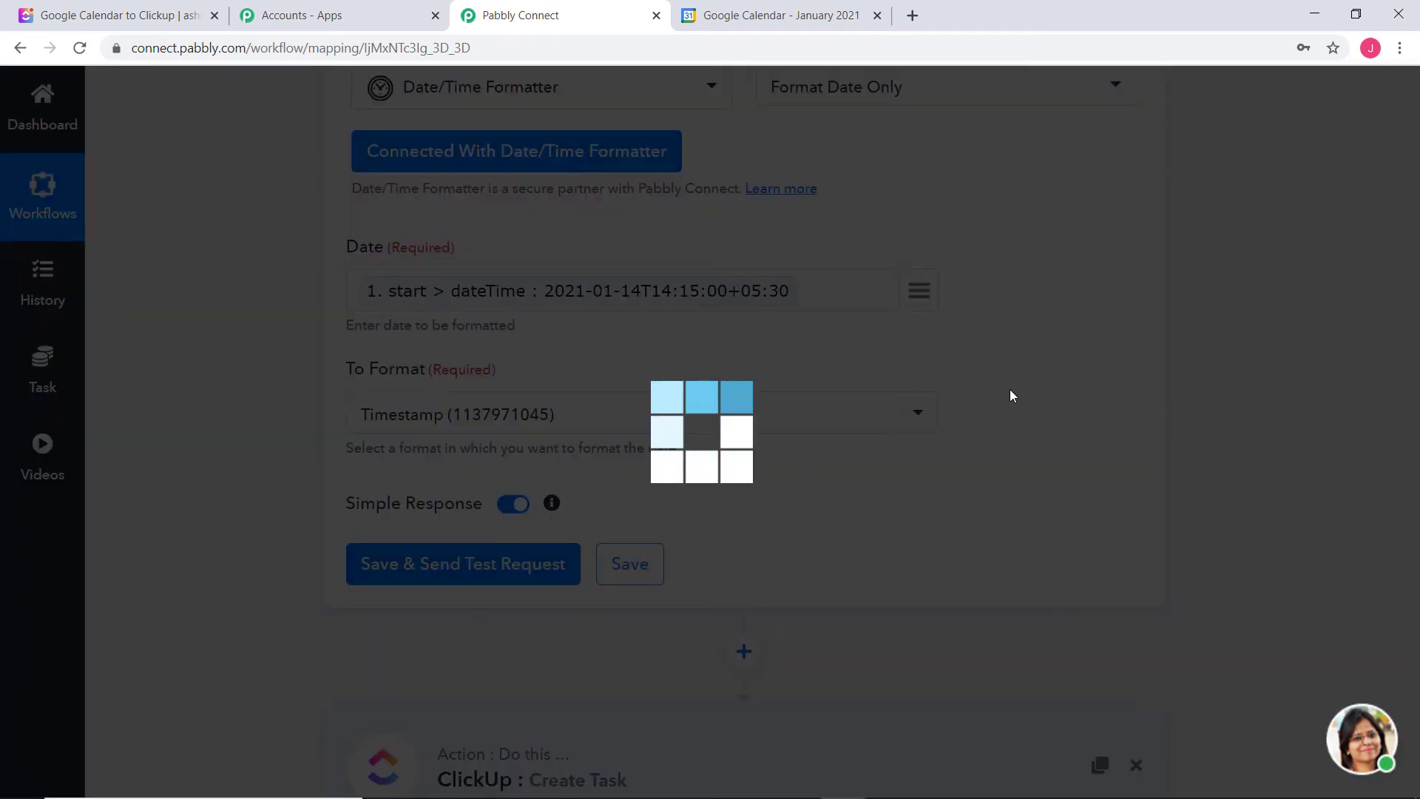
{"action": "scroll", "coordinate": [1054, 372], "scroll_direction": "down", "scroll_amount": 3}
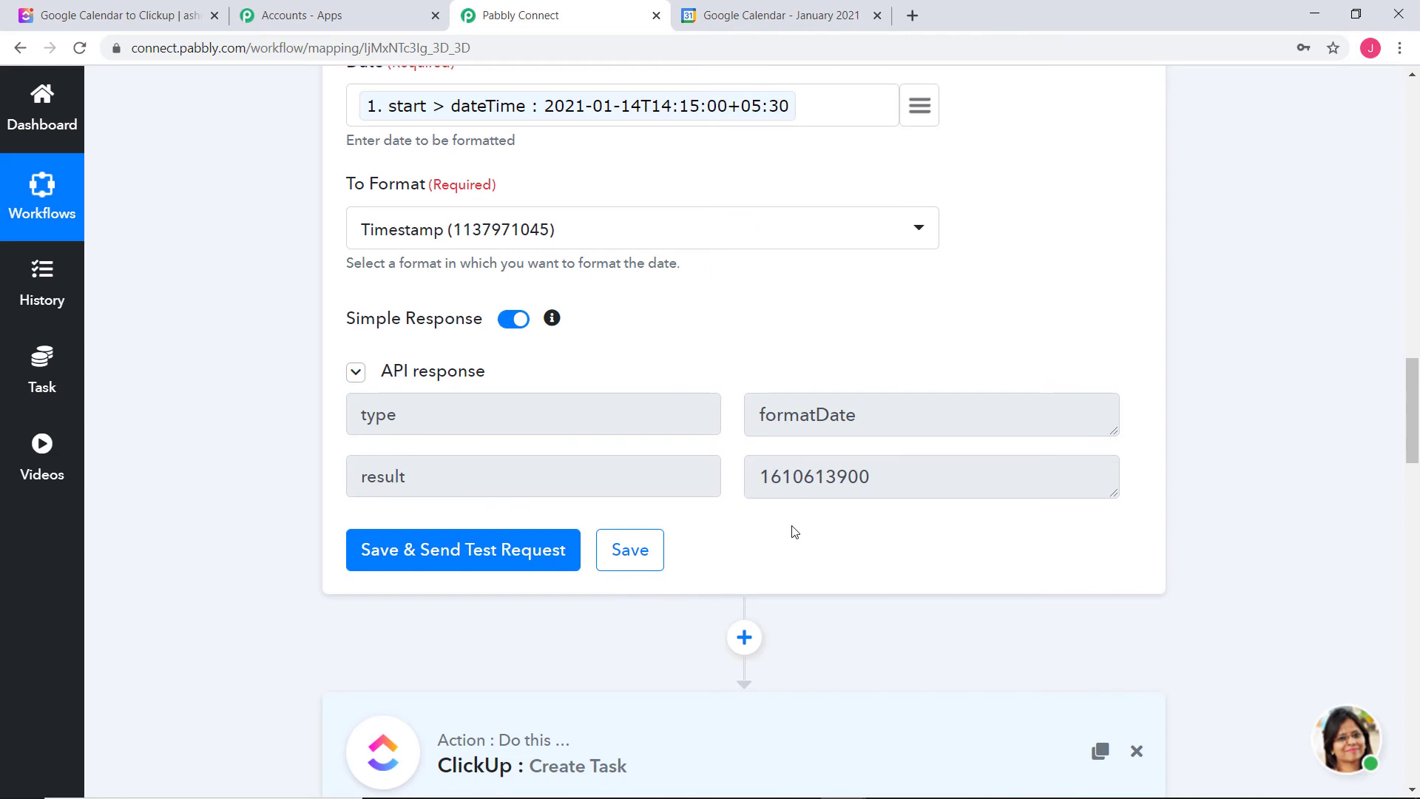
{"action": "left_click_drag", "start_coordinate": [891, 475], "coordinate": [738, 492]}
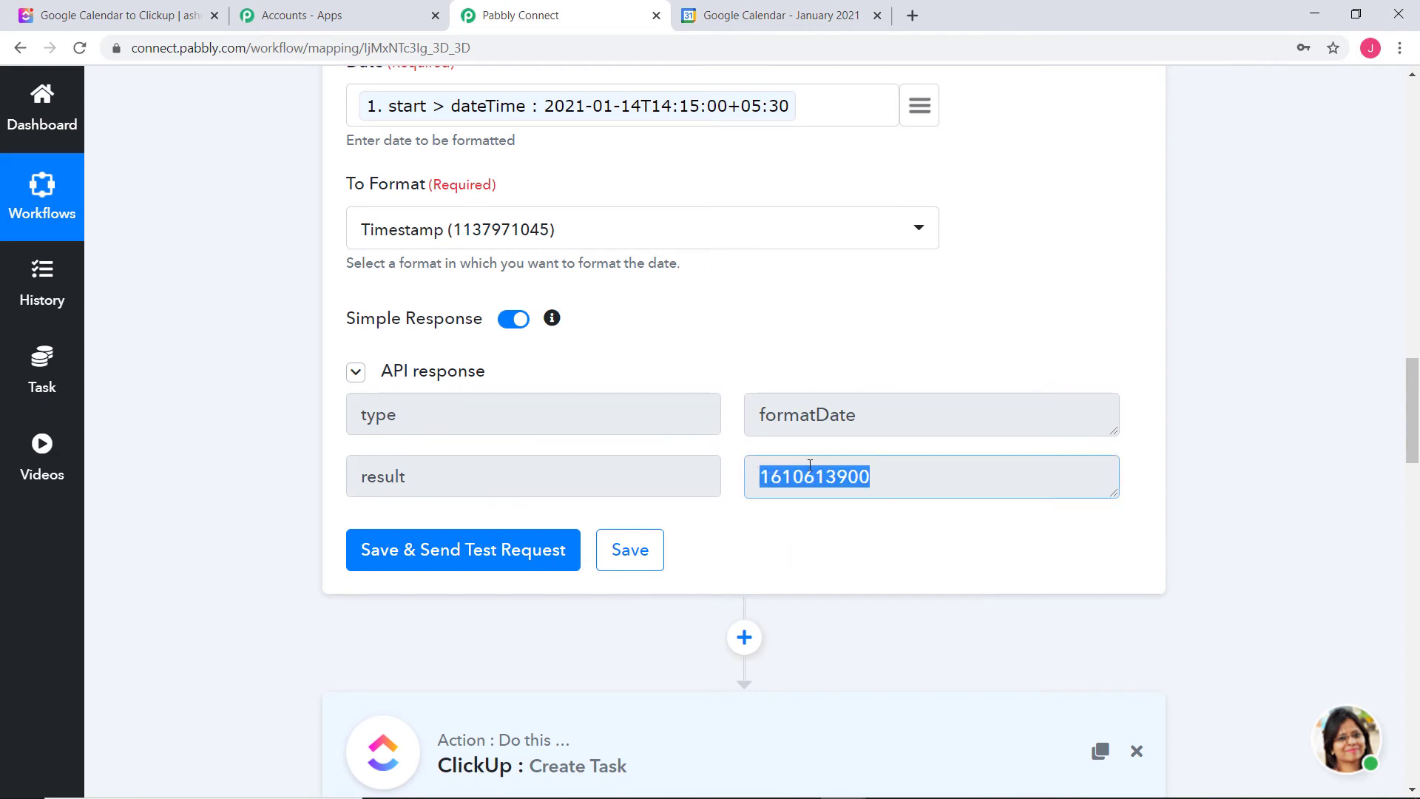
{"action": "left_click", "coordinate": [738, 545]}
{"action": "left_click_drag", "start_coordinate": [885, 485], "coordinate": [755, 488]}
{"action": "left_click", "coordinate": [829, 481]}
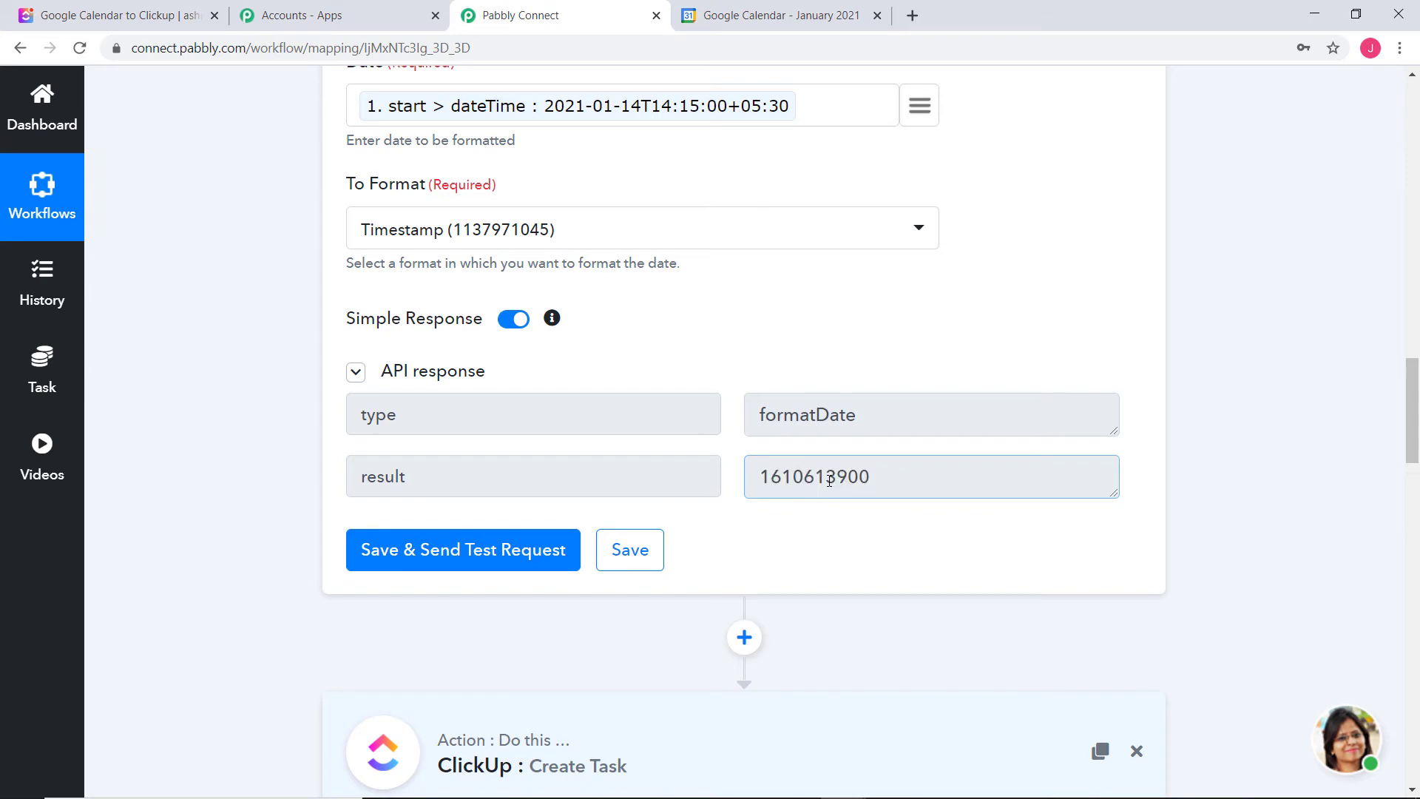
{"action": "scroll", "coordinate": [950, 527], "scroll_direction": "down", "scroll_amount": 5}
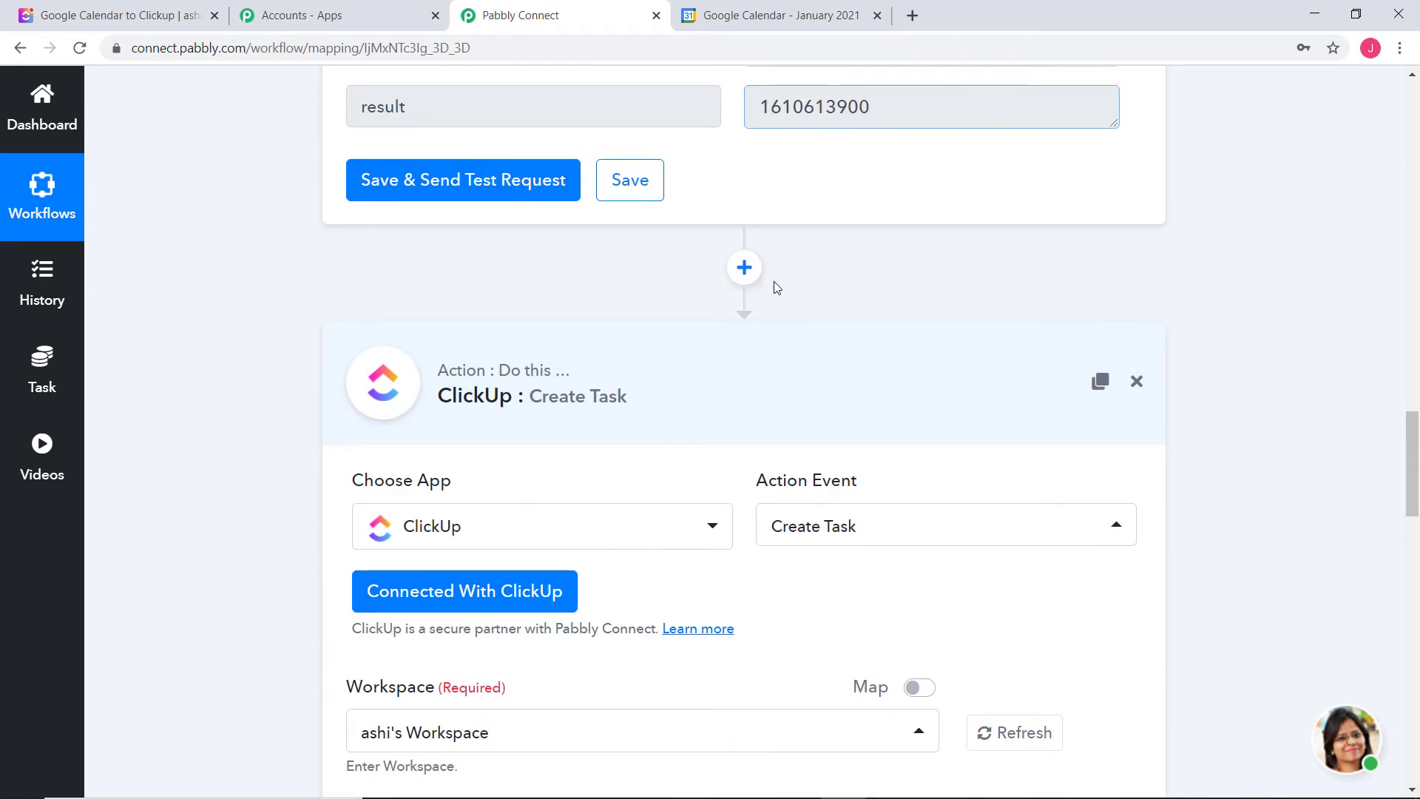
{"action": "left_click", "coordinate": [744, 269]}
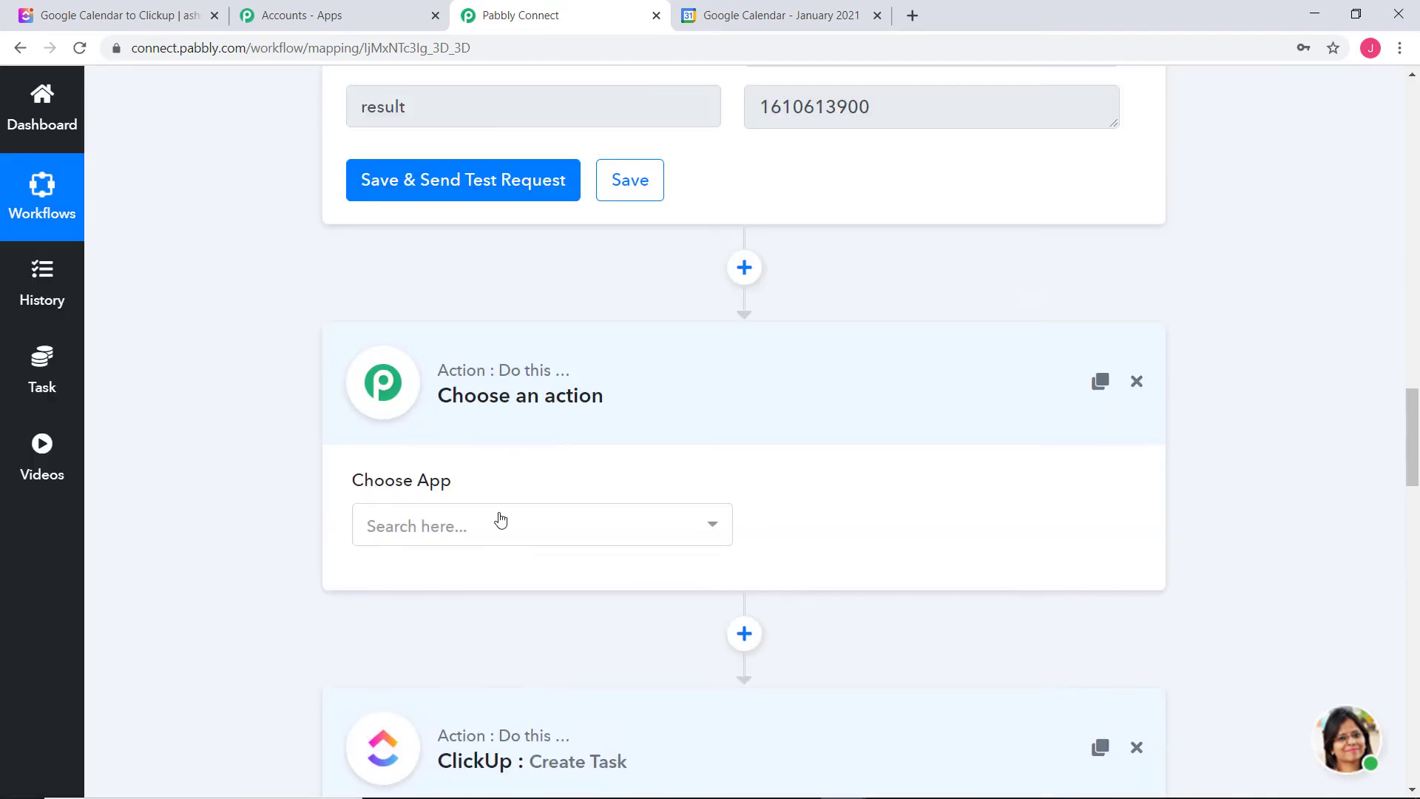
Set the new step to Number Formatter with Perform Math Operation and connect it
{"action": "left_click", "coordinate": [616, 530]}
{"action": "type", "text": "num"}
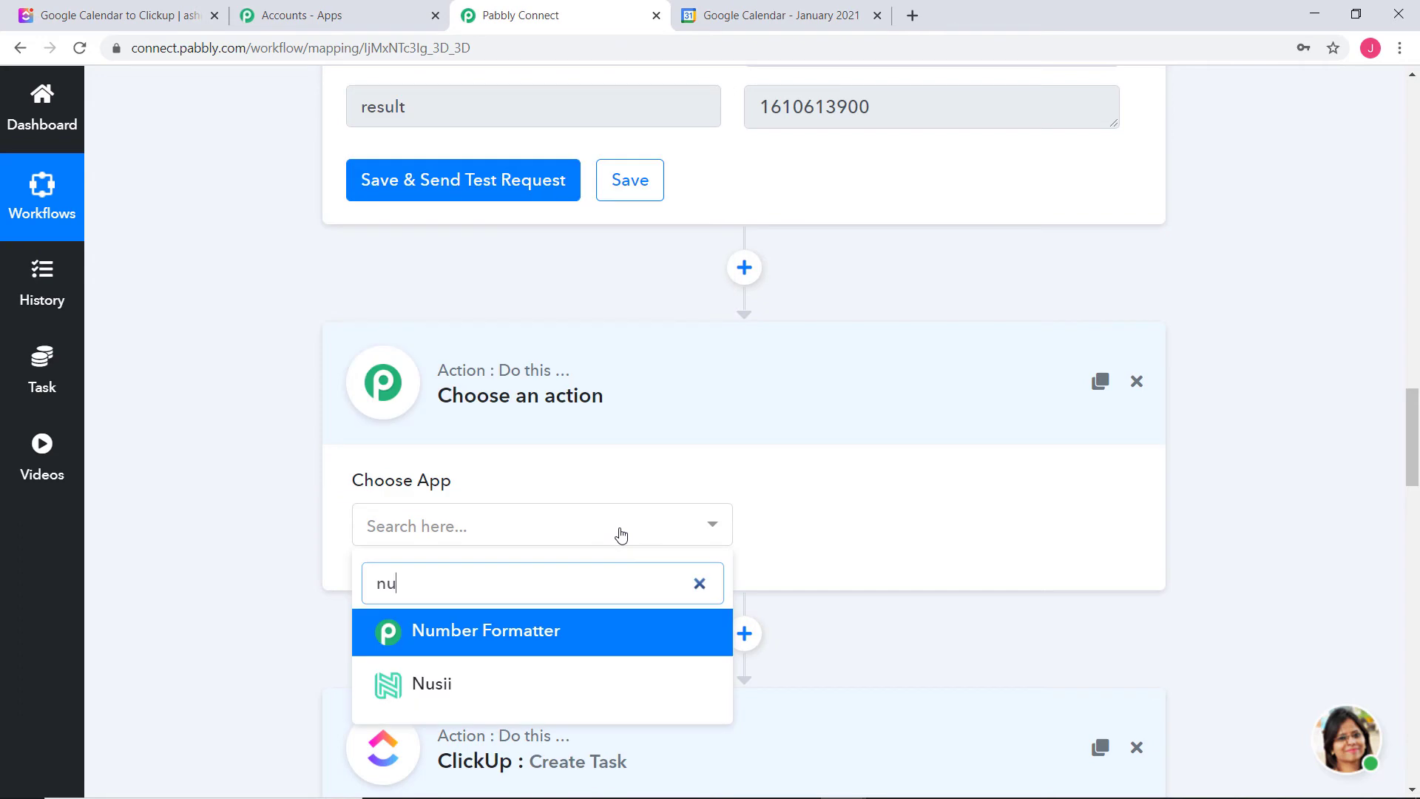
{"action": "left_click", "coordinate": [611, 629]}
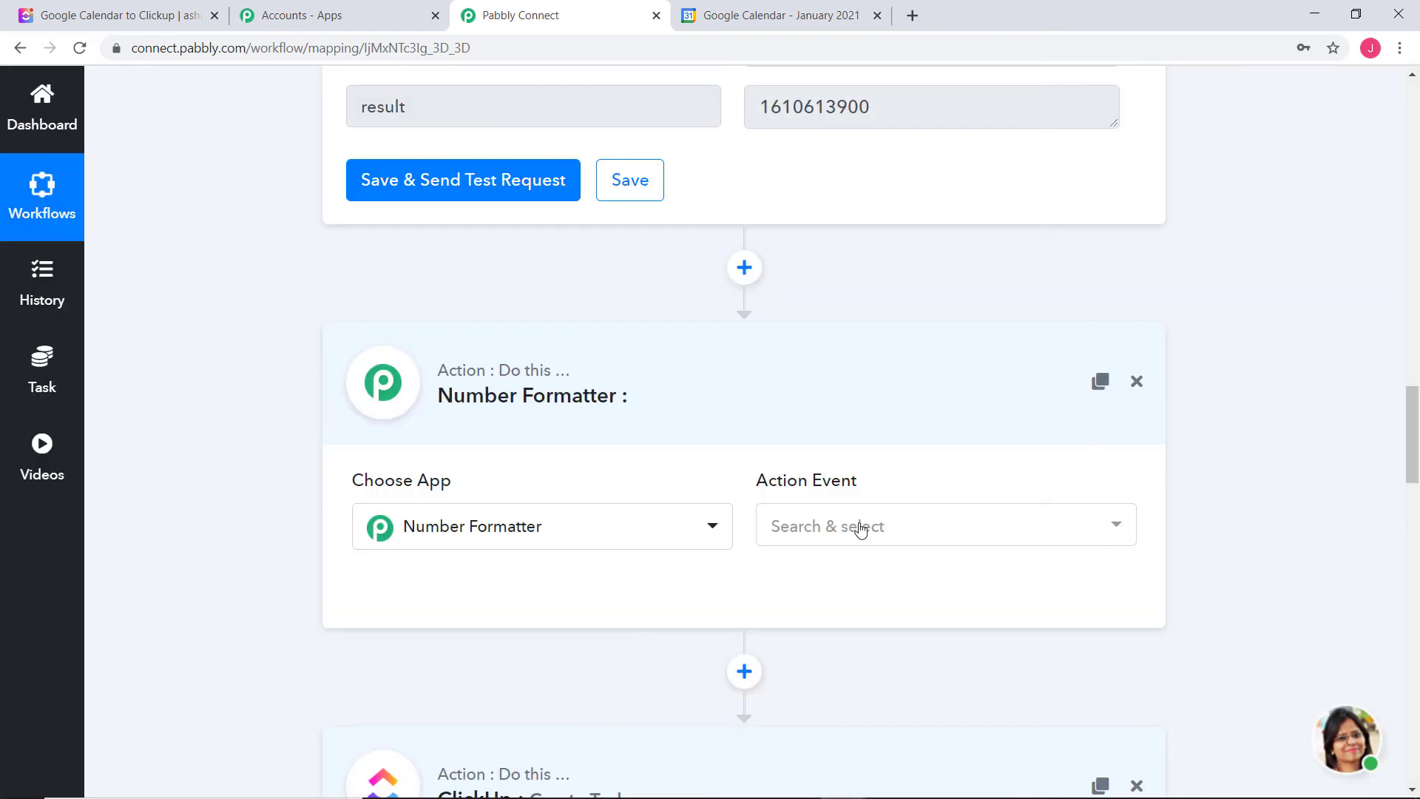
{"action": "left_click", "coordinate": [860, 528]}
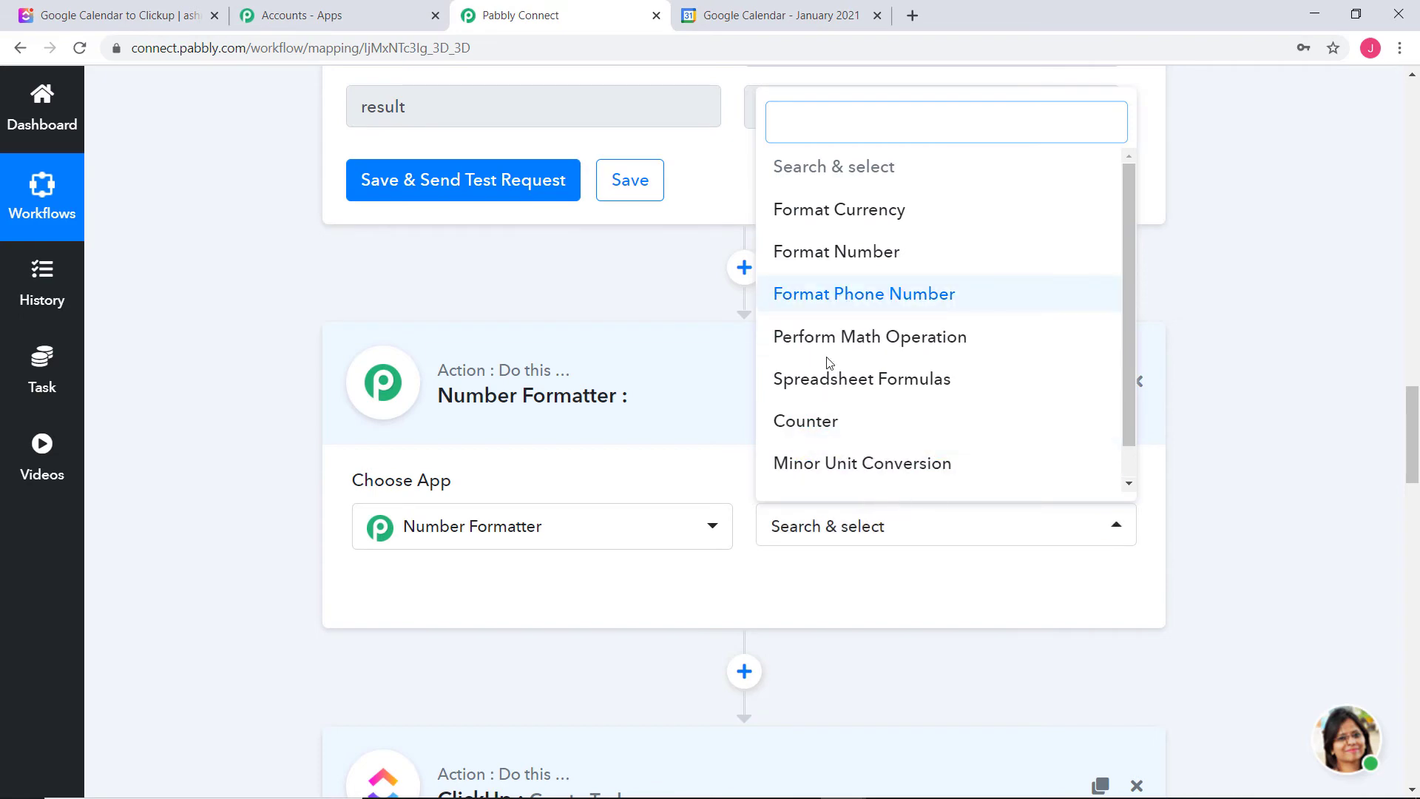
{"action": "left_click", "coordinate": [856, 346]}
{"action": "left_click", "coordinate": [633, 590]}
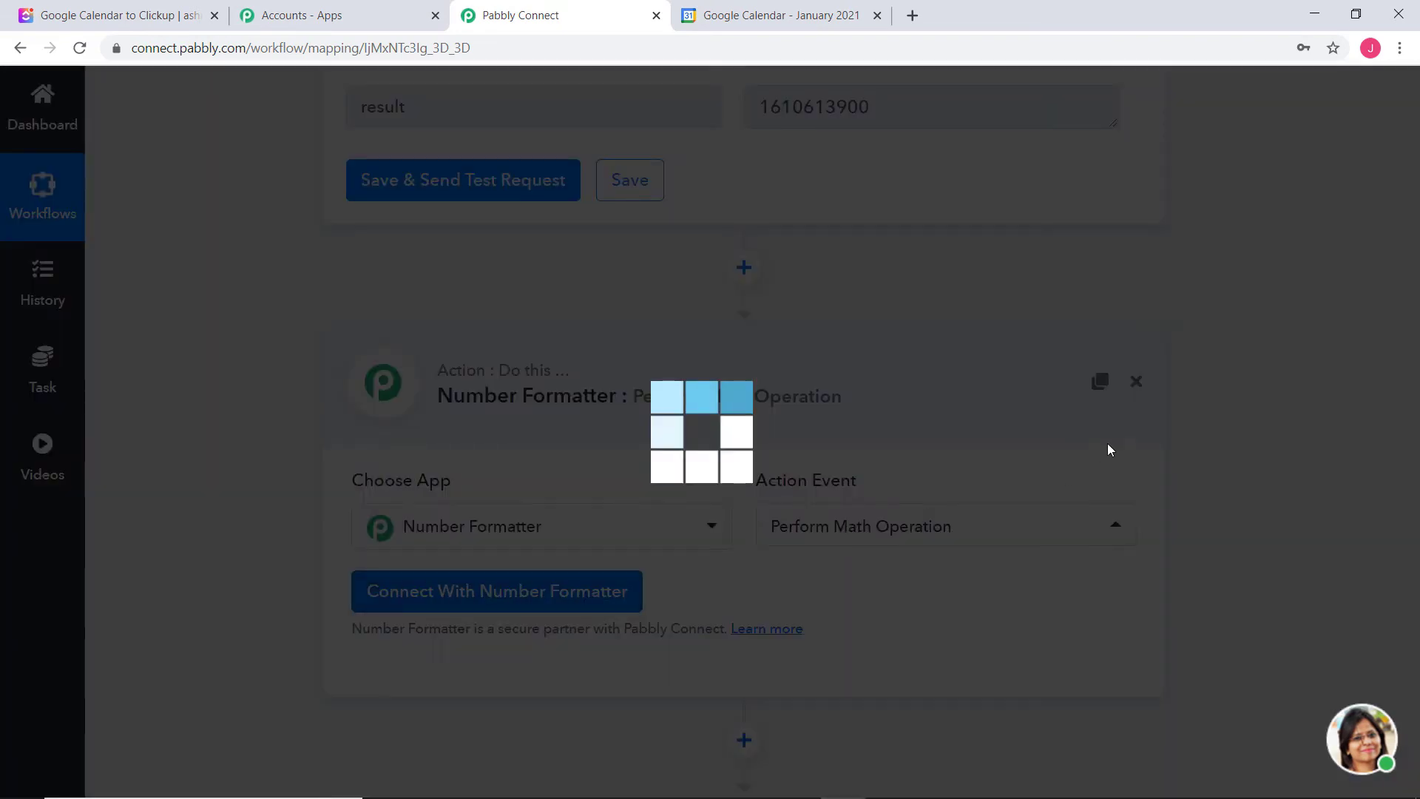
Map the timestamp result plus ',1000' into Numbers and set Operation to Multiply
{"action": "scroll", "coordinate": [1176, 466], "scroll_direction": "down", "scroll_amount": 5}
{"action": "scroll", "coordinate": [1177, 472], "scroll_direction": "down", "scroll_amount": 1}
{"action": "scroll", "coordinate": [1150, 401], "scroll_direction": "up", "scroll_amount": 7}
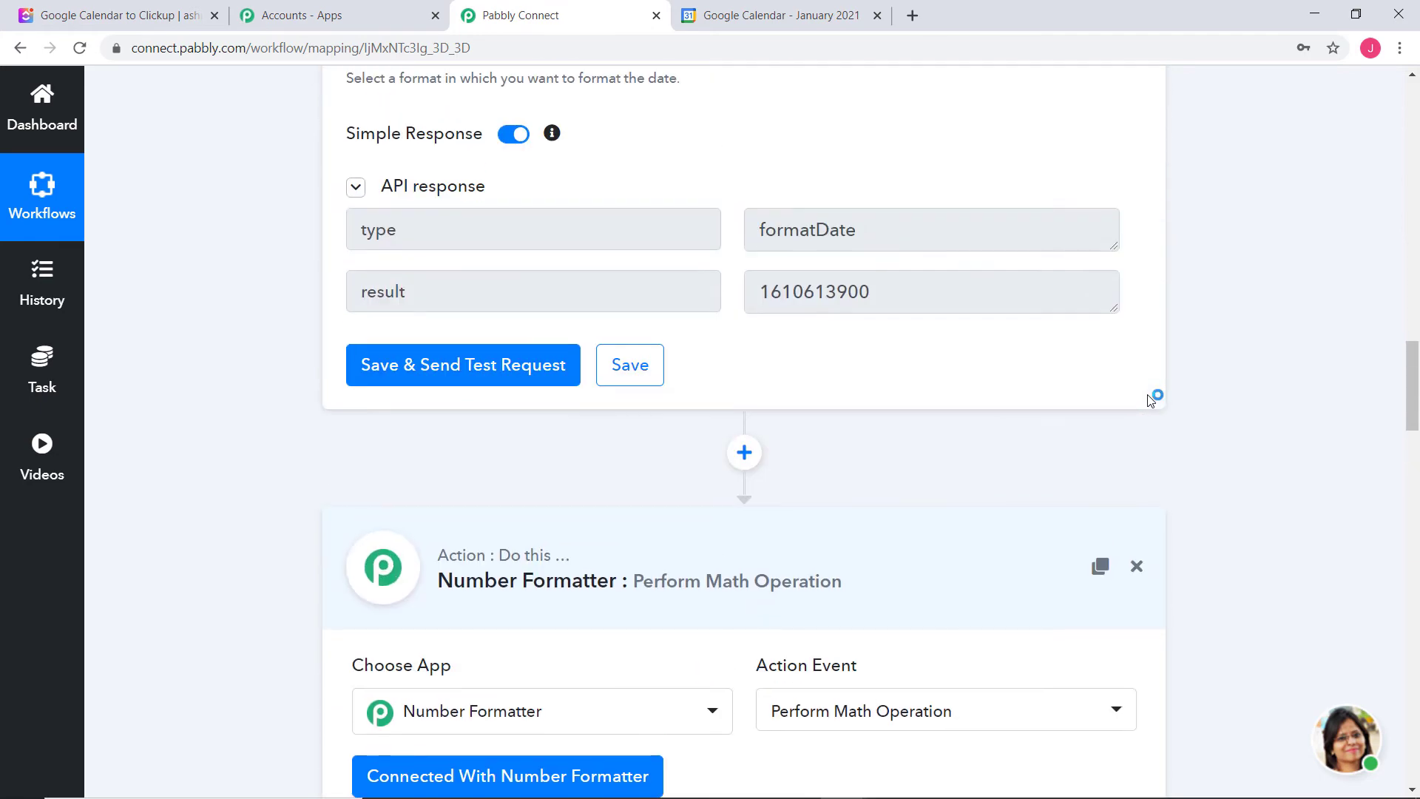
{"action": "scroll", "coordinate": [1269, 462], "scroll_direction": "down", "scroll_amount": 7}
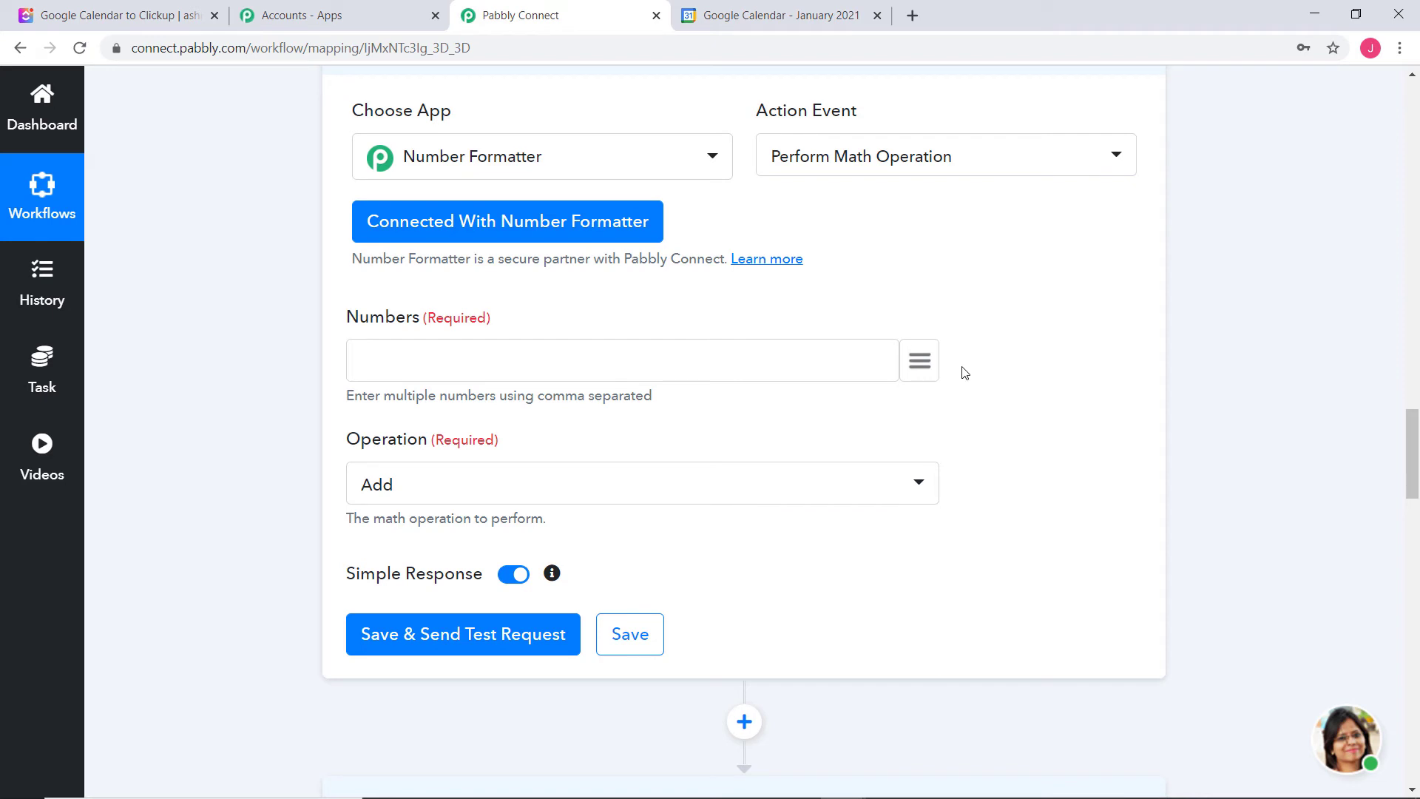
{"action": "left_click", "coordinate": [920, 362]}
{"action": "left_click_drag", "start_coordinate": [1102, 485], "coordinate": [1103, 704]}
{"action": "left_click", "coordinate": [715, 743]}
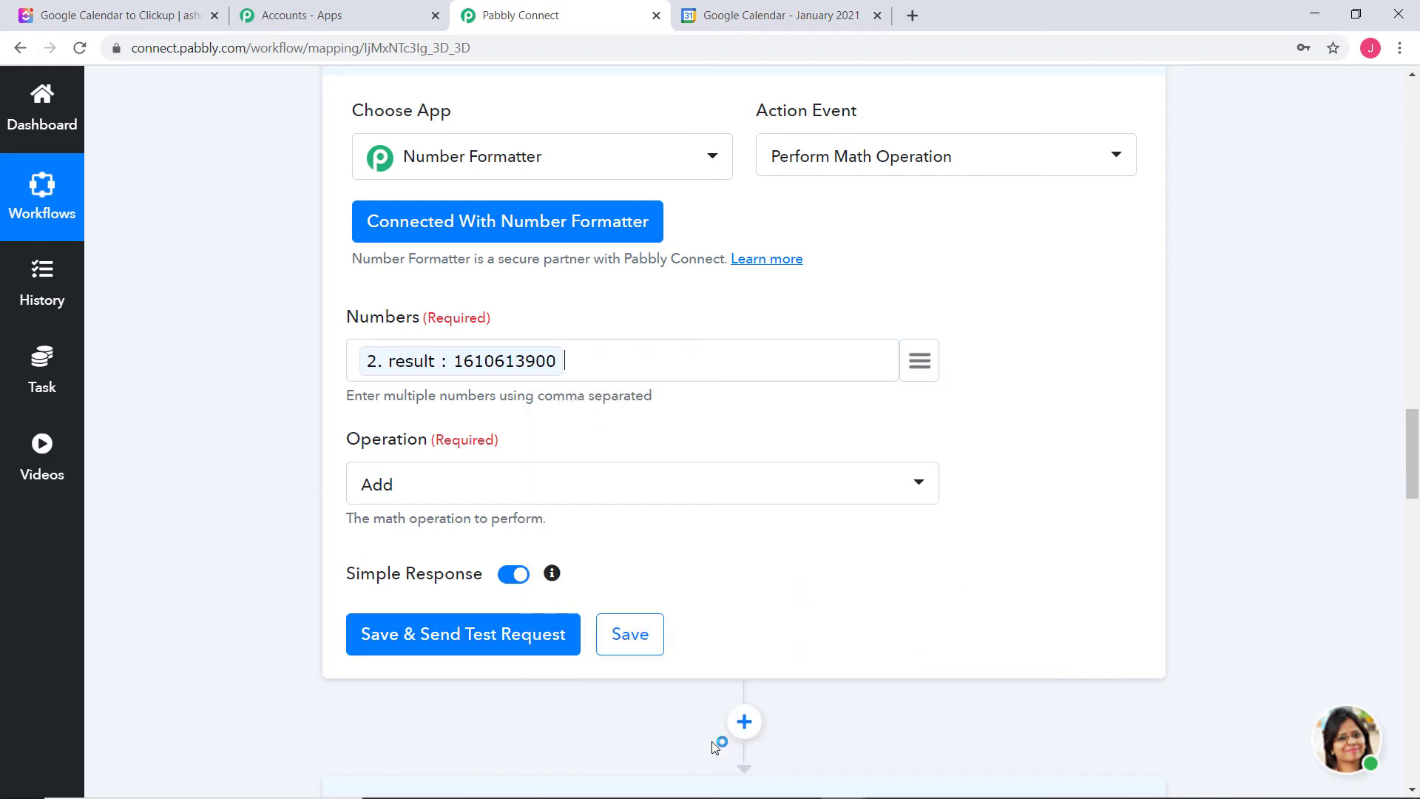
{"action": "type", "text": ","}
{"action": "left_click", "coordinate": [747, 498]}
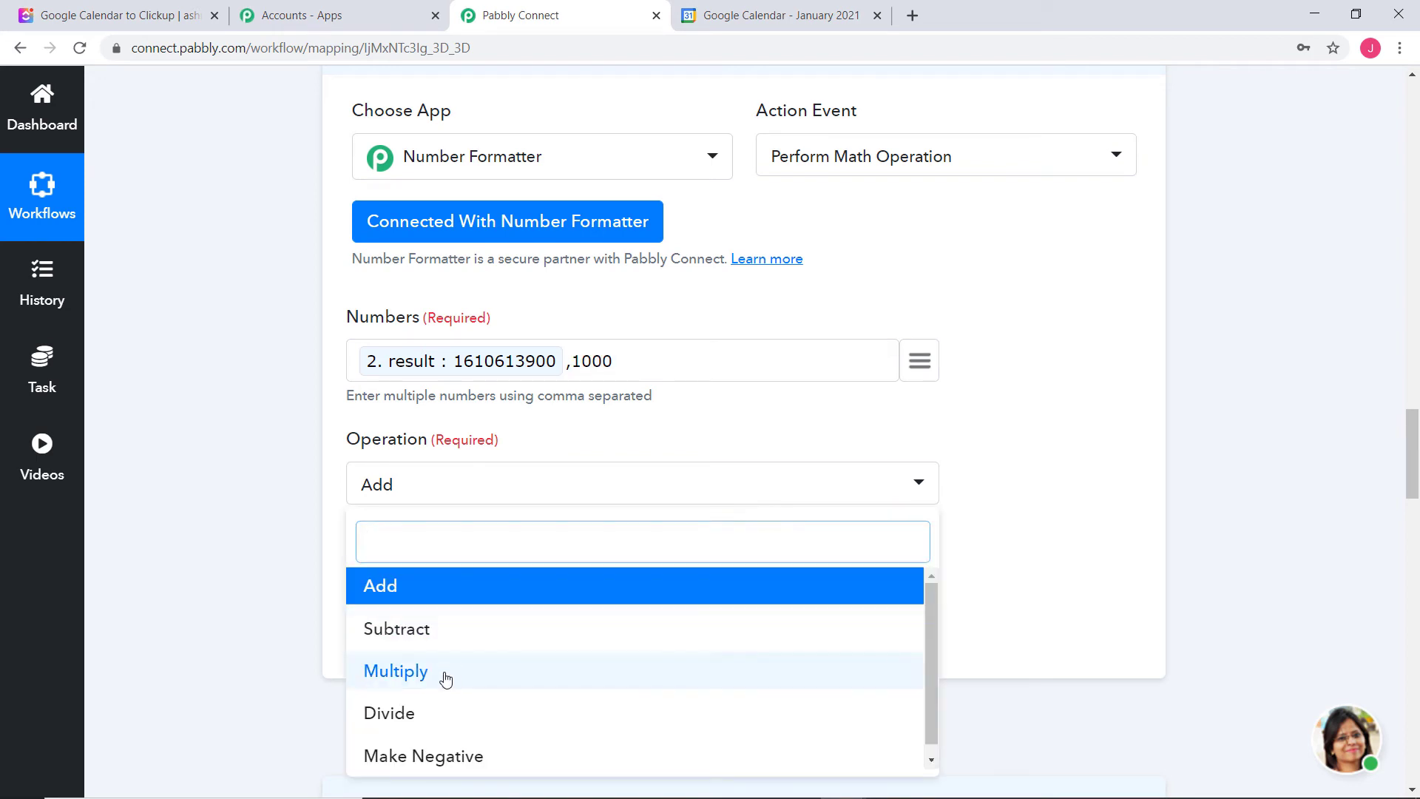
{"action": "left_click", "coordinate": [444, 673]}
{"action": "left_click", "coordinate": [448, 649]}
{"action": "scroll", "coordinate": [1329, 455], "scroll_direction": "down", "scroll_amount": 5}
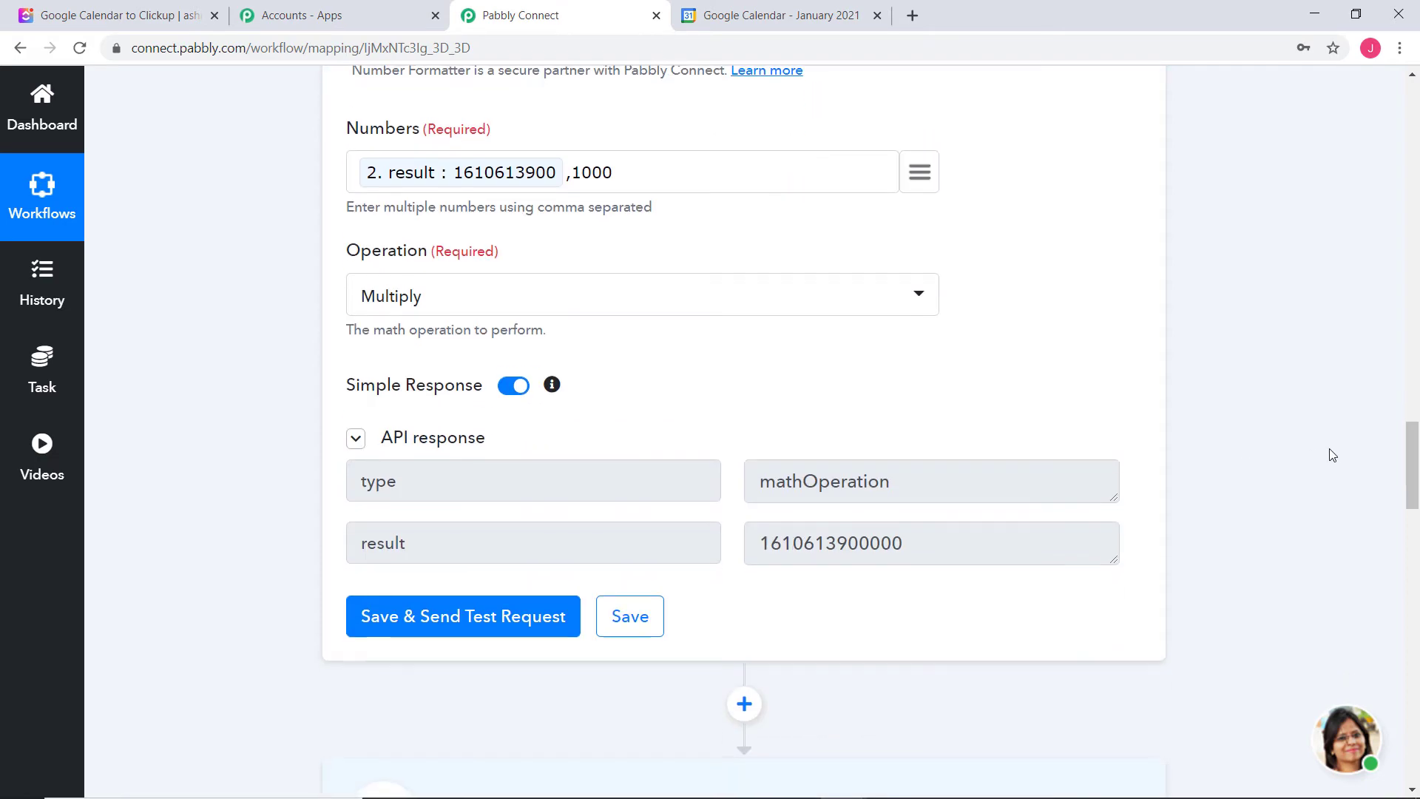
{"action": "left_click_drag", "start_coordinate": [753, 366], "coordinate": [917, 369]}
{"action": "left_click", "coordinate": [851, 359]}
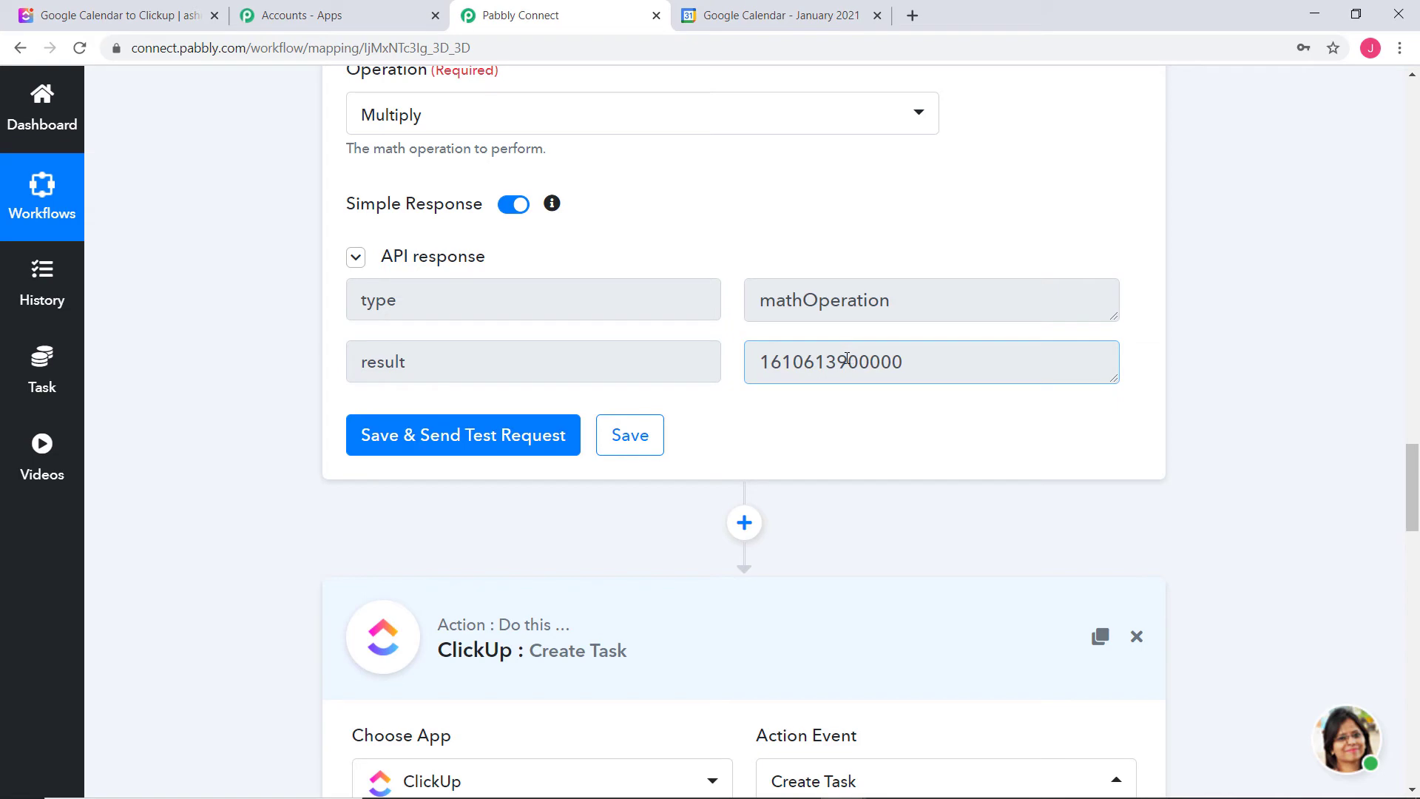
{"action": "left_click", "coordinate": [628, 451]}
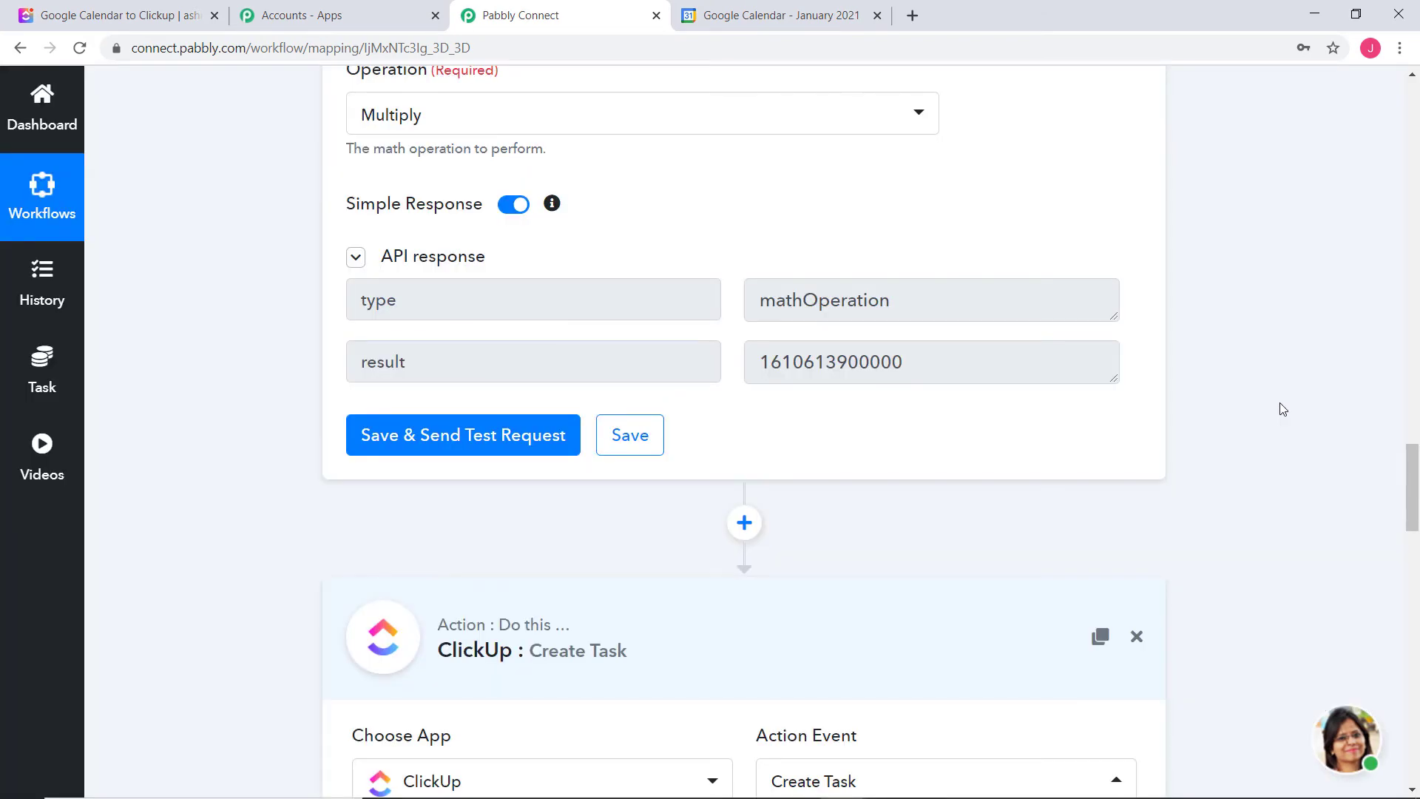
{"action": "scroll", "coordinate": [1282, 408], "scroll_direction": "up", "scroll_amount": 7}
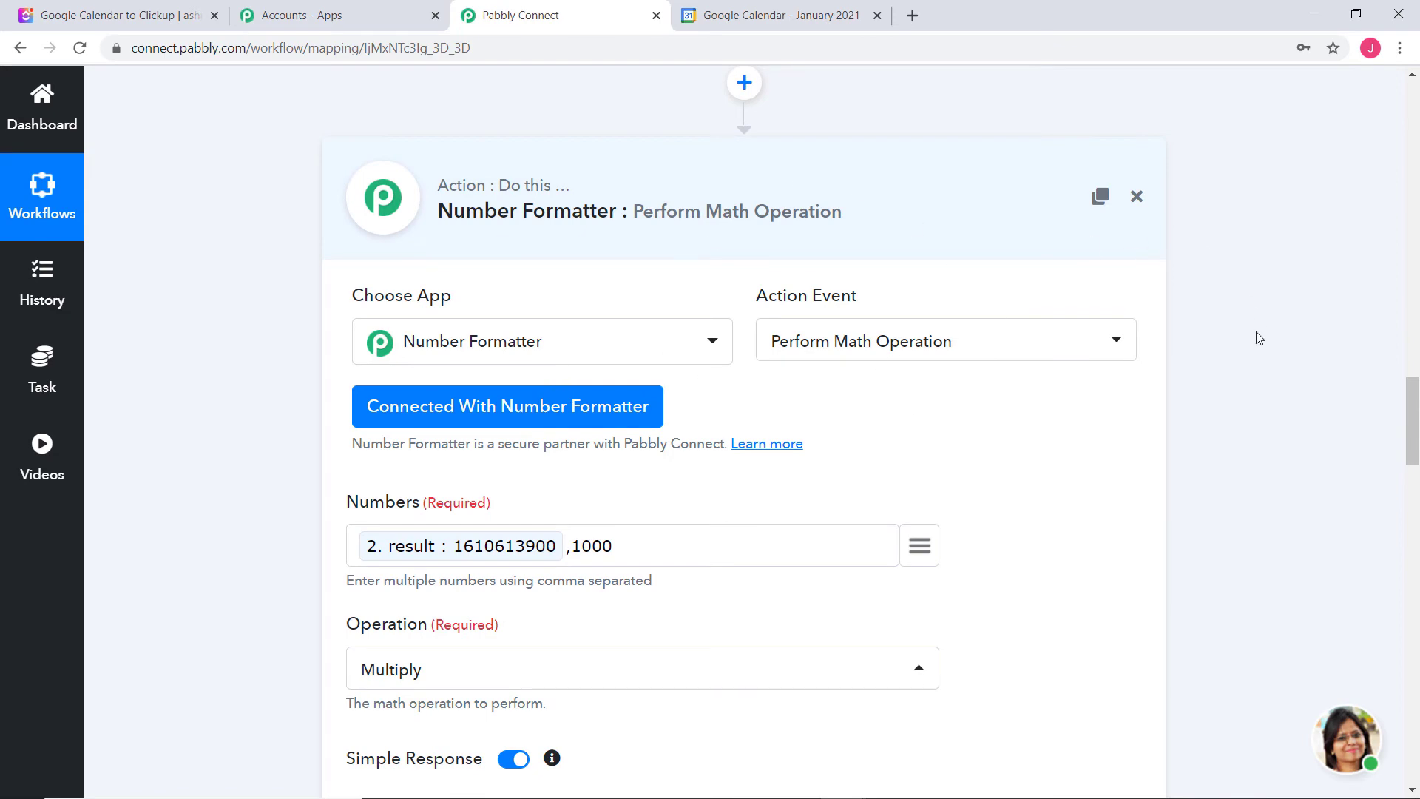
{"action": "scroll", "coordinate": [1285, 354], "scroll_direction": "down", "scroll_amount": 7}
{"action": "scroll", "coordinate": [1285, 353], "scroll_direction": "down", "scroll_amount": 2}
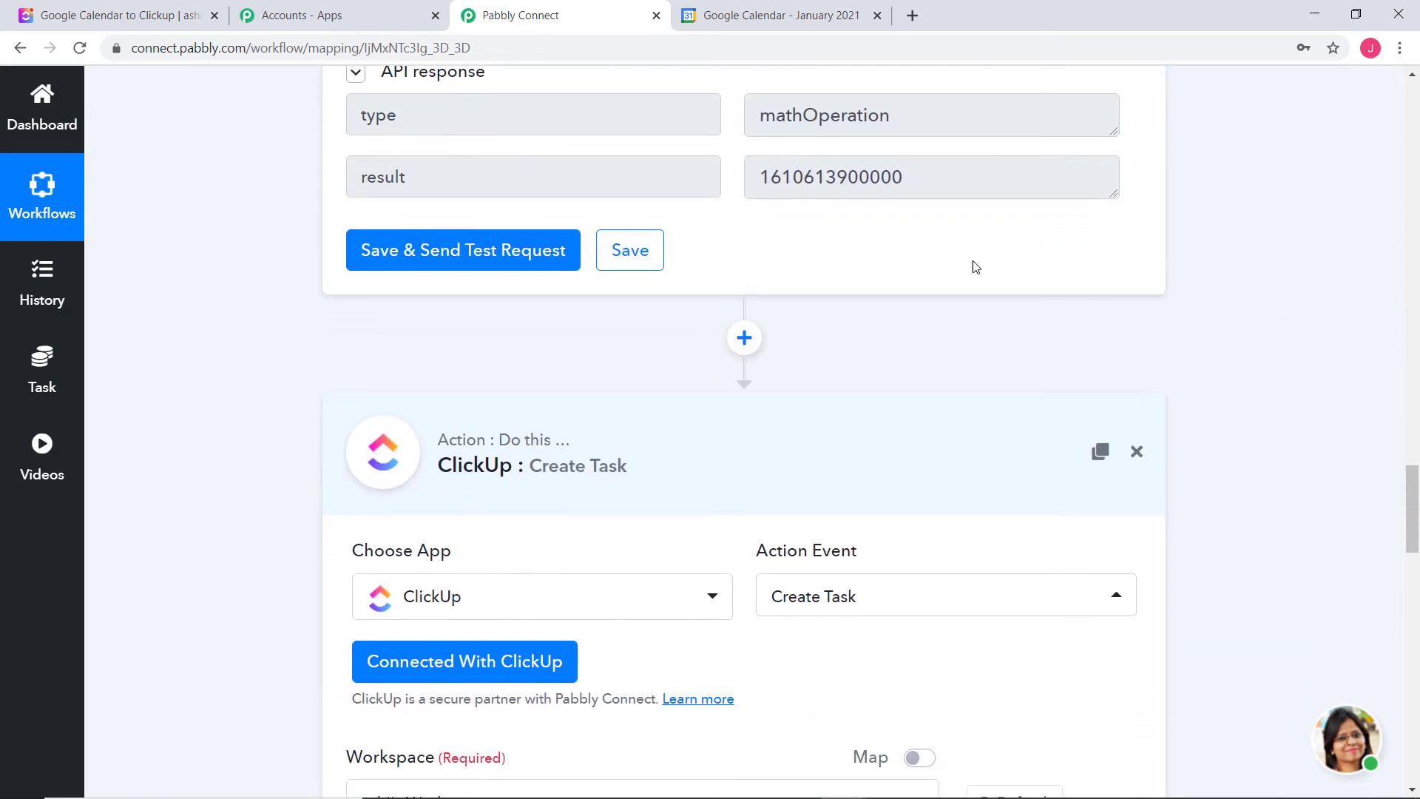
Insert another Date/Time Formatter step with Format Date Only before ClickUp and connect it
{"action": "left_click", "coordinate": [744, 337]}
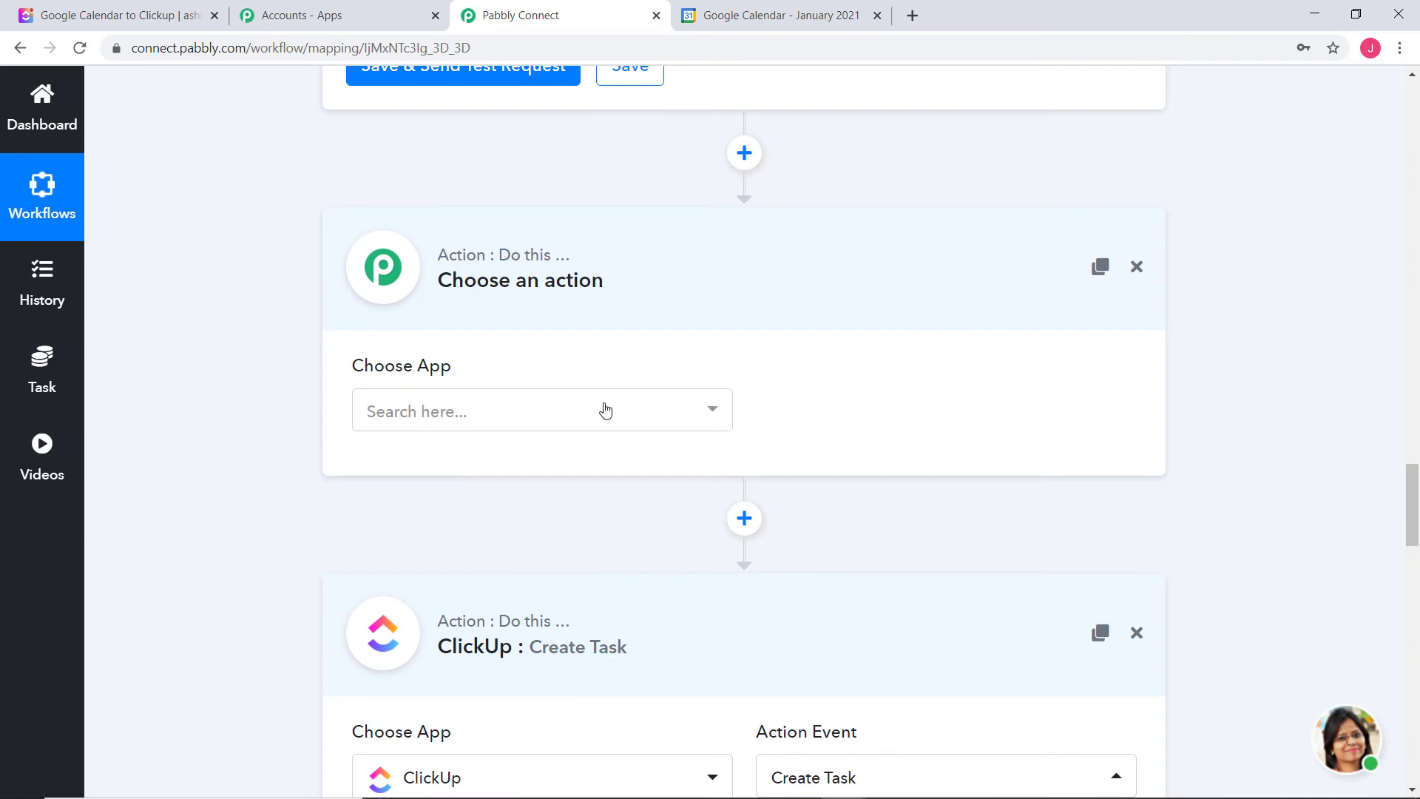
{"action": "left_click", "coordinate": [606, 411]}
{"action": "type", "text": "dat"}
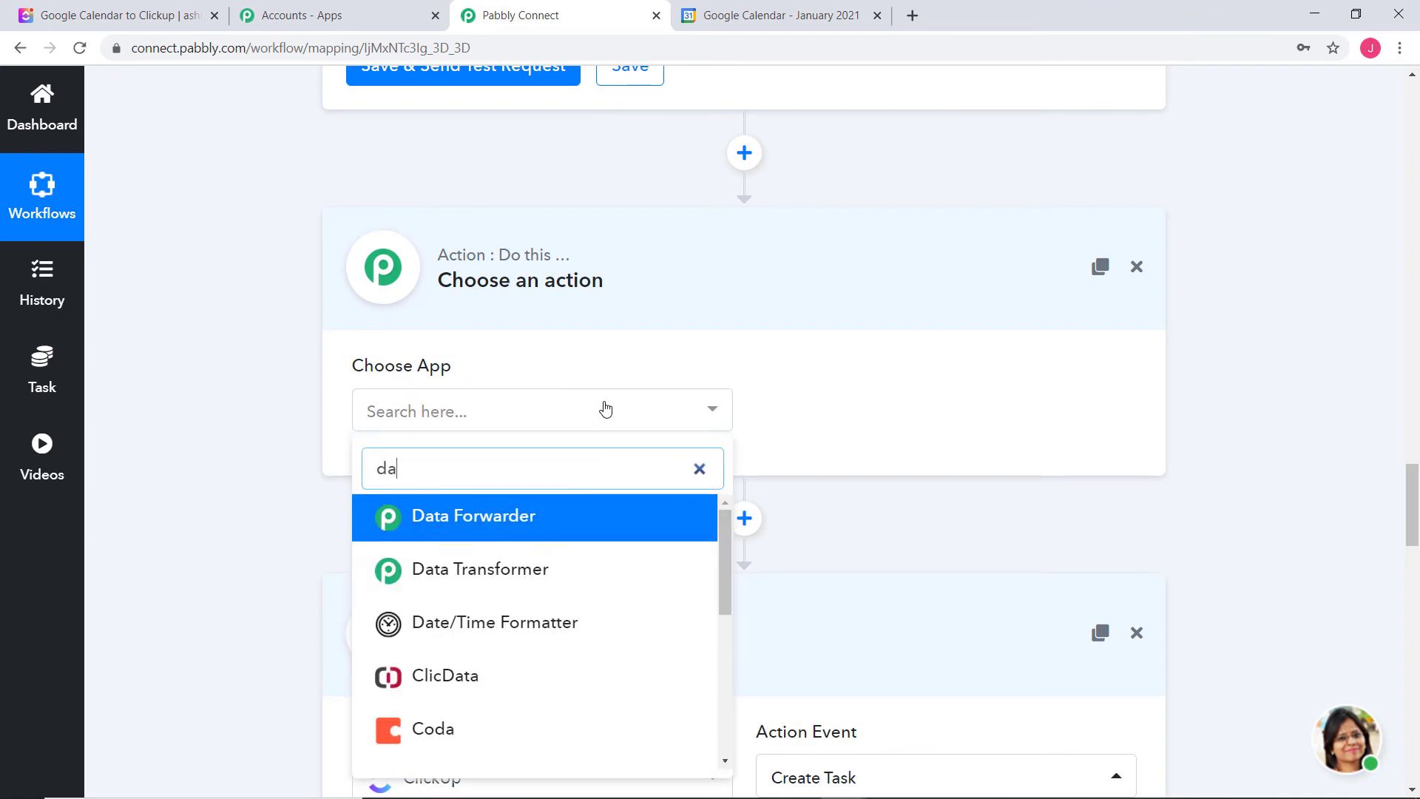
{"action": "left_click", "coordinate": [570, 619]}
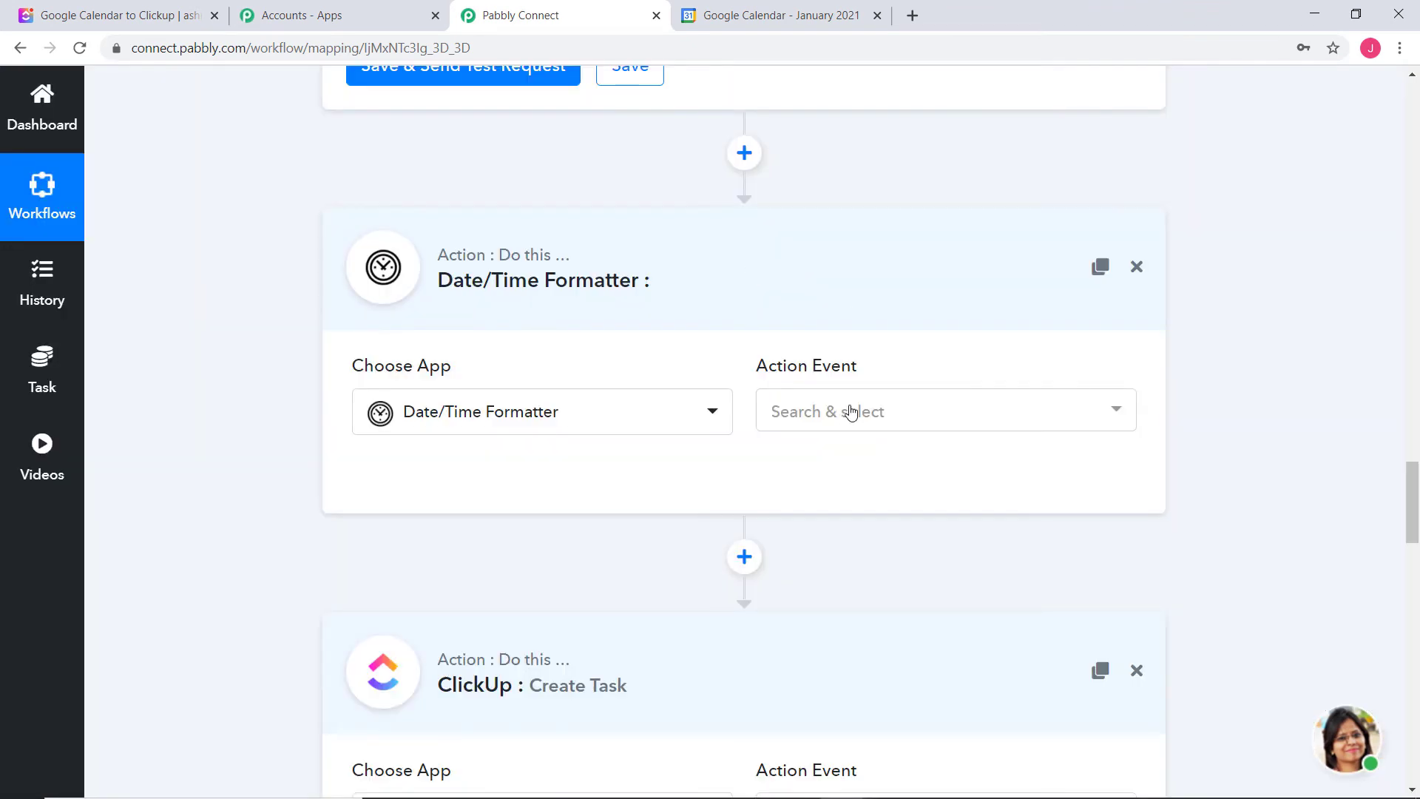
{"action": "left_click", "coordinate": [850, 412]}
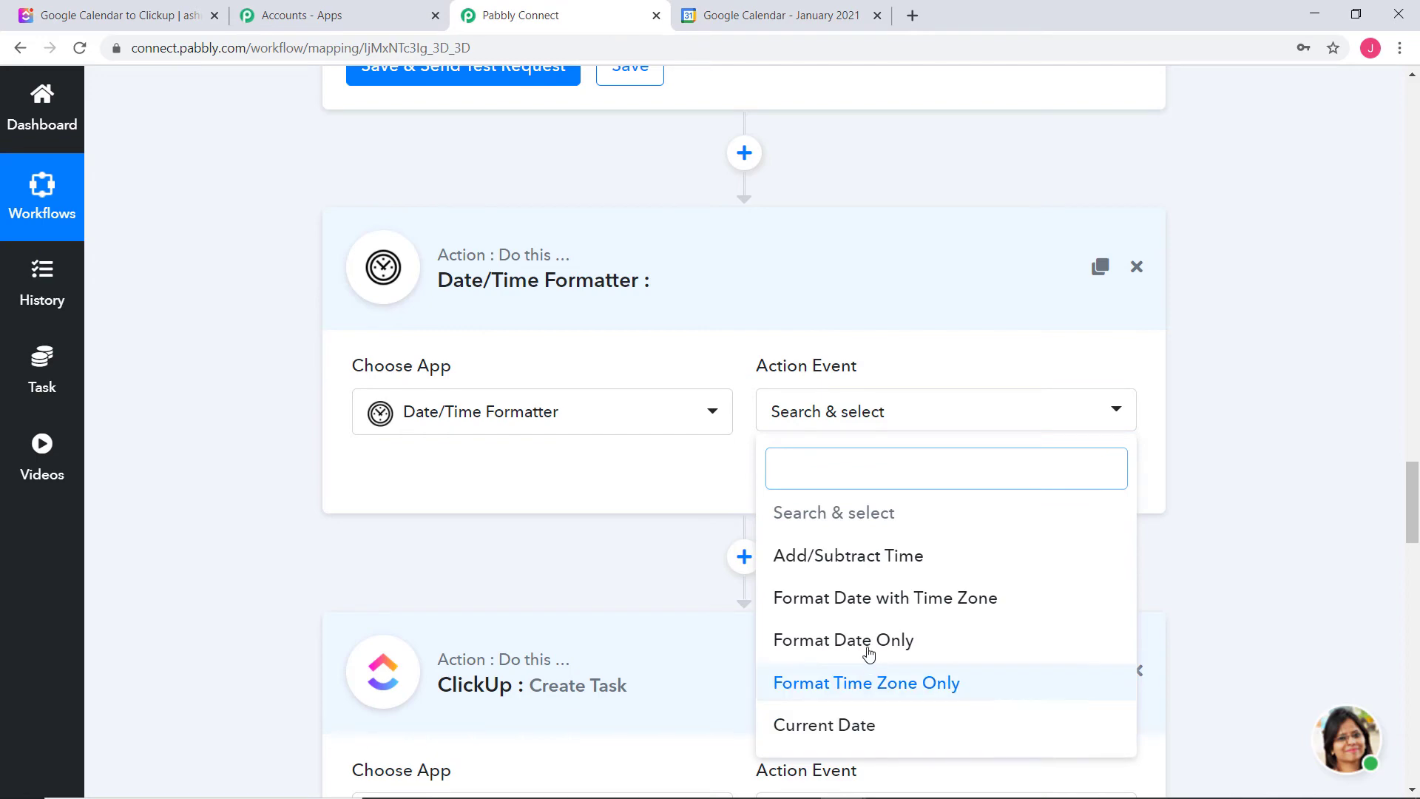
{"action": "left_click", "coordinate": [887, 638]}
{"action": "left_click", "coordinate": [599, 476]}
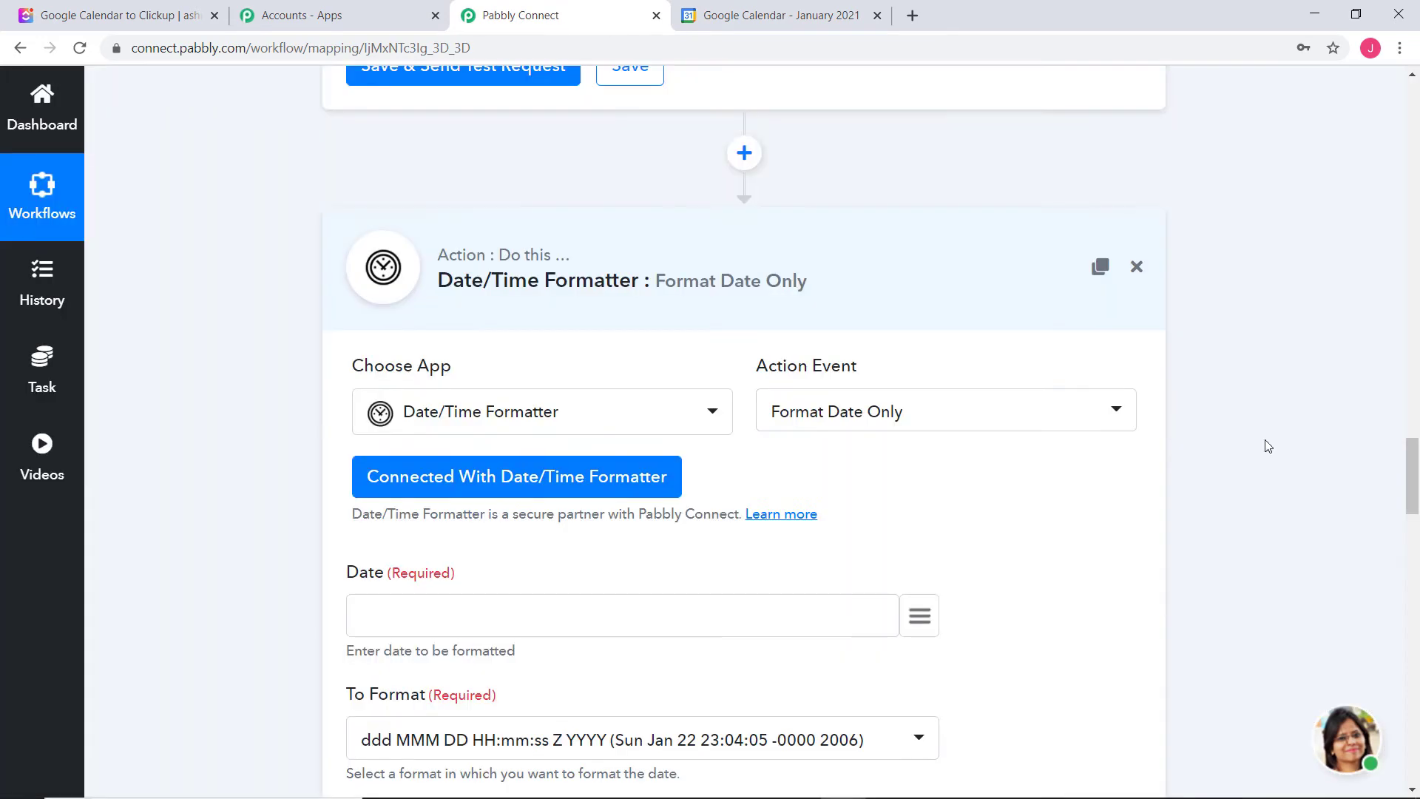
Map the event's end dateTime into Date with Timestamp as the output format
{"action": "scroll", "coordinate": [1183, 421], "scroll_direction": "down", "scroll_amount": 5}
{"action": "left_click", "coordinate": [927, 251]}
{"action": "scroll", "coordinate": [916, 437], "scroll_direction": "down", "scroll_amount": 4}
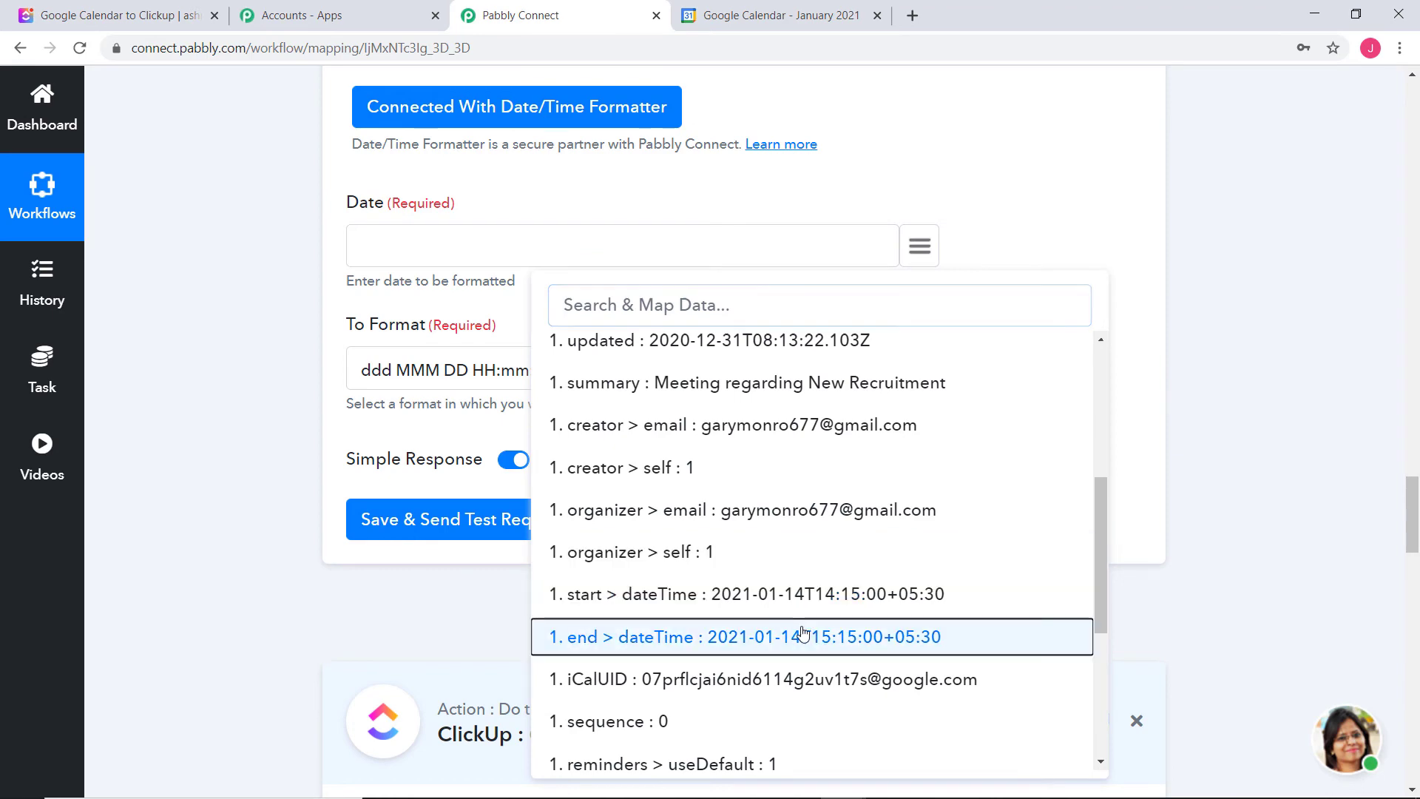
{"action": "left_click", "coordinate": [806, 634]}
{"action": "left_click", "coordinate": [929, 369]}
{"action": "scroll", "coordinate": [884, 599], "scroll_direction": "down", "scroll_amount": 10}
{"action": "left_click", "coordinate": [564, 746]}
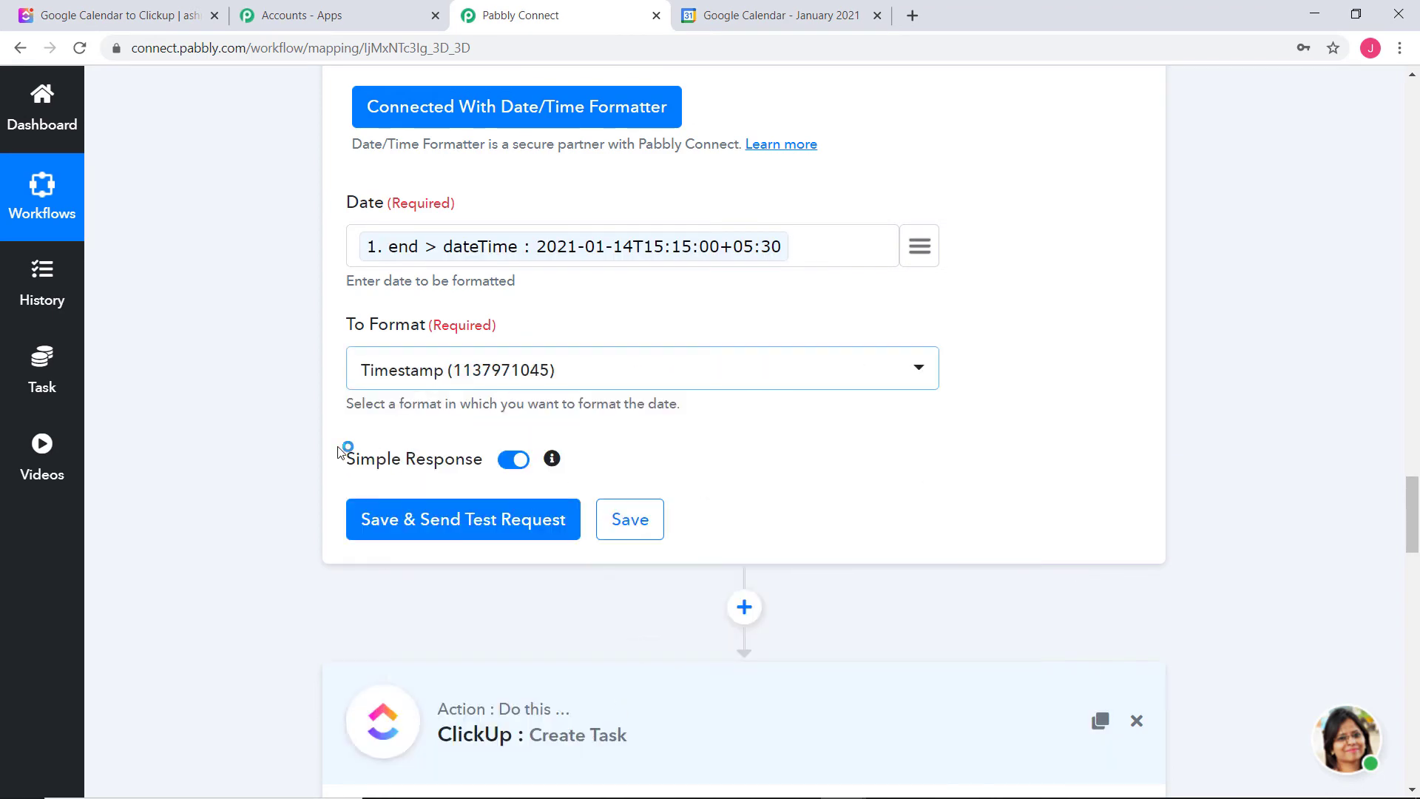
{"action": "left_click", "coordinate": [386, 522]}
{"action": "scroll", "coordinate": [815, 258], "scroll_direction": "down", "scroll_amount": 5}
{"action": "left_click_drag", "start_coordinate": [759, 251], "coordinate": [871, 254]}
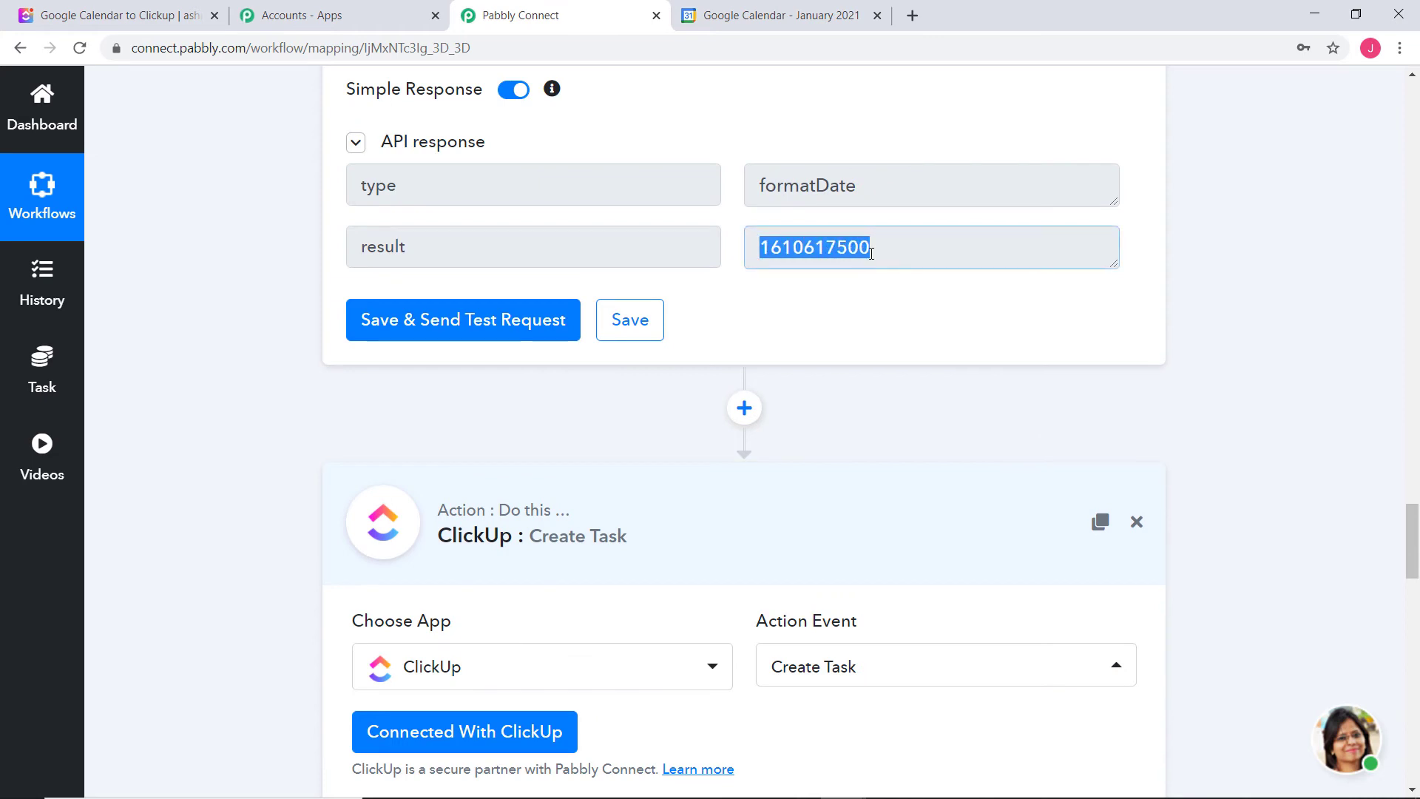
{"action": "left_click", "coordinate": [832, 244]}
{"action": "left_click", "coordinate": [633, 325]}
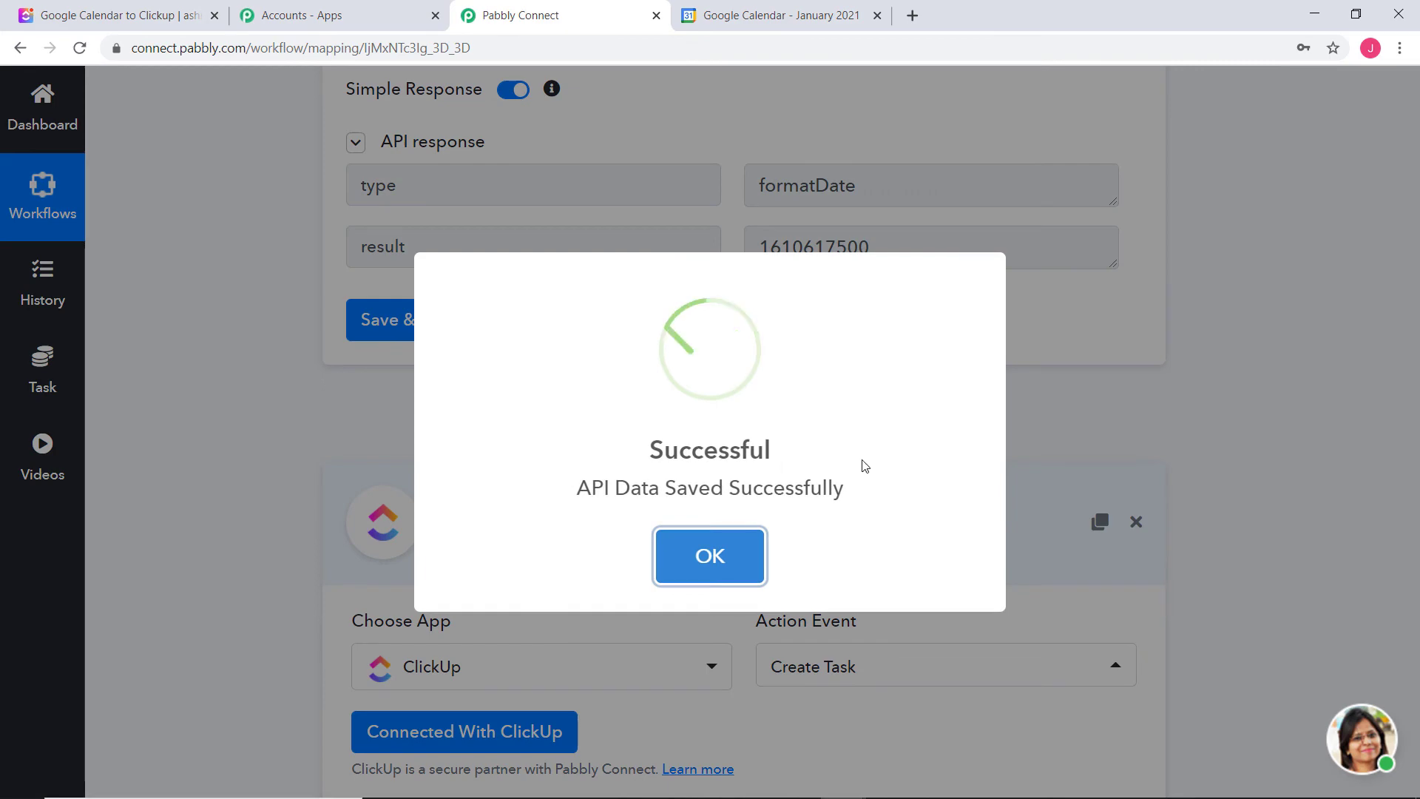
{"action": "left_click", "coordinate": [737, 549]}
{"action": "left_click", "coordinate": [735, 397]}
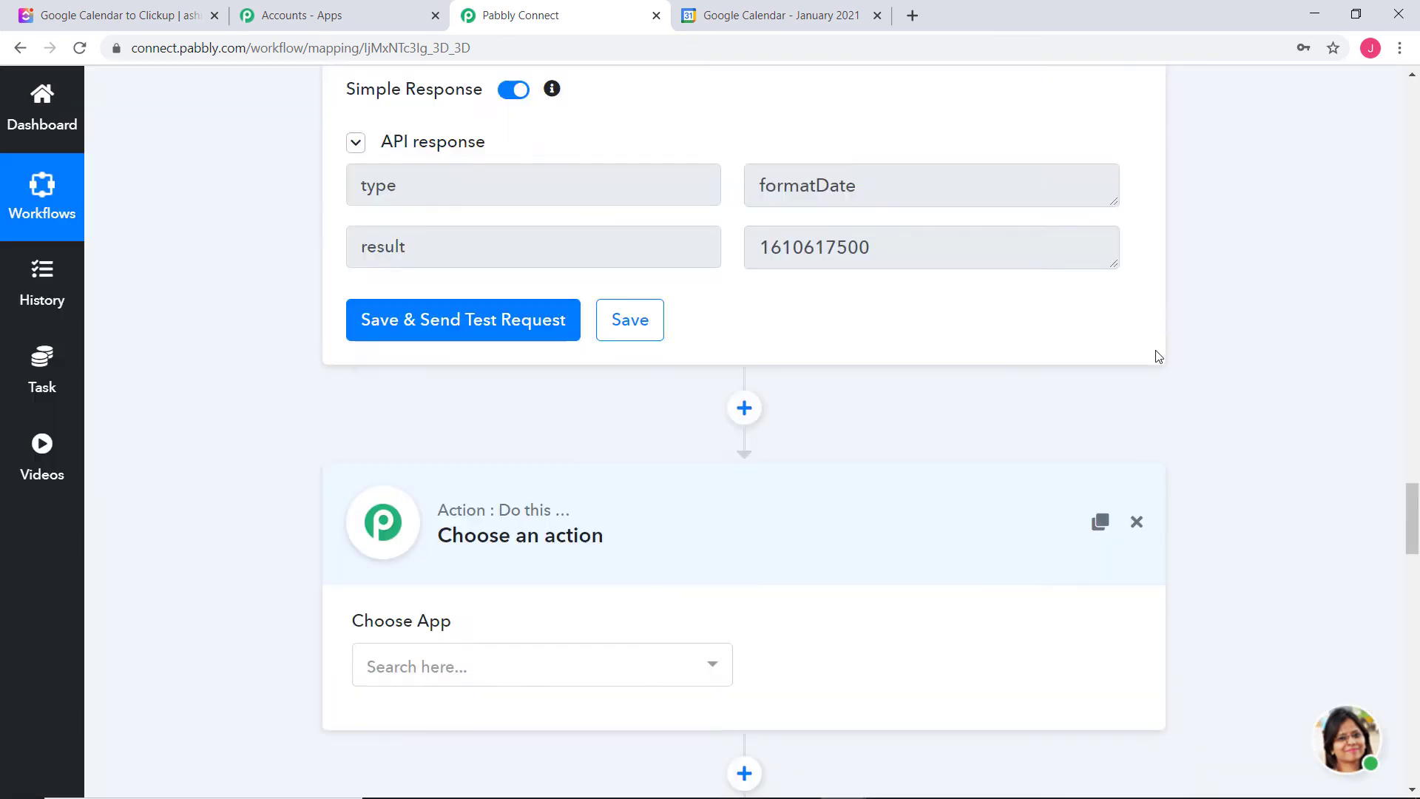
Add a Number Formatter step using the Perform Math Operation event and connect it
{"action": "scroll", "coordinate": [614, 310], "scroll_direction": "down", "scroll_amount": 5}
{"action": "left_click", "coordinate": [614, 300]}
{"action": "type", "text": "num"}
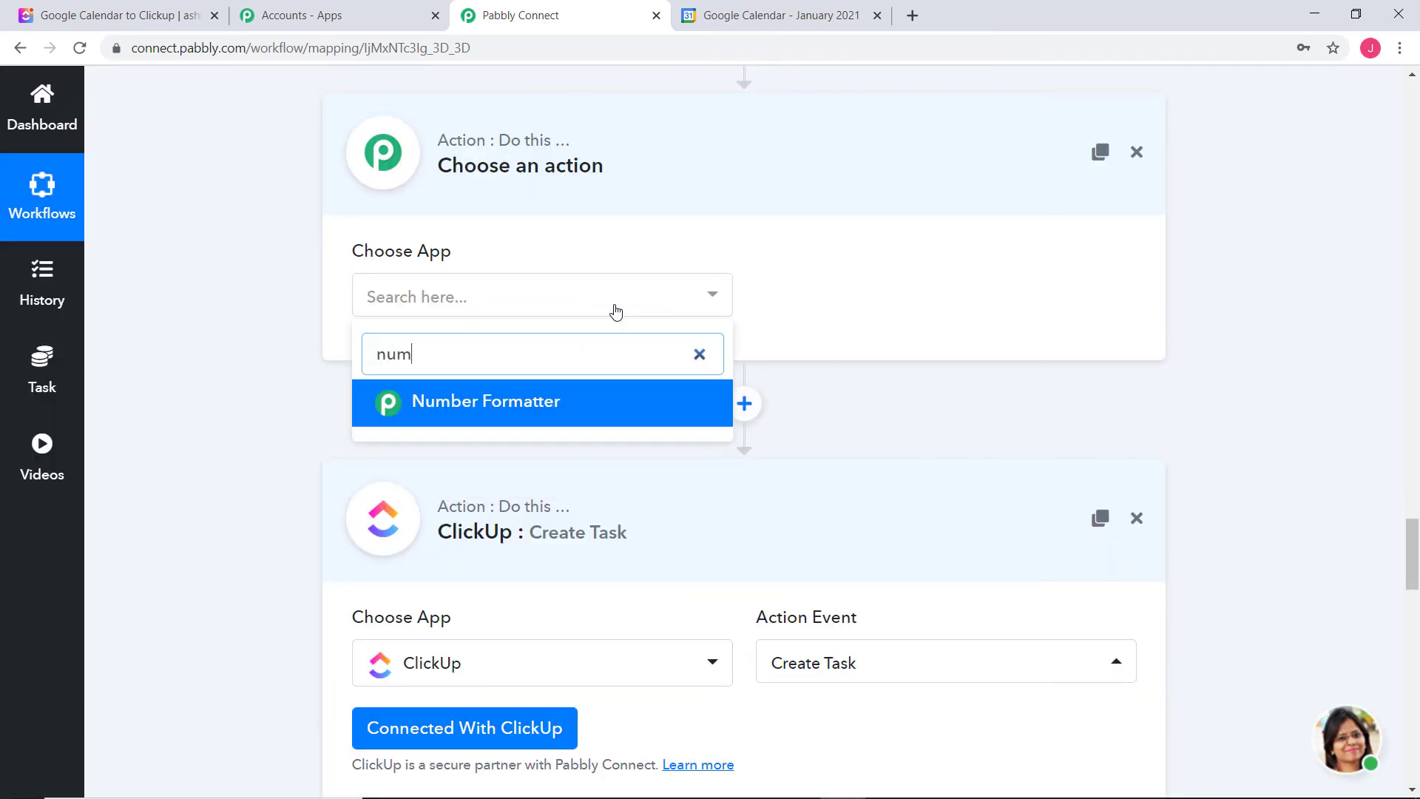
{"action": "left_click", "coordinate": [512, 392]}
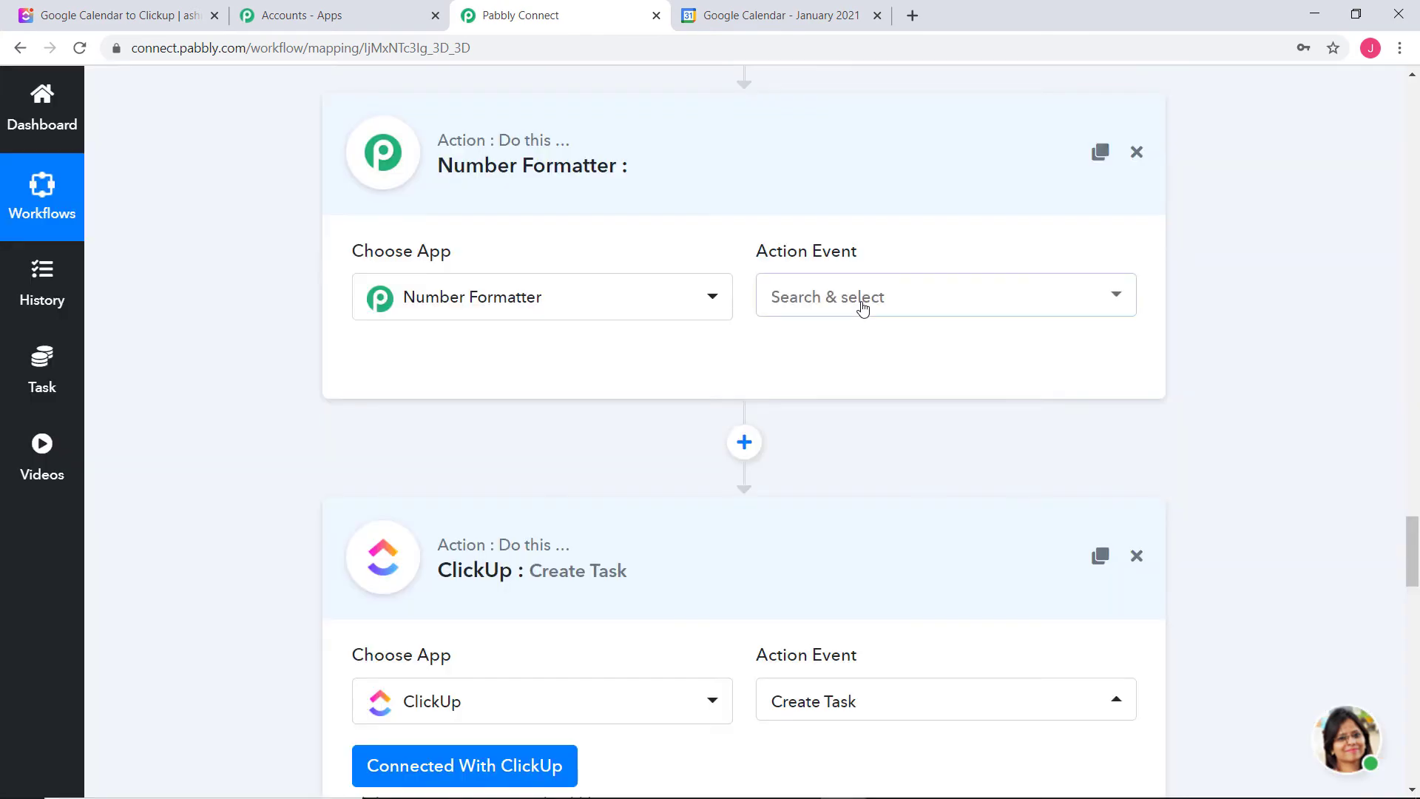
{"action": "left_click", "coordinate": [857, 302]}
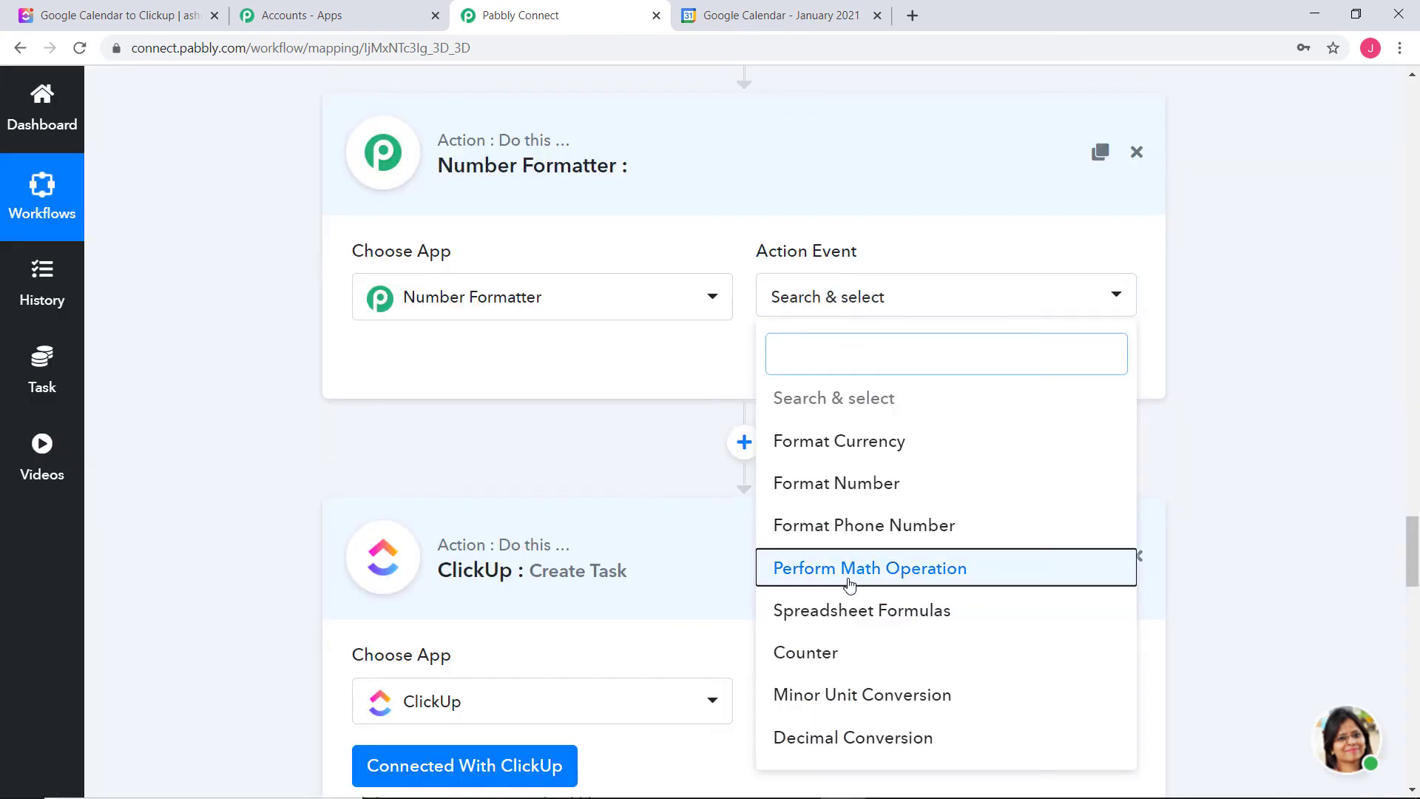
{"action": "left_click", "coordinate": [847, 577]}
{"action": "left_click", "coordinate": [612, 363]}
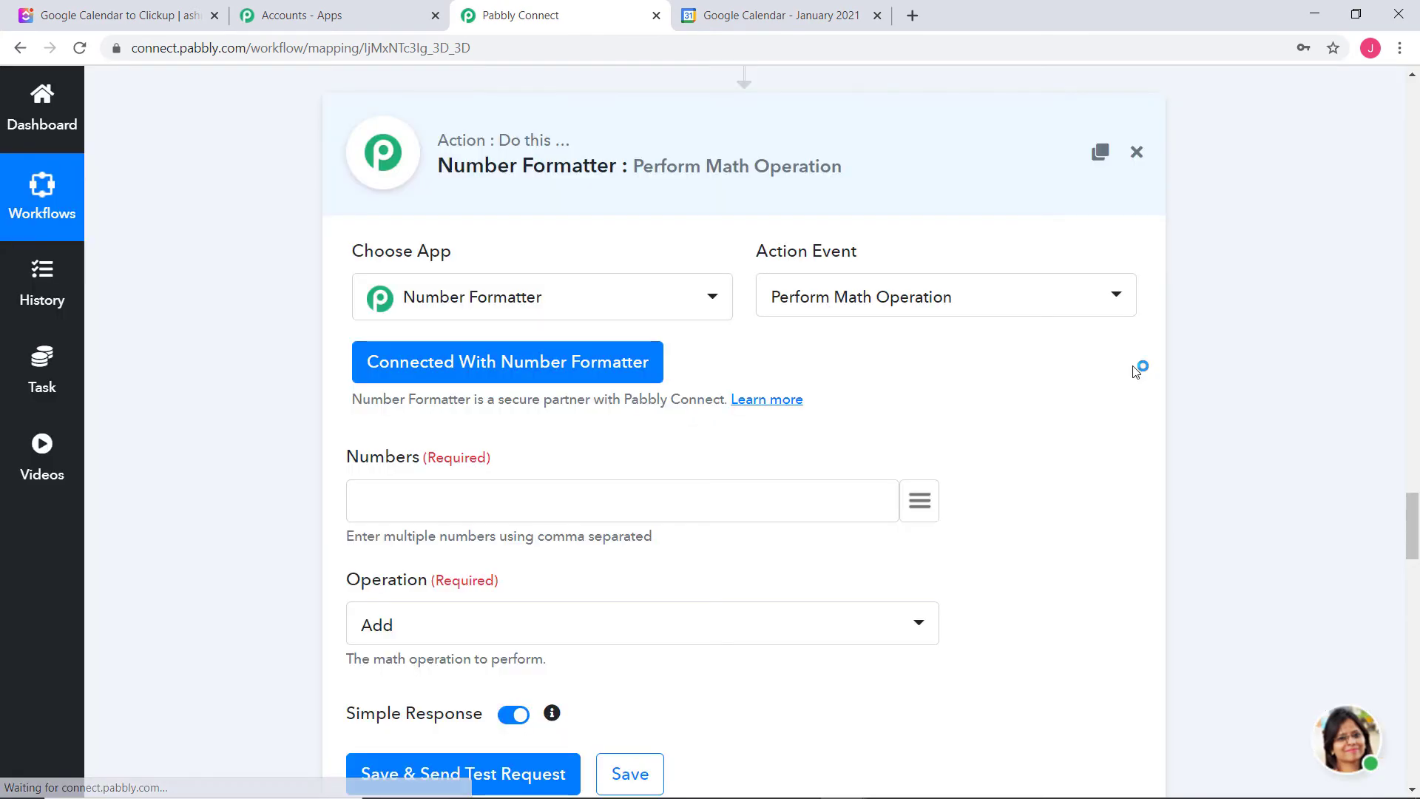
Map the step 4 timestamp plus ',1000' into Numbers, choose Multiply, and test it
{"action": "scroll", "coordinate": [1139, 371], "scroll_direction": "down", "scroll_amount": 5}
{"action": "left_click", "coordinate": [921, 133]}
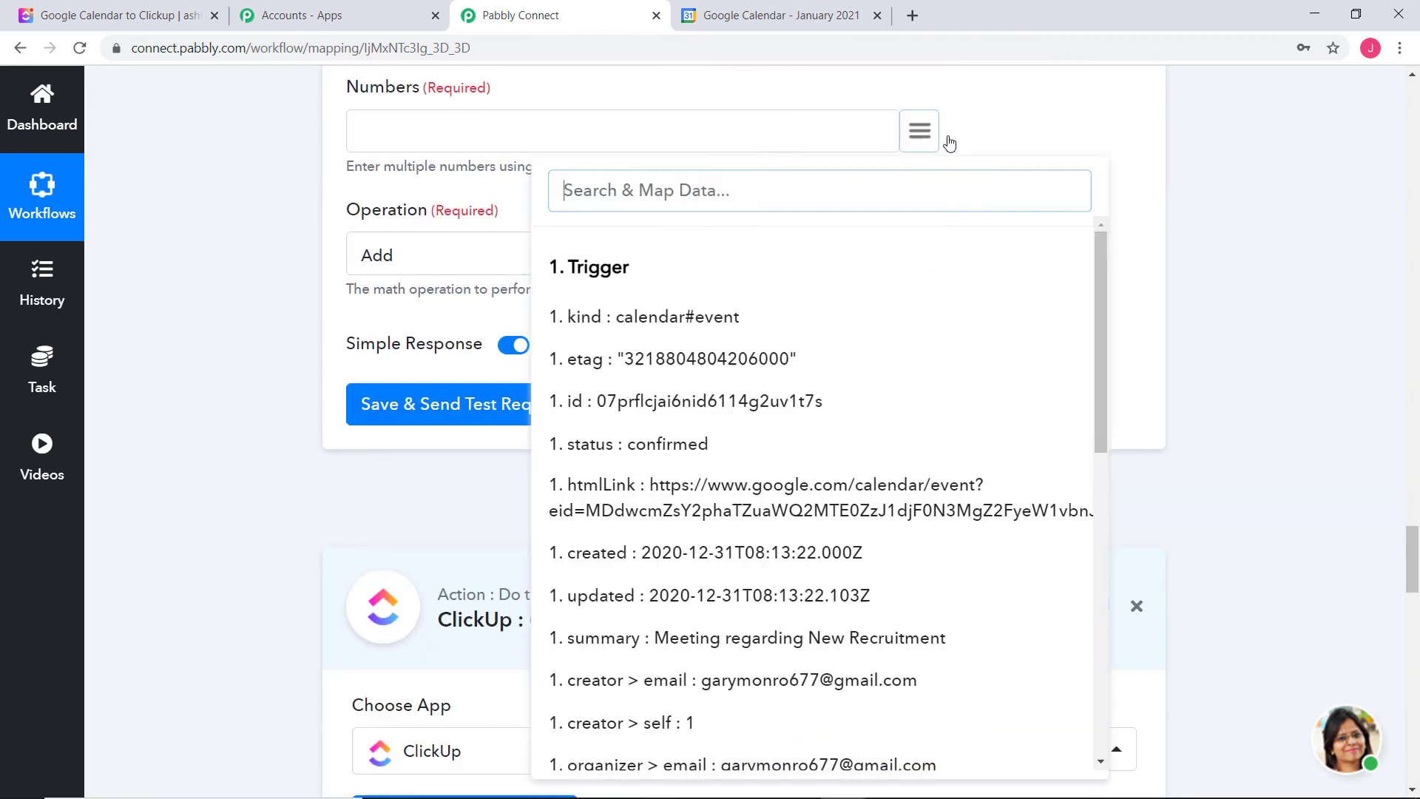
{"action": "scroll", "coordinate": [833, 738], "scroll_direction": "down", "scroll_amount": 10}
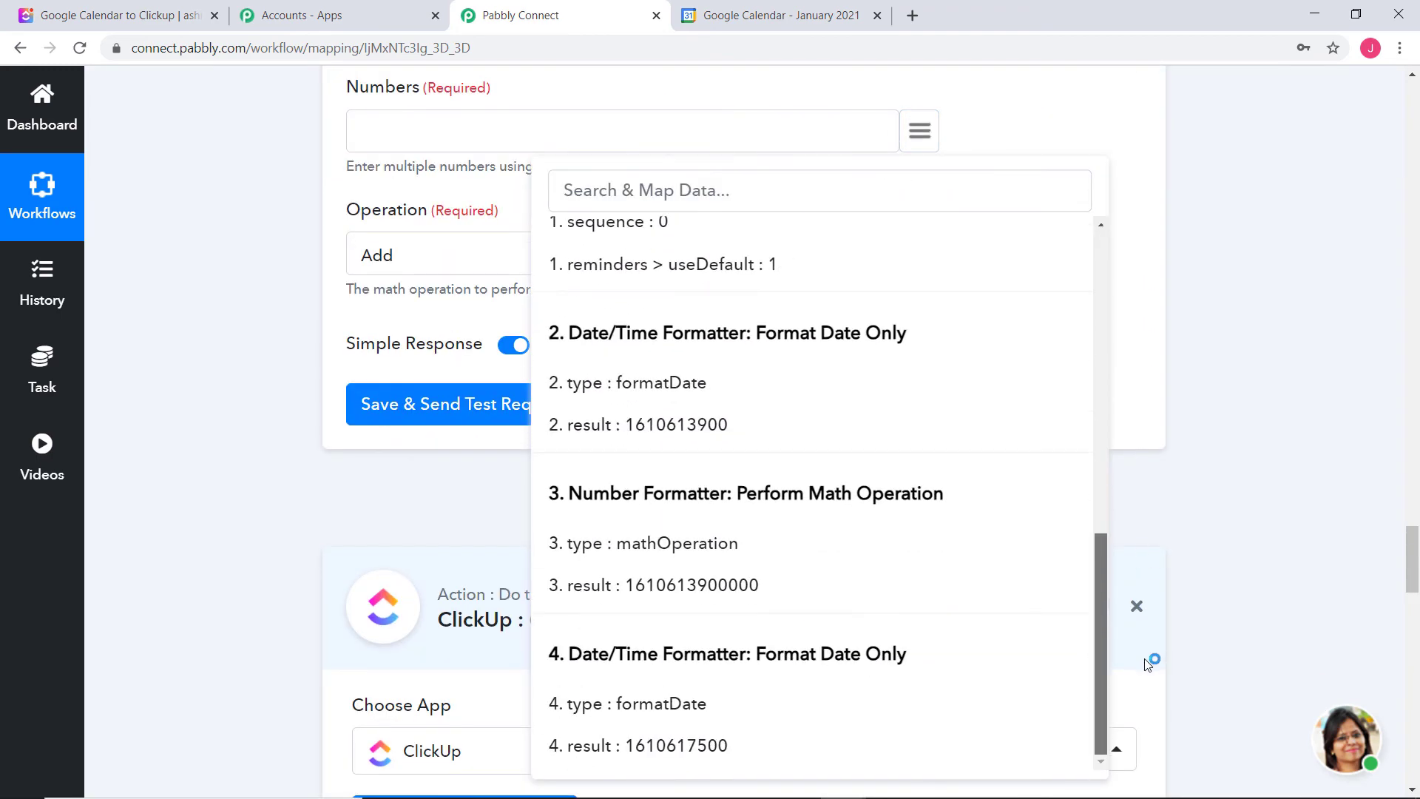
{"action": "left_click", "coordinate": [834, 738]}
{"action": "type", "text": ",1000"}
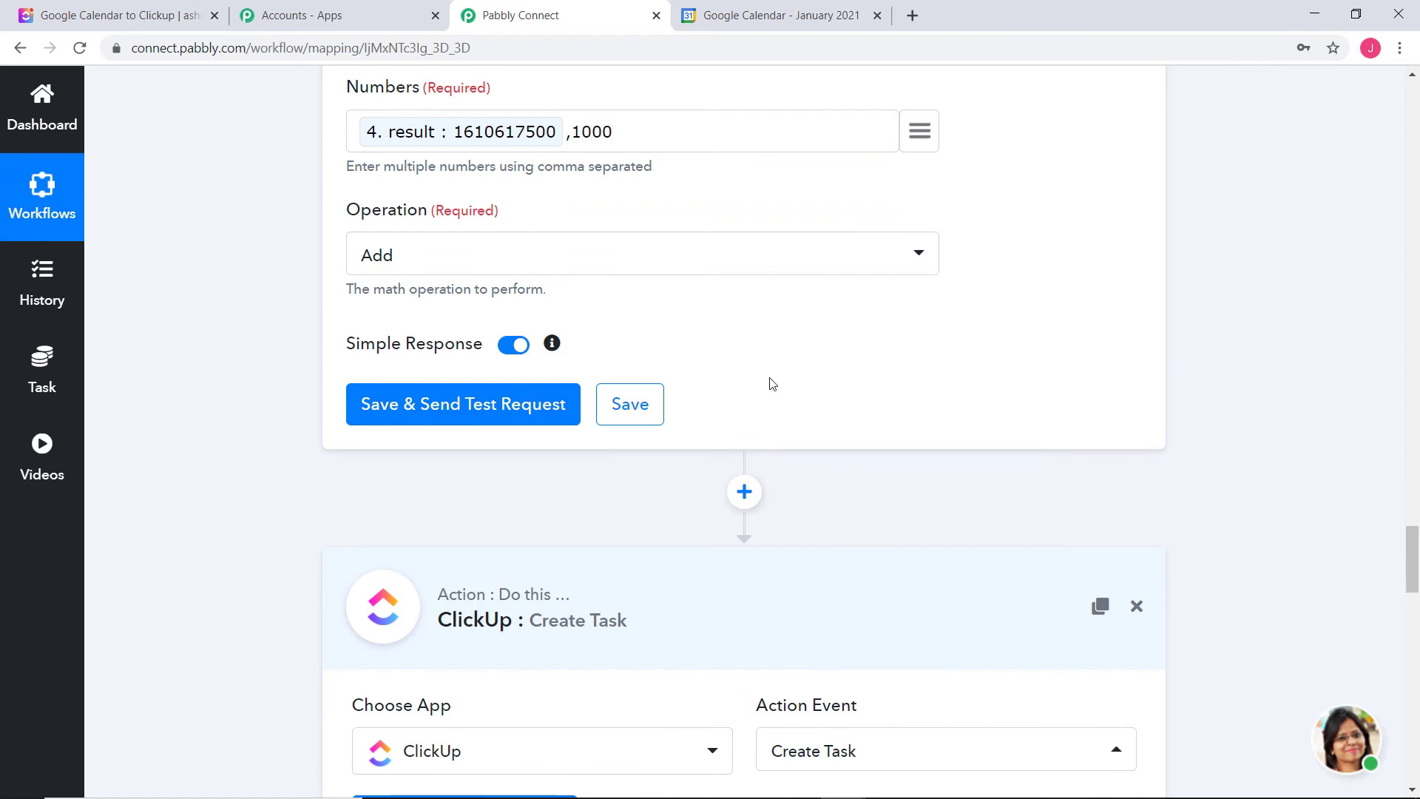
{"action": "left_click", "coordinate": [778, 259]}
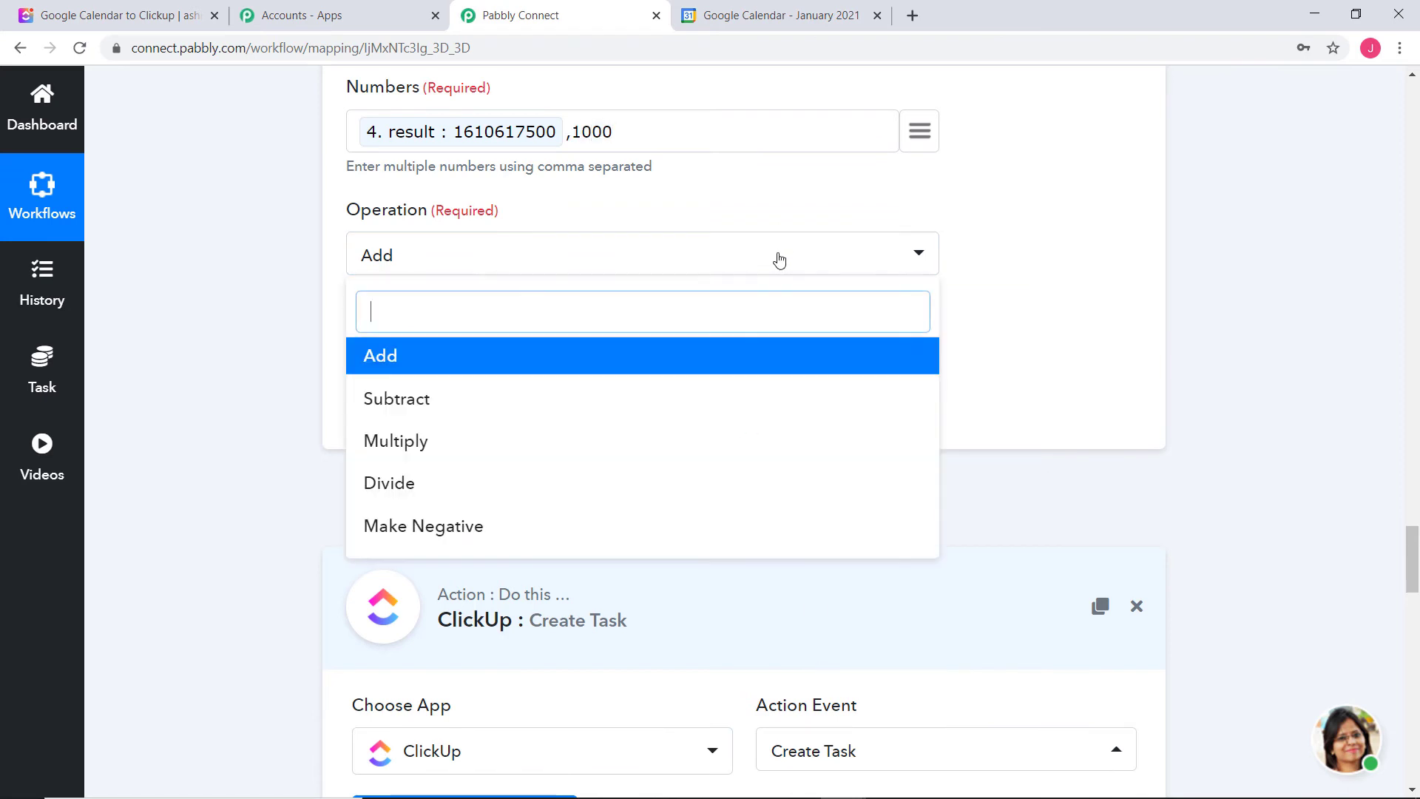
{"action": "left_click", "coordinate": [443, 442]}
{"action": "left_click", "coordinate": [503, 412]}
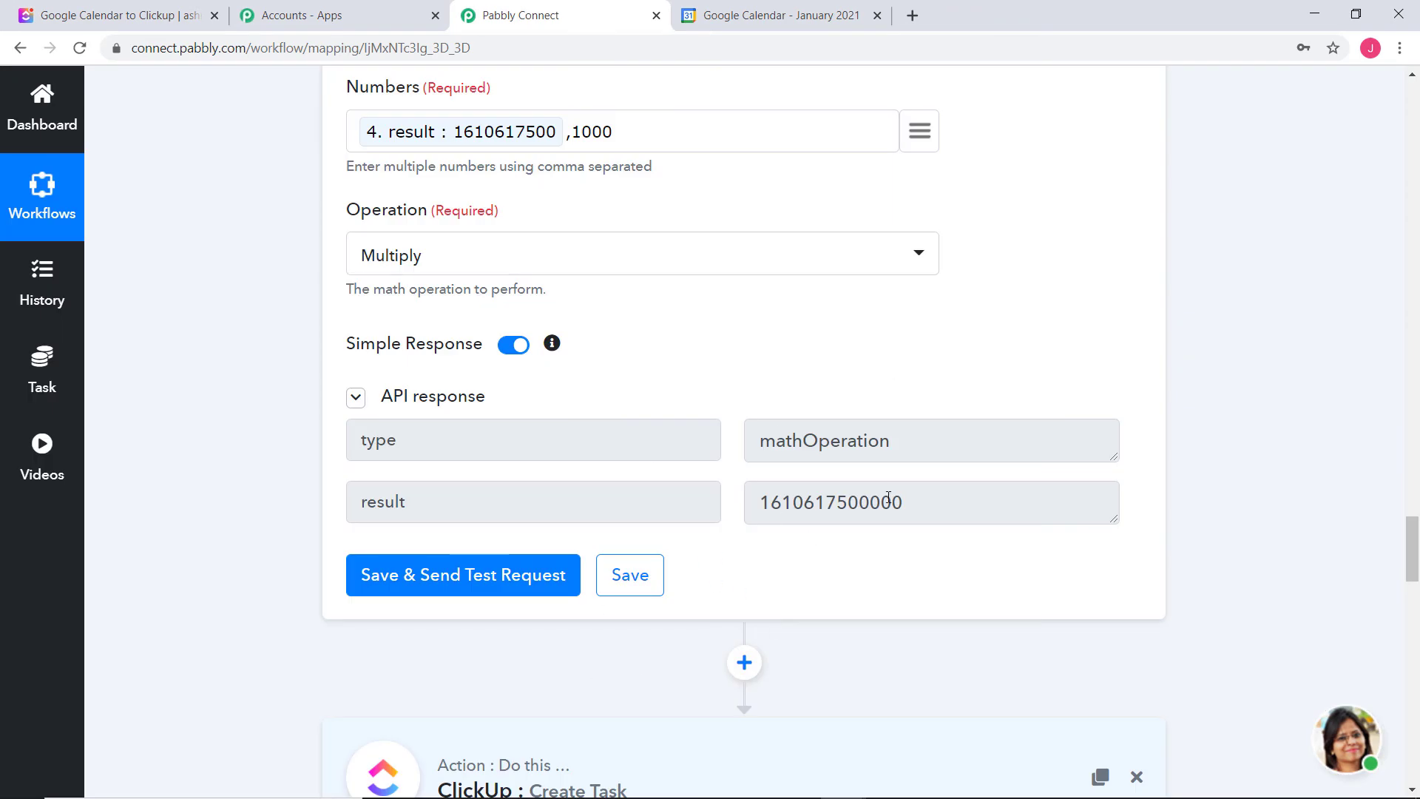
{"action": "left_click_drag", "start_coordinate": [919, 505], "coordinate": [672, 548]}
{"action": "left_click", "coordinate": [651, 568]}
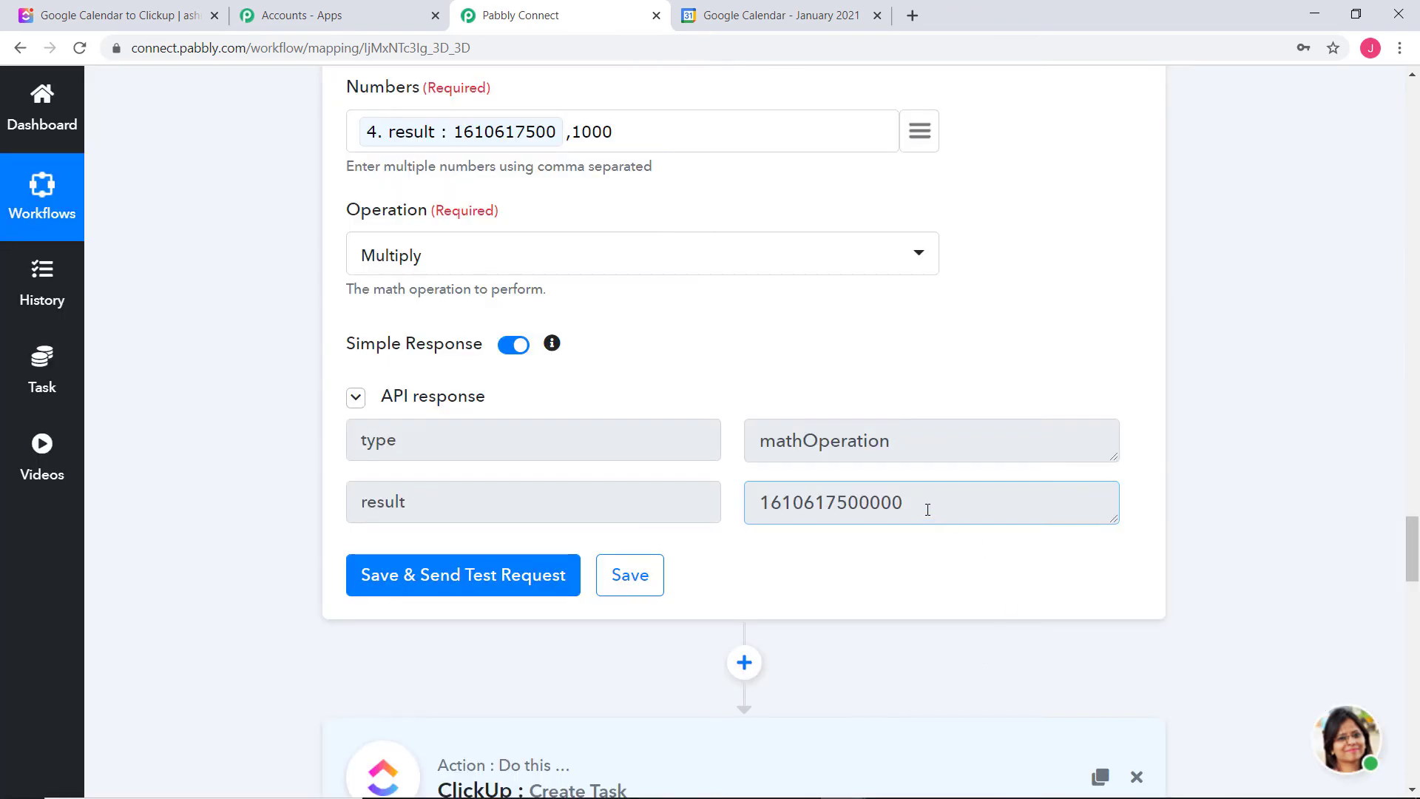
{"action": "left_click_drag", "start_coordinate": [927, 509], "coordinate": [748, 533]}
{"action": "scroll", "coordinate": [1085, 398], "scroll_direction": "up", "scroll_amount": 15}
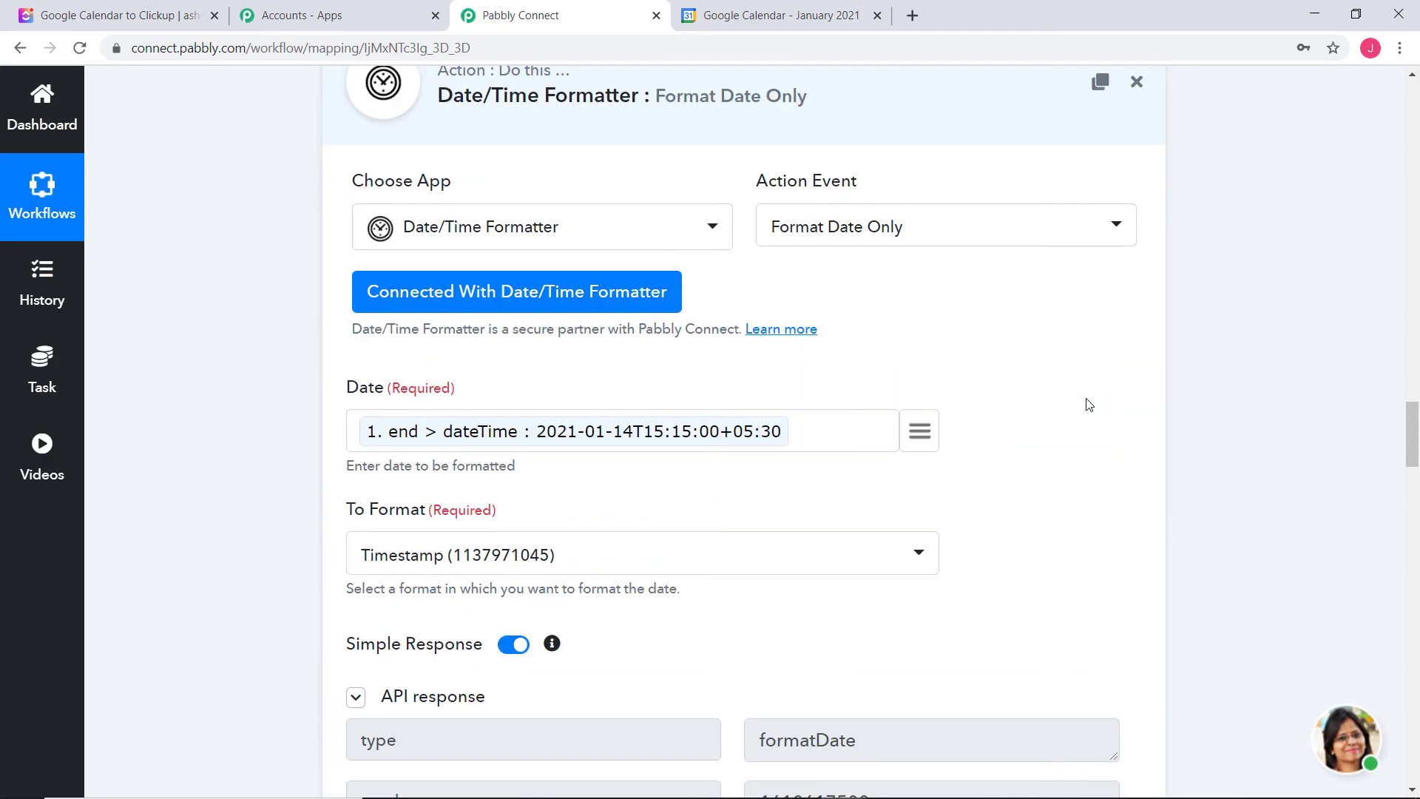
{"action": "scroll", "coordinate": [1087, 405], "scroll_direction": "up", "scroll_amount": 7}
{"action": "left_click_drag", "start_coordinate": [945, 358], "coordinate": [770, 412]}
{"action": "left_click", "coordinate": [954, 440]}
{"action": "scroll", "coordinate": [1258, 486], "scroll_direction": "down", "scroll_amount": 20}
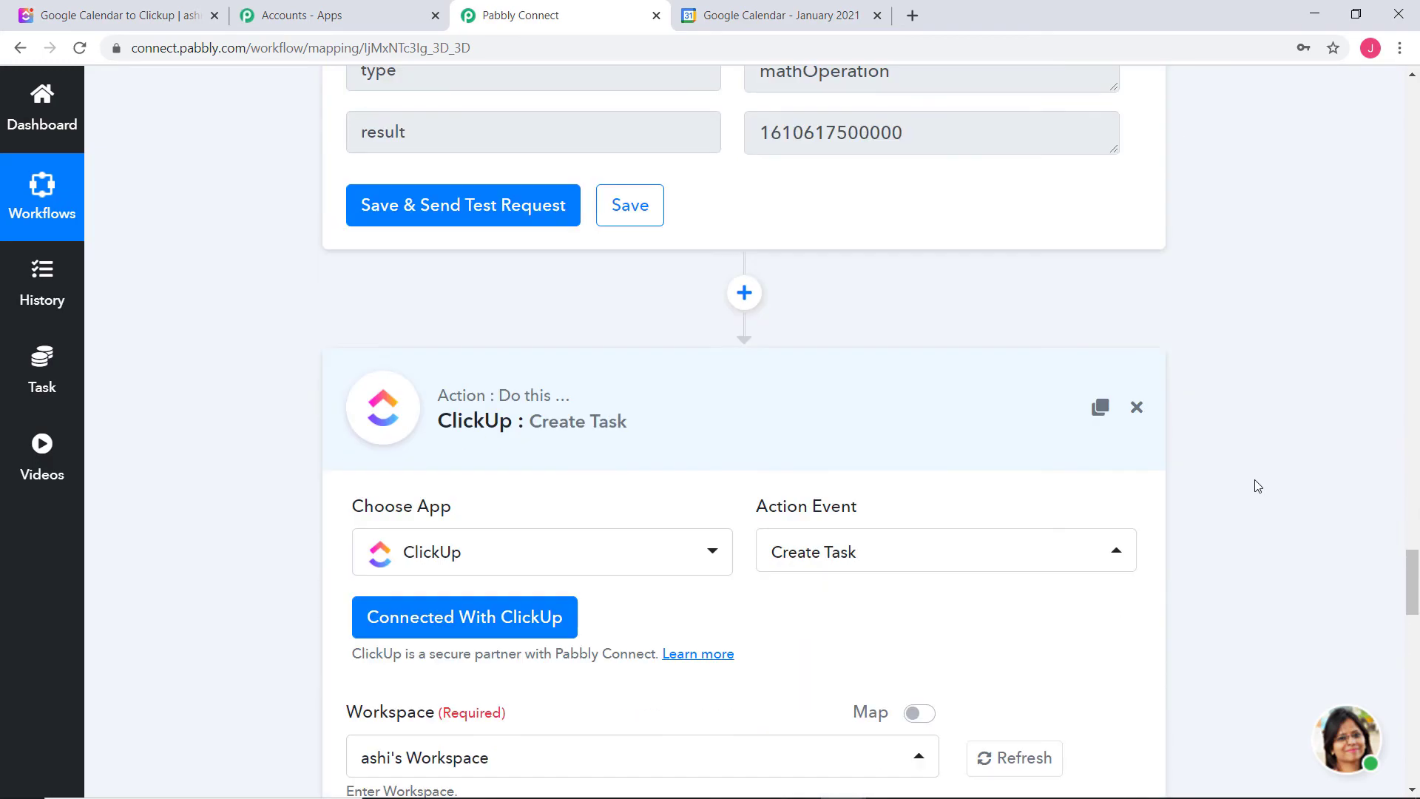
Re-save the ClickUp connection and map the step 5 millisecond result into Due Date
{"action": "scroll", "coordinate": [1258, 486], "scroll_direction": "down", "scroll_amount": 5}
{"action": "left_click", "coordinate": [476, 250]}
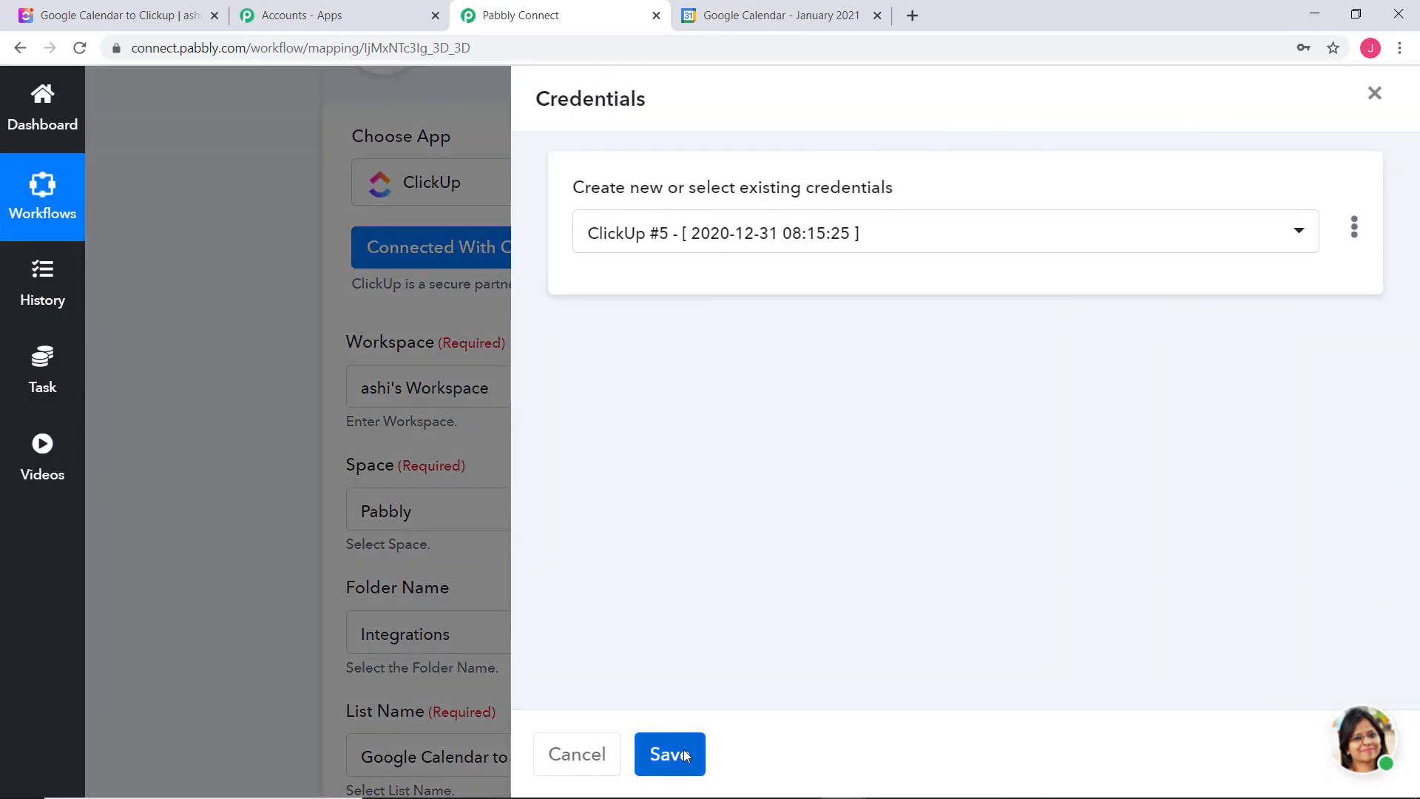
{"action": "left_click", "coordinate": [669, 753]}
{"action": "scroll", "coordinate": [1272, 399], "scroll_direction": "down", "scroll_amount": 12}
{"action": "scroll", "coordinate": [1261, 394], "scroll_direction": "down", "scroll_amount": 5}
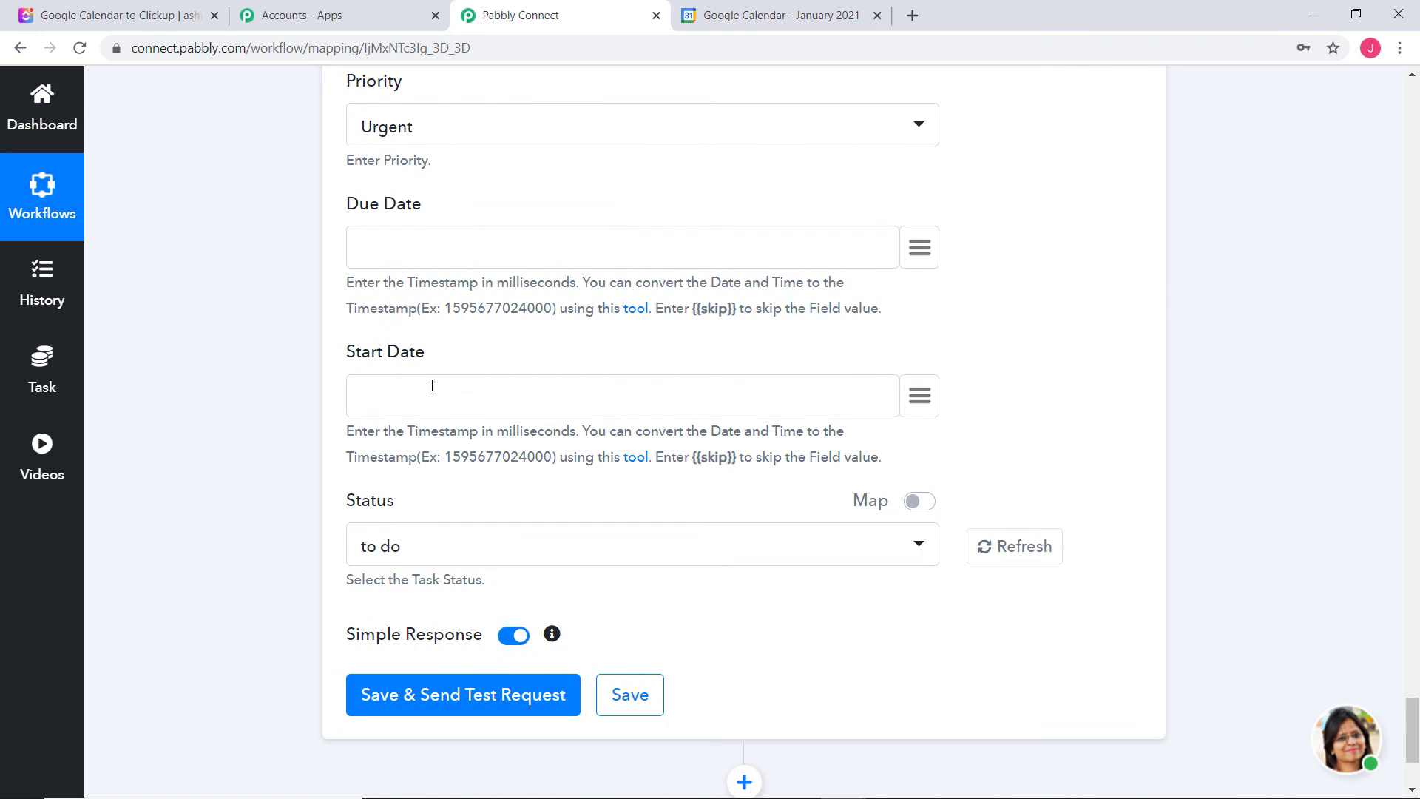
{"action": "left_click", "coordinate": [920, 248]}
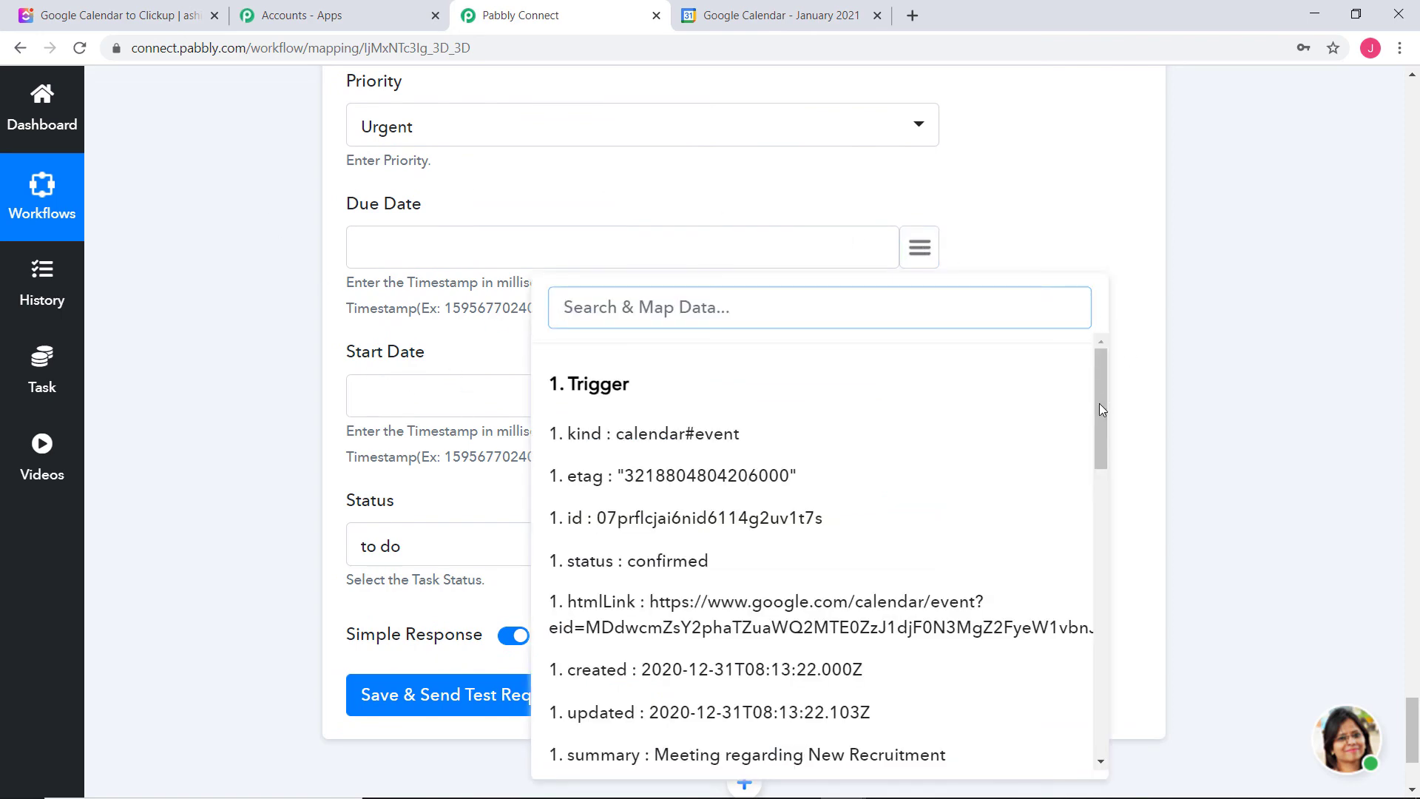
{"action": "left_click_drag", "start_coordinate": [1103, 403], "coordinate": [1103, 688]}
{"action": "left_click", "coordinate": [780, 744]}
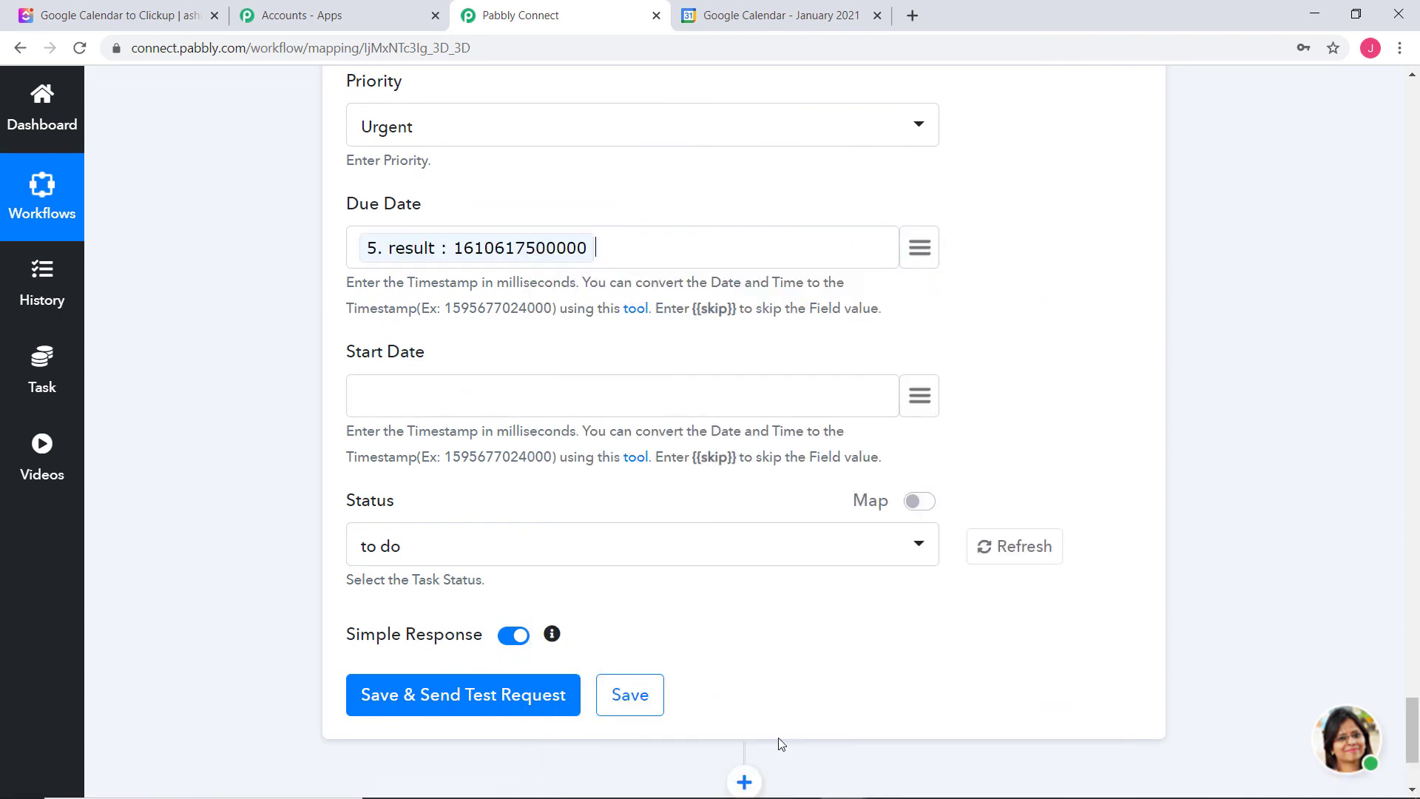
Map the step 3 result into Start Date, keep status 'to do', and send a test request
{"action": "left_click", "coordinate": [925, 399]}
{"action": "left_click_drag", "start_coordinate": [1100, 513], "coordinate": [1101, 703]}
{"action": "left_click", "coordinate": [764, 536]}
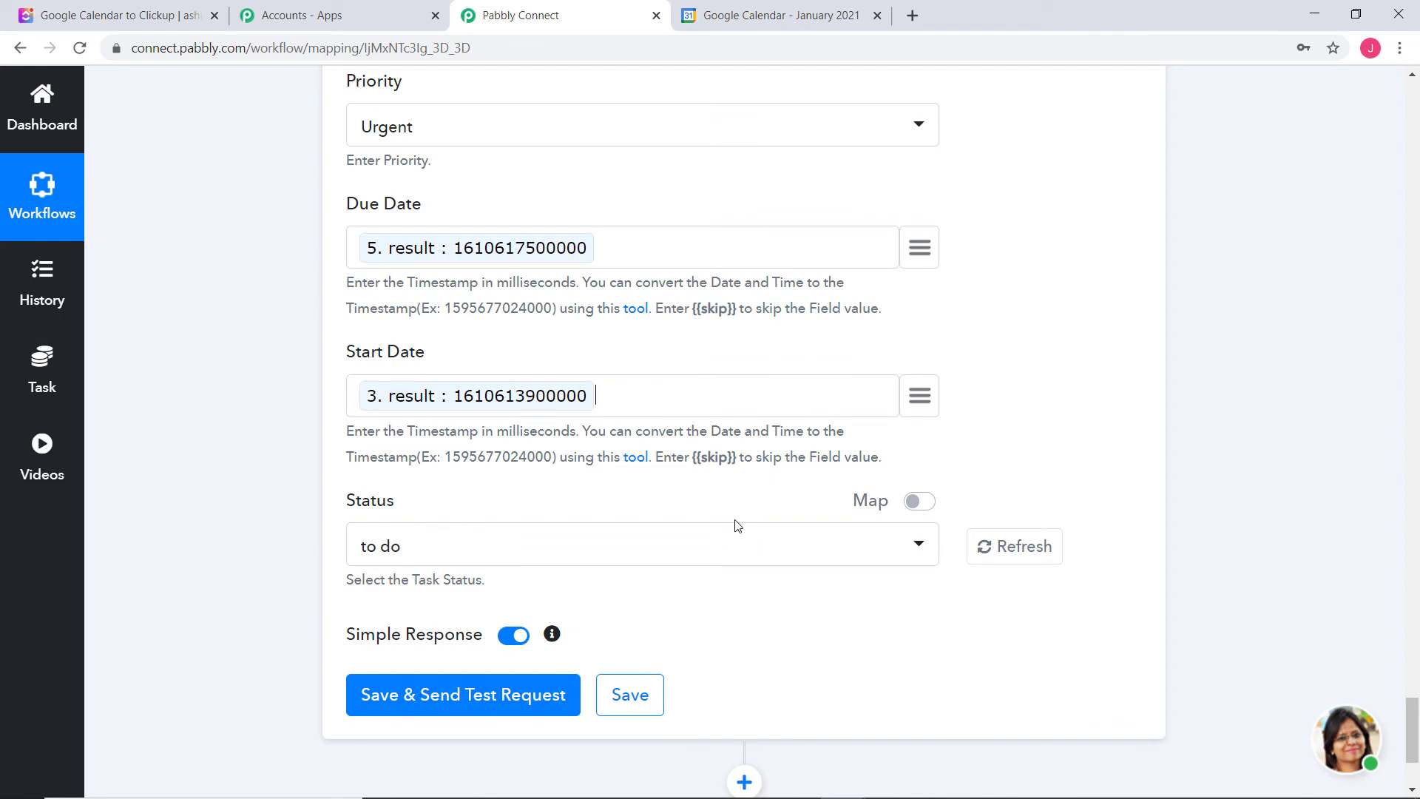
{"action": "left_click", "coordinate": [453, 555]}
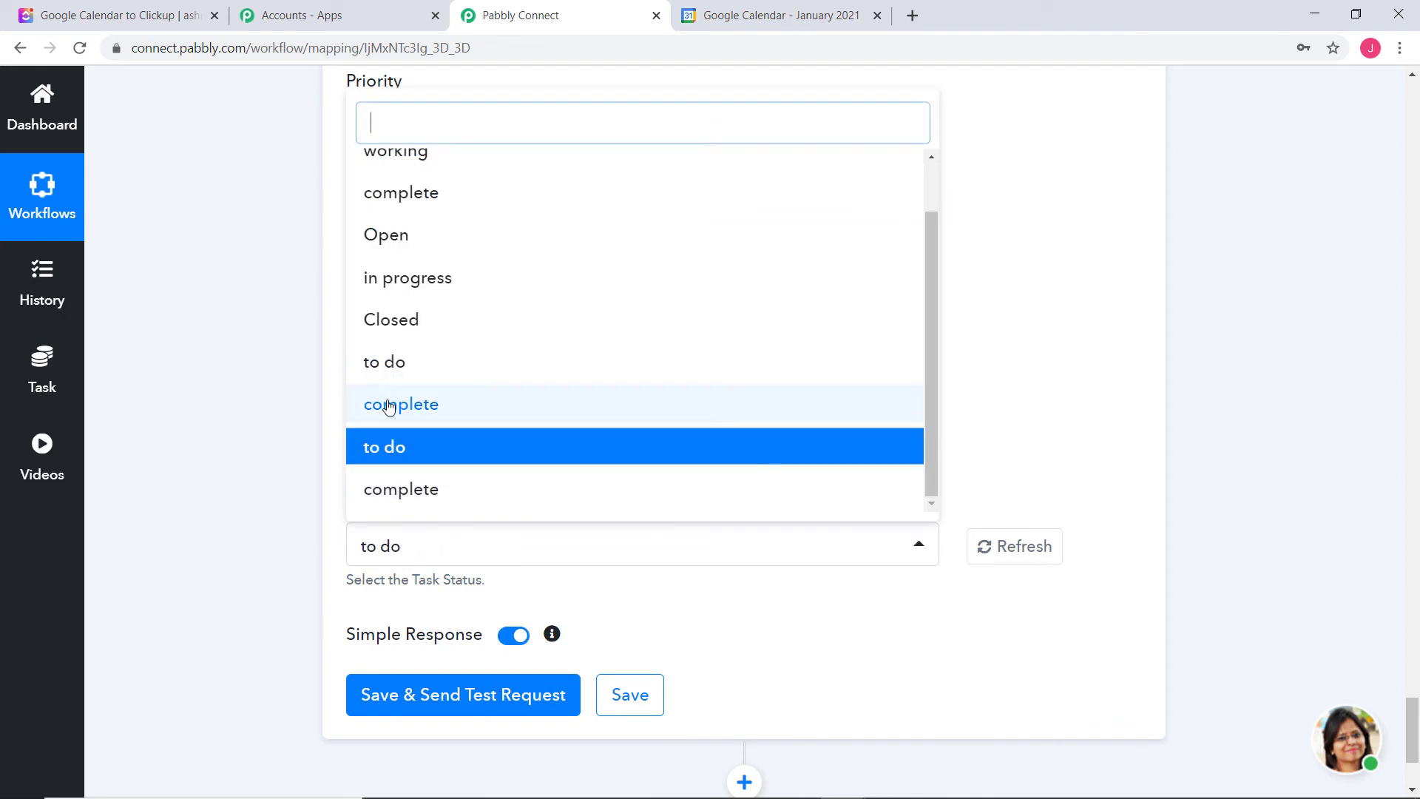
{"action": "left_click", "coordinate": [434, 453]}
{"action": "left_click", "coordinate": [494, 701]}
{"action": "scroll", "coordinate": [1183, 333], "scroll_direction": "down", "scroll_amount": 10}
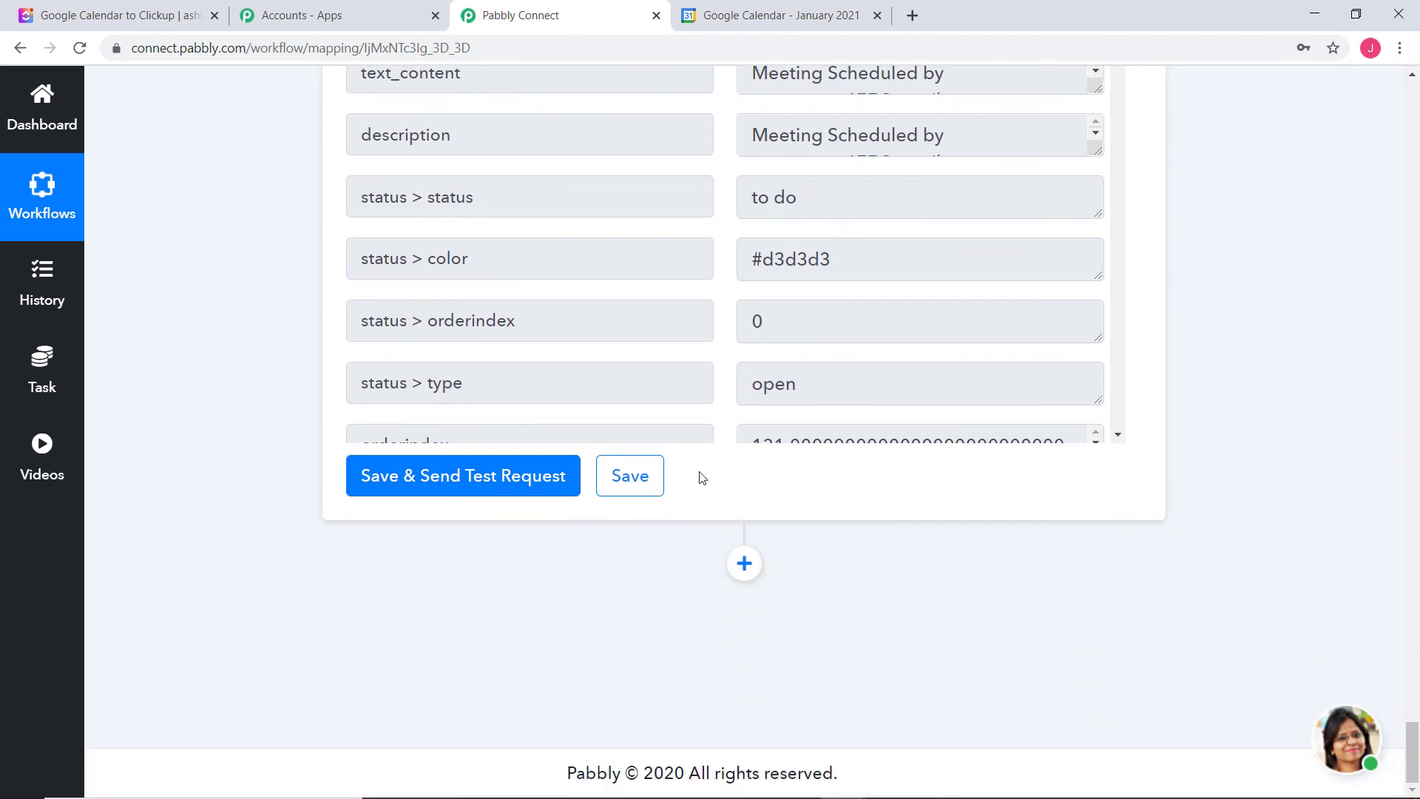
Save the ClickUp task step, dismiss the success message, and switch to the ClickUp list
{"action": "left_click", "coordinate": [621, 488]}
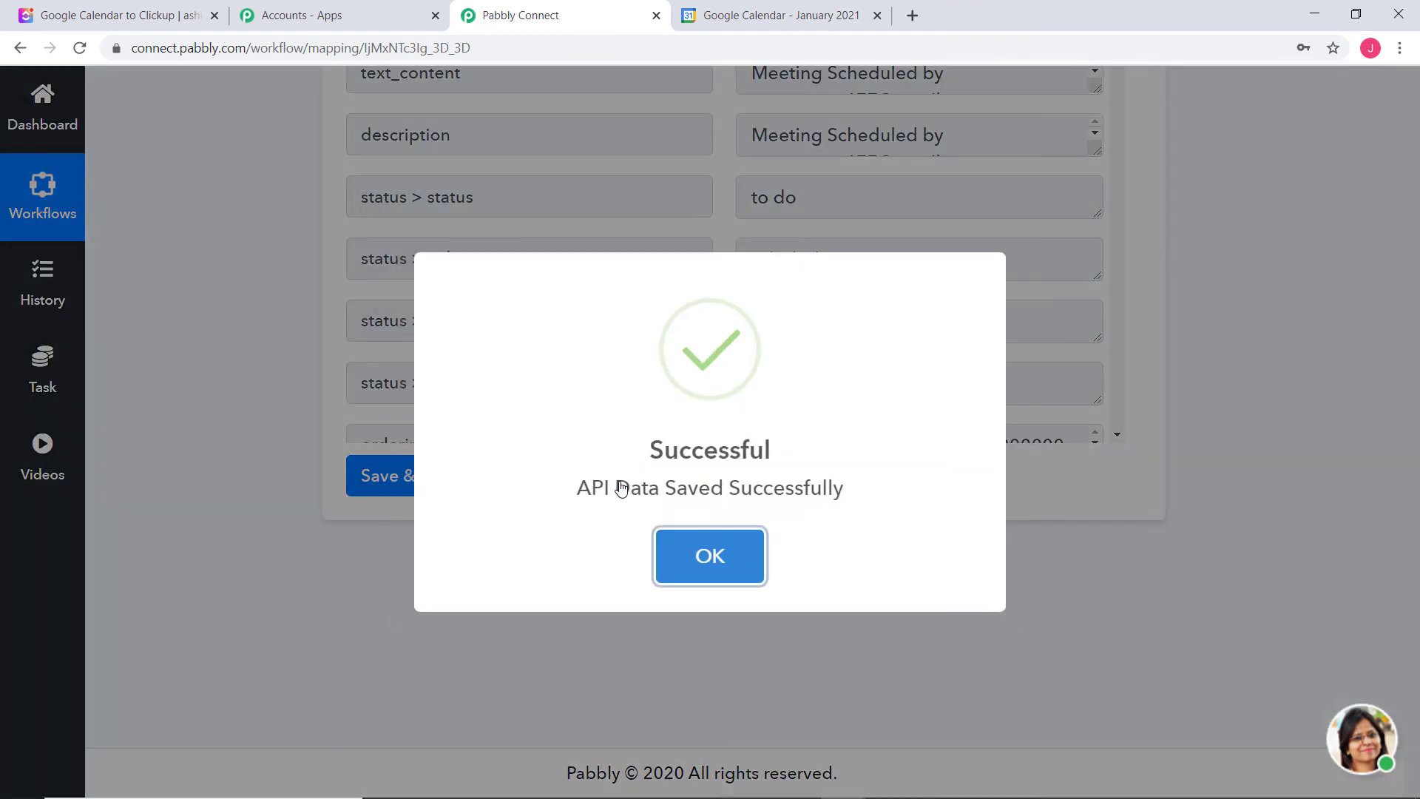
{"action": "left_click", "coordinate": [711, 551]}
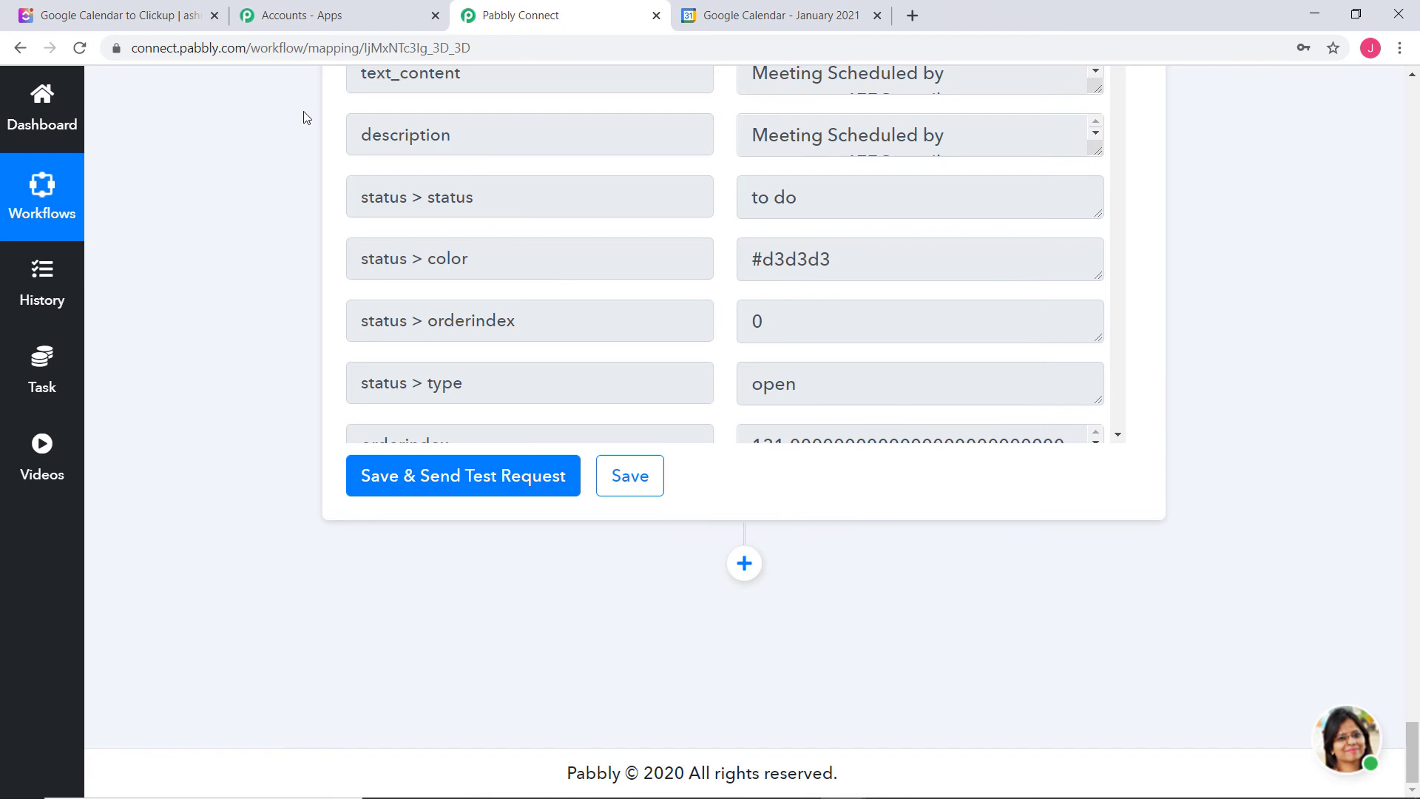
{"action": "left_click", "coordinate": [102, 16]}
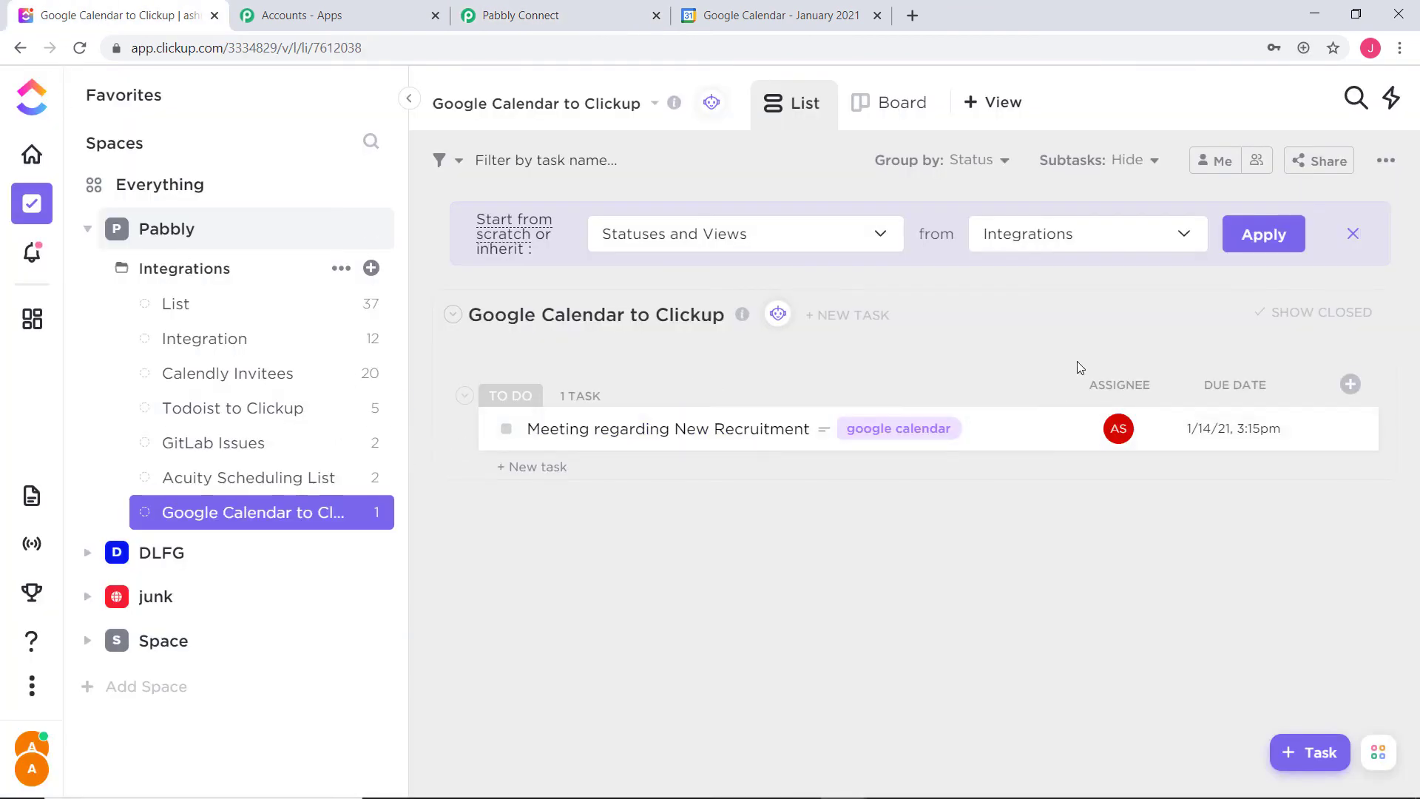
Review the 'Meeting regarding New Recruitment' task in ClickUp, then switch to Google Calendar
{"action": "left_click", "coordinate": [610, 434]}
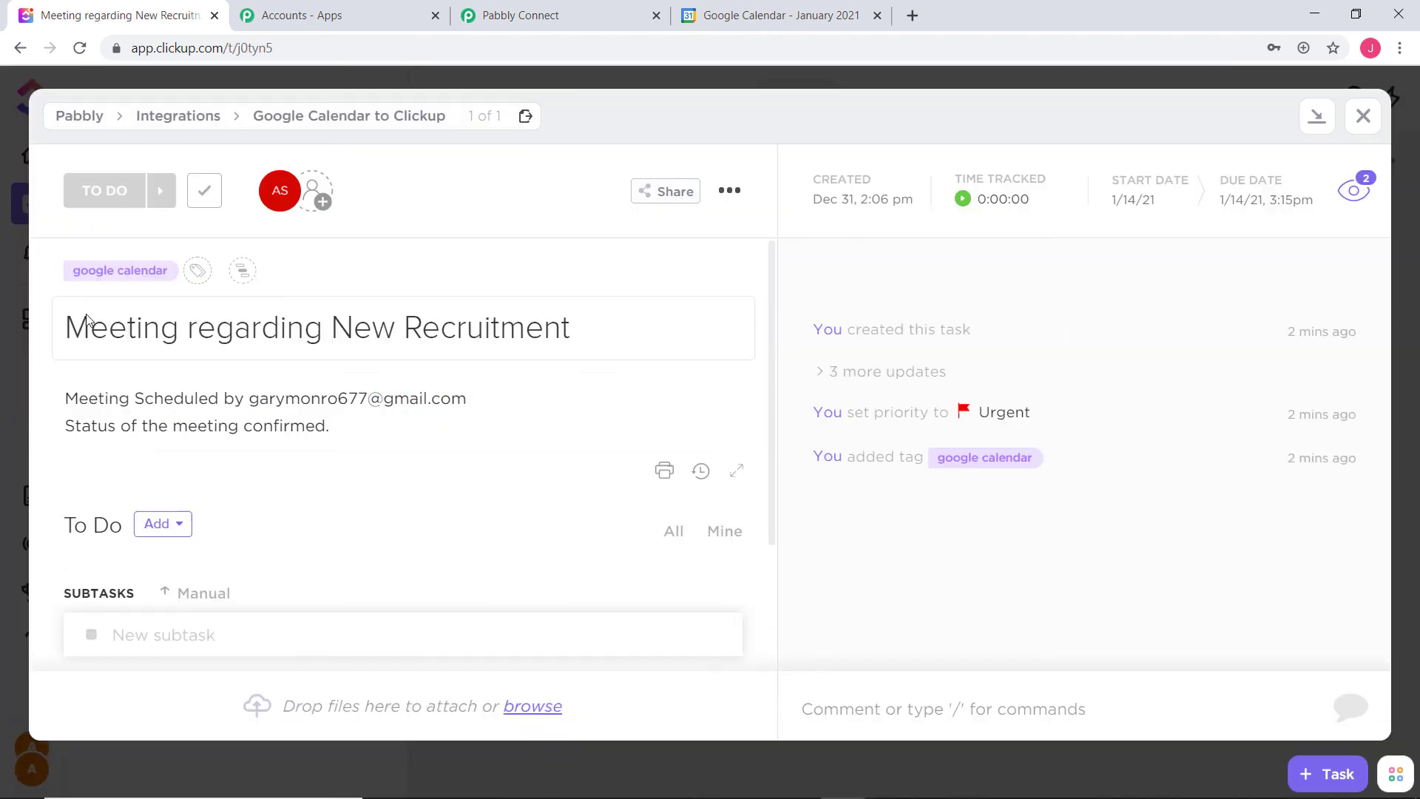
{"action": "left_click_drag", "start_coordinate": [68, 330], "coordinate": [43, 381]}
{"action": "mouse_move", "coordinate": [110, 278]}
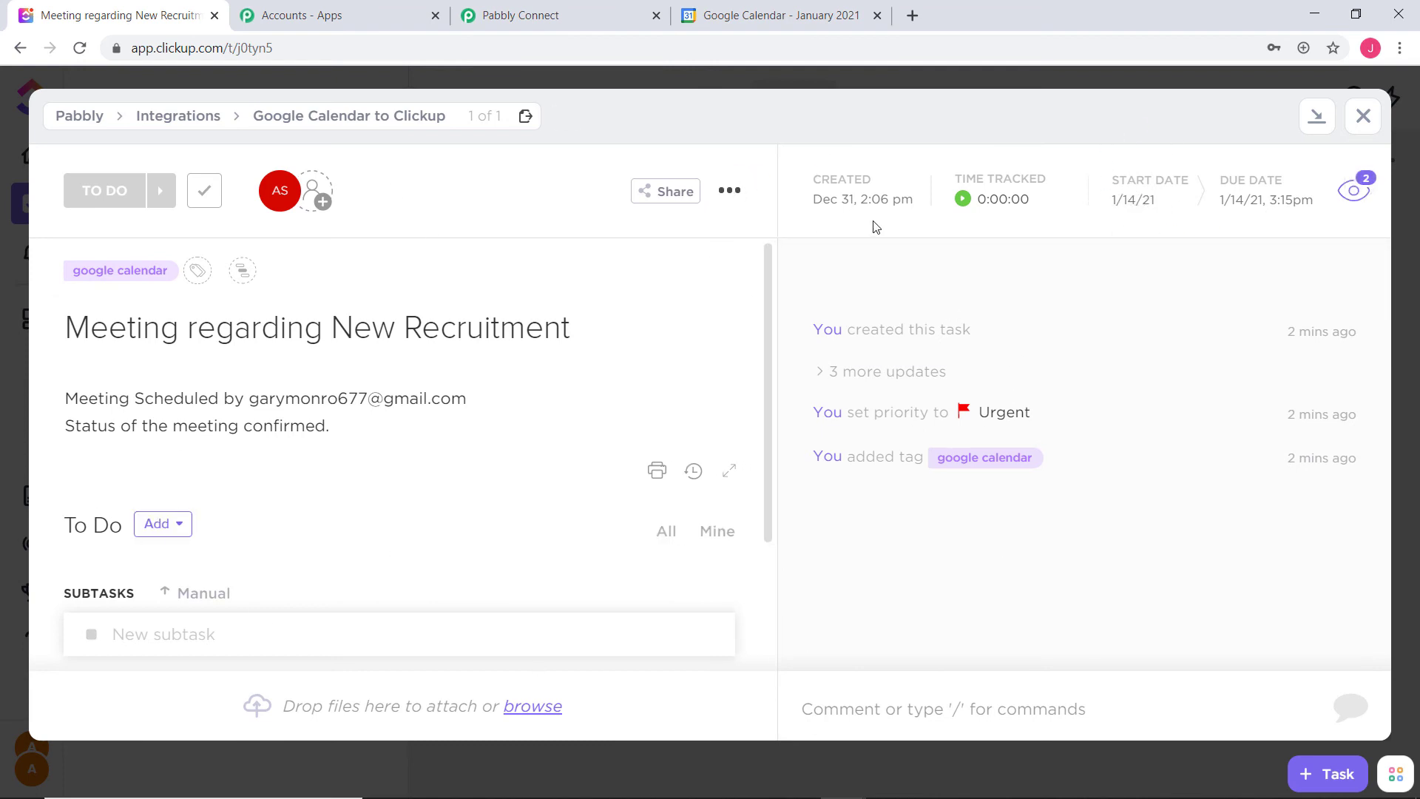
{"action": "left_click", "coordinate": [1362, 117]}
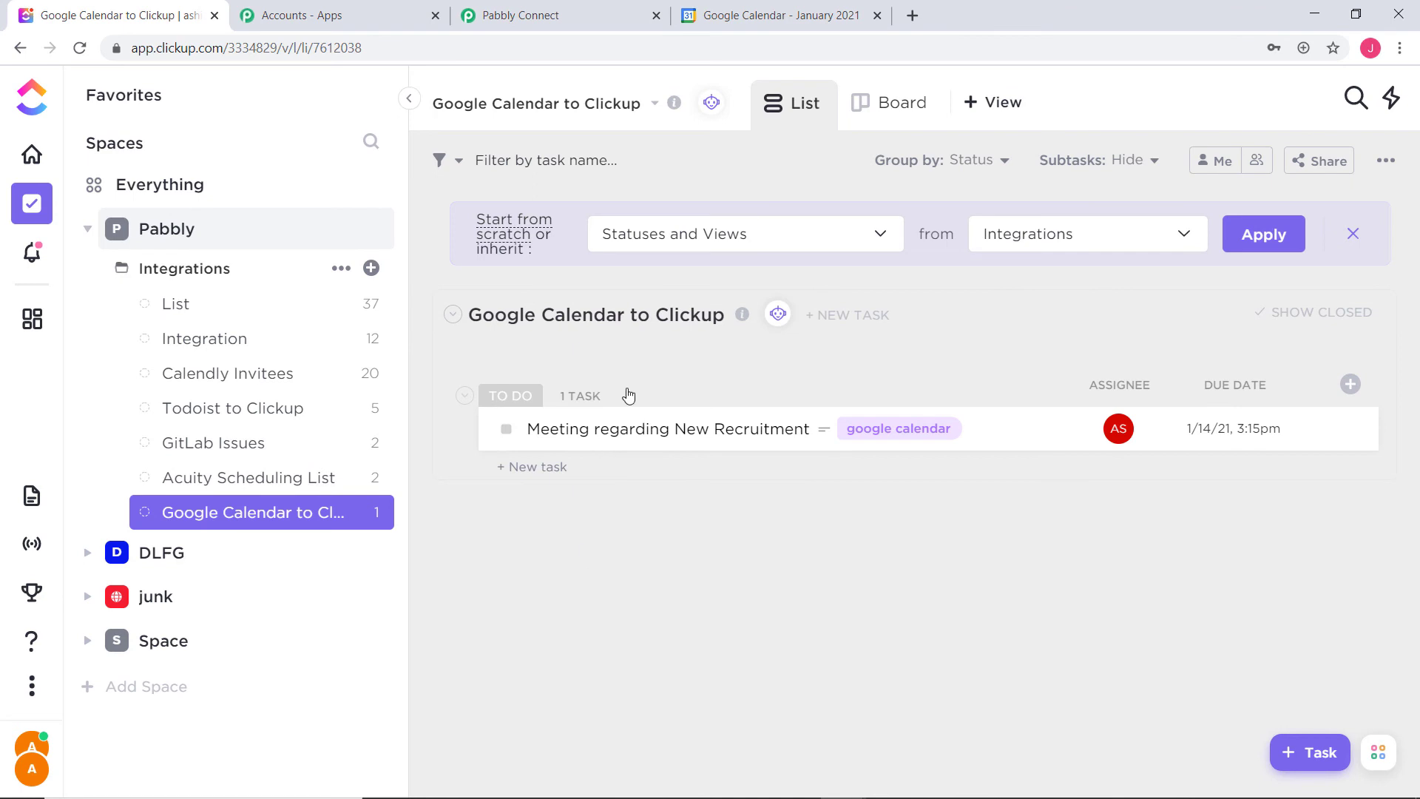
{"action": "left_click", "coordinate": [798, 18]}
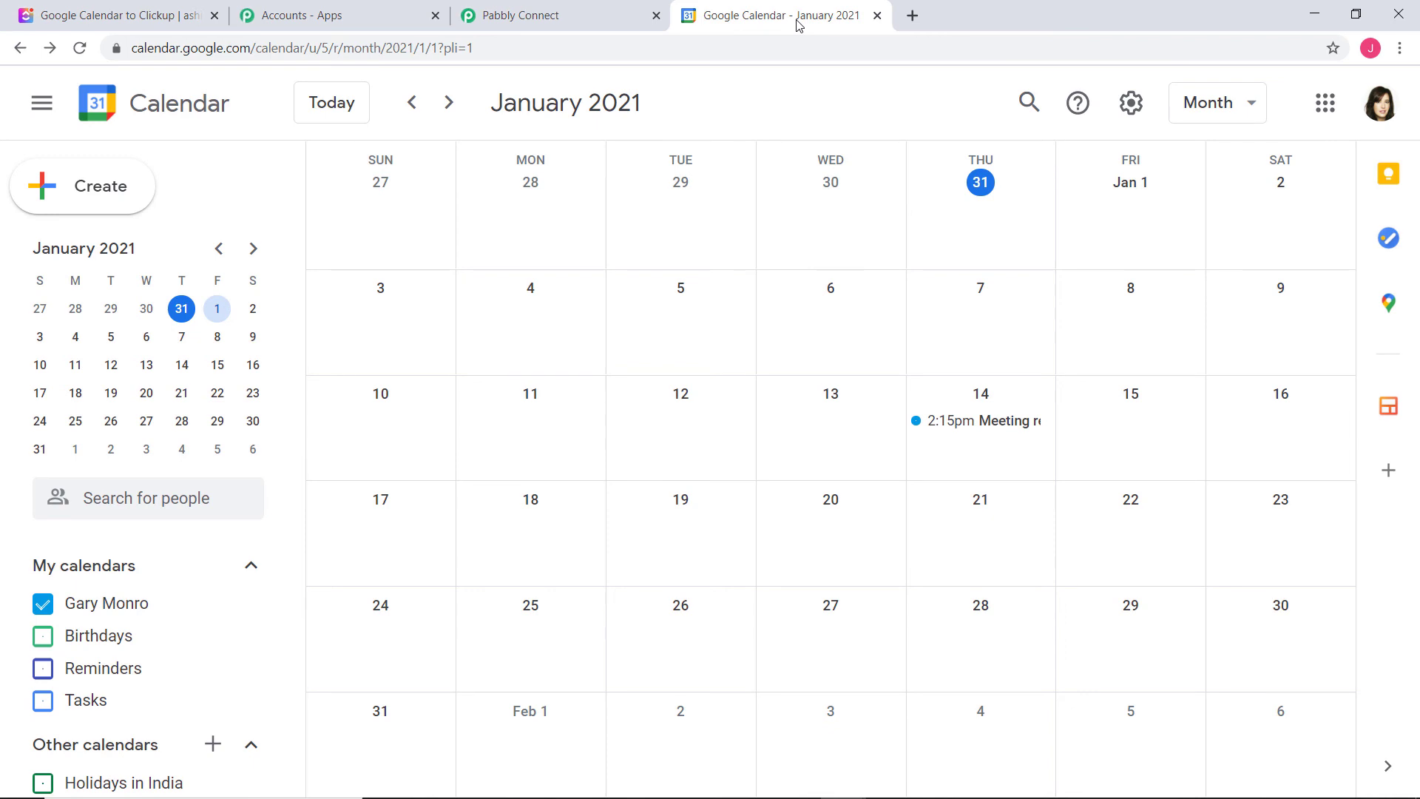
Create a 3:00–4:00pm 'Meeting Regarding Audit' event on January 29, 2021, then return to ClickUp
{"action": "left_click", "coordinate": [1139, 648]}
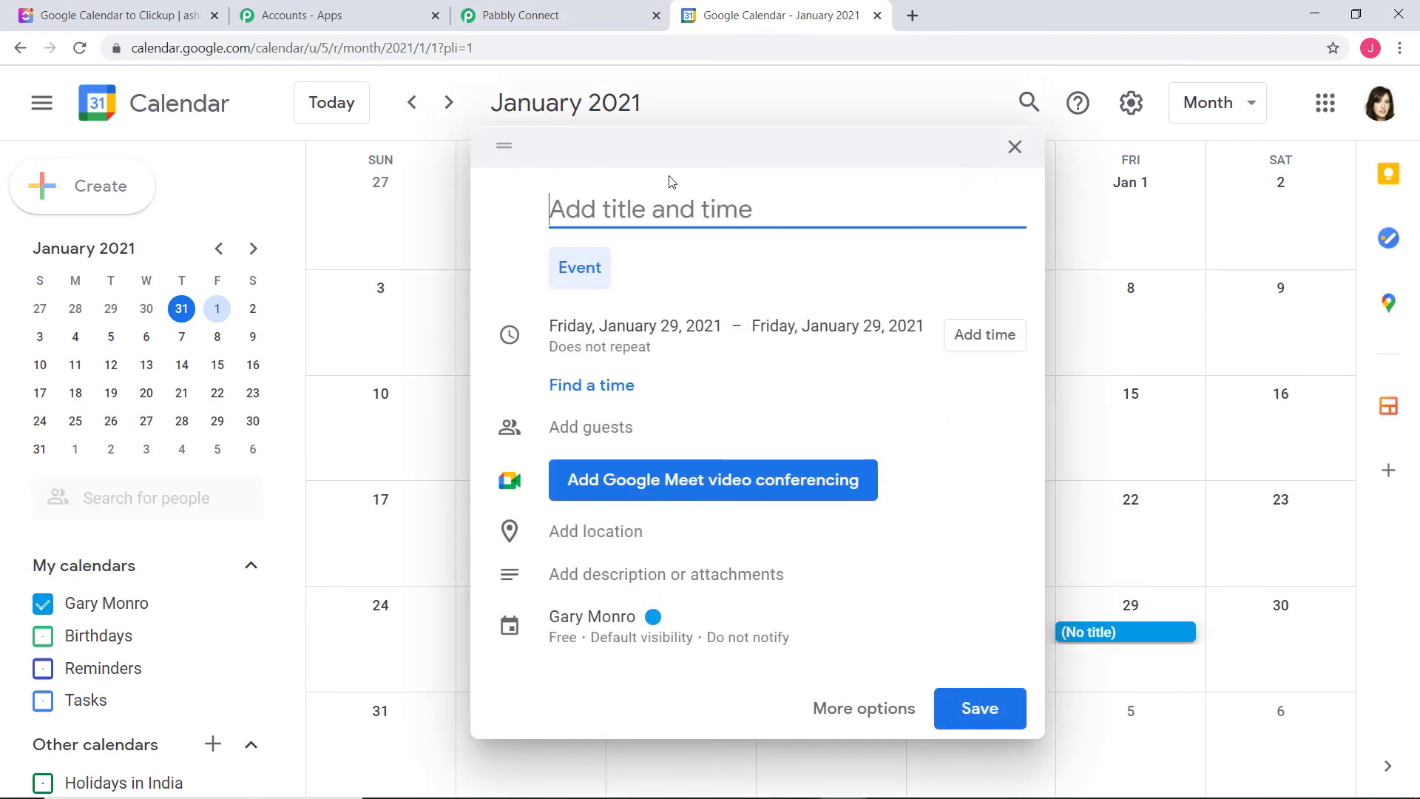
{"action": "type", "text": "Meeting Re"}
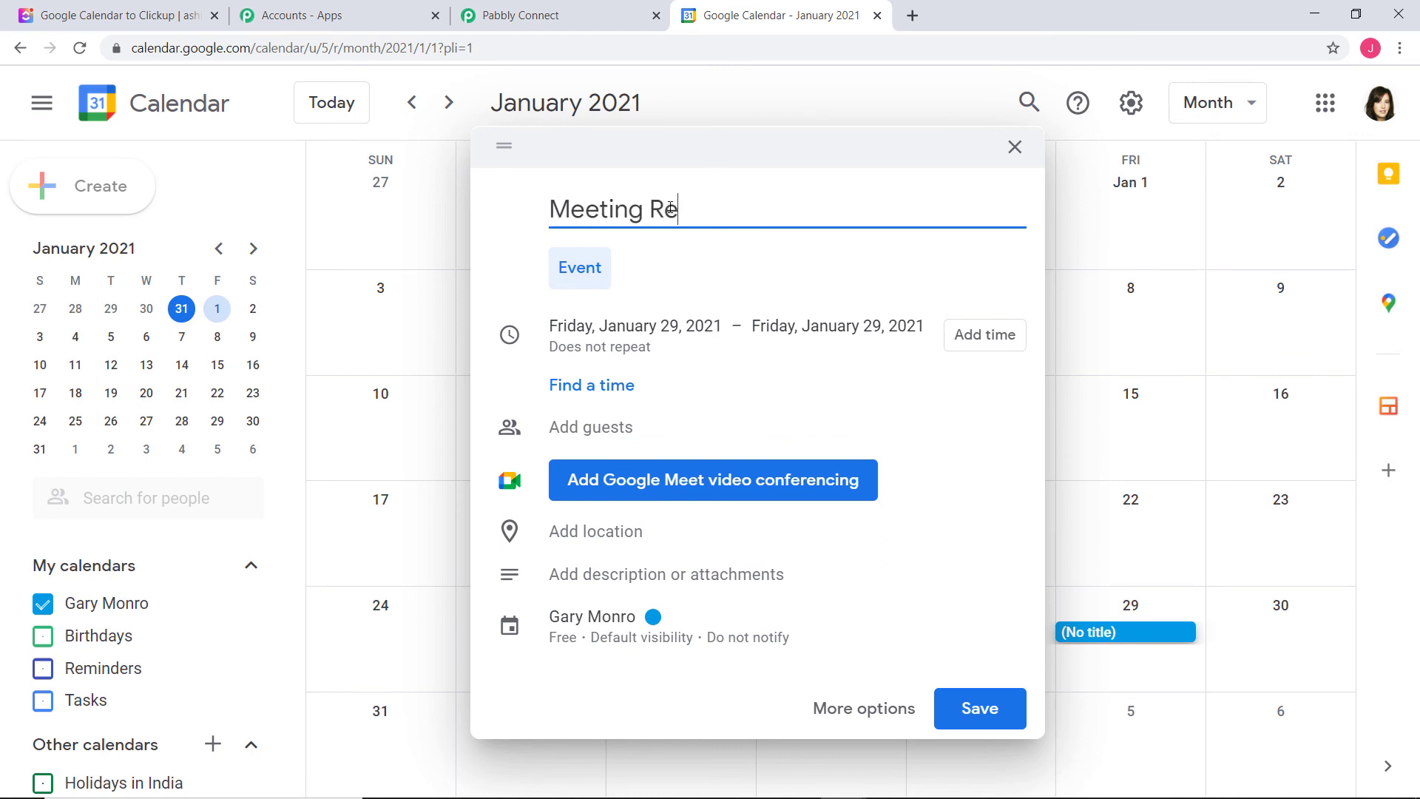
{"action": "type", "text": "garding Audit"}
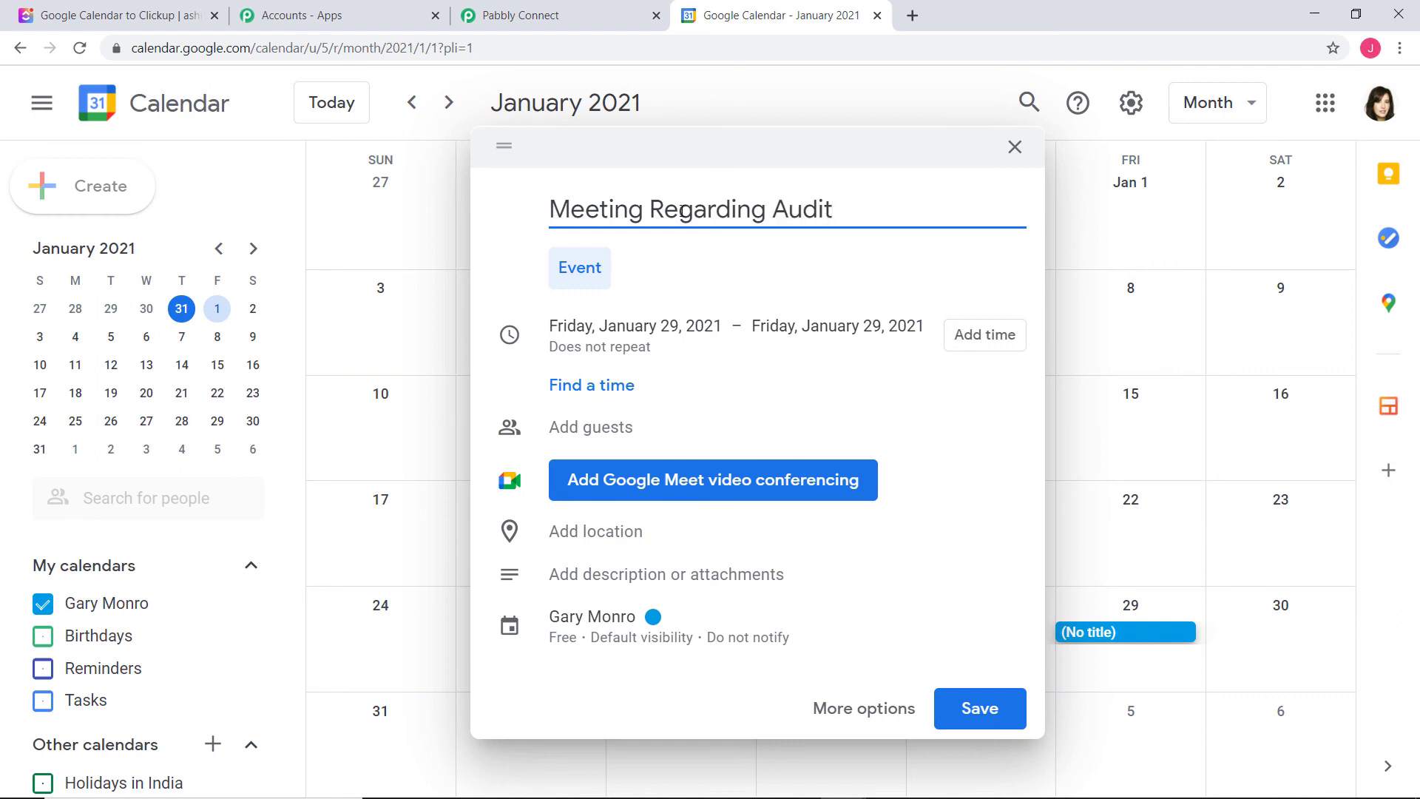
{"action": "left_click", "coordinate": [966, 337]}
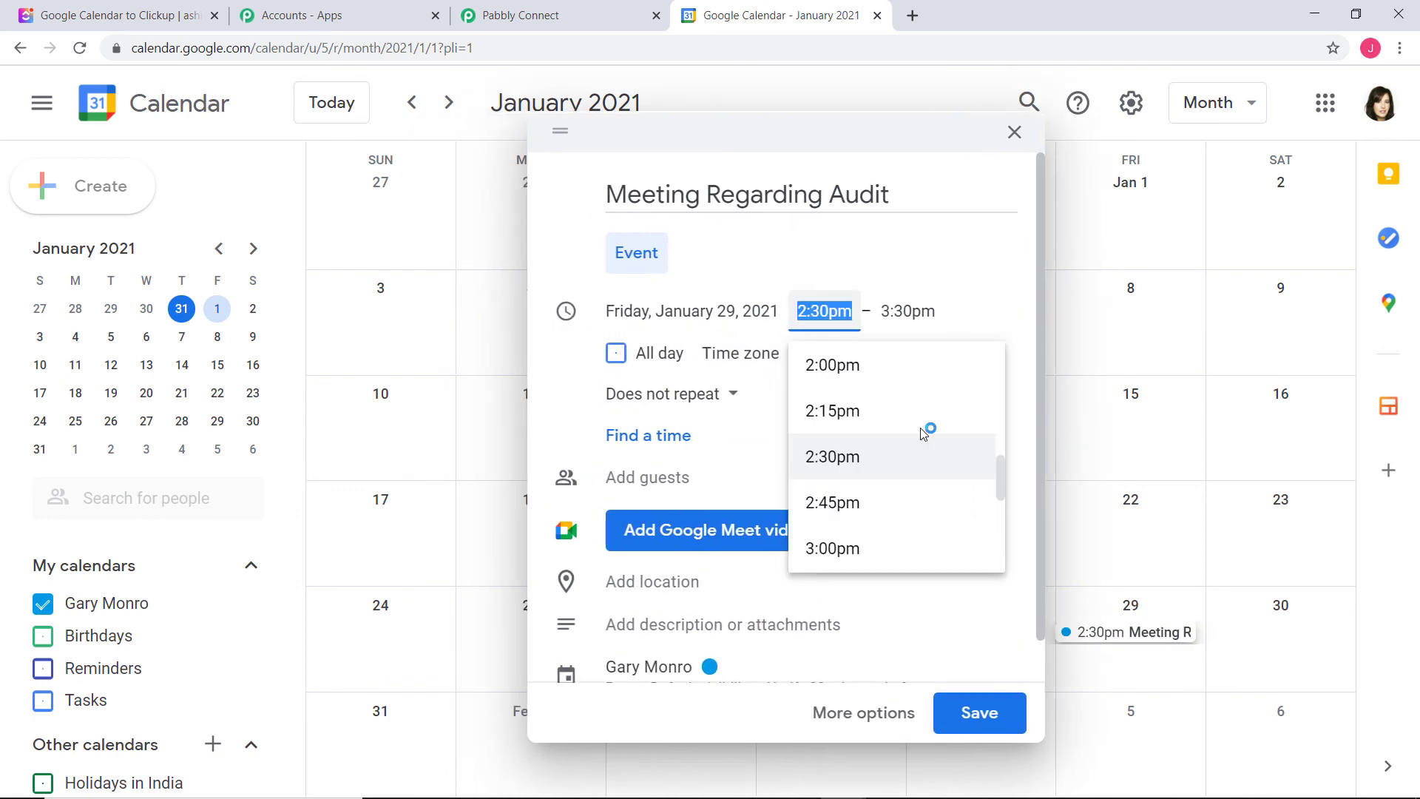
{"action": "left_click", "coordinate": [884, 552]}
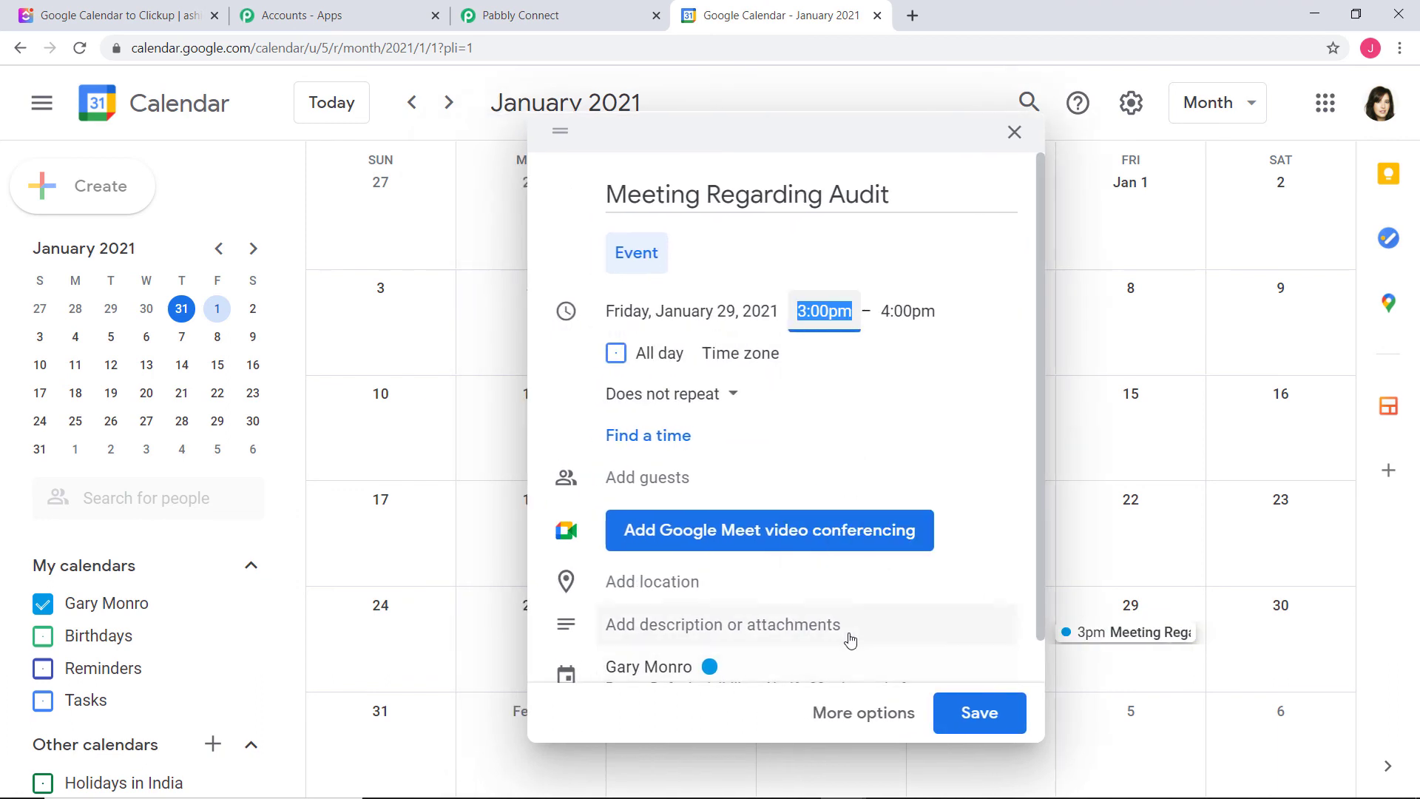
{"action": "scroll", "coordinate": [850, 641], "scroll_direction": "down", "scroll_amount": 1}
{"action": "left_click", "coordinate": [981, 712]}
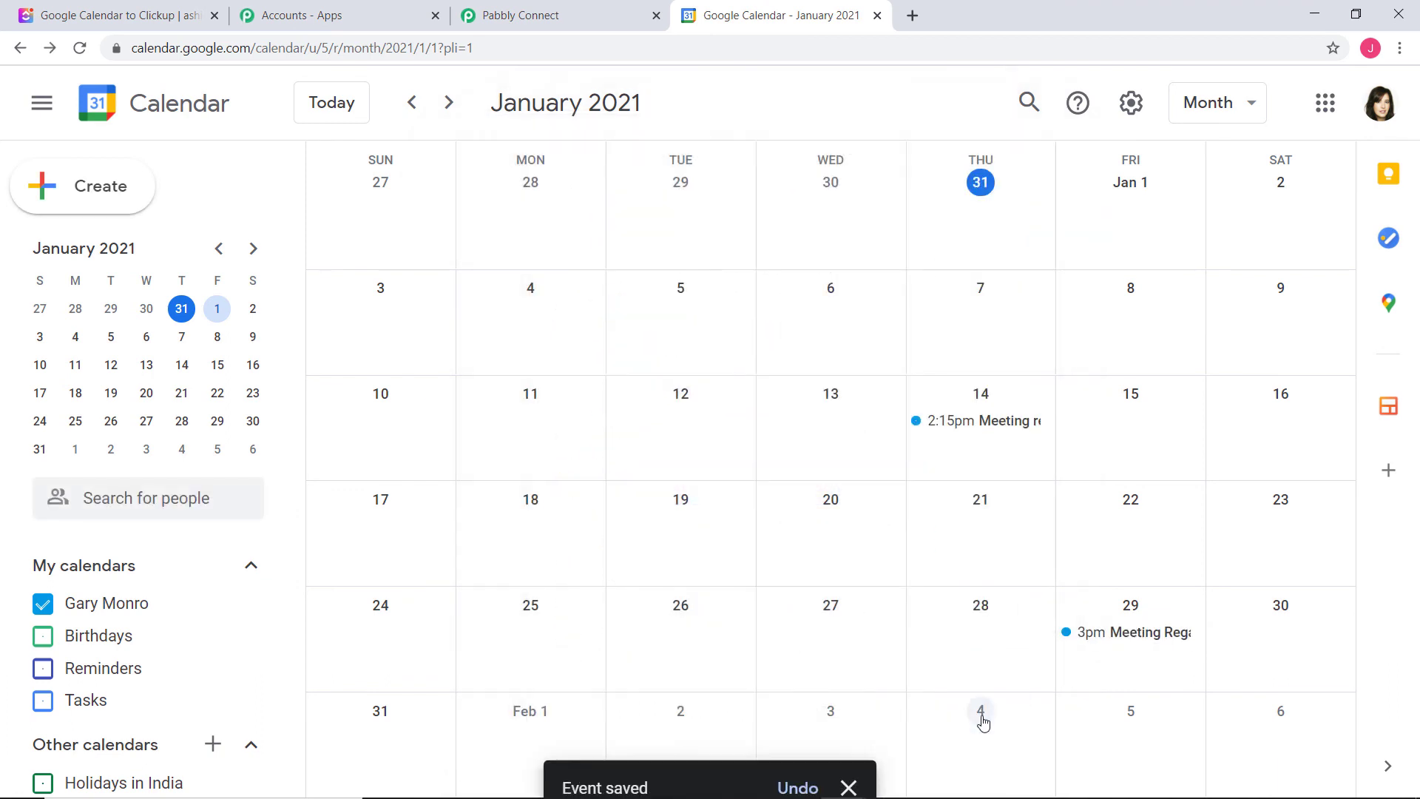
{"action": "left_click", "coordinate": [990, 462]}
{"action": "left_click", "coordinate": [1011, 523]}
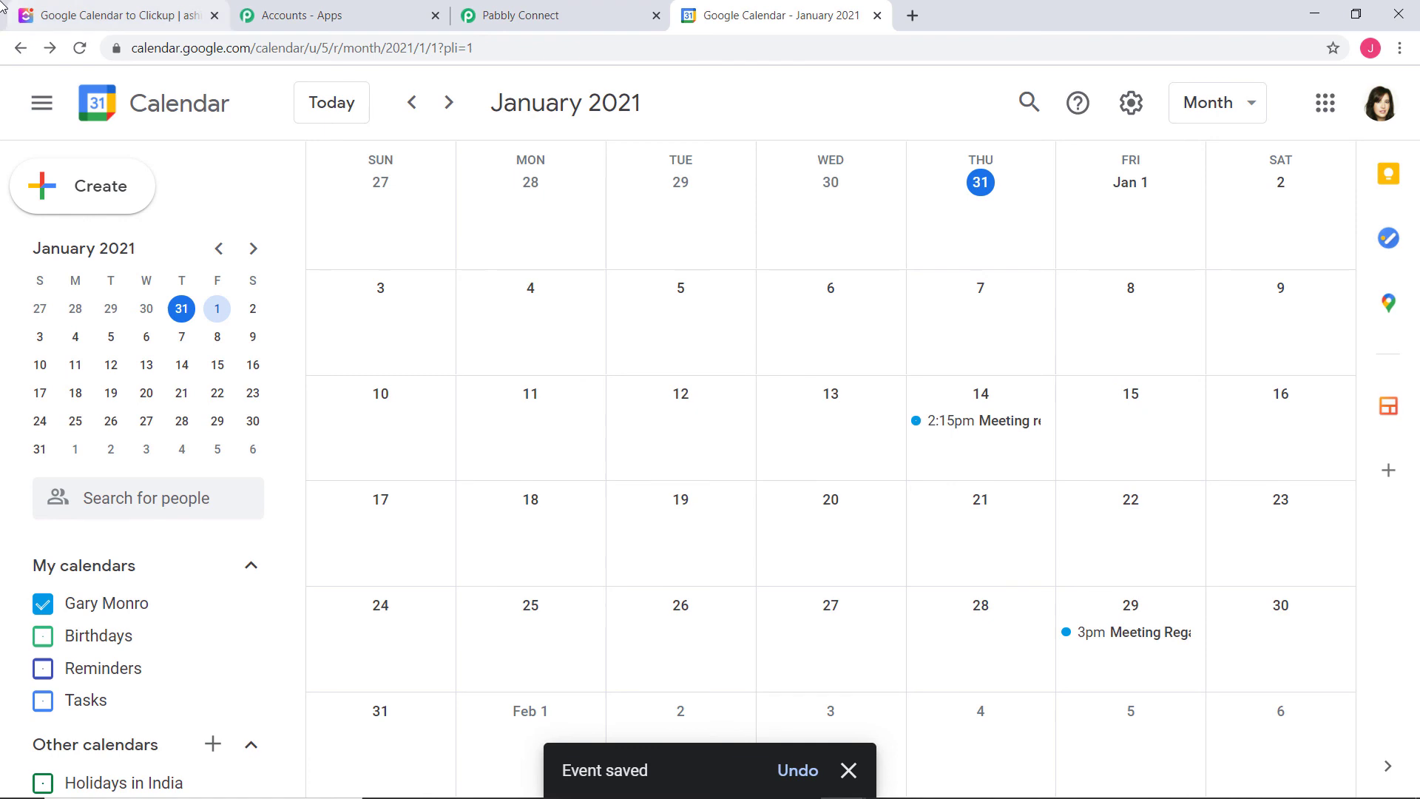
{"action": "left_click", "coordinate": [105, 13]}
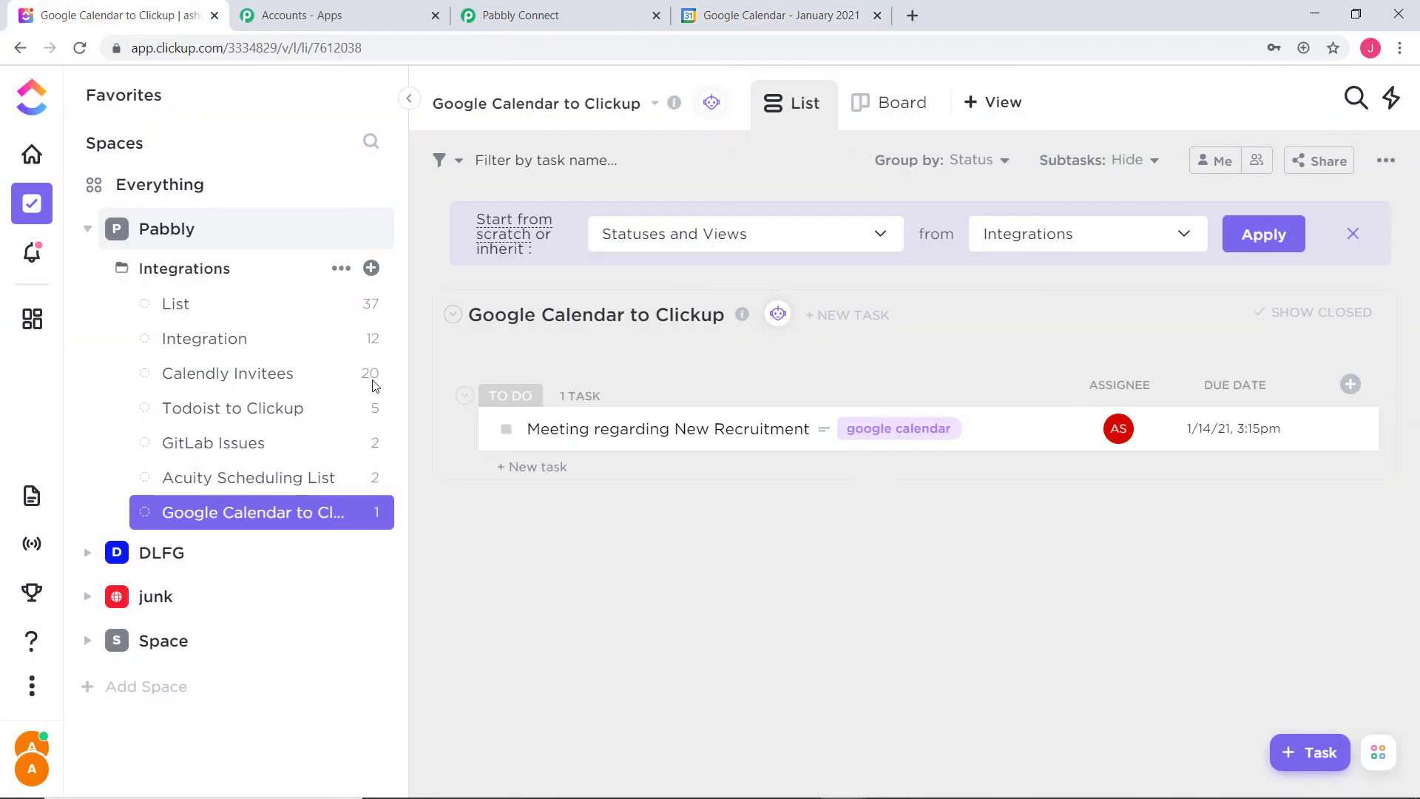
Reload ClickUp, check the new 'Meeting Regarding Audit' task due 1/29/21 4pm, then return to Pabbly Connect
{"action": "left_click", "coordinate": [80, 47]}
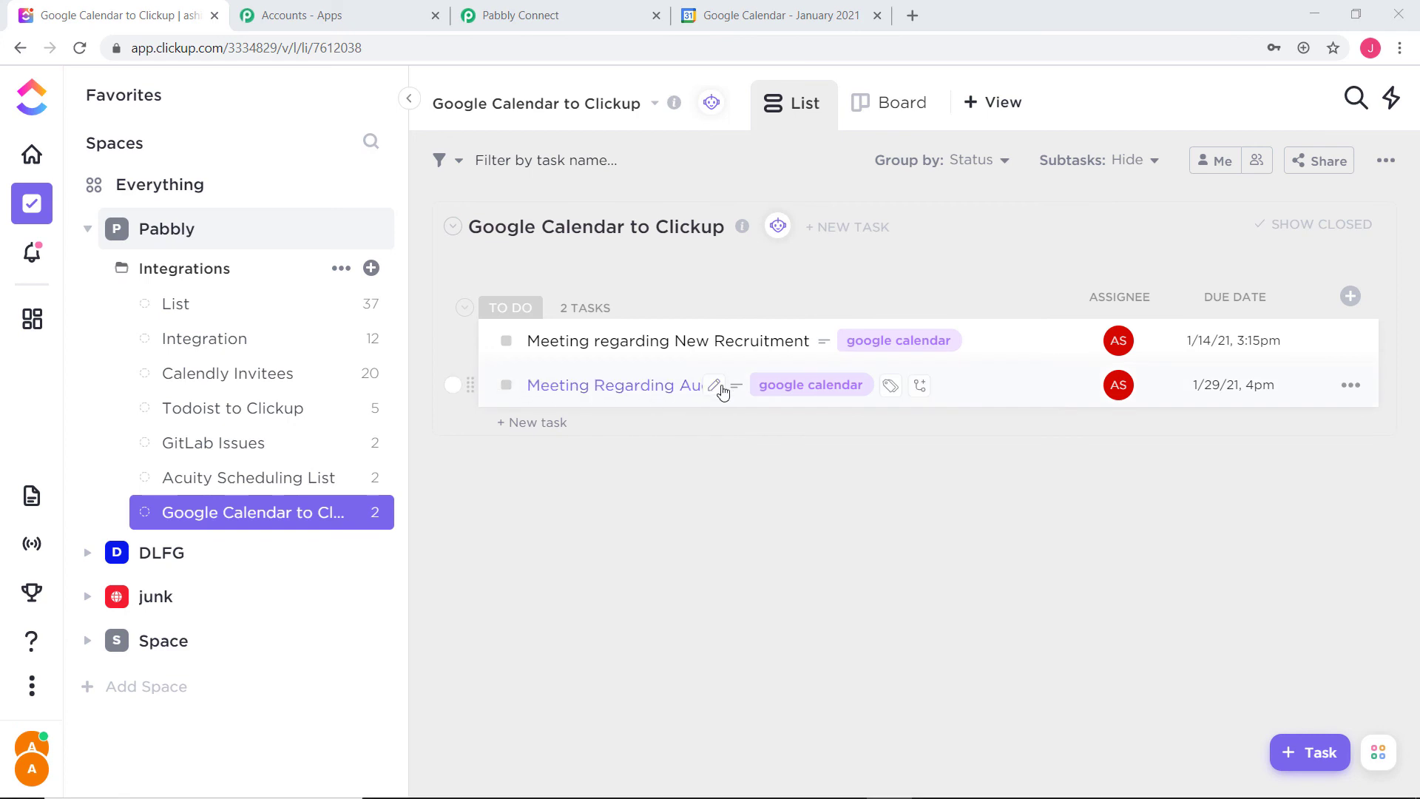
{"action": "left_click", "coordinate": [562, 386]}
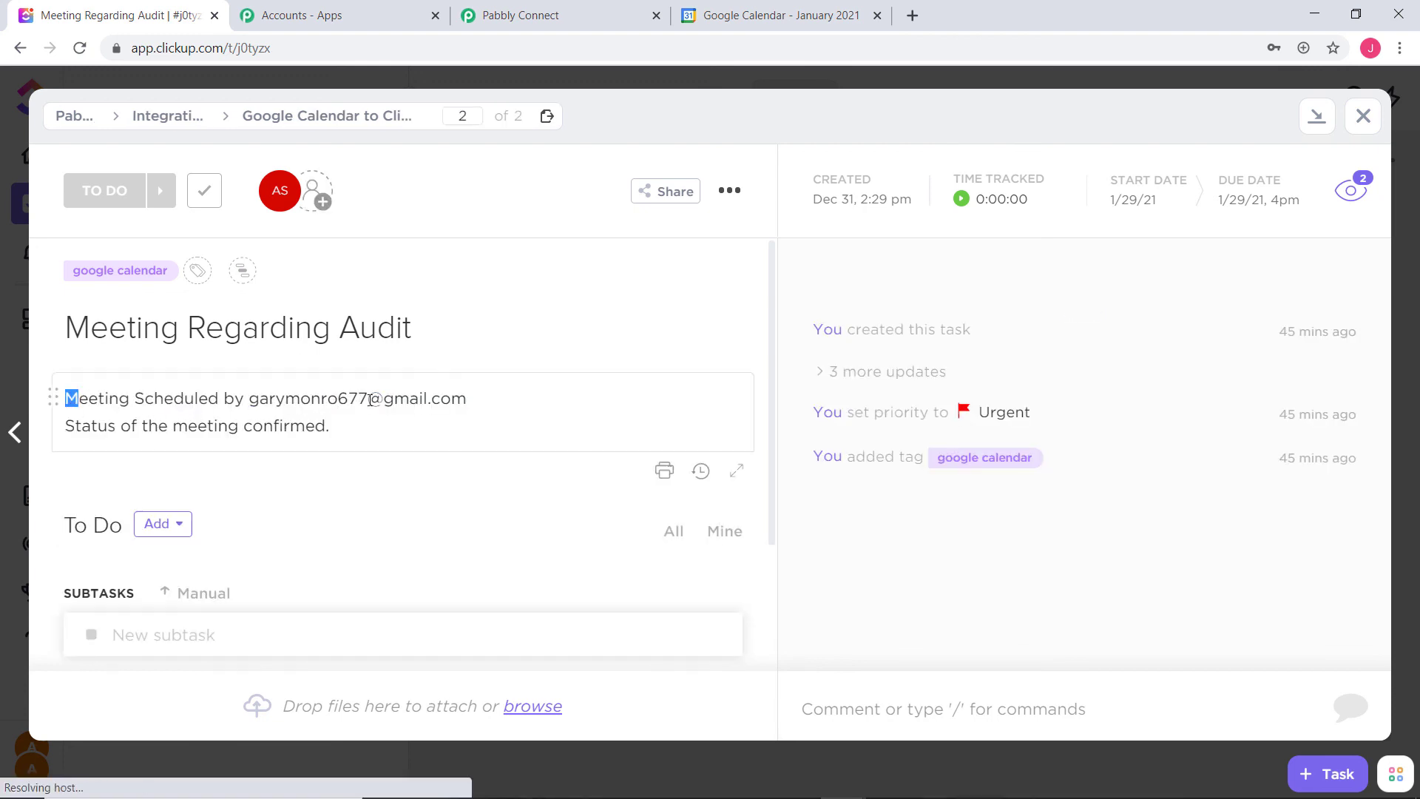
{"action": "key", "text": "shift+Right"}
{"action": "key", "text": "shift+Right"}
{"action": "key", "text": "shift+Right"}
{"action": "key", "text": "shift+Right"}
{"action": "key", "text": "shift+Right"}
{"action": "triple_click", "coordinate": [337, 434]}
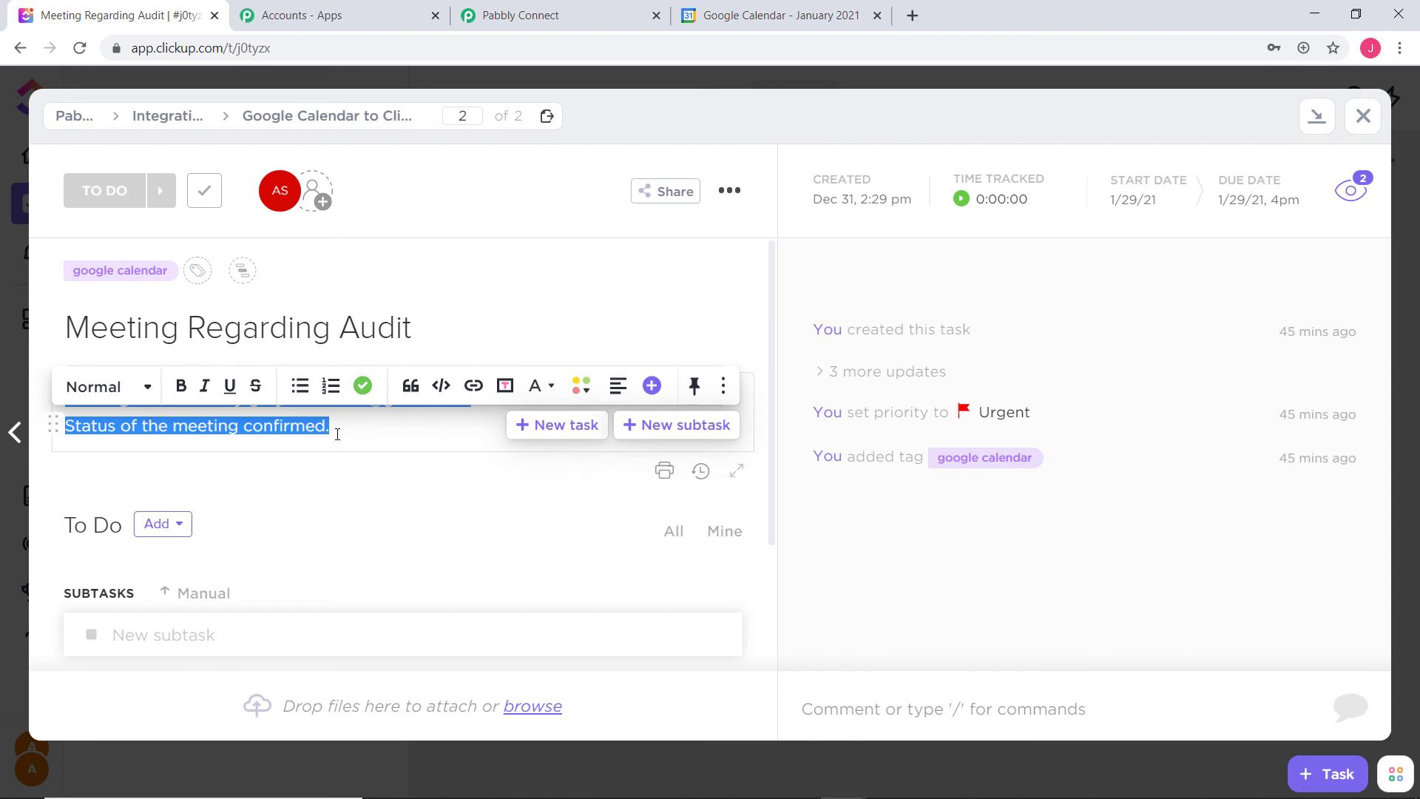
{"action": "left_click", "coordinate": [383, 427]}
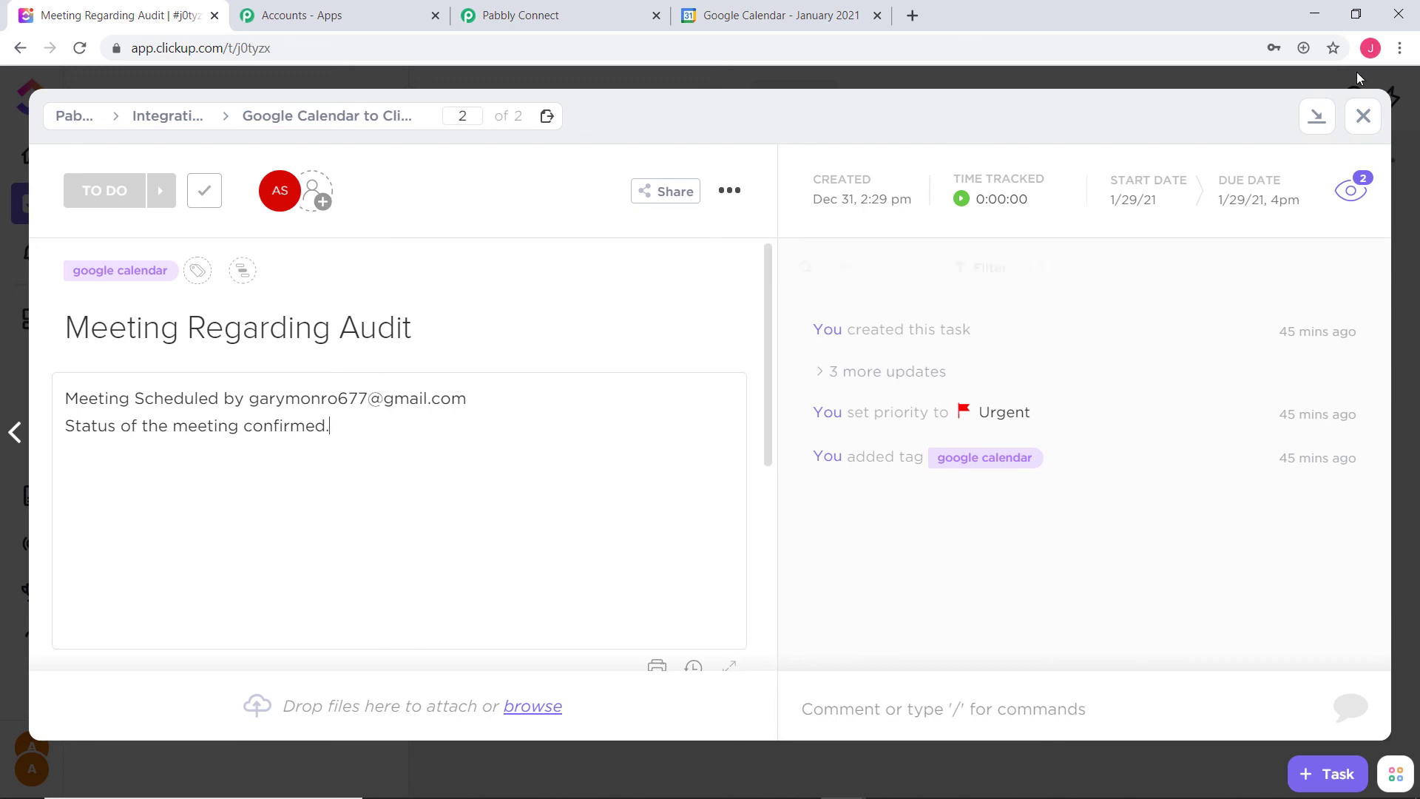
{"action": "left_click", "coordinate": [1363, 115]}
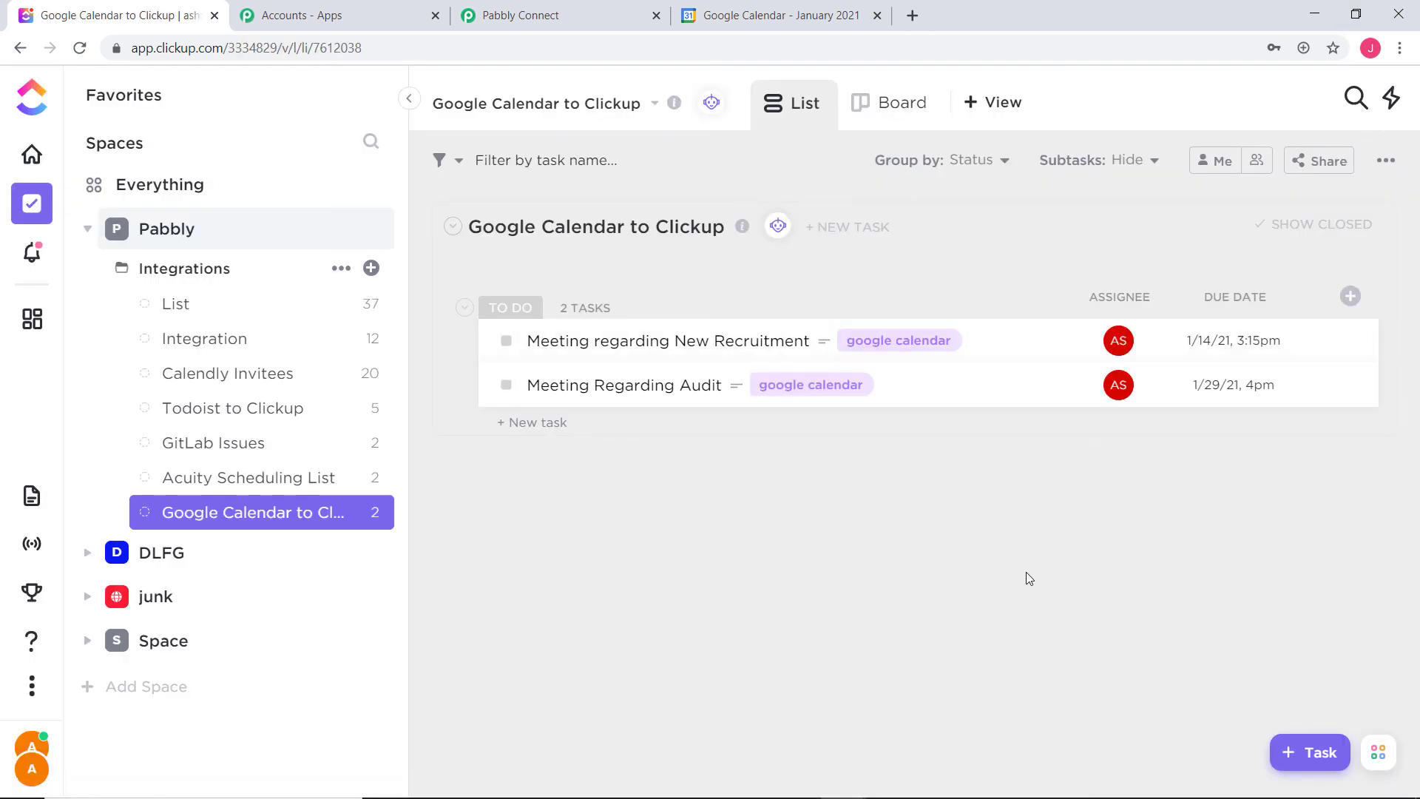
{"action": "left_click", "coordinate": [551, 16]}
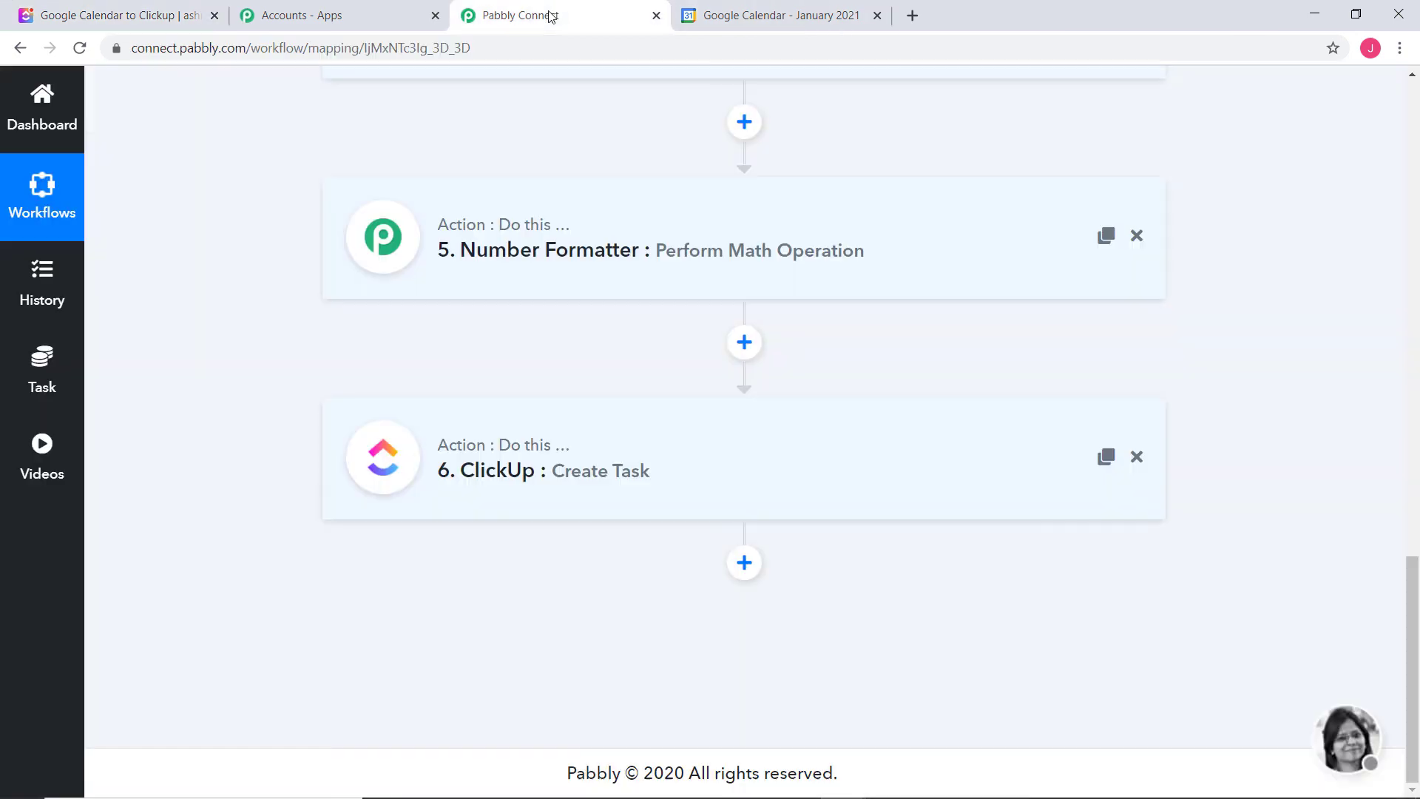
{"action": "scroll", "coordinate": [1281, 376], "scroll_direction": "up", "scroll_amount": 20}
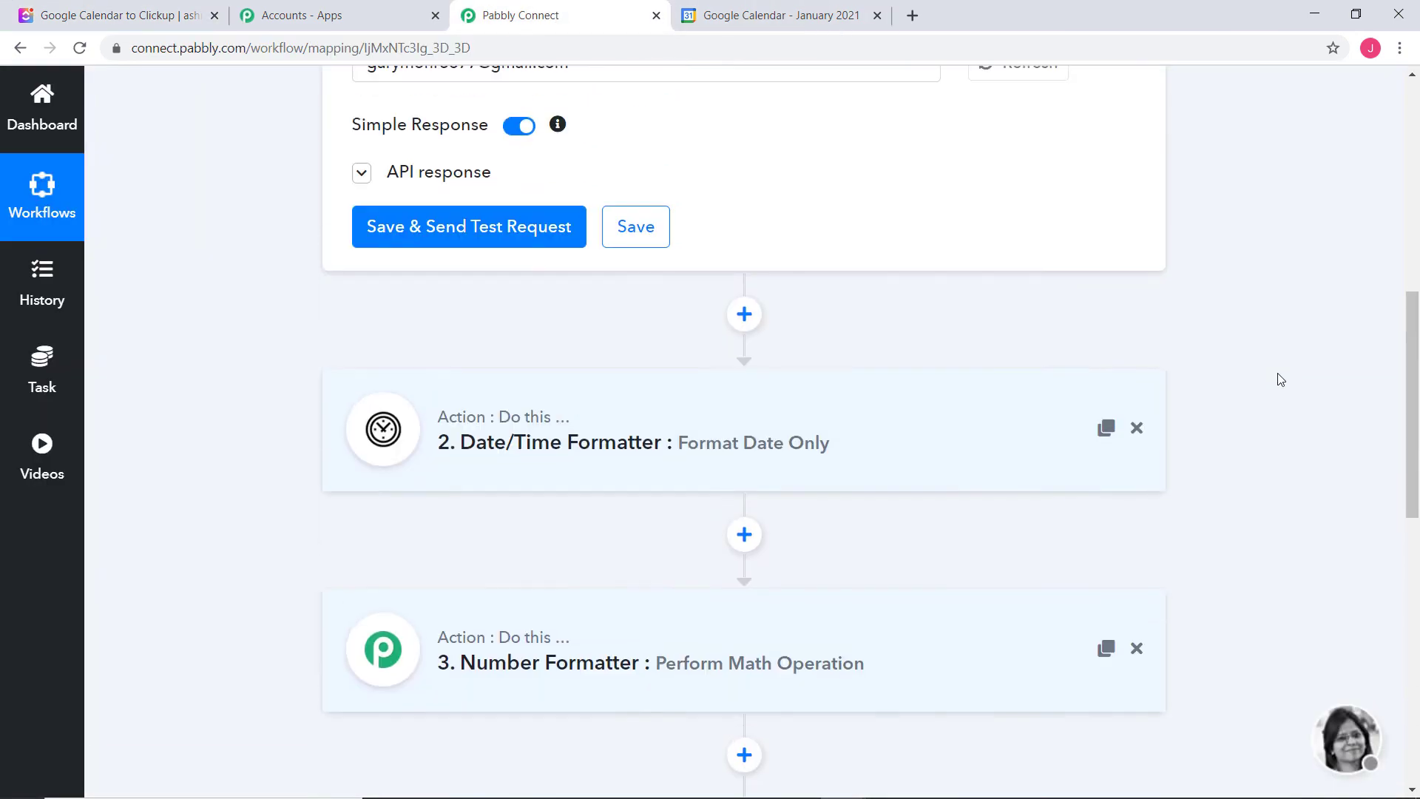
{"action": "scroll", "coordinate": [1356, 469], "scroll_direction": "down", "scroll_amount": 7}
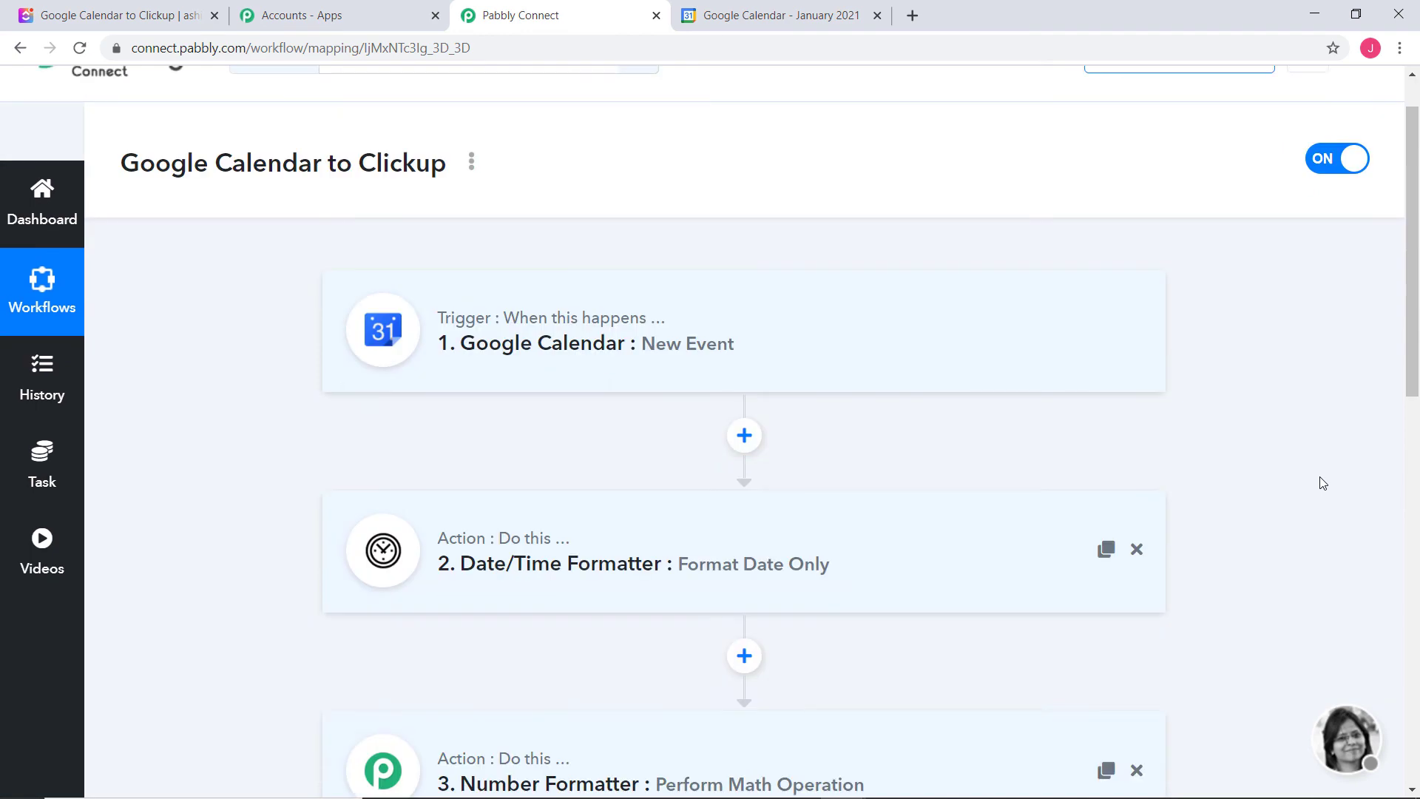
{"action": "scroll", "coordinate": [1308, 469], "scroll_direction": "down", "scroll_amount": 5}
{"action": "scroll", "coordinate": [1309, 466], "scroll_direction": "up", "scroll_amount": 11}
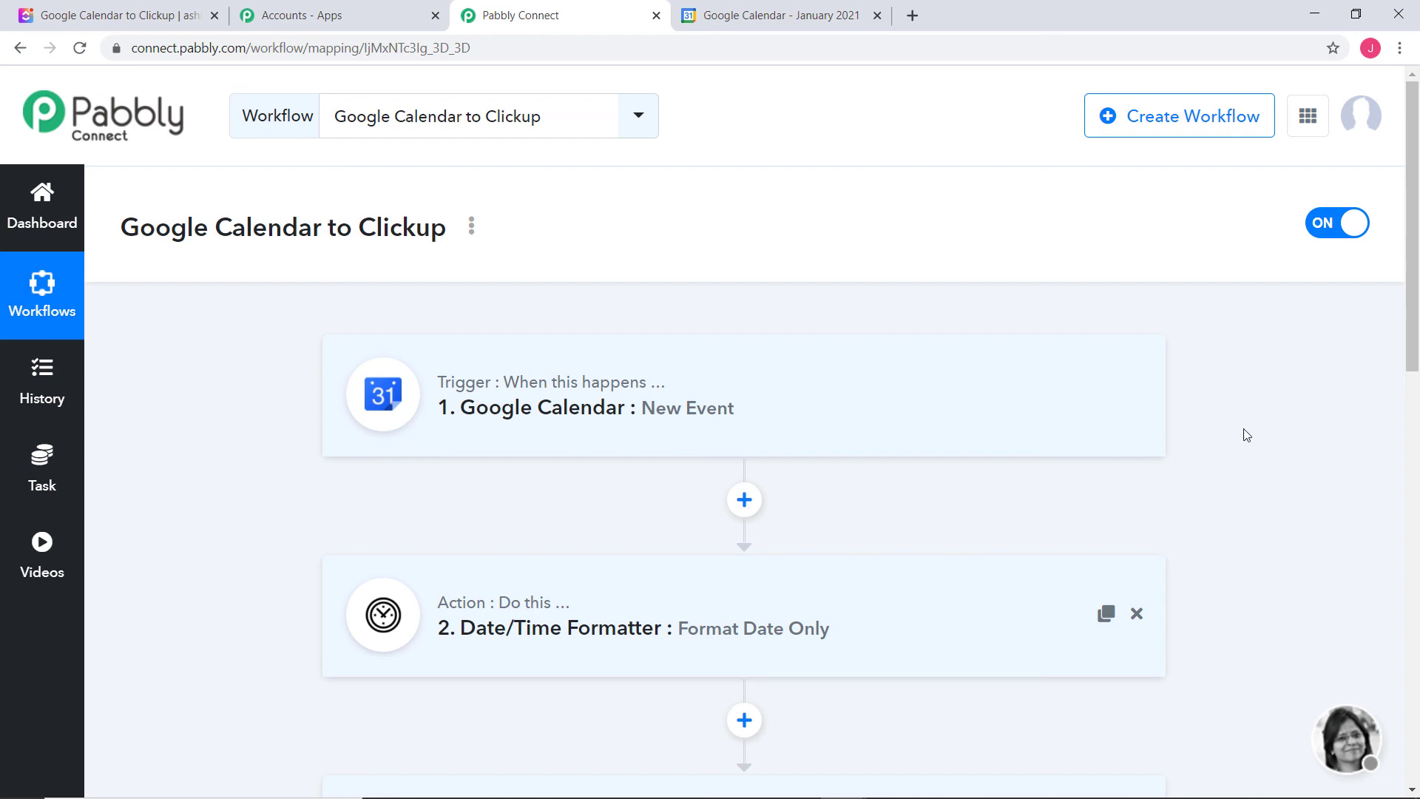
{"action": "scroll", "coordinate": [1257, 414], "scroll_direction": "down", "scroll_amount": 5}
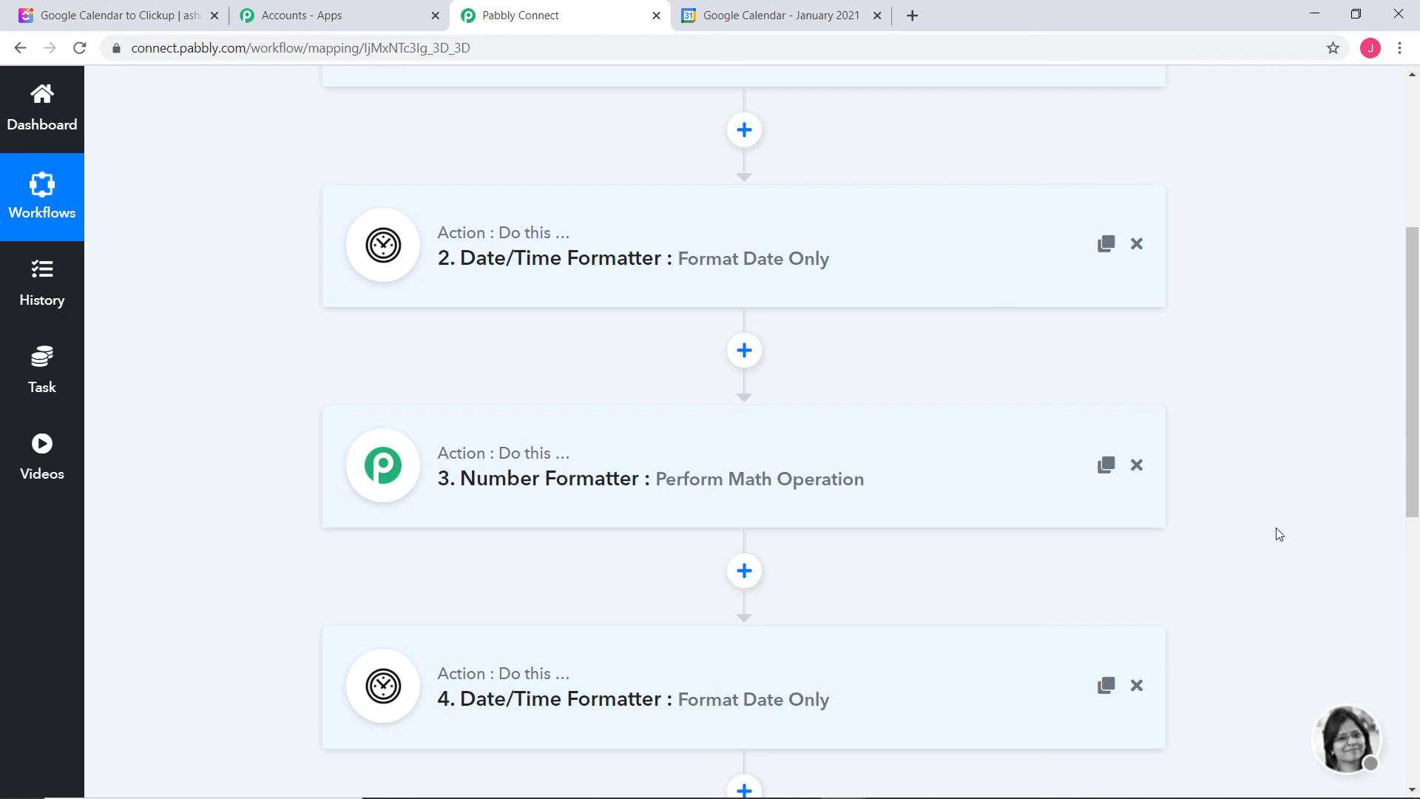
{"action": "scroll", "coordinate": [1326, 455], "scroll_direction": "down", "scroll_amount": 5}
{"action": "scroll", "coordinate": [1326, 456], "scroll_direction": "down", "scroll_amount": 3}
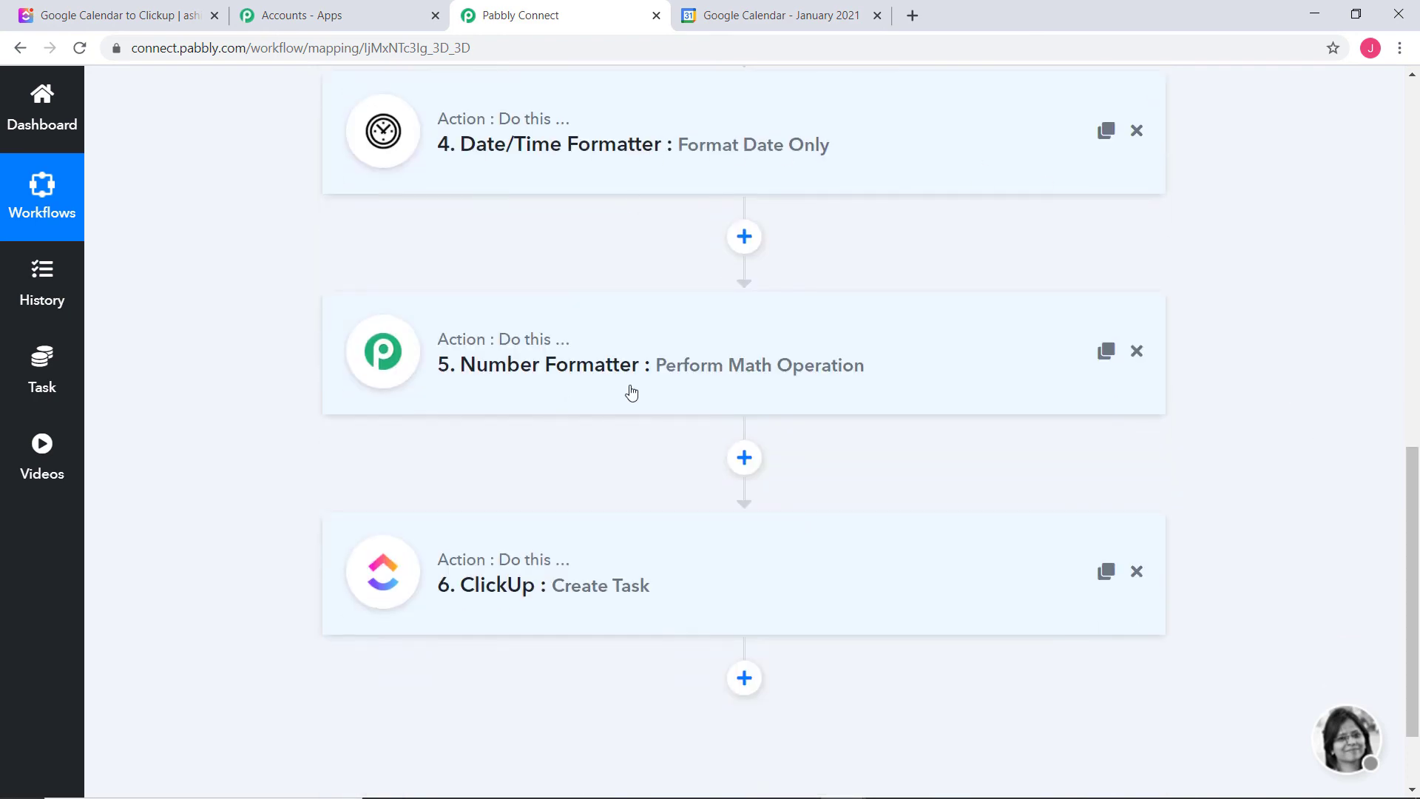
{"action": "scroll", "coordinate": [1262, 526], "scroll_direction": "down", "scroll_amount": 2}
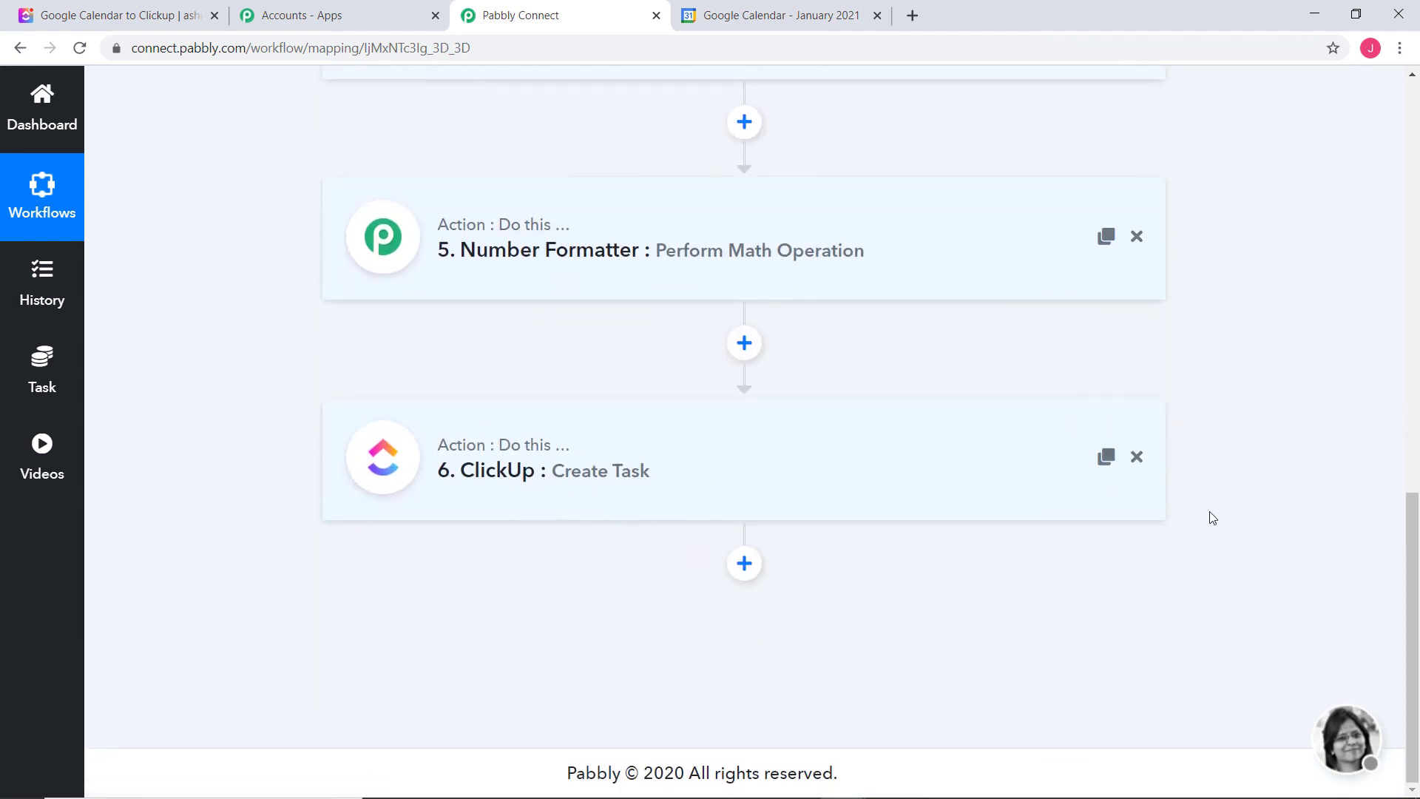
{"action": "scroll", "coordinate": [1284, 548], "scroll_direction": "up", "scroll_amount": 10}
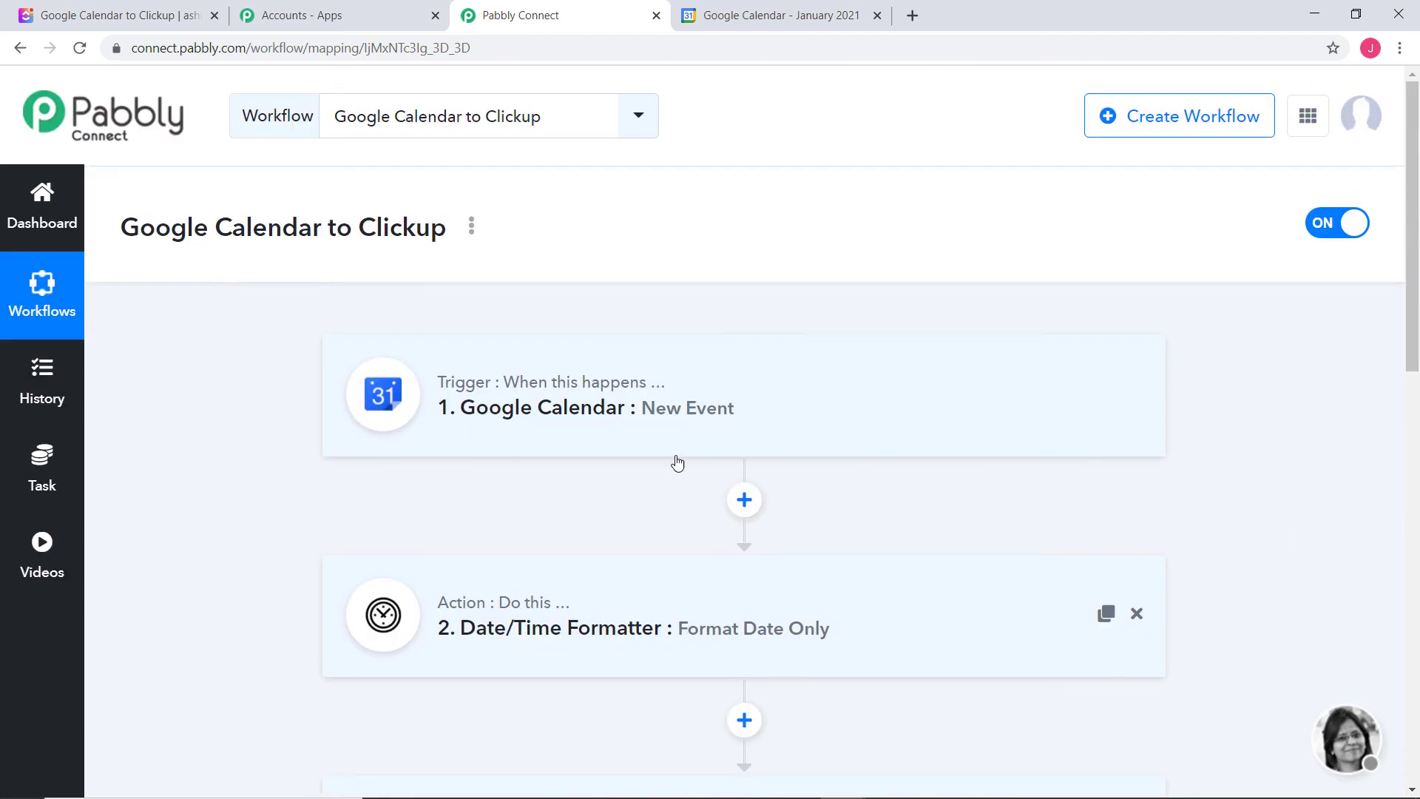
{"action": "scroll", "coordinate": [1257, 552], "scroll_direction": "down", "scroll_amount": 10}
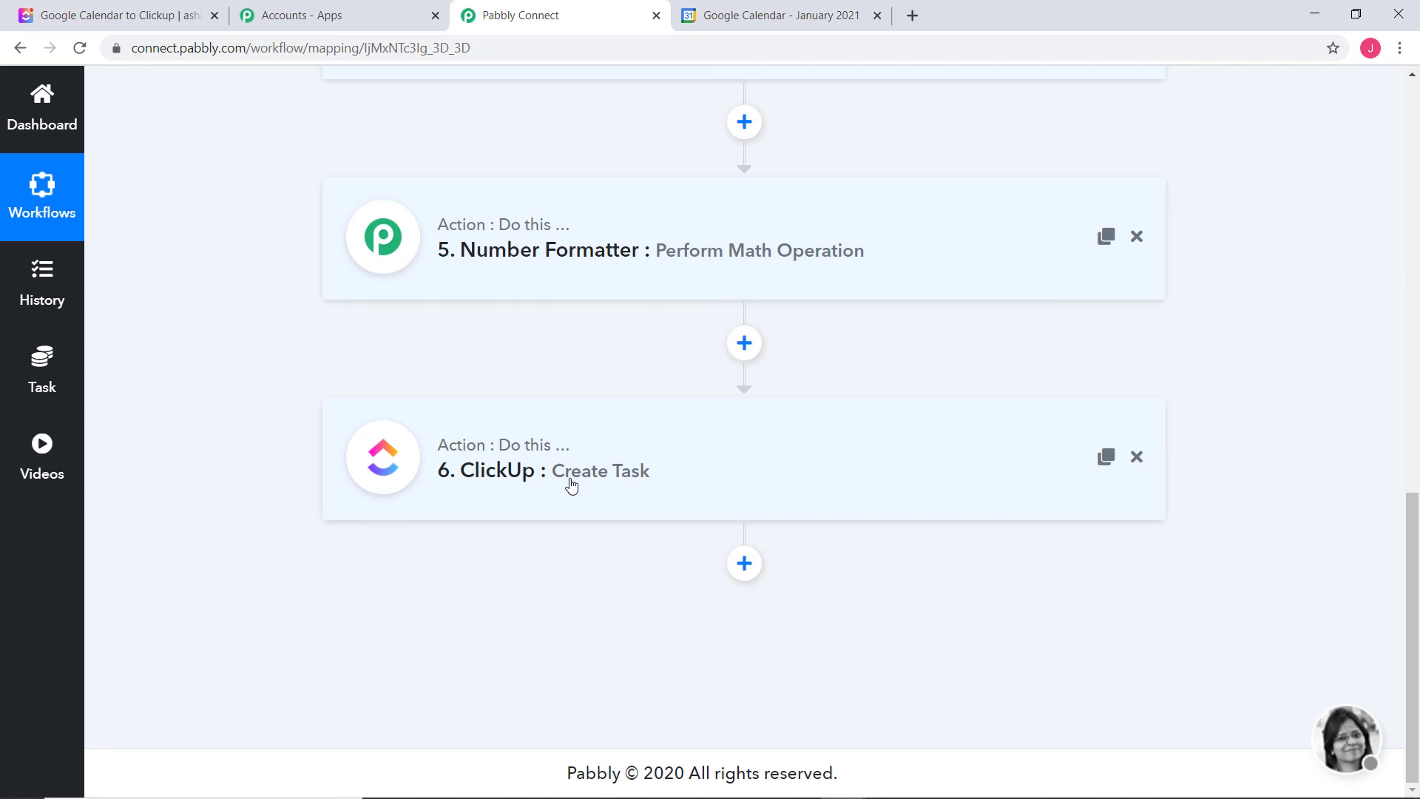
{"action": "scroll", "coordinate": [1277, 533], "scroll_direction": "up", "scroll_amount": 1}
{"action": "scroll", "coordinate": [1277, 533], "scroll_direction": "up", "scroll_amount": 10}
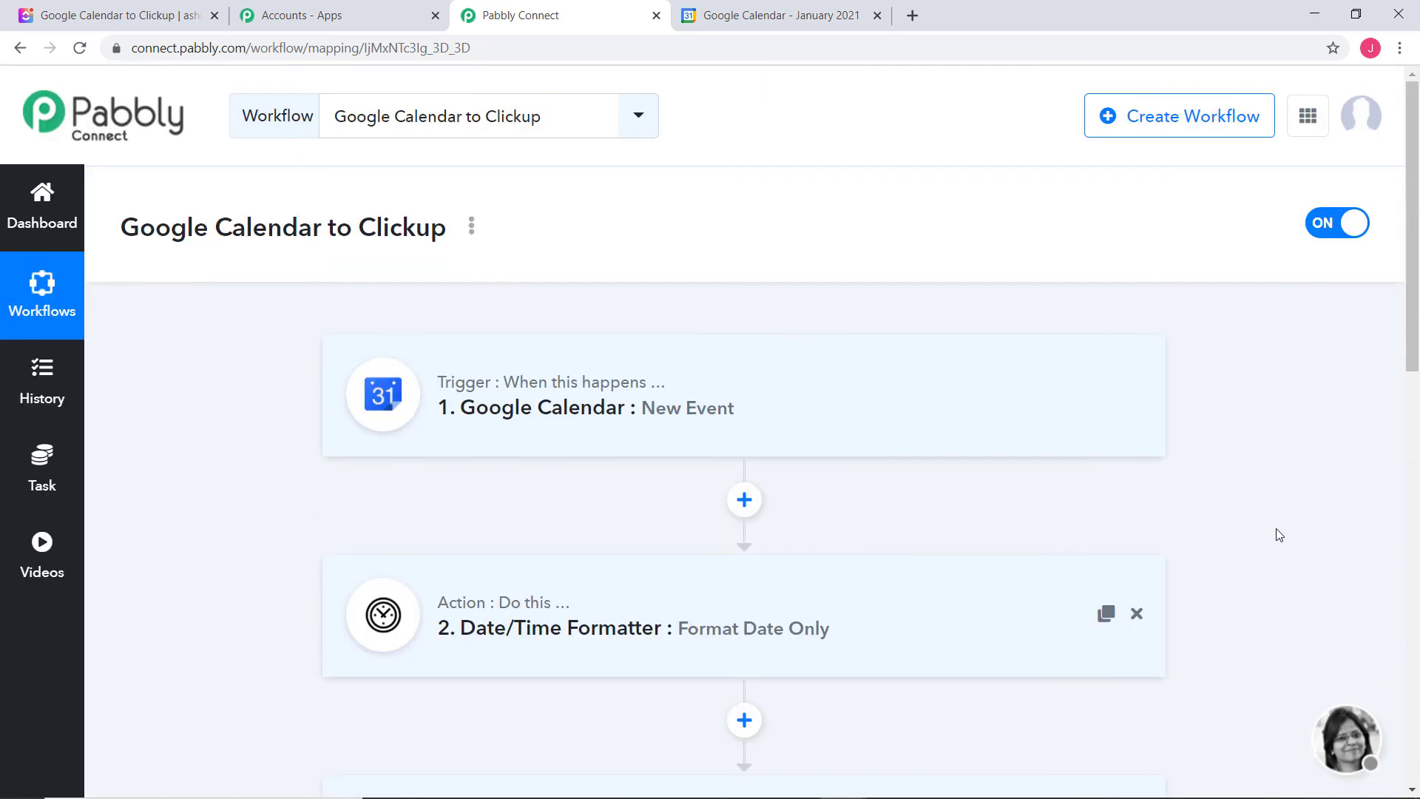